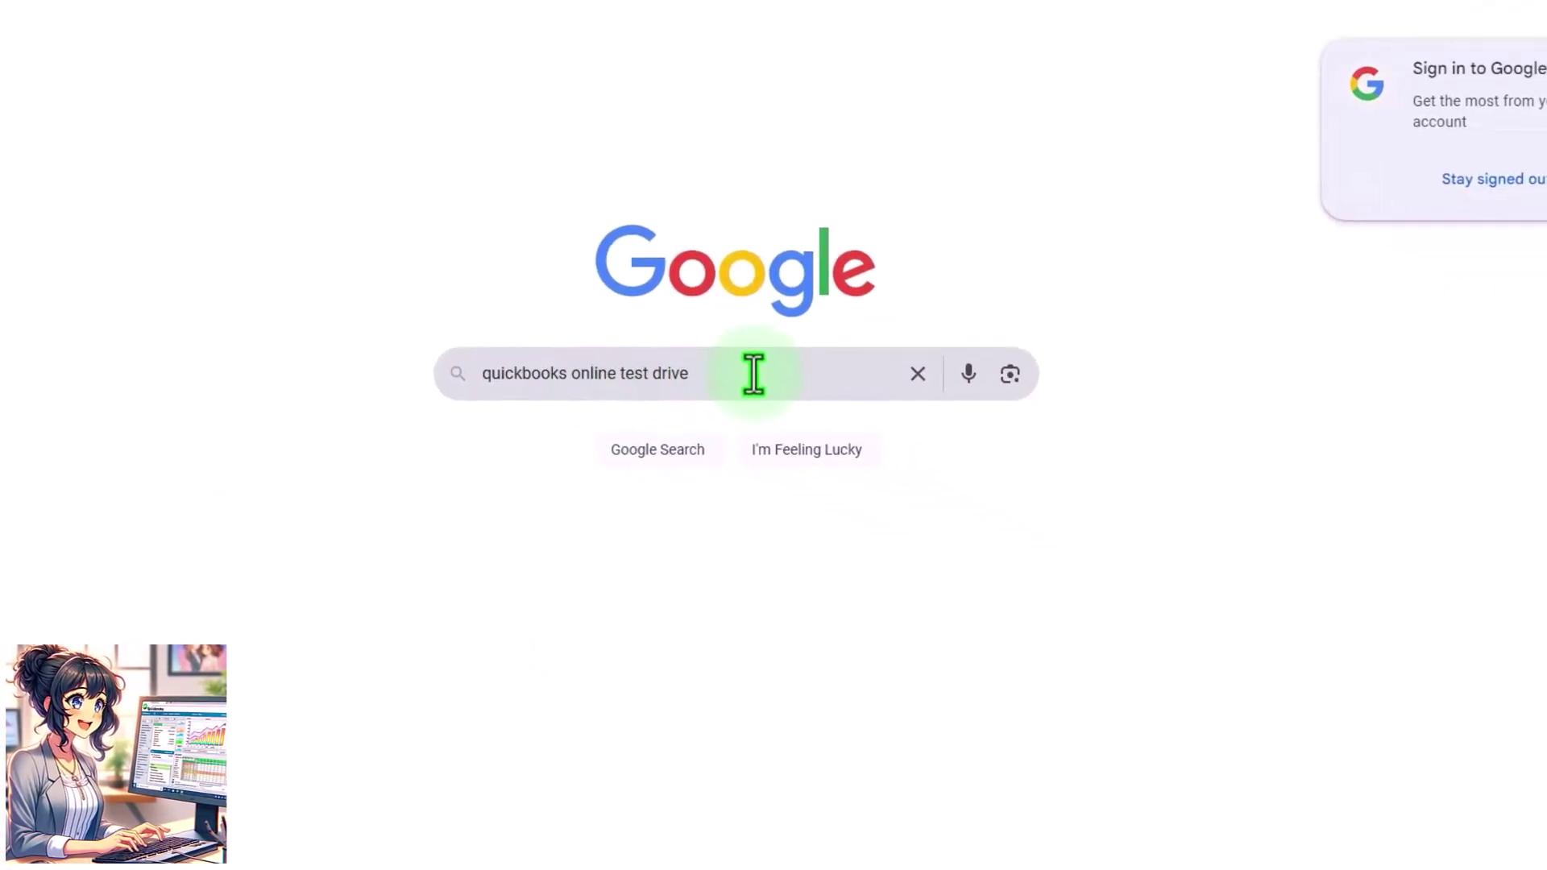
Search Google for "quickbooks online test drive" and open Intuit's "Test drive QuickBooks Online" help article
left_click(753, 373)
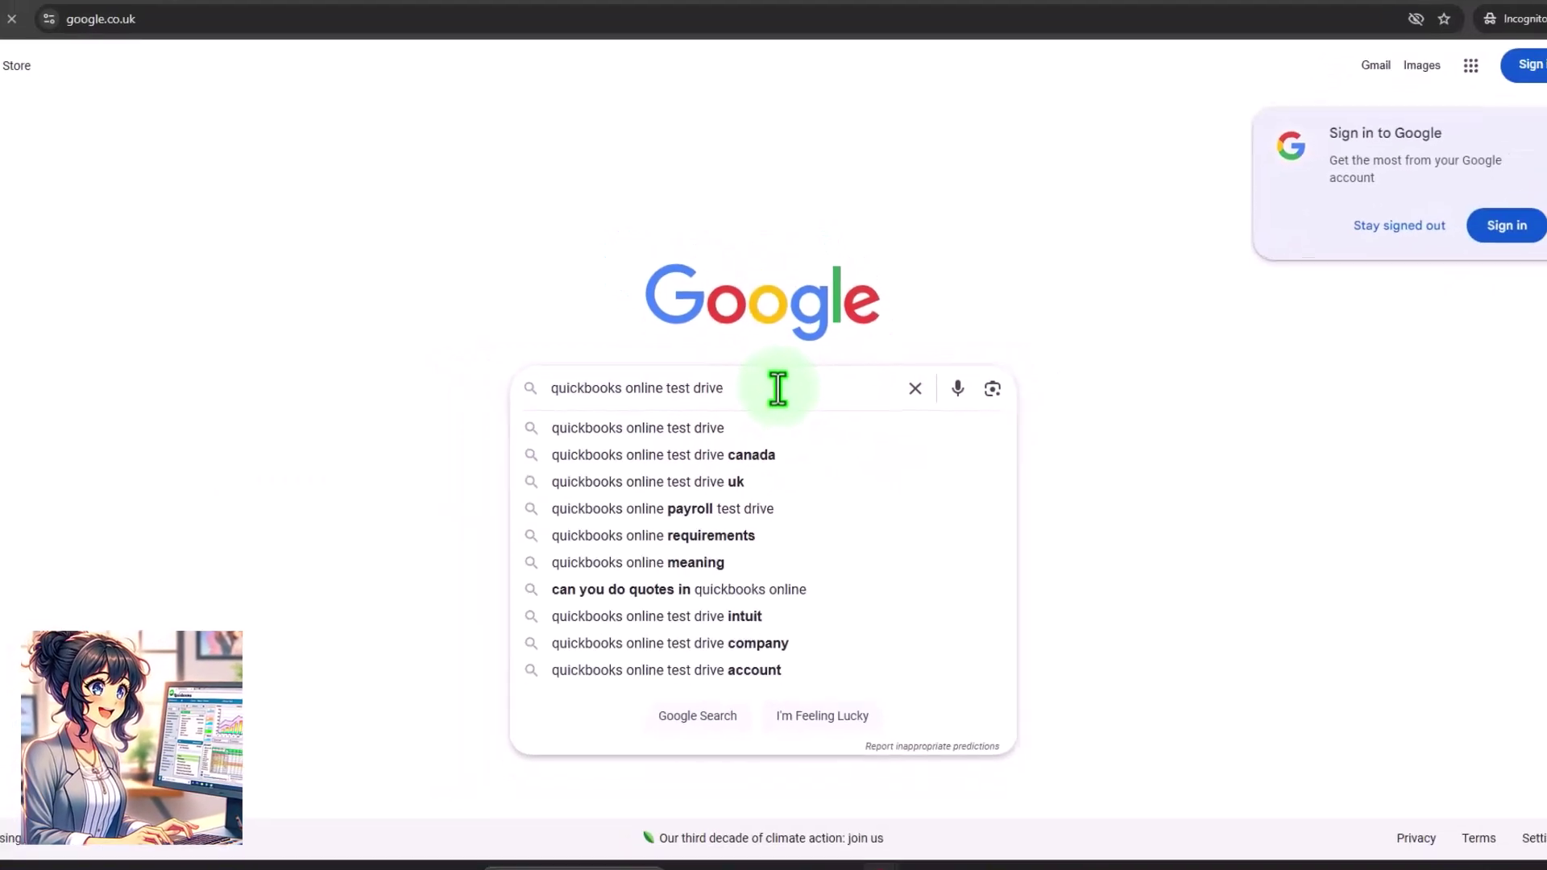
key("Return")
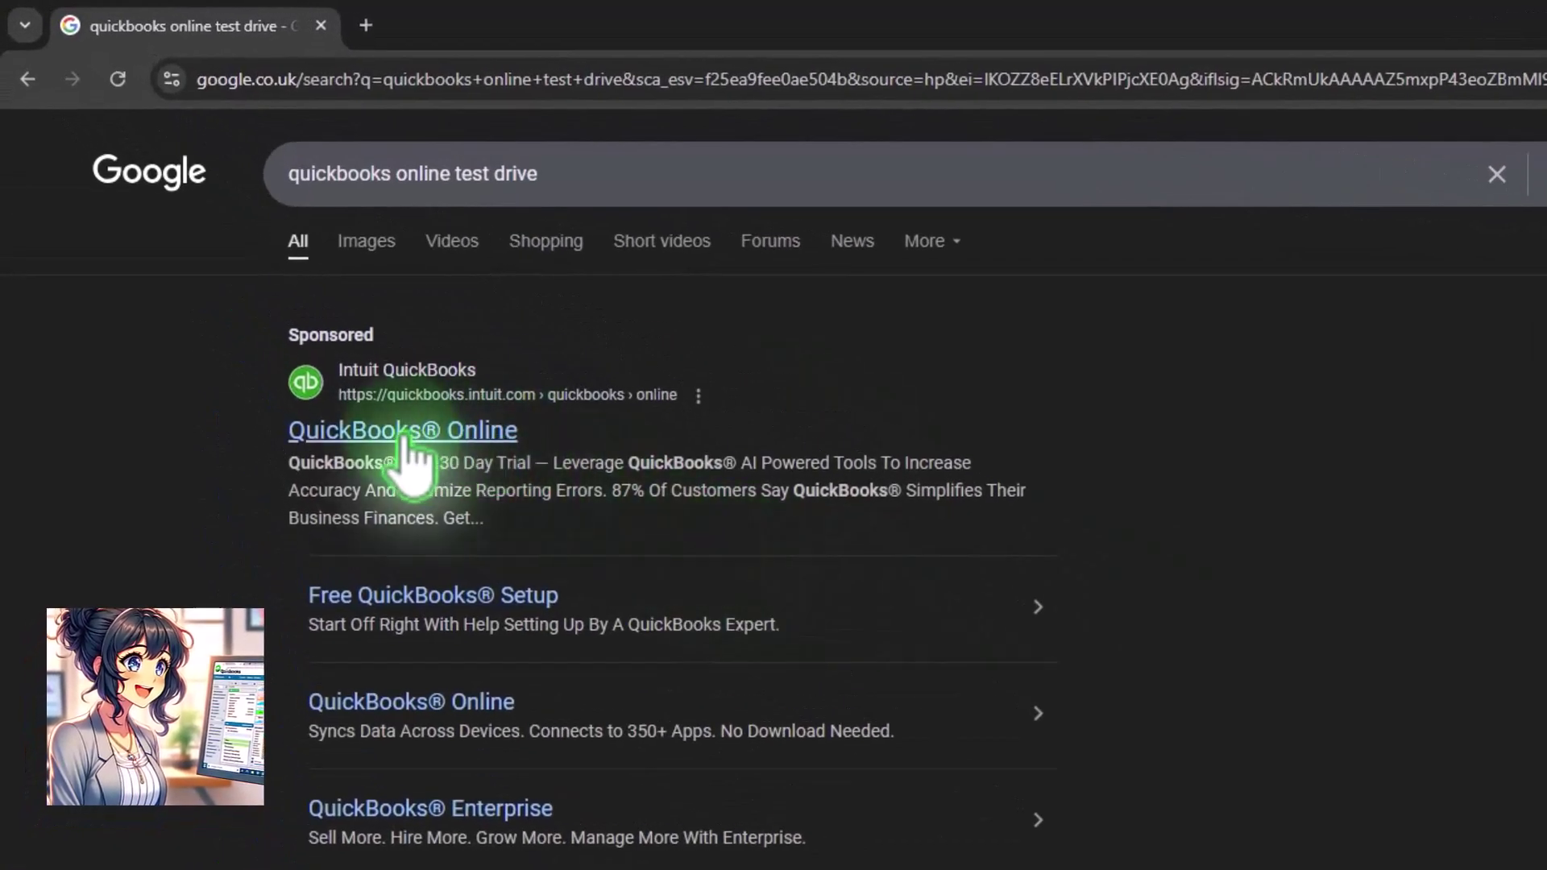
scroll(299, 539, "down", 5)
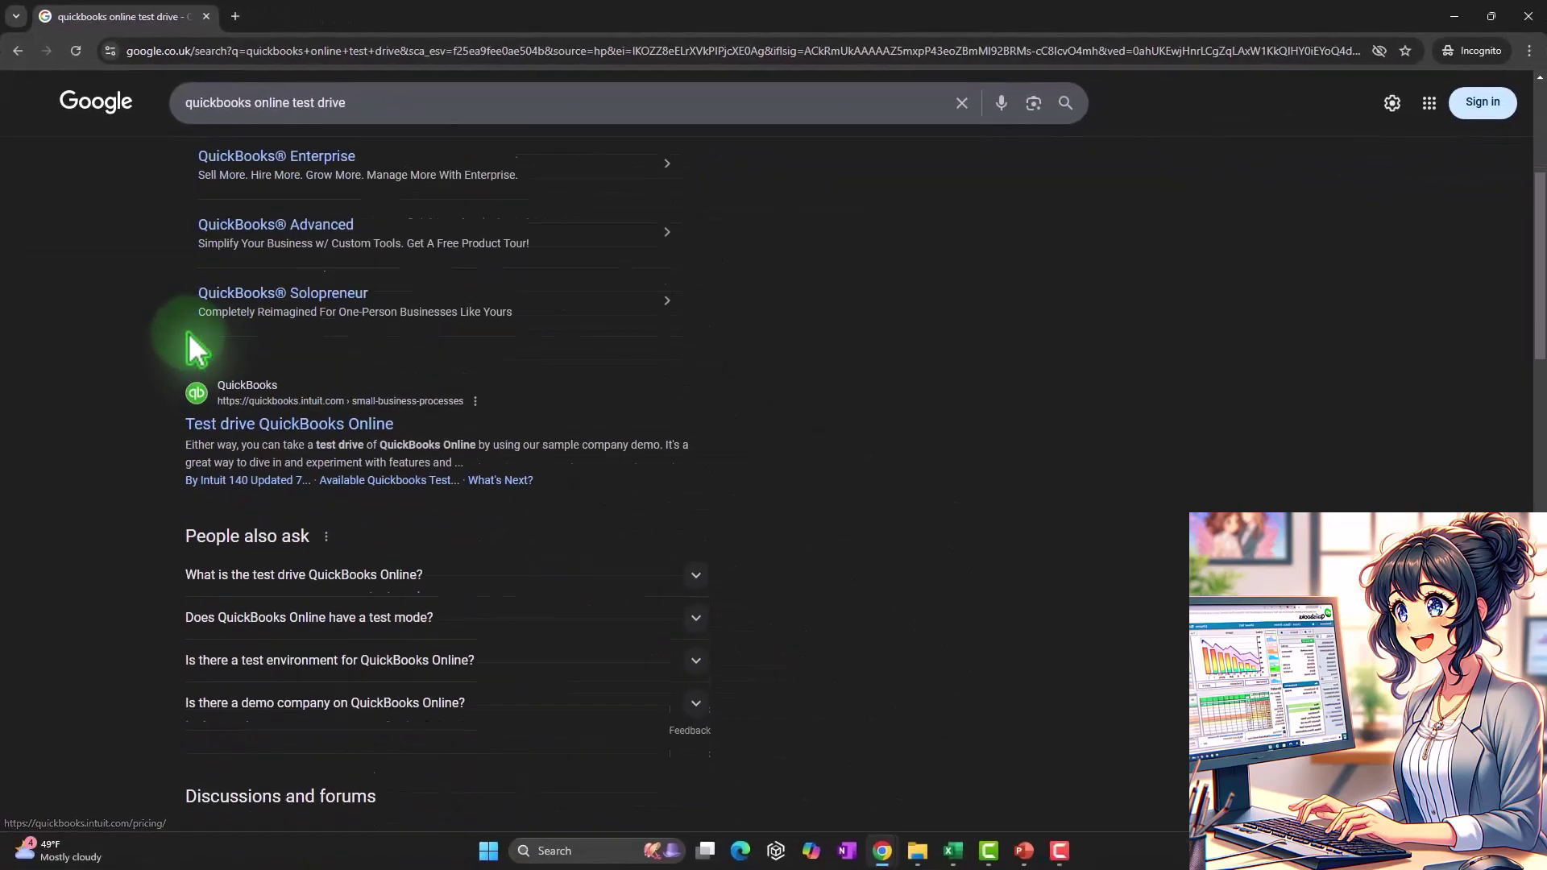
scroll(194, 348, "down", 3)
left_click(287, 232)
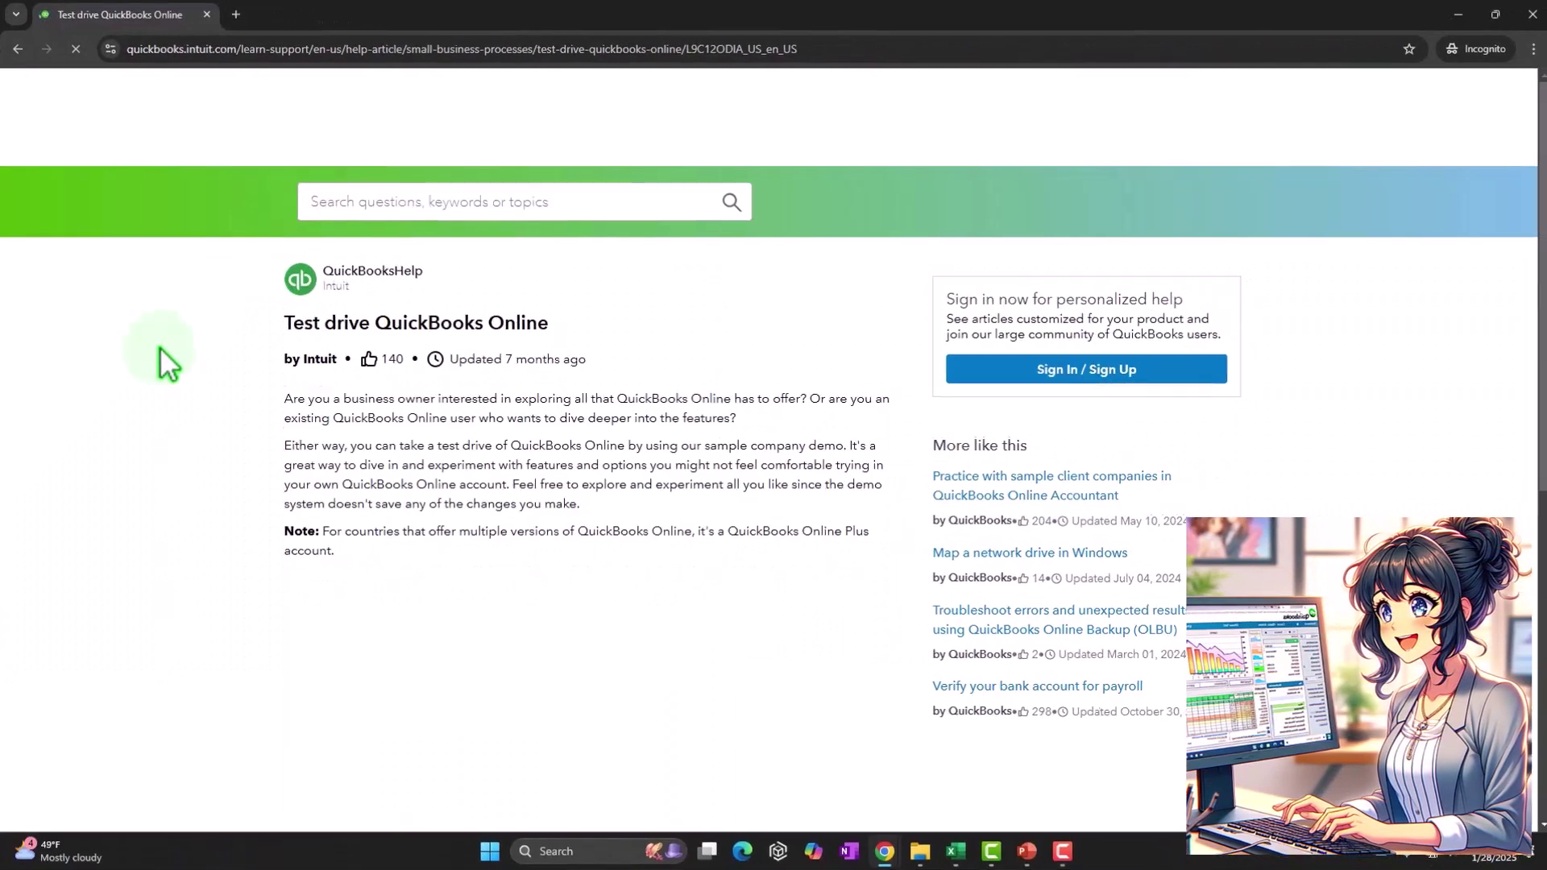
Launch the United States test drive company from the article, complete its security verification, and close the help article
scroll(159, 347, "down", 8)
left_click(536, 317)
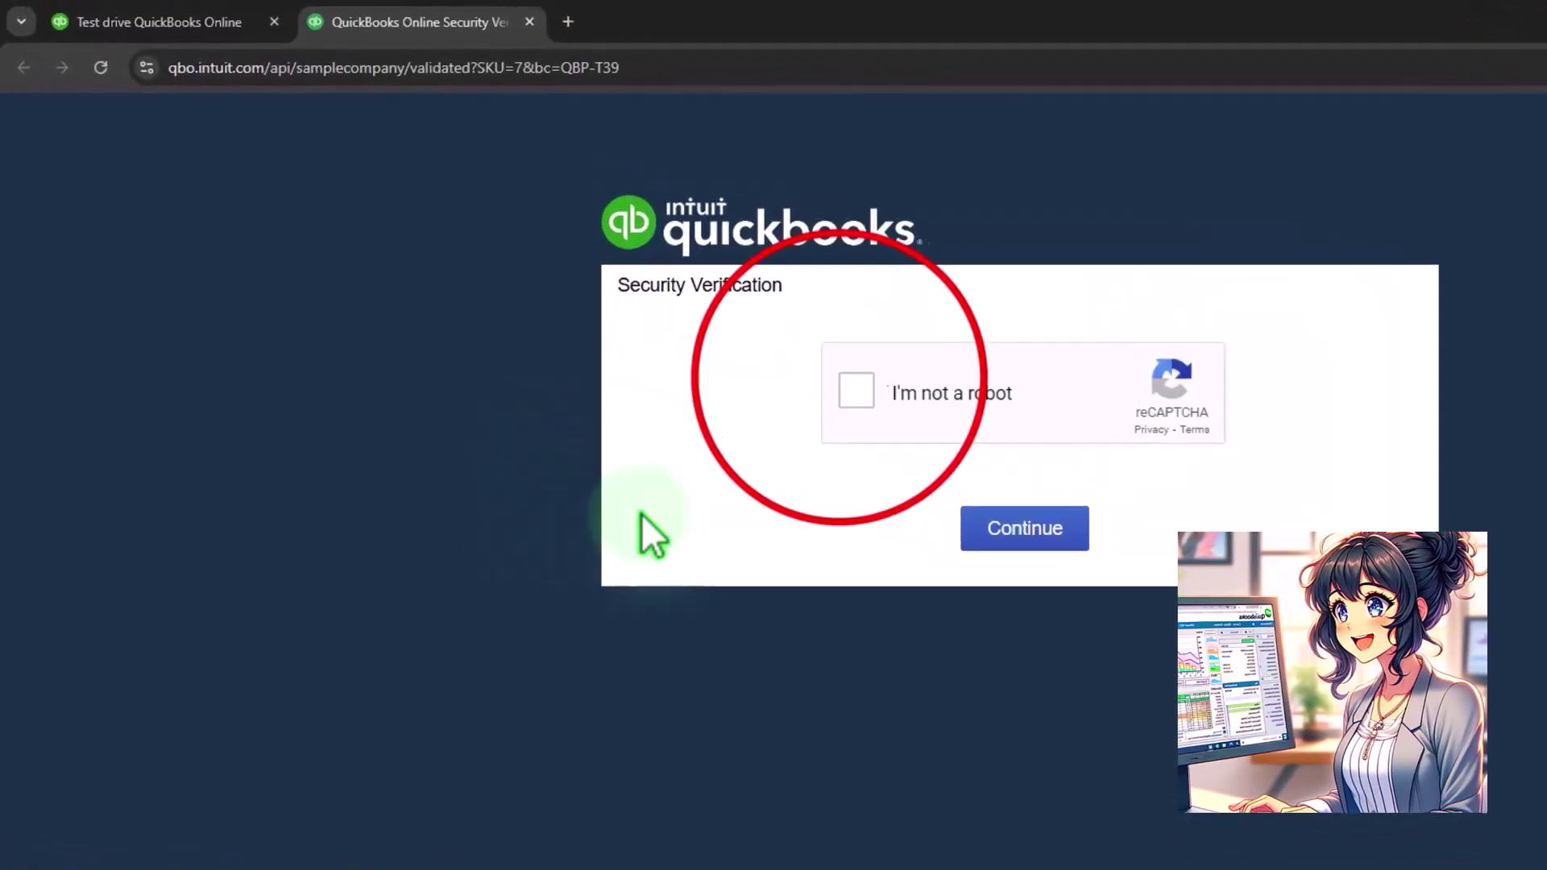
left_click(850, 387)
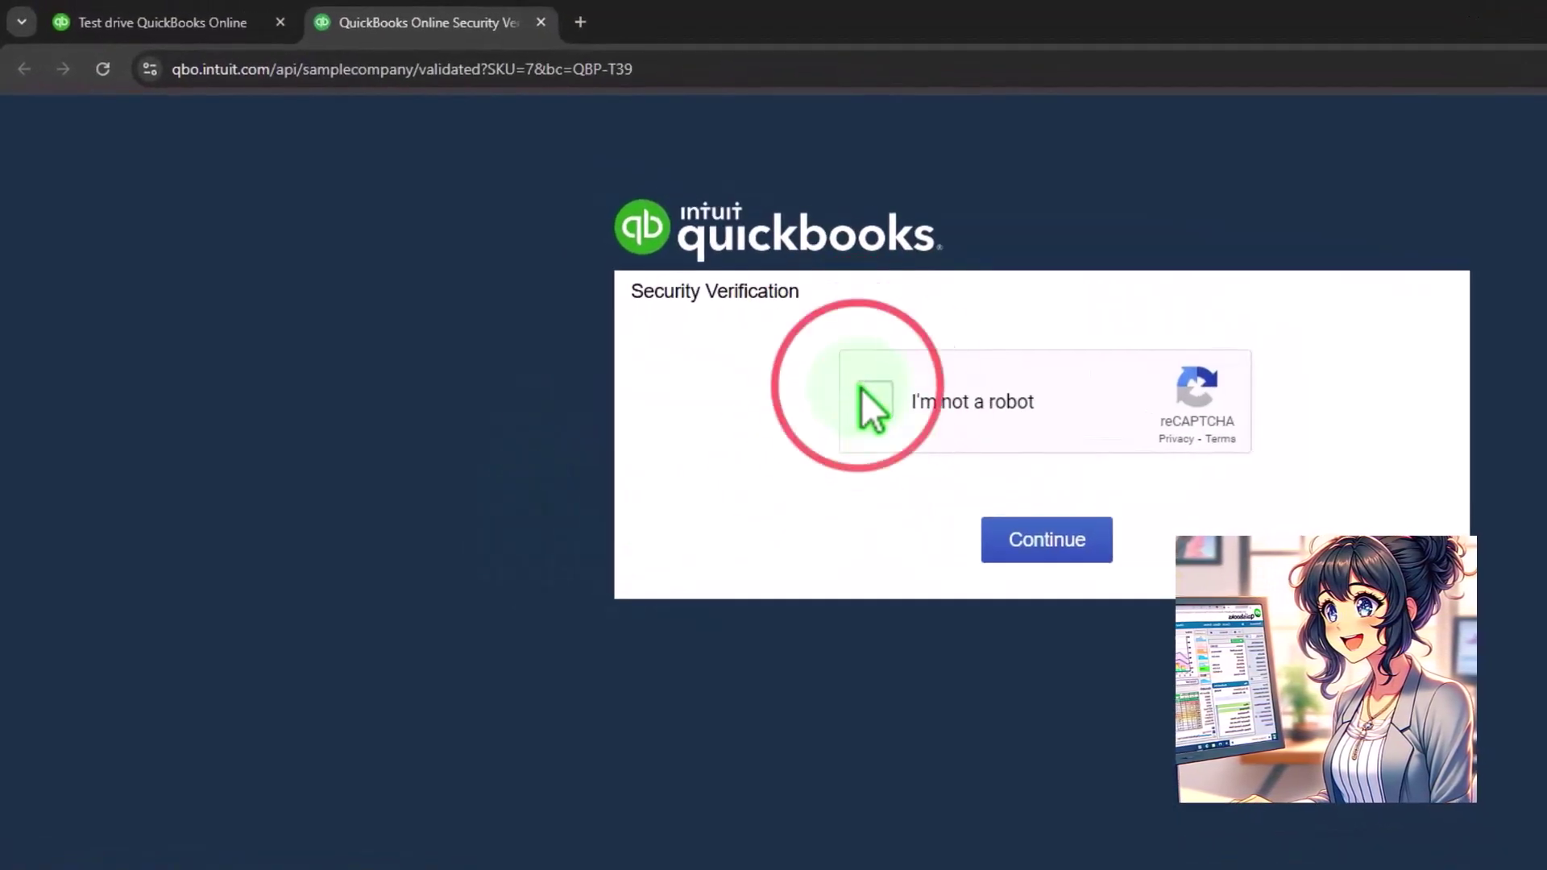
left_click(1004, 540)
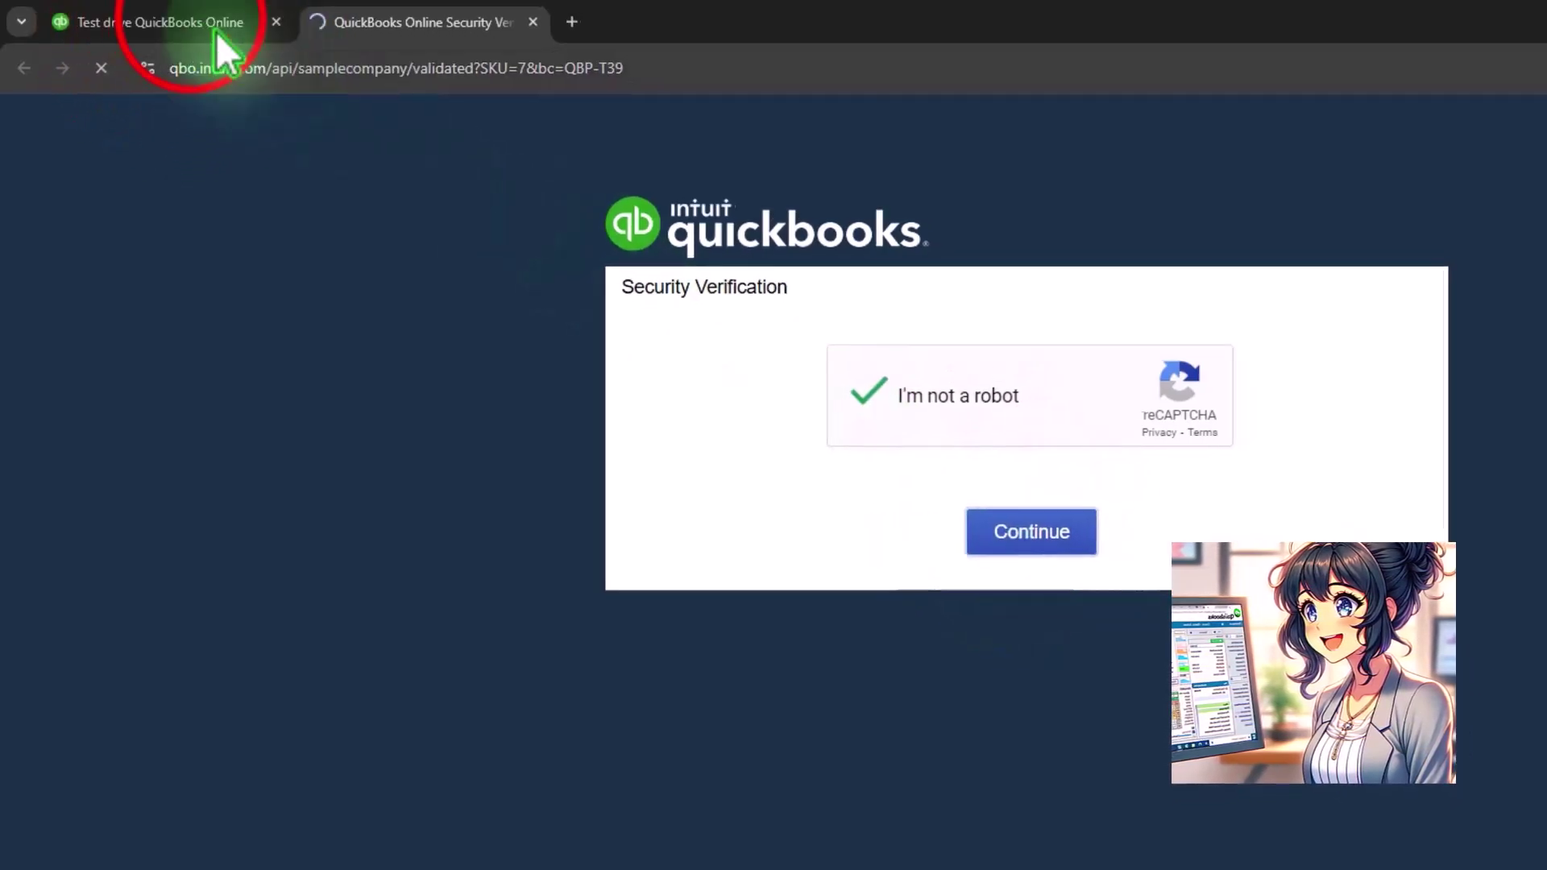
left_click(215, 33)
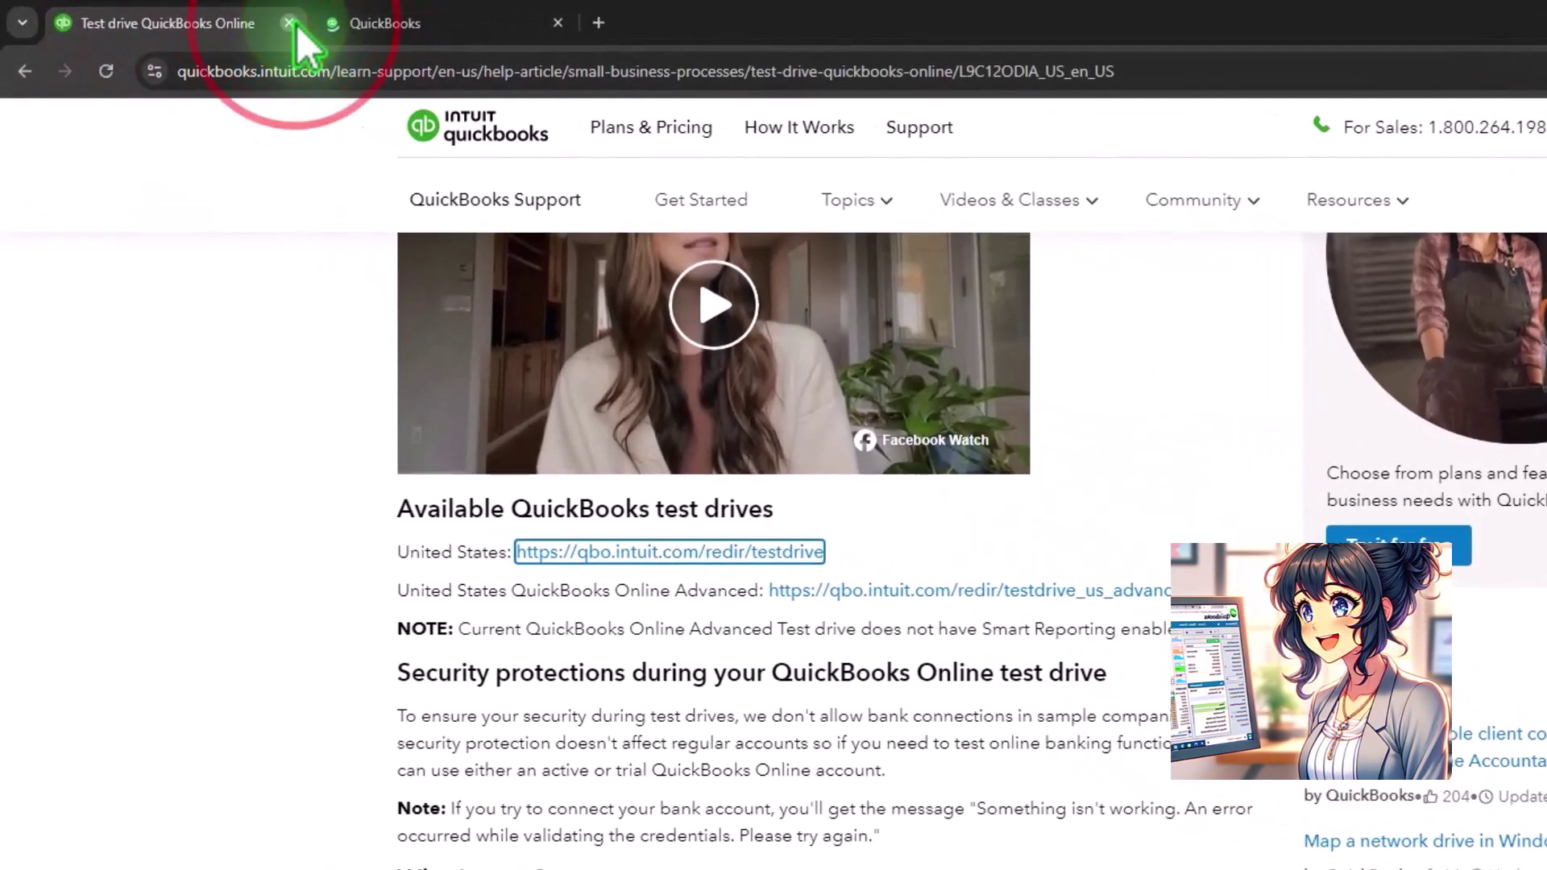
left_click(290, 24)
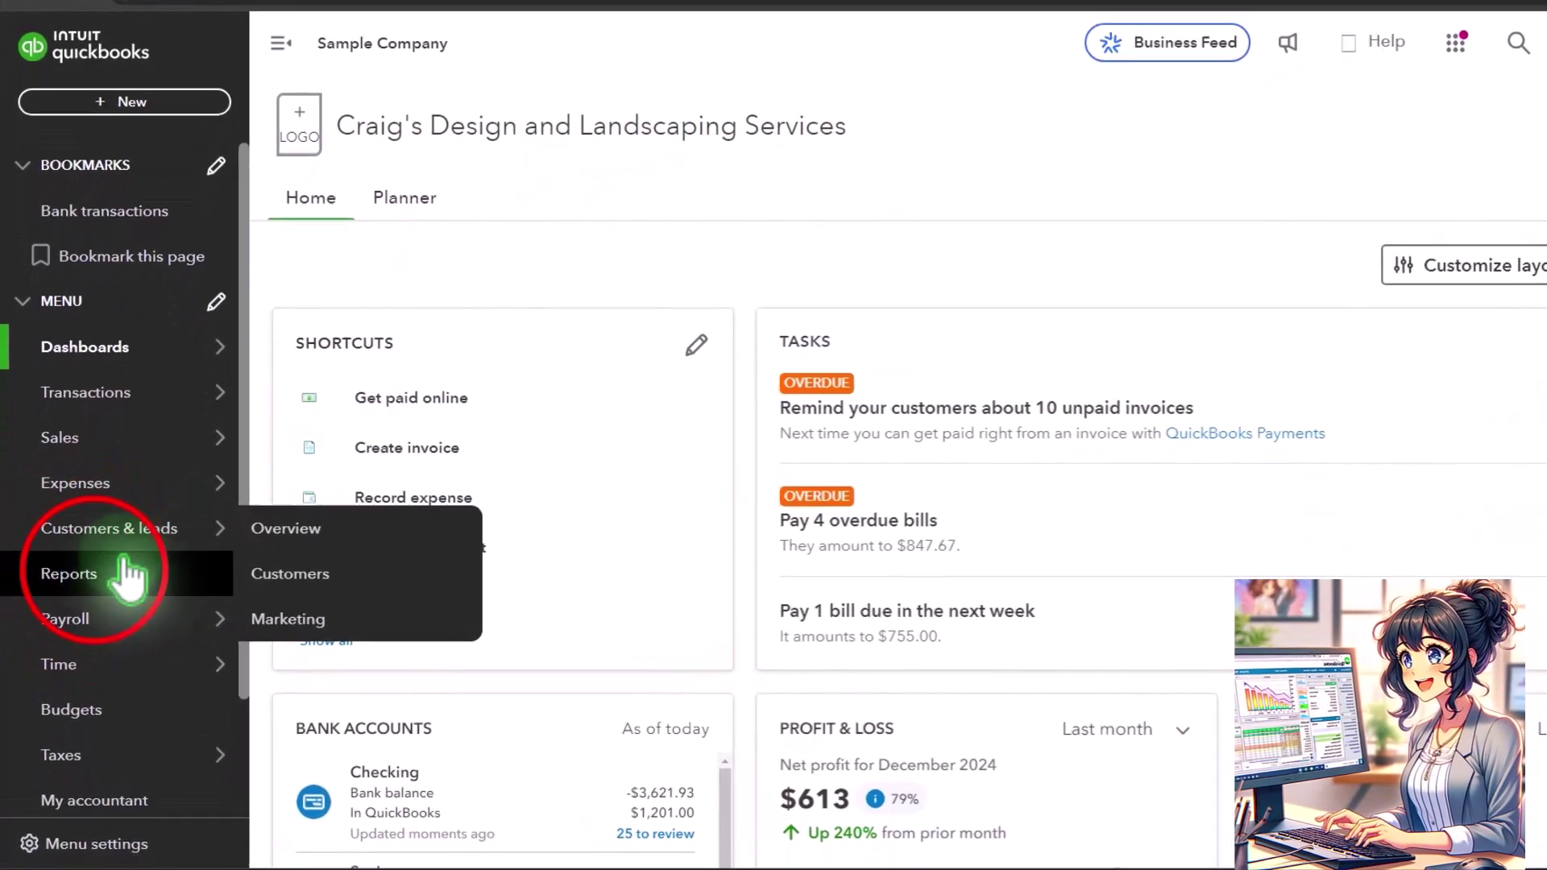
Go to the reports list and open the favorite Balance Sheet and Profit and Loss reports in separate new tabs
left_click(121, 573)
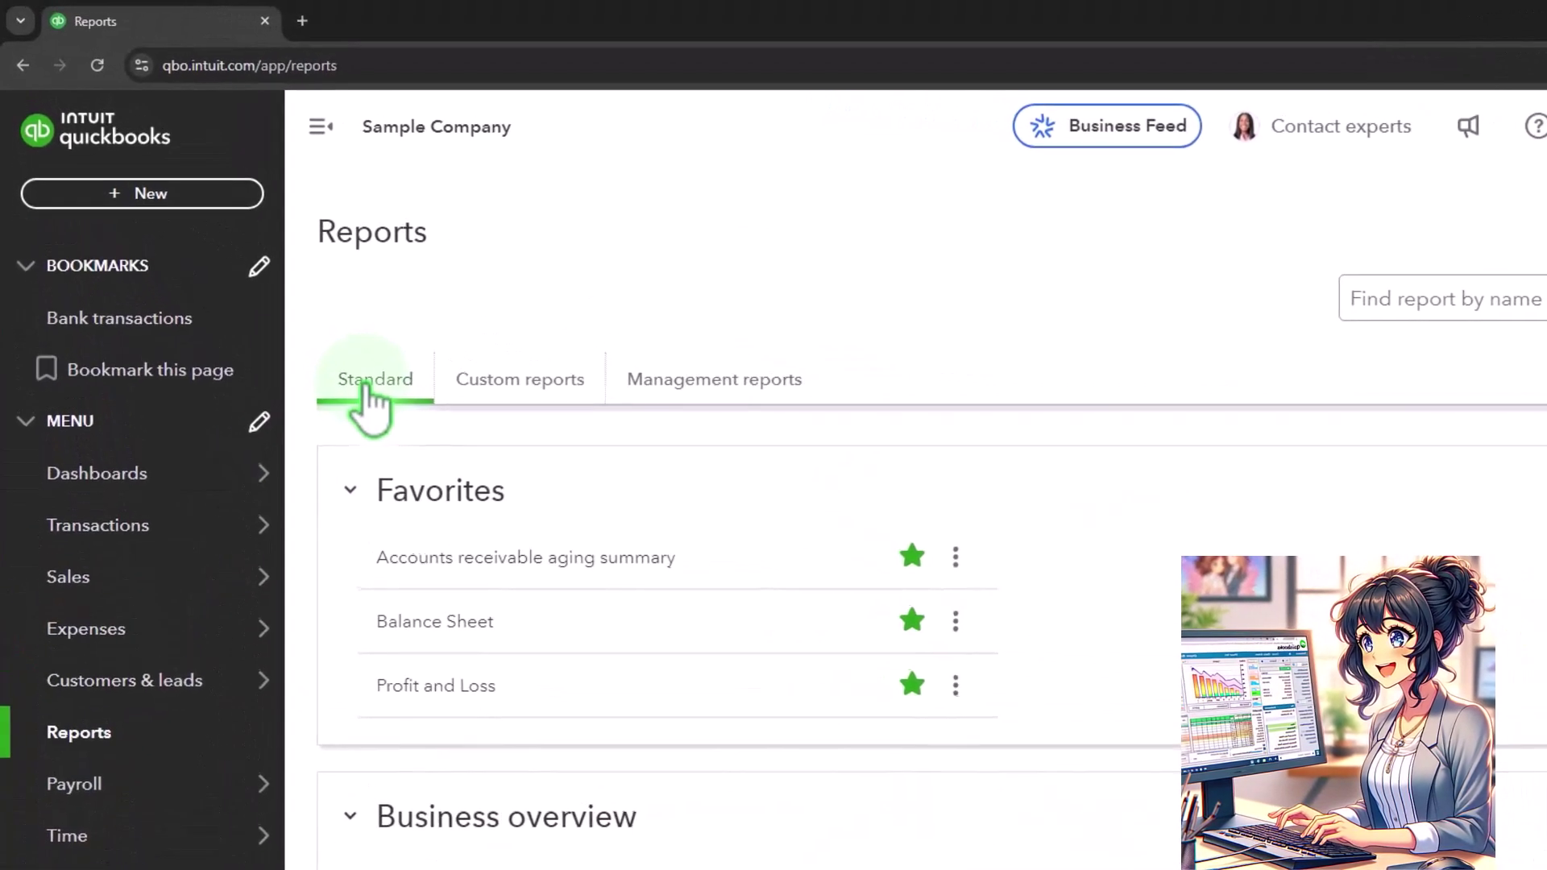
right_click(420, 630)
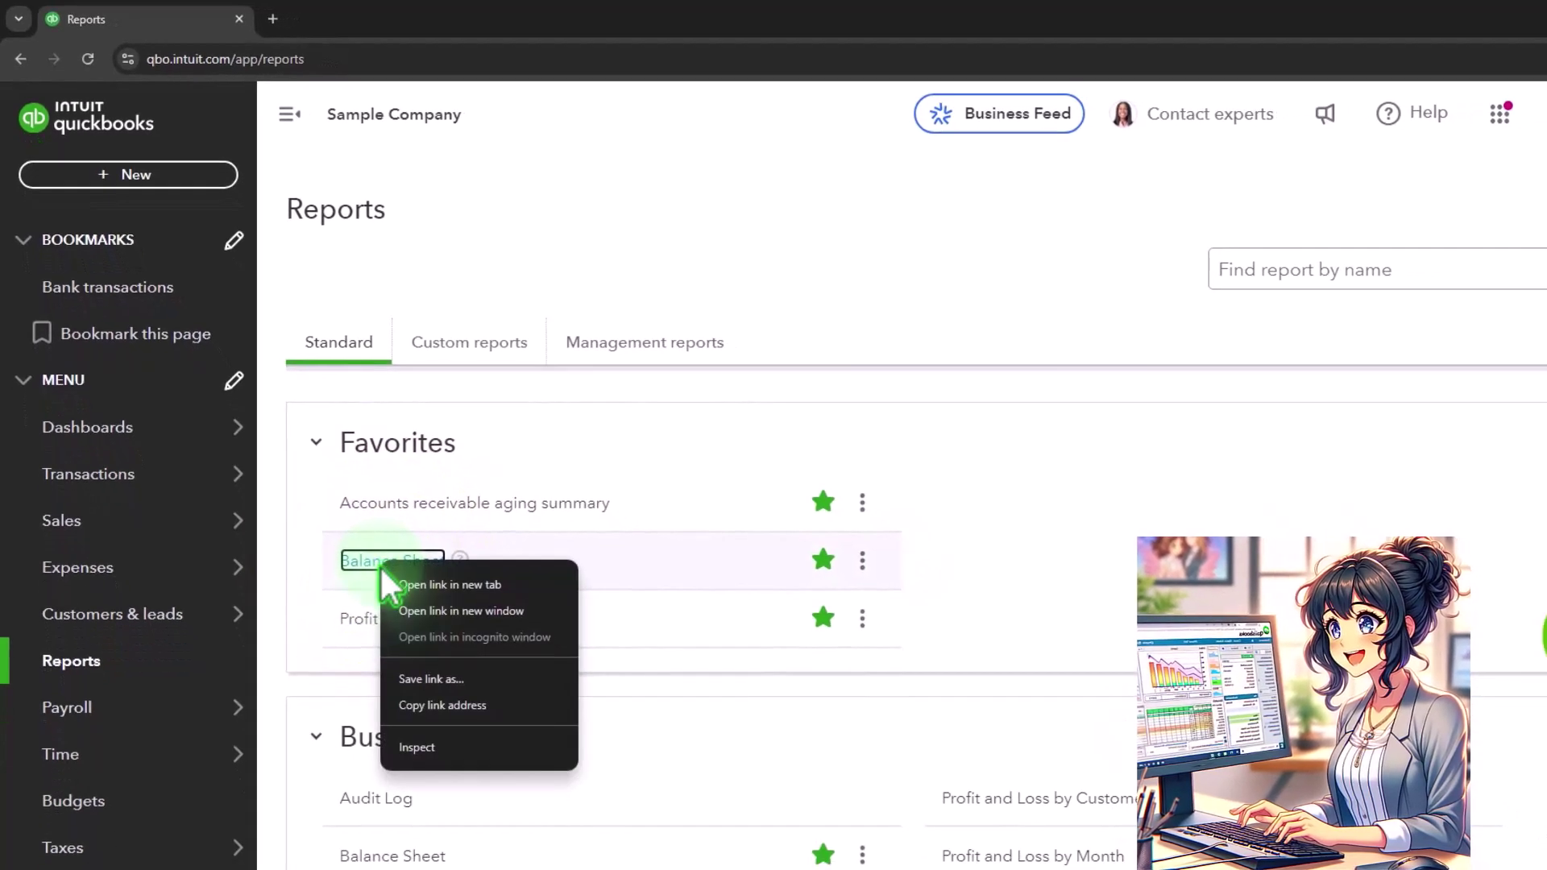
left_click(481, 580)
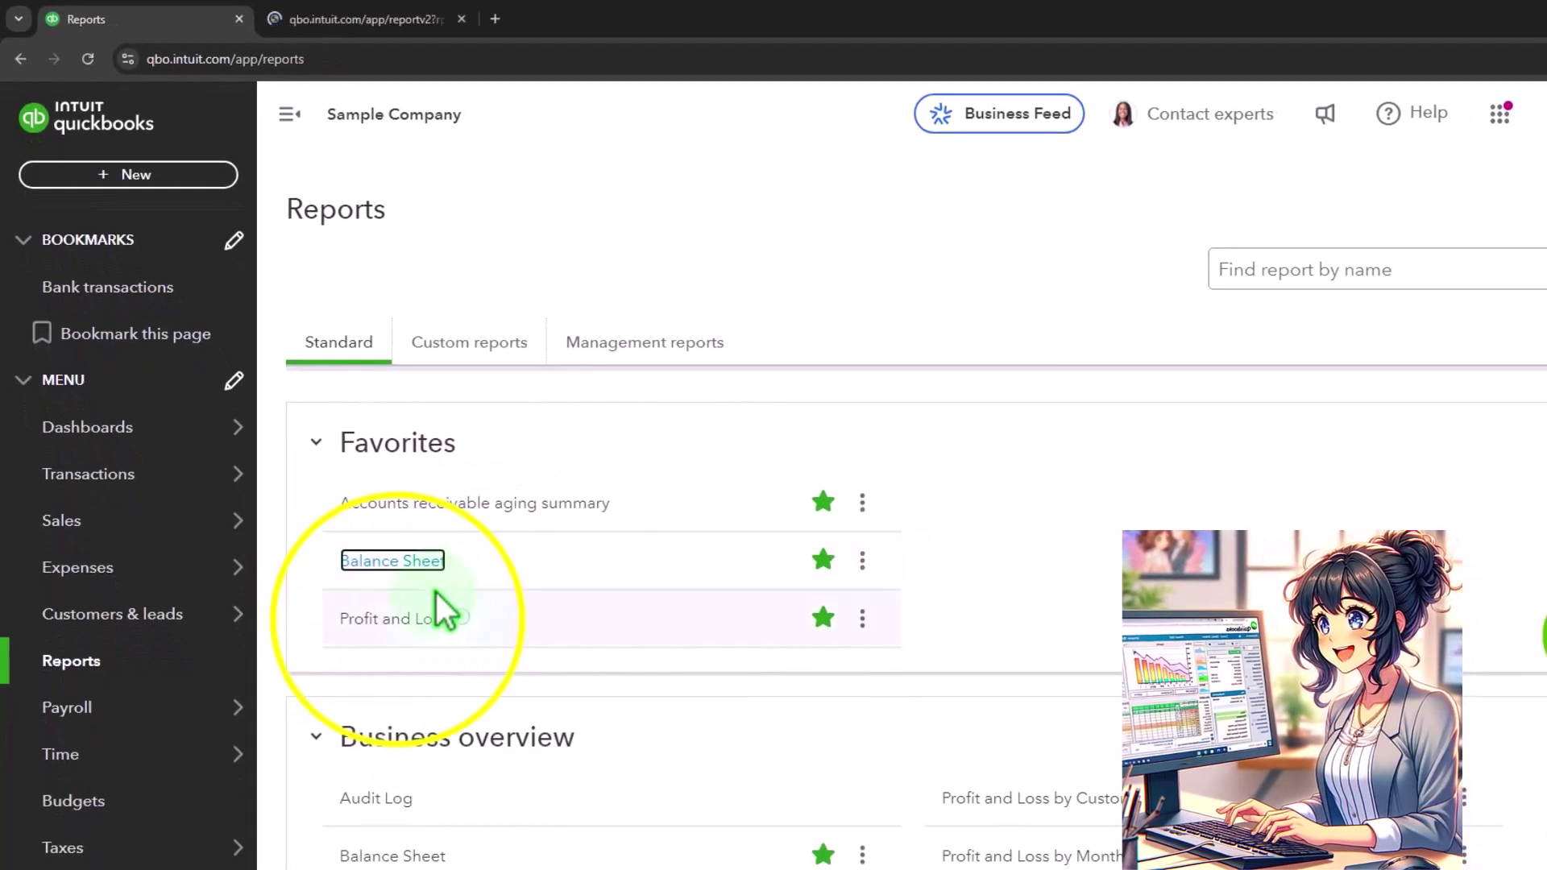
right_click(400, 624)
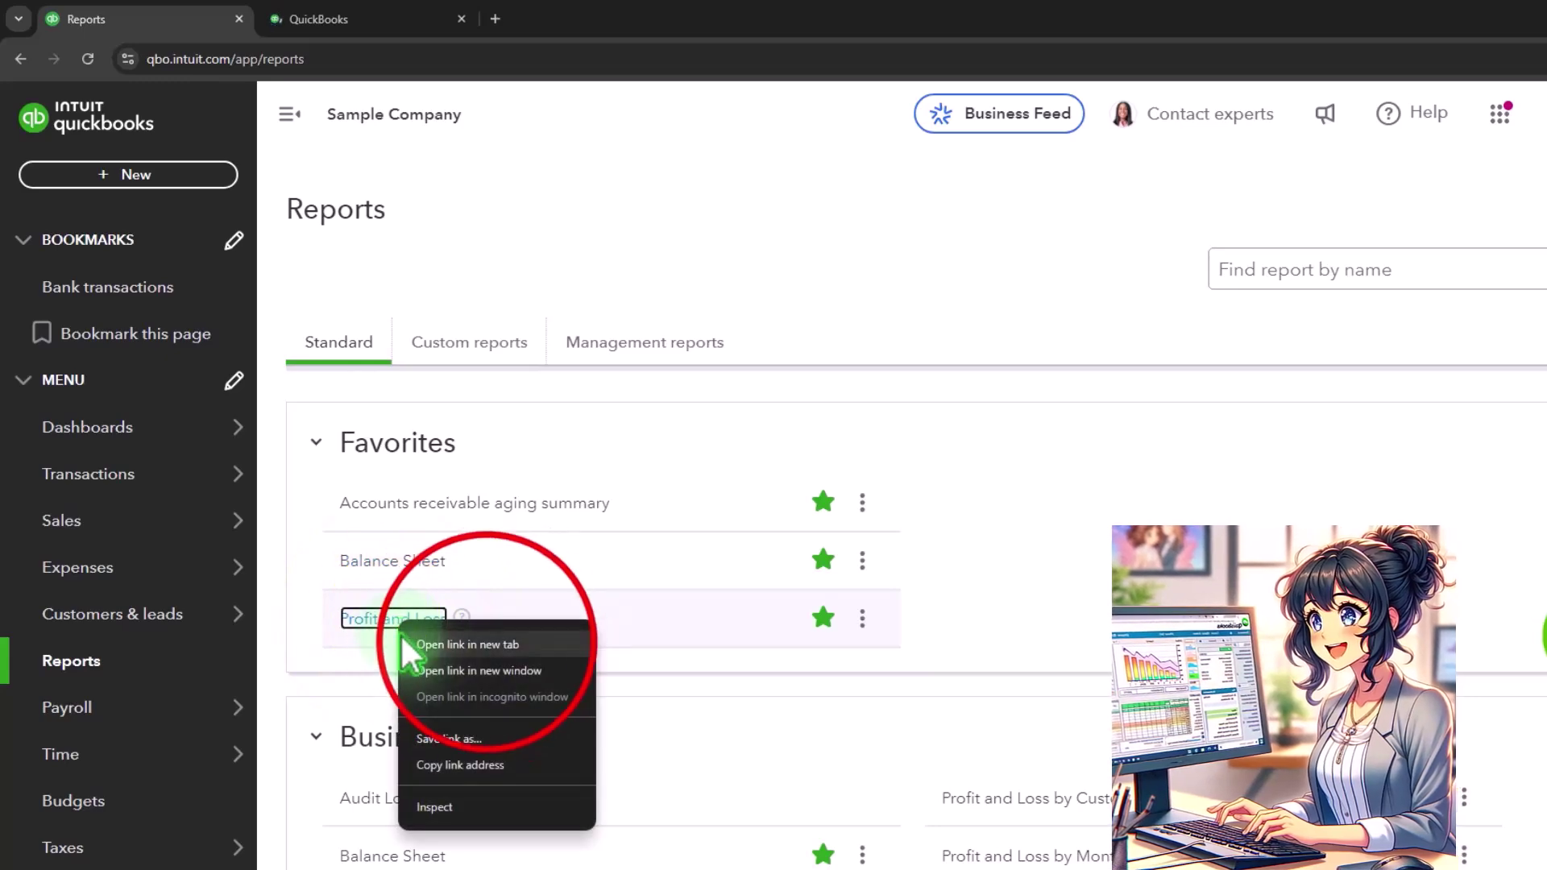
left_click(487, 643)
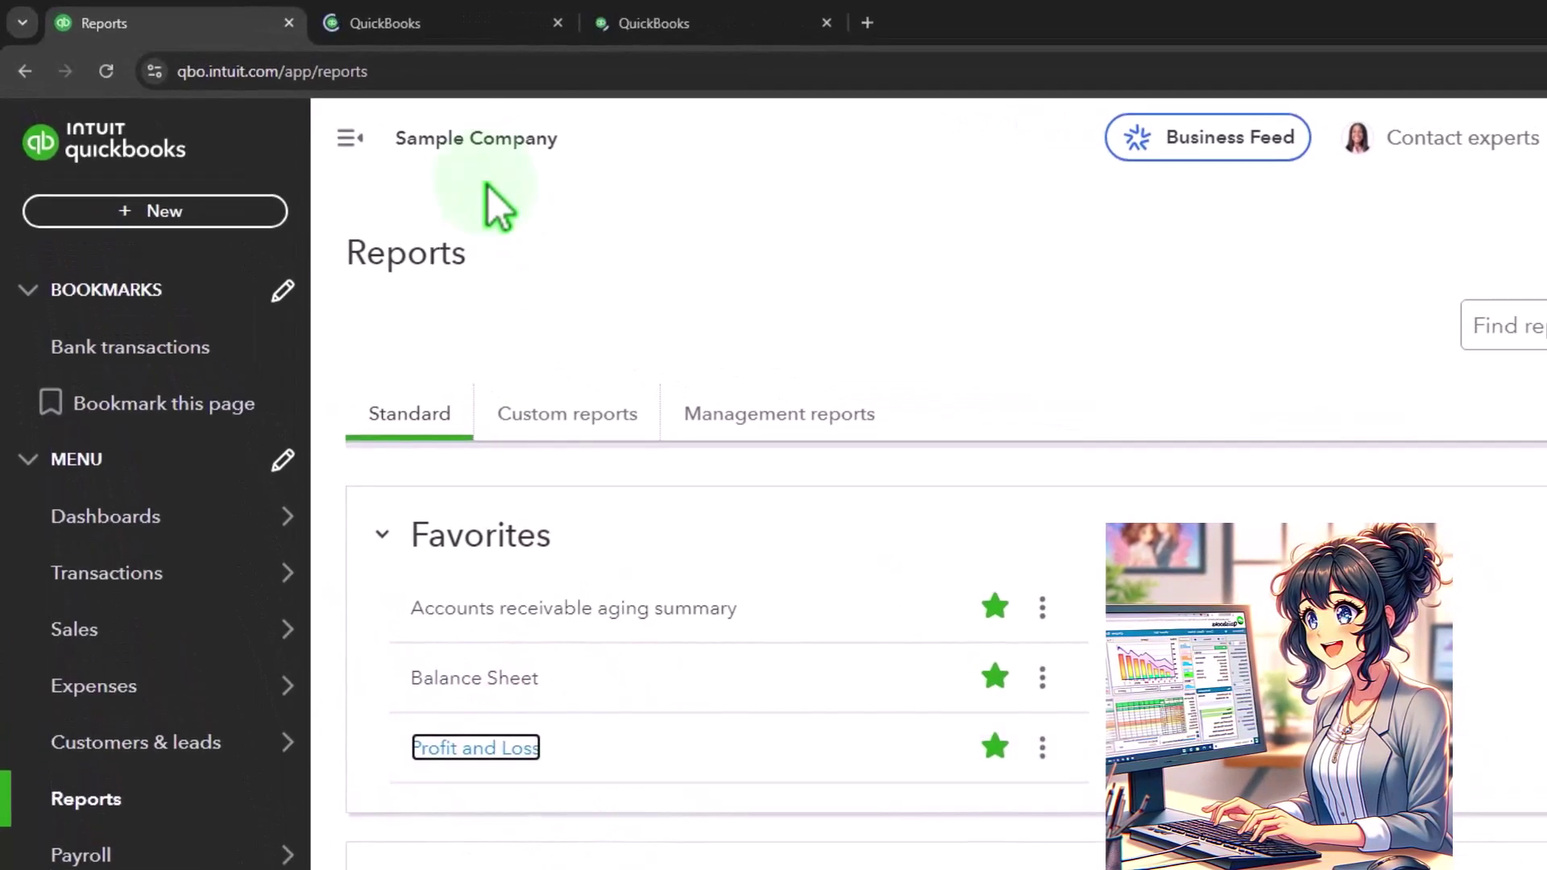
In the Balance Sheet report, hide the navigation menu and set the report period to 01/01/2024 through 12/31/2025
left_click(435, 20)
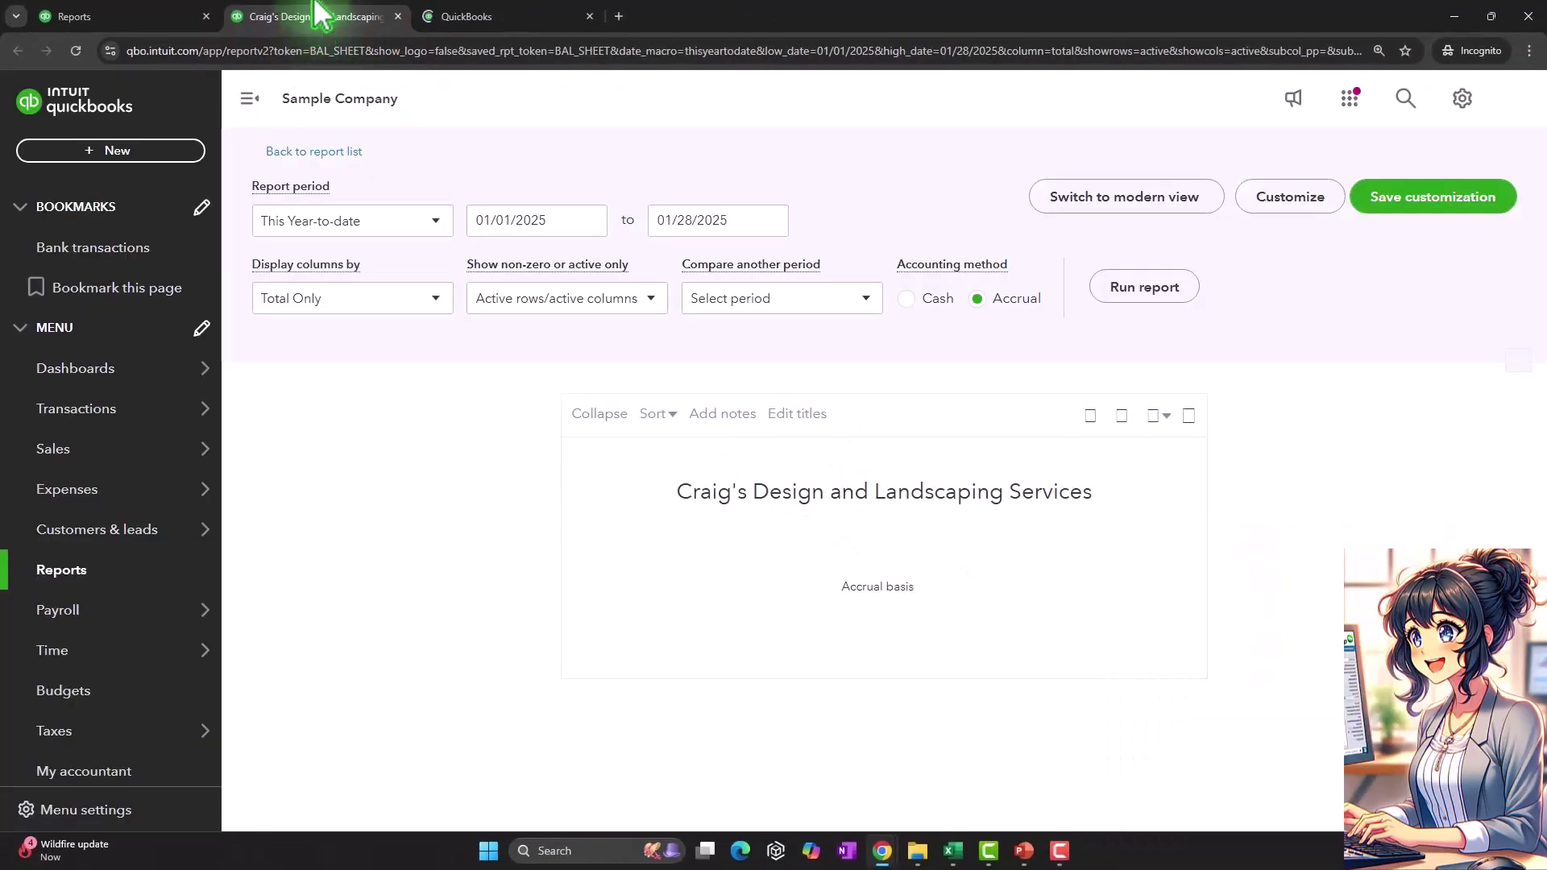
left_click(239, 95)
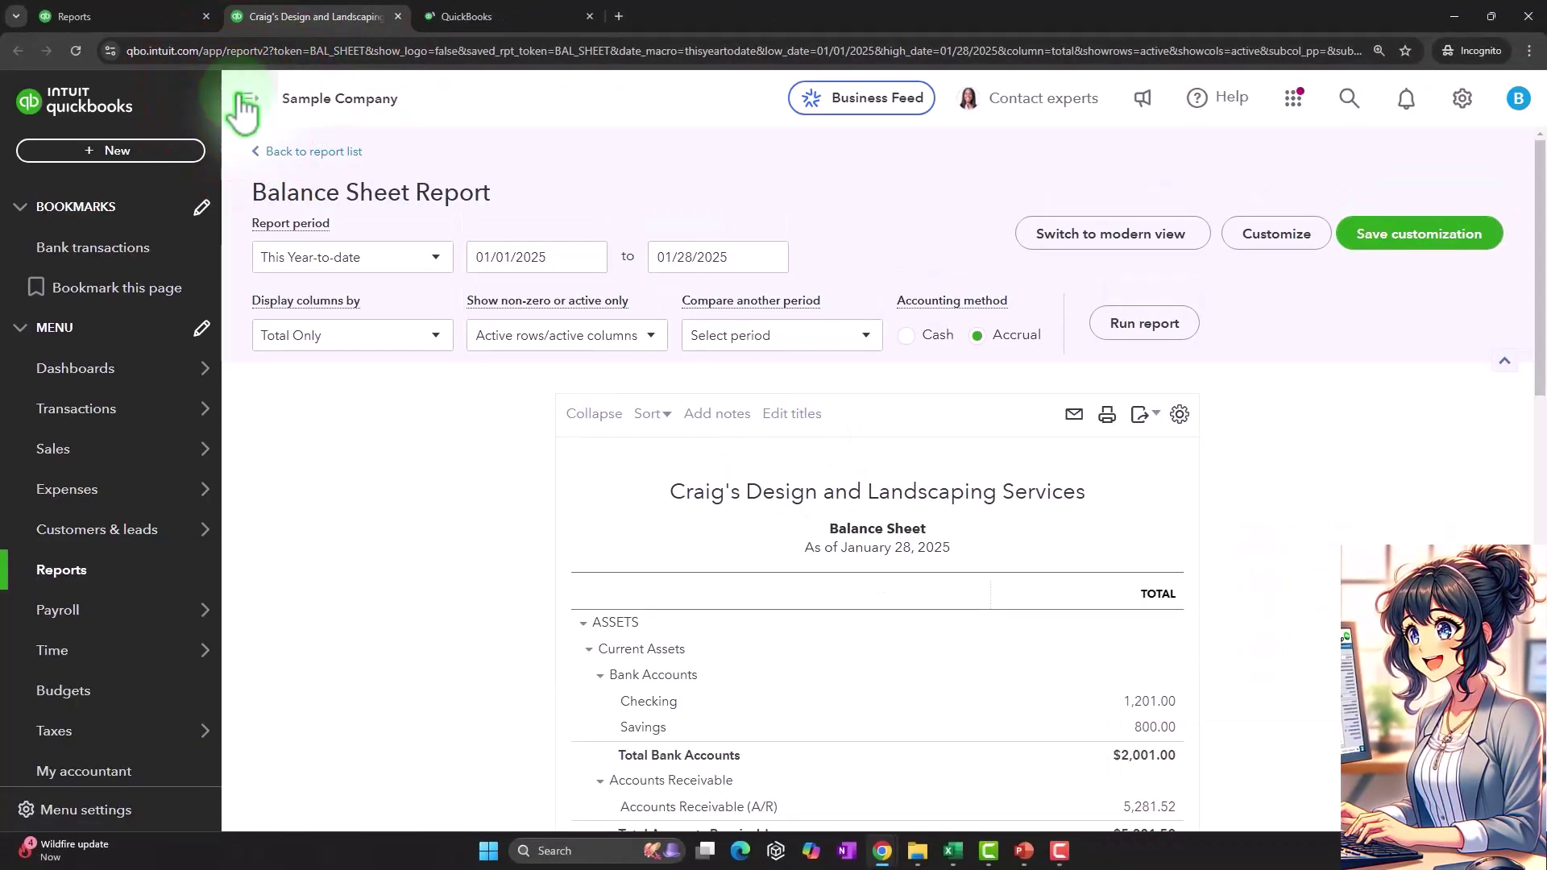
left_click_drag(341, 259, 214, 258)
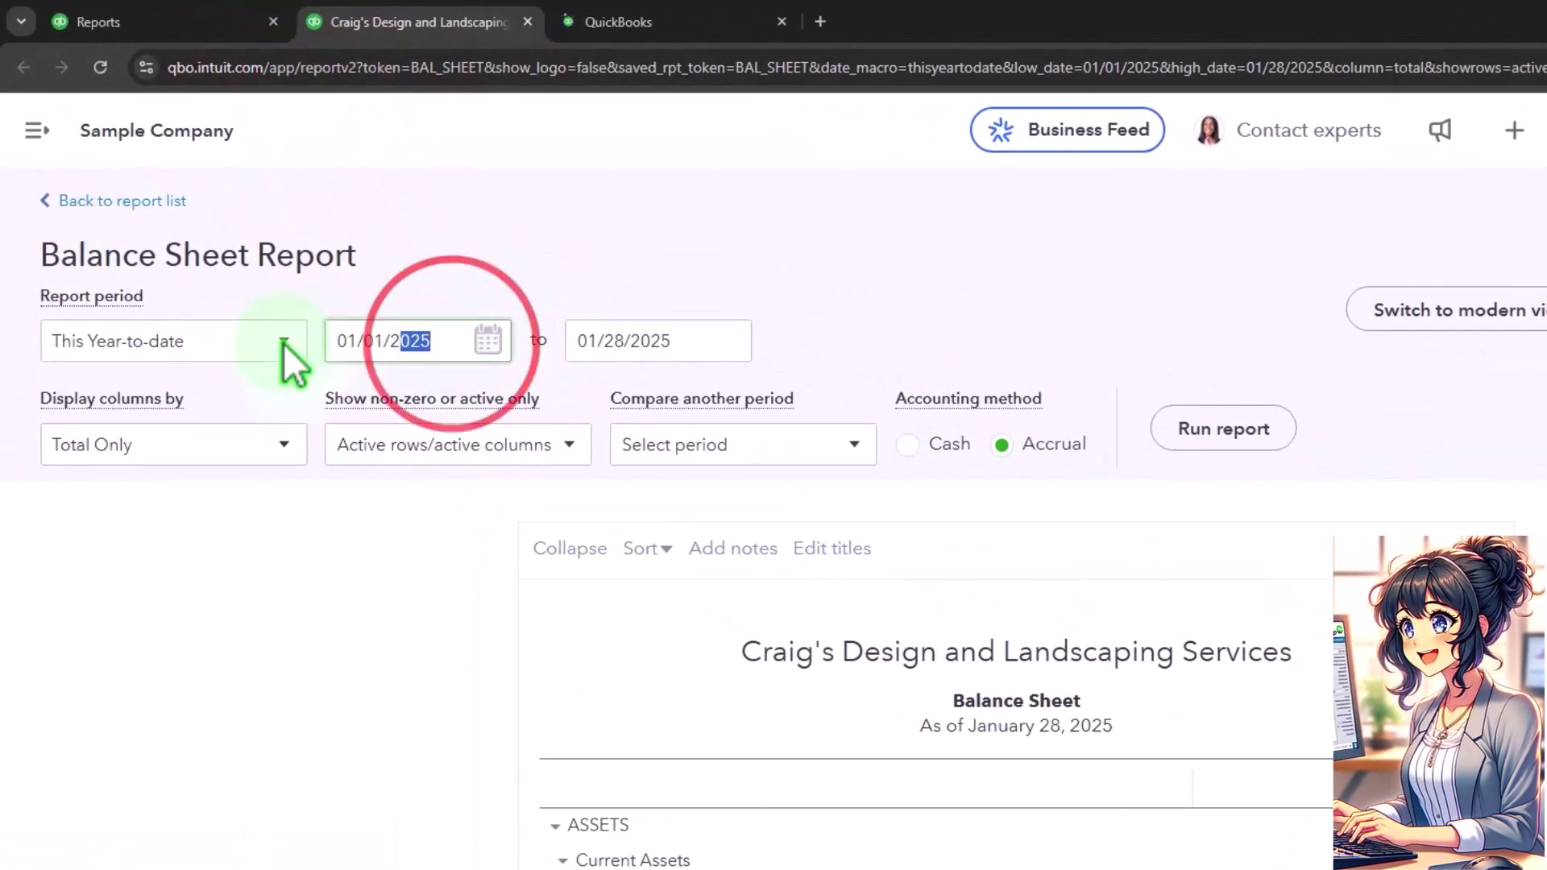
left_click_drag(283, 342, 274, 346)
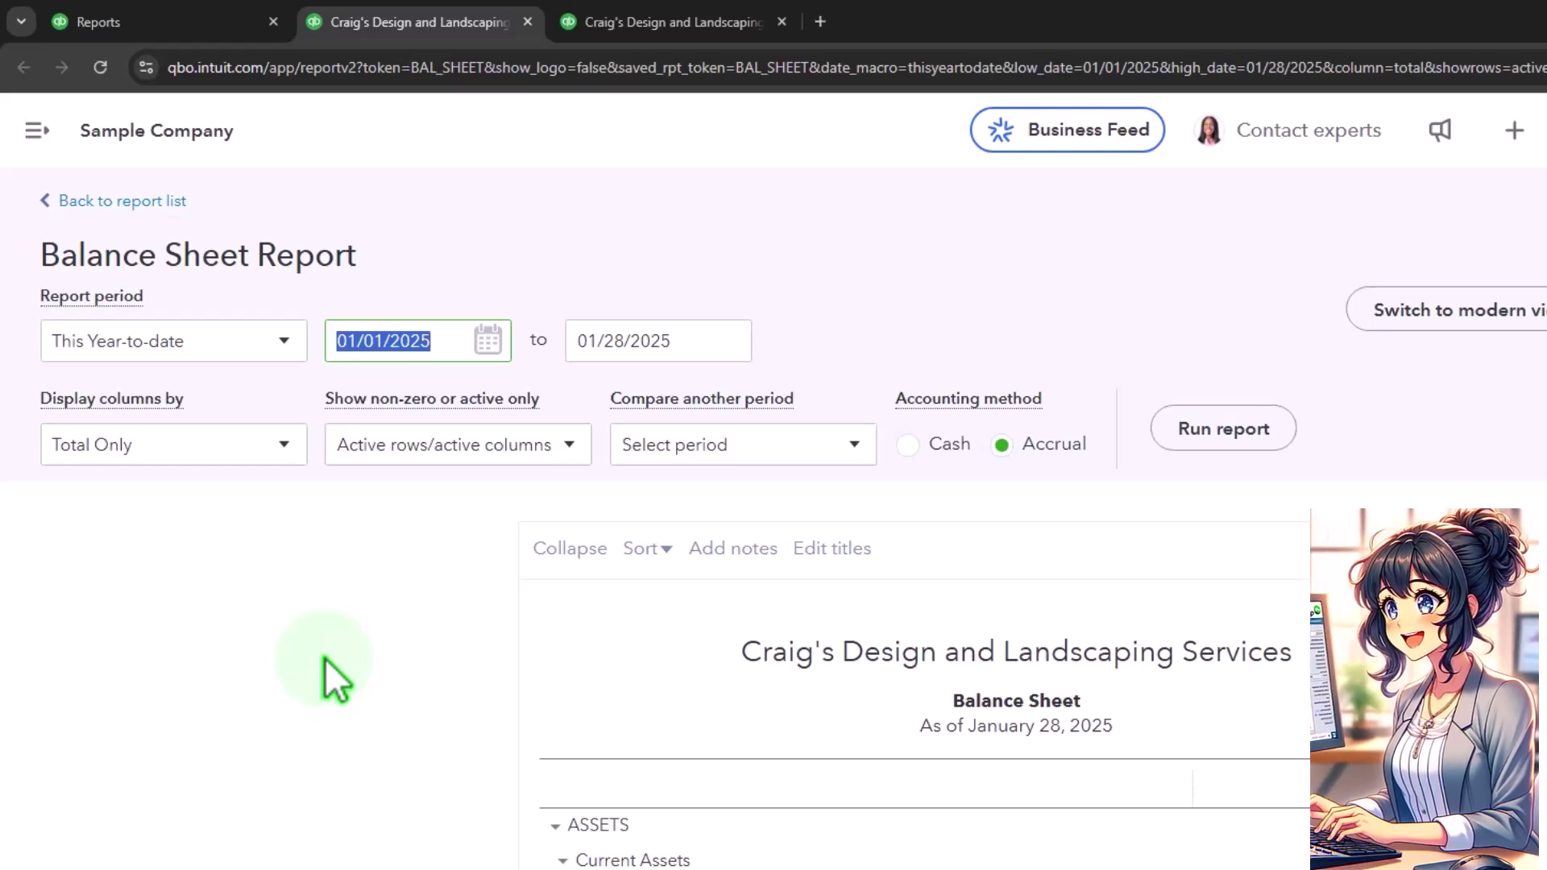
type("01/01/2024")
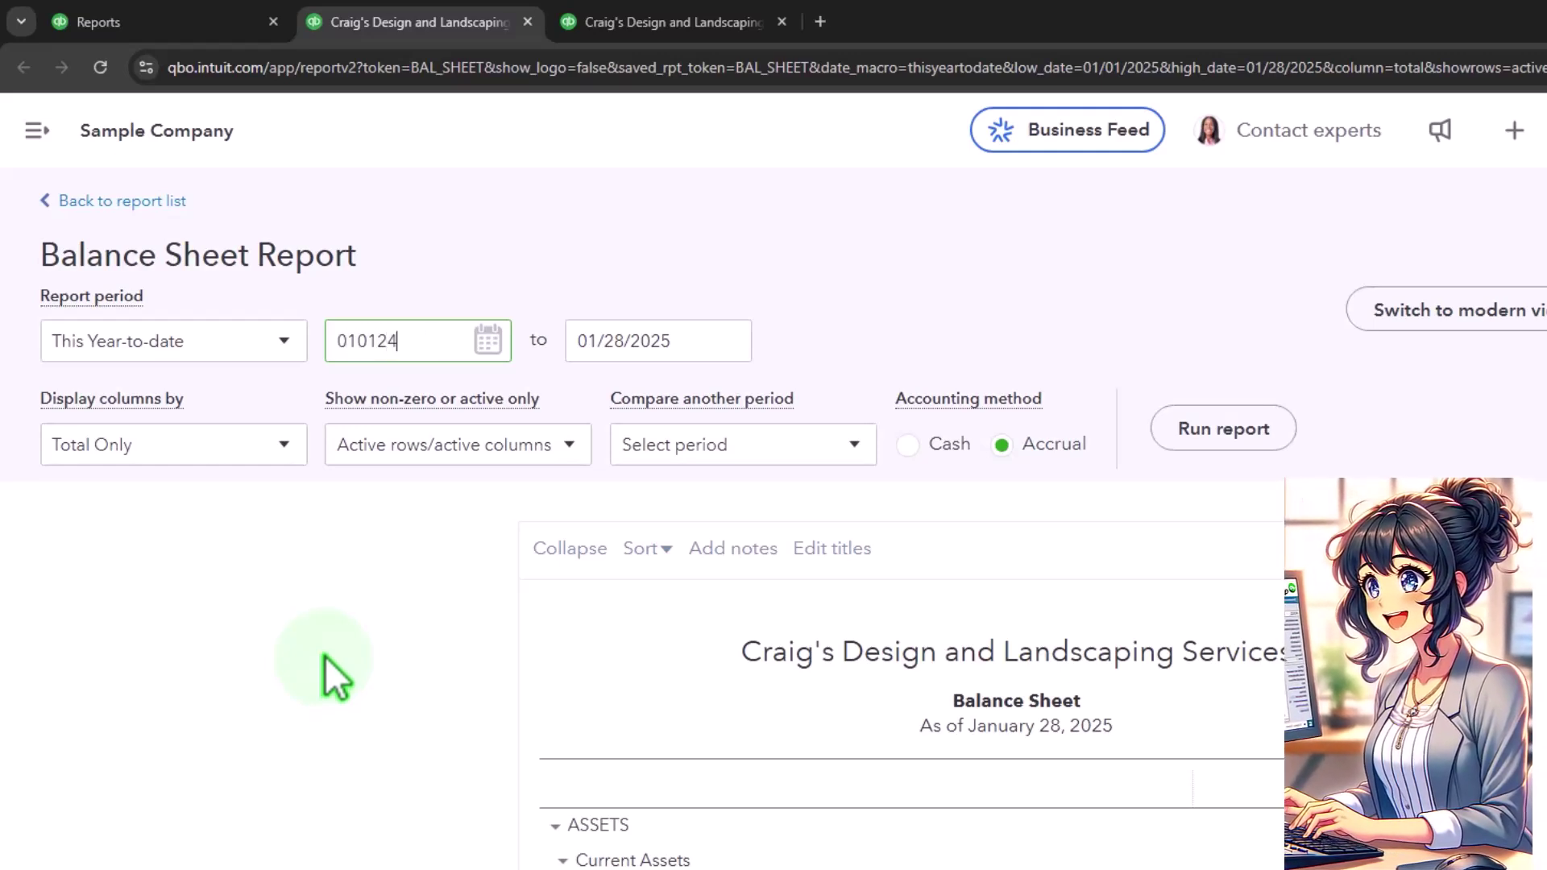
key("Tab")
type("12/31/2025")
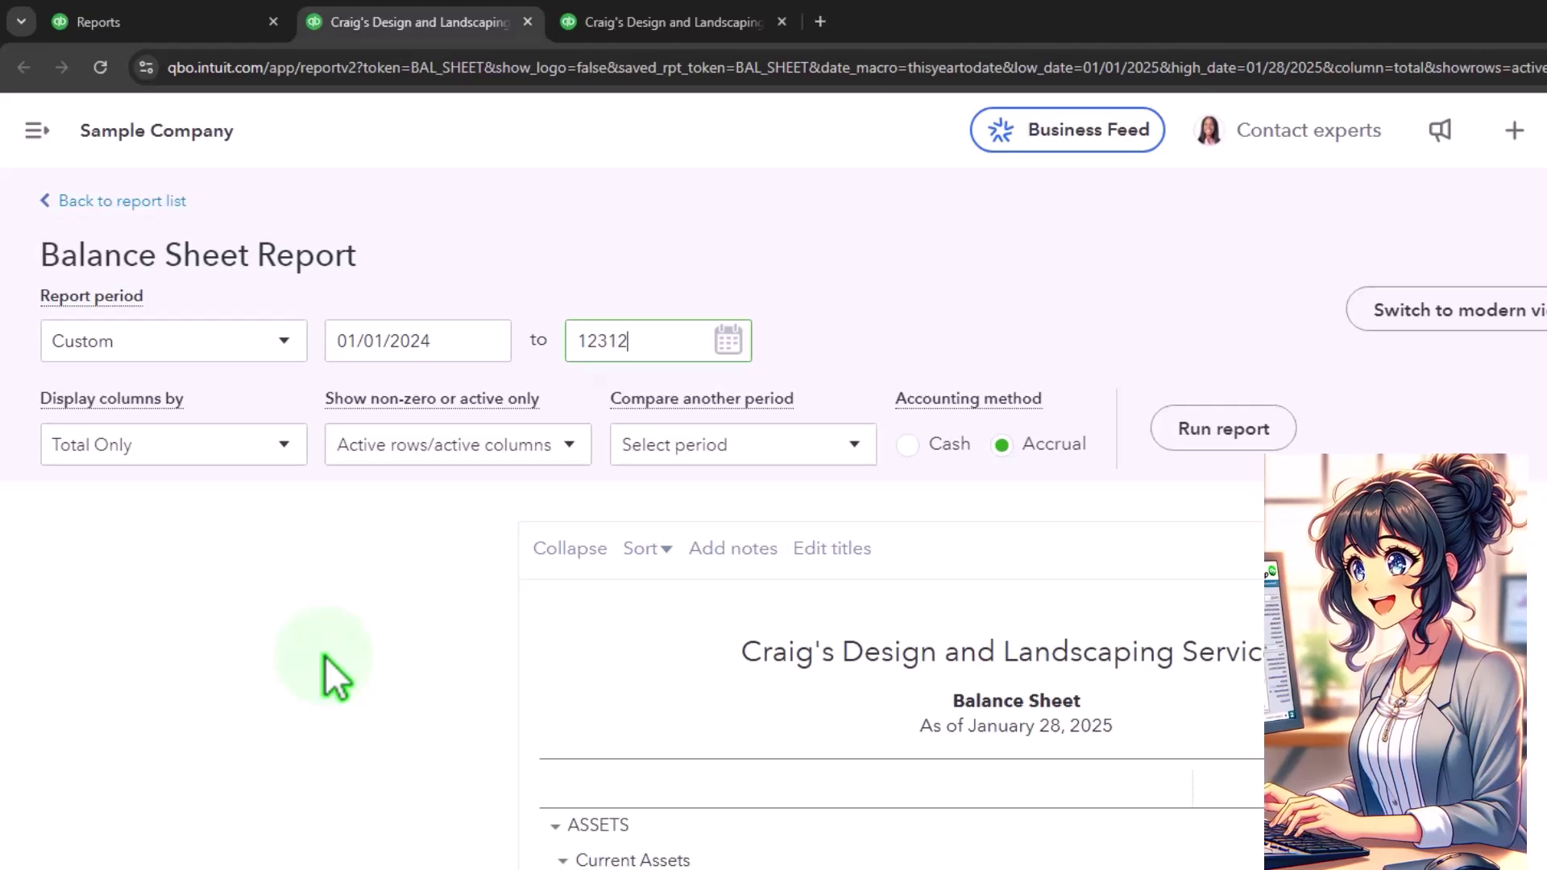
key("Tab")
Display the Balance Sheet columns by Years and run the report
left_click(265, 419)
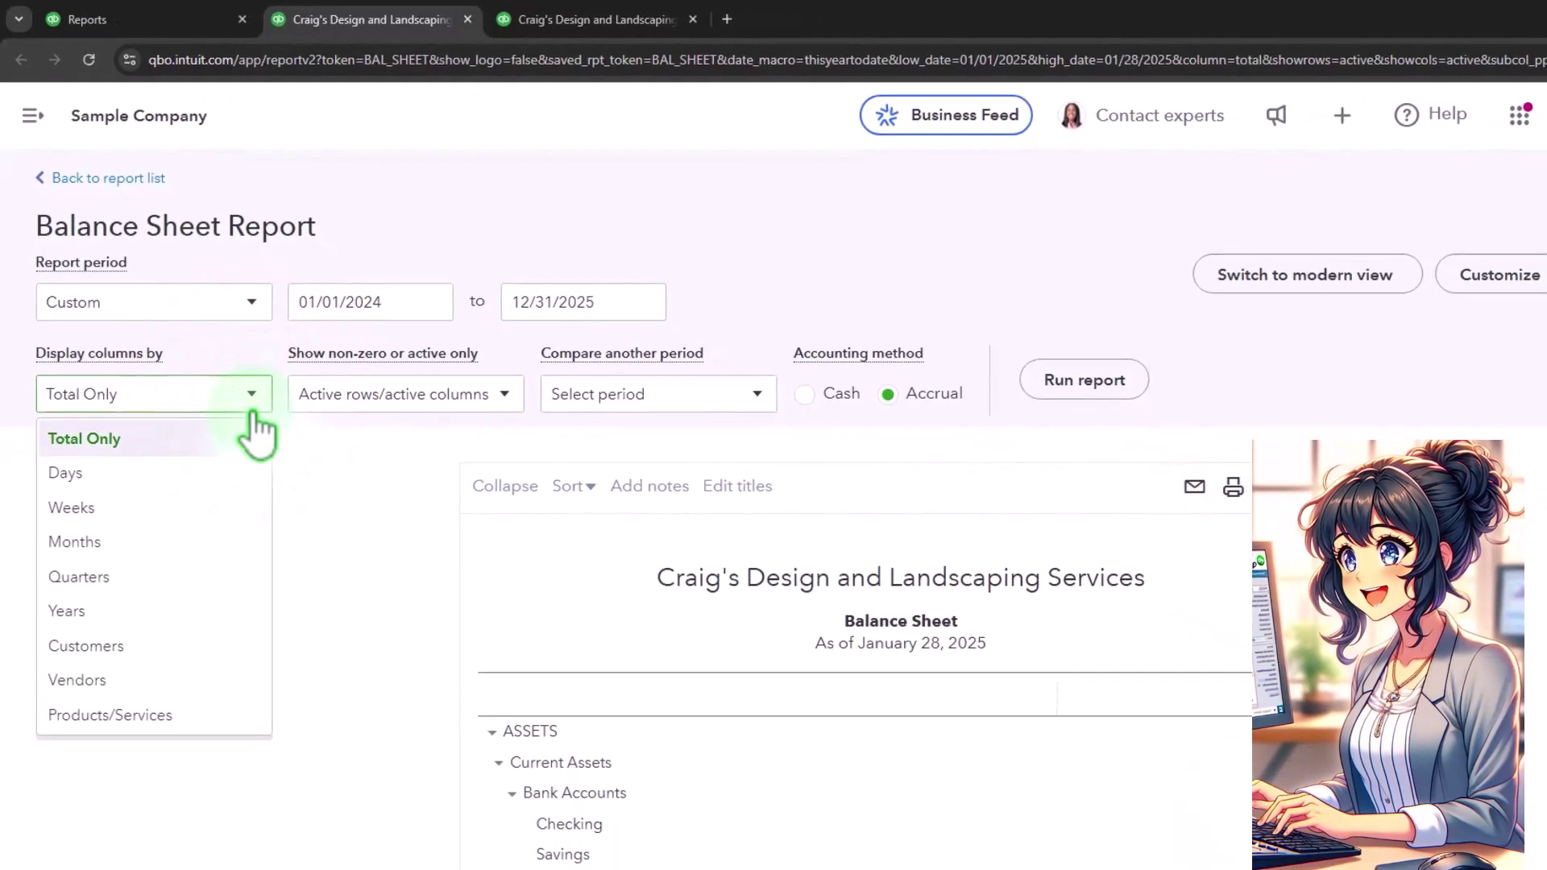
left_click(212, 657)
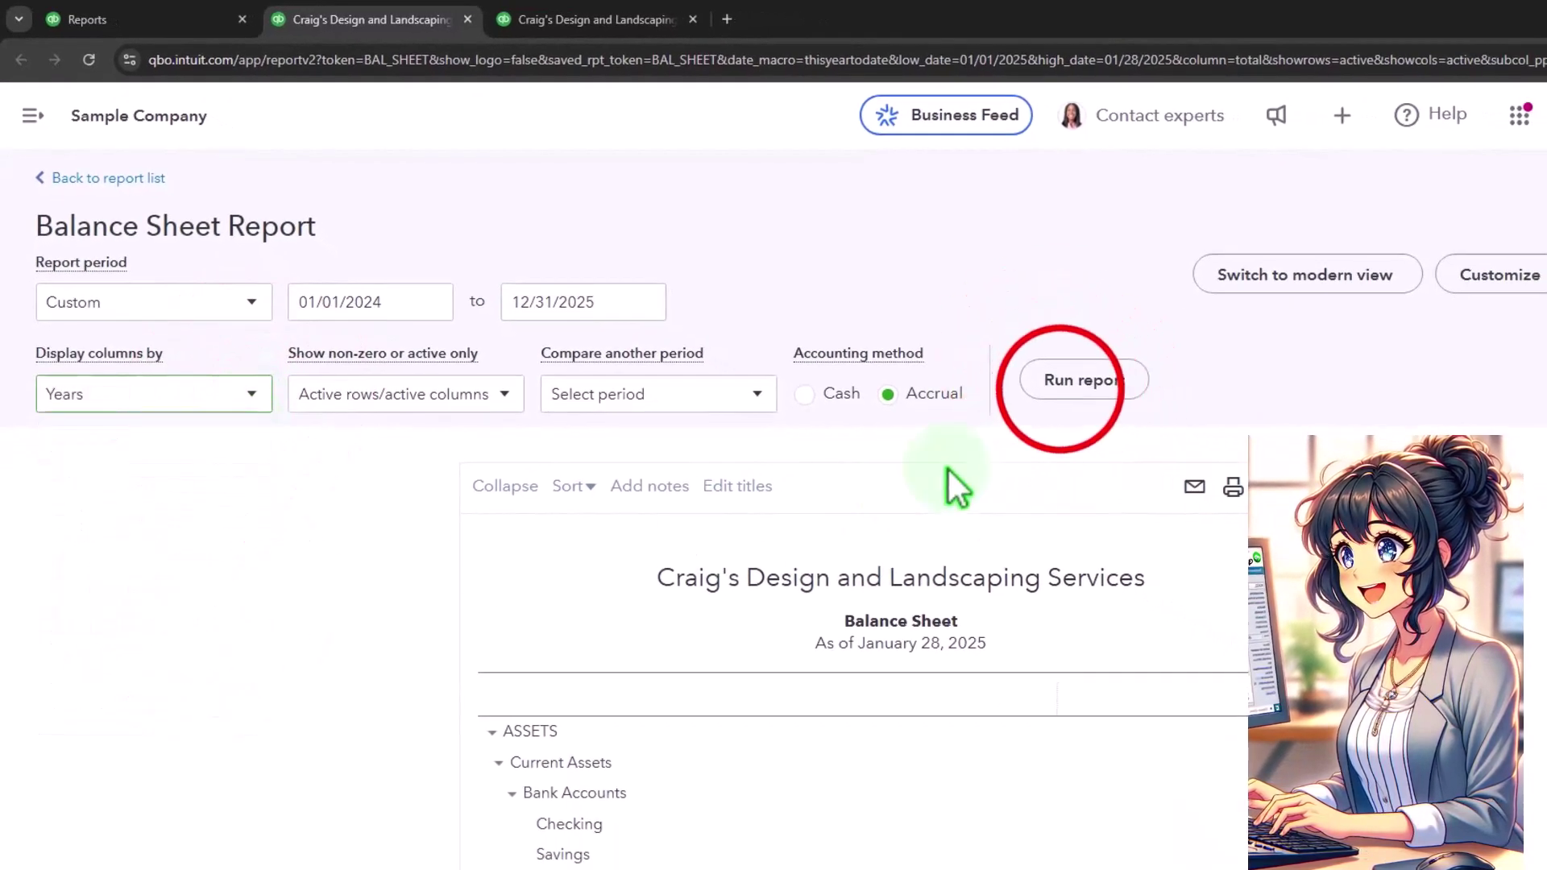
left_click(1068, 391)
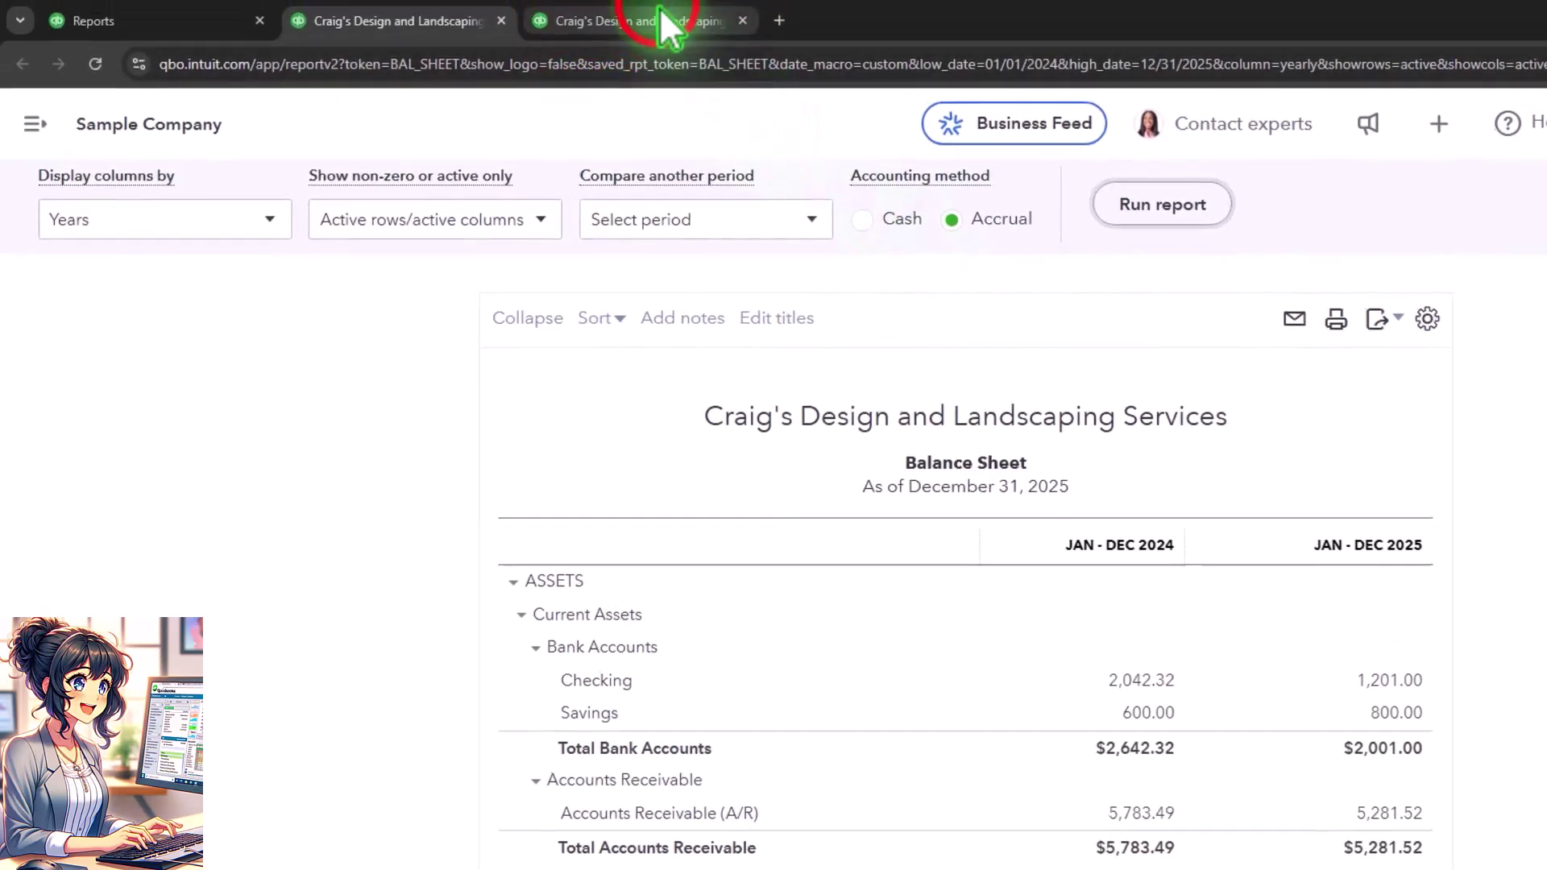
Set the Profit and Loss report's period to 01/01/2024 through 12/31/2025
left_click(669, 24)
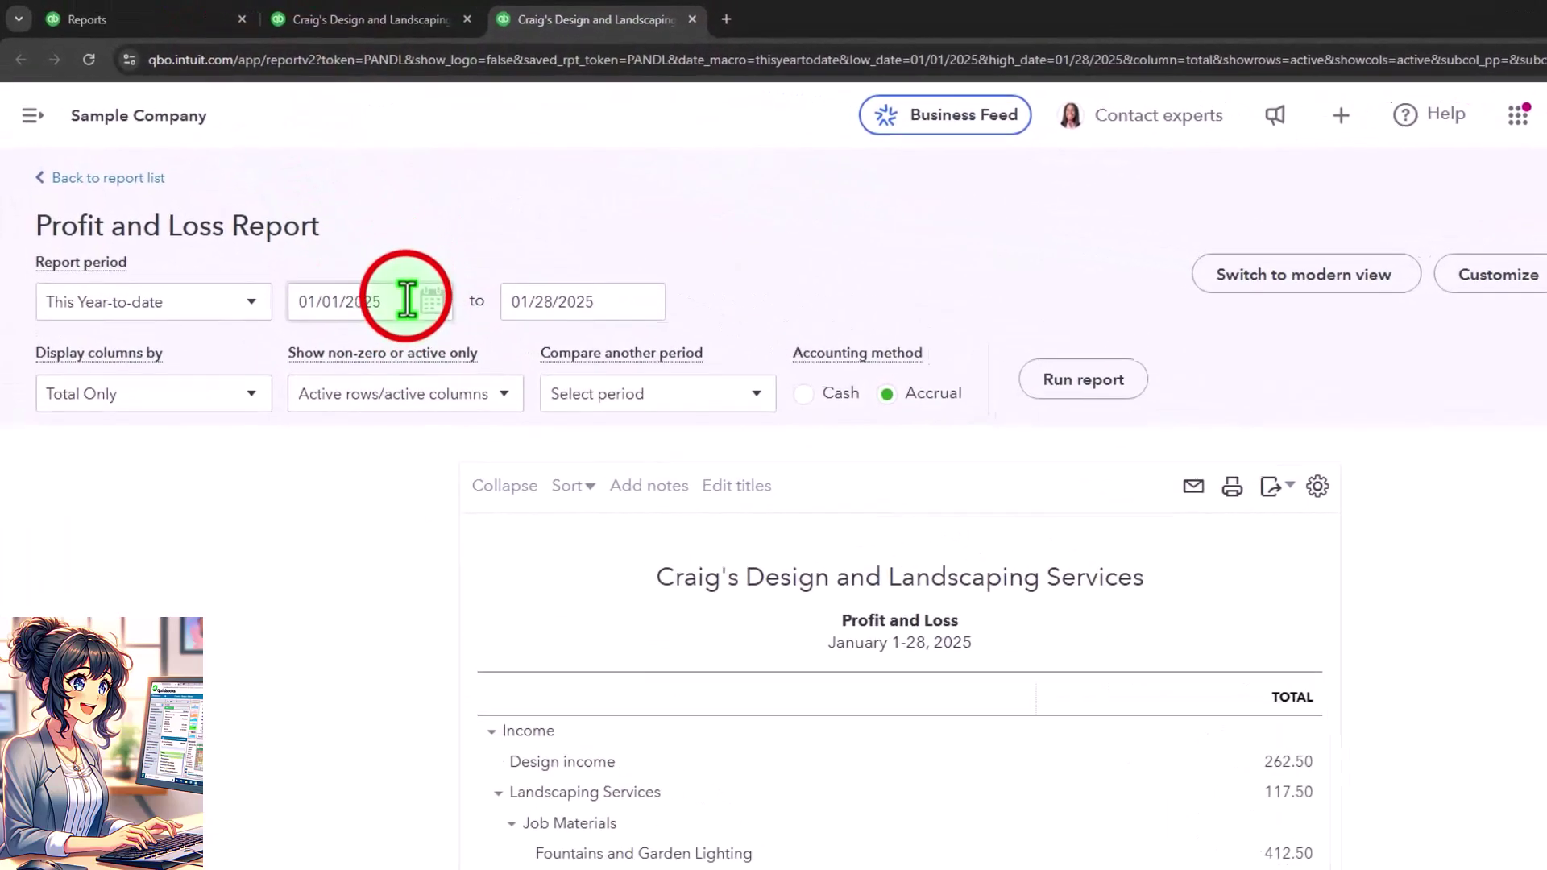
left_click(407, 299)
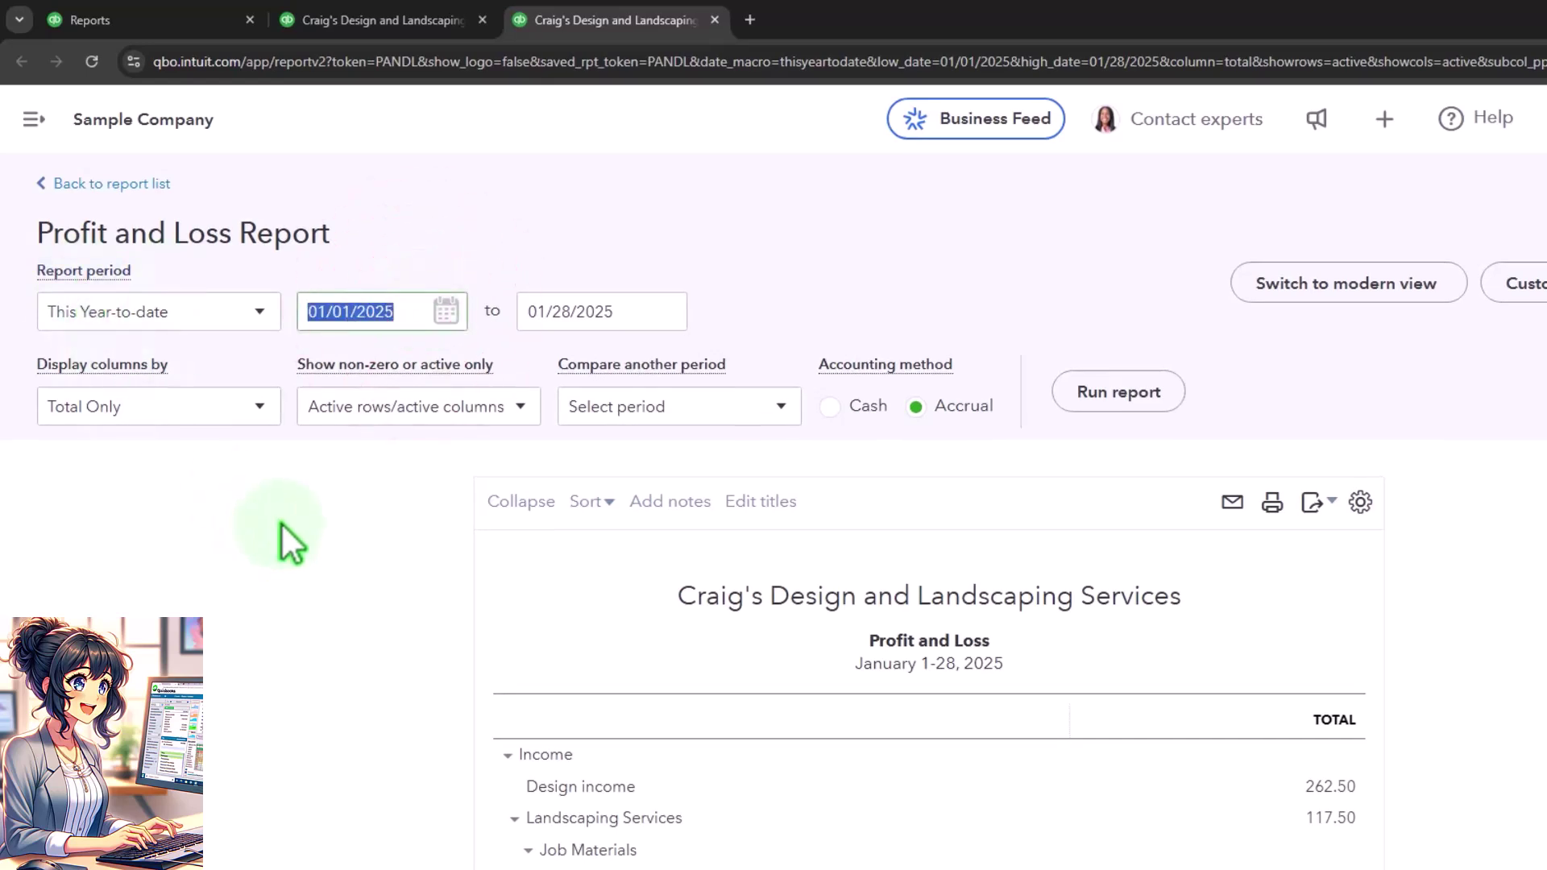
type("01/01/2024")
key("Tab")
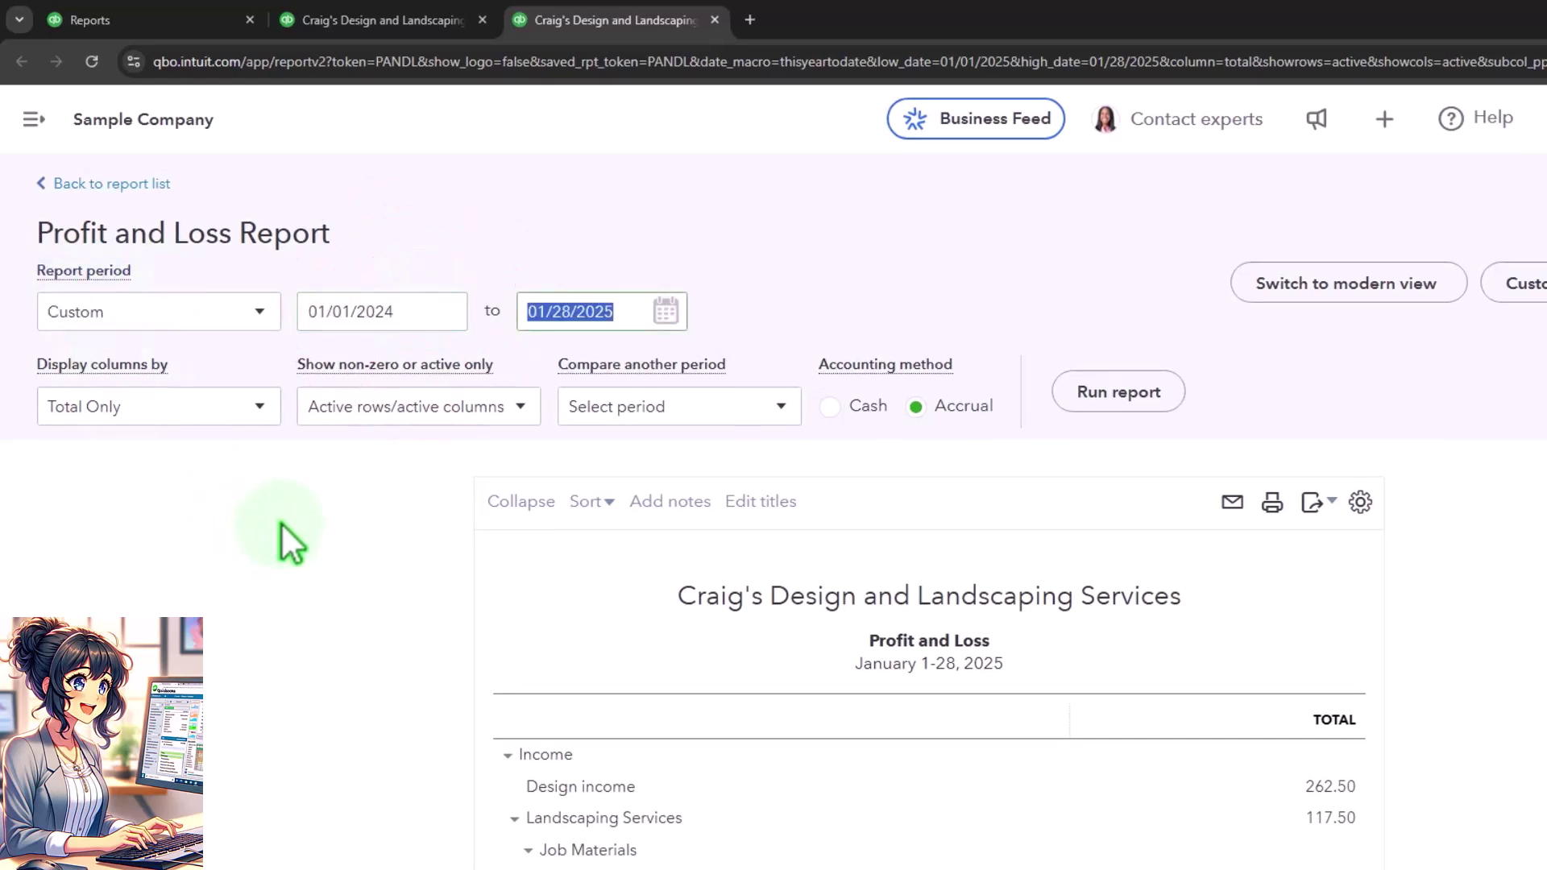
type("12/31/2025")
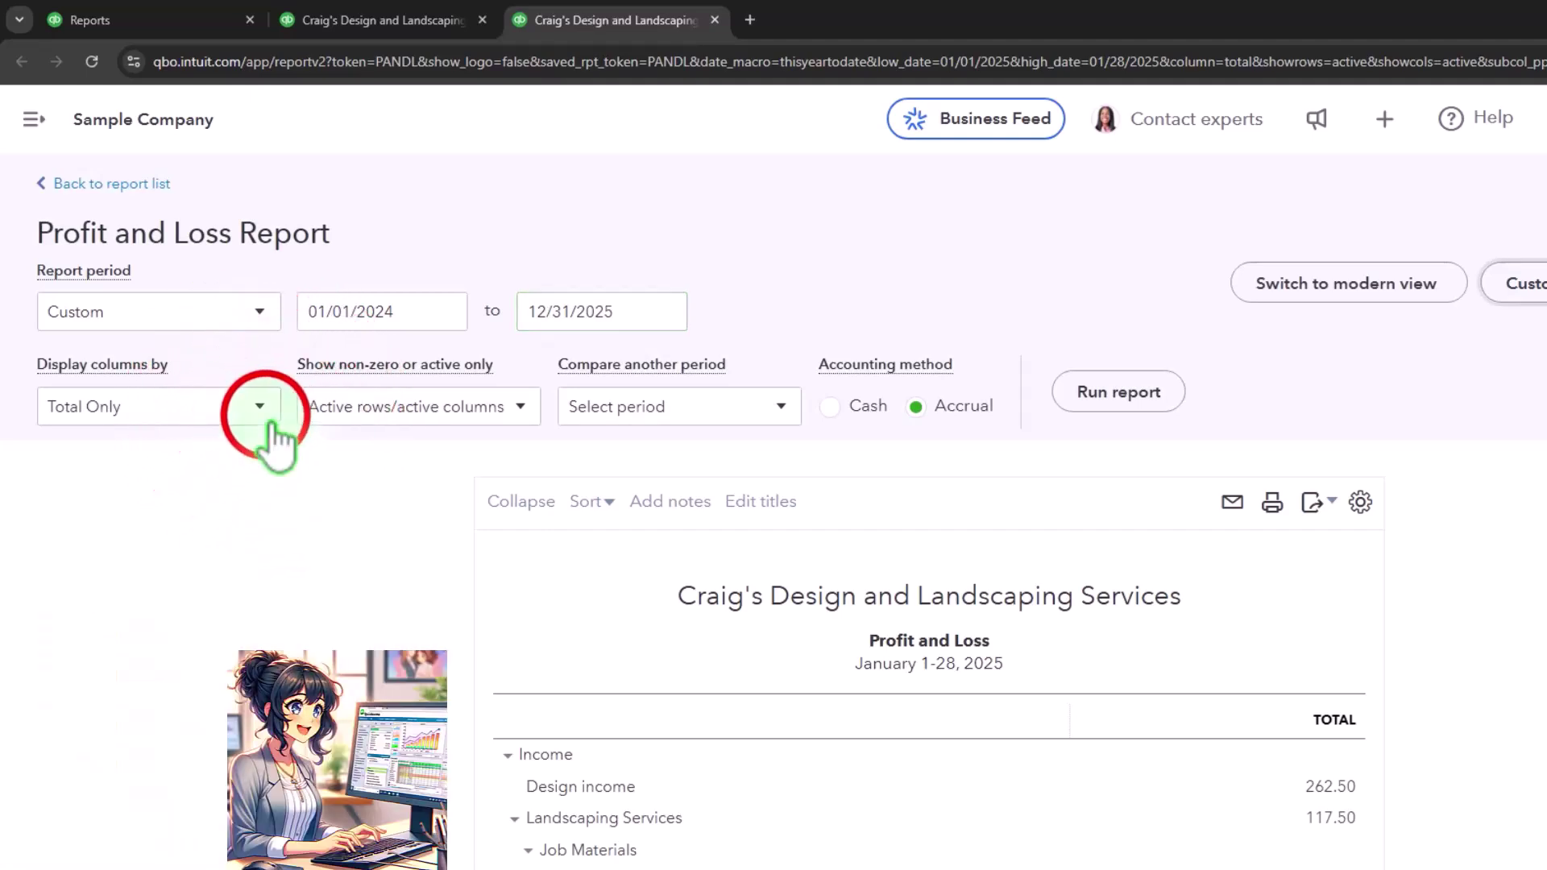
Display the Profit and Loss columns by Years and run the report
left_click(274, 425)
left_click(214, 630)
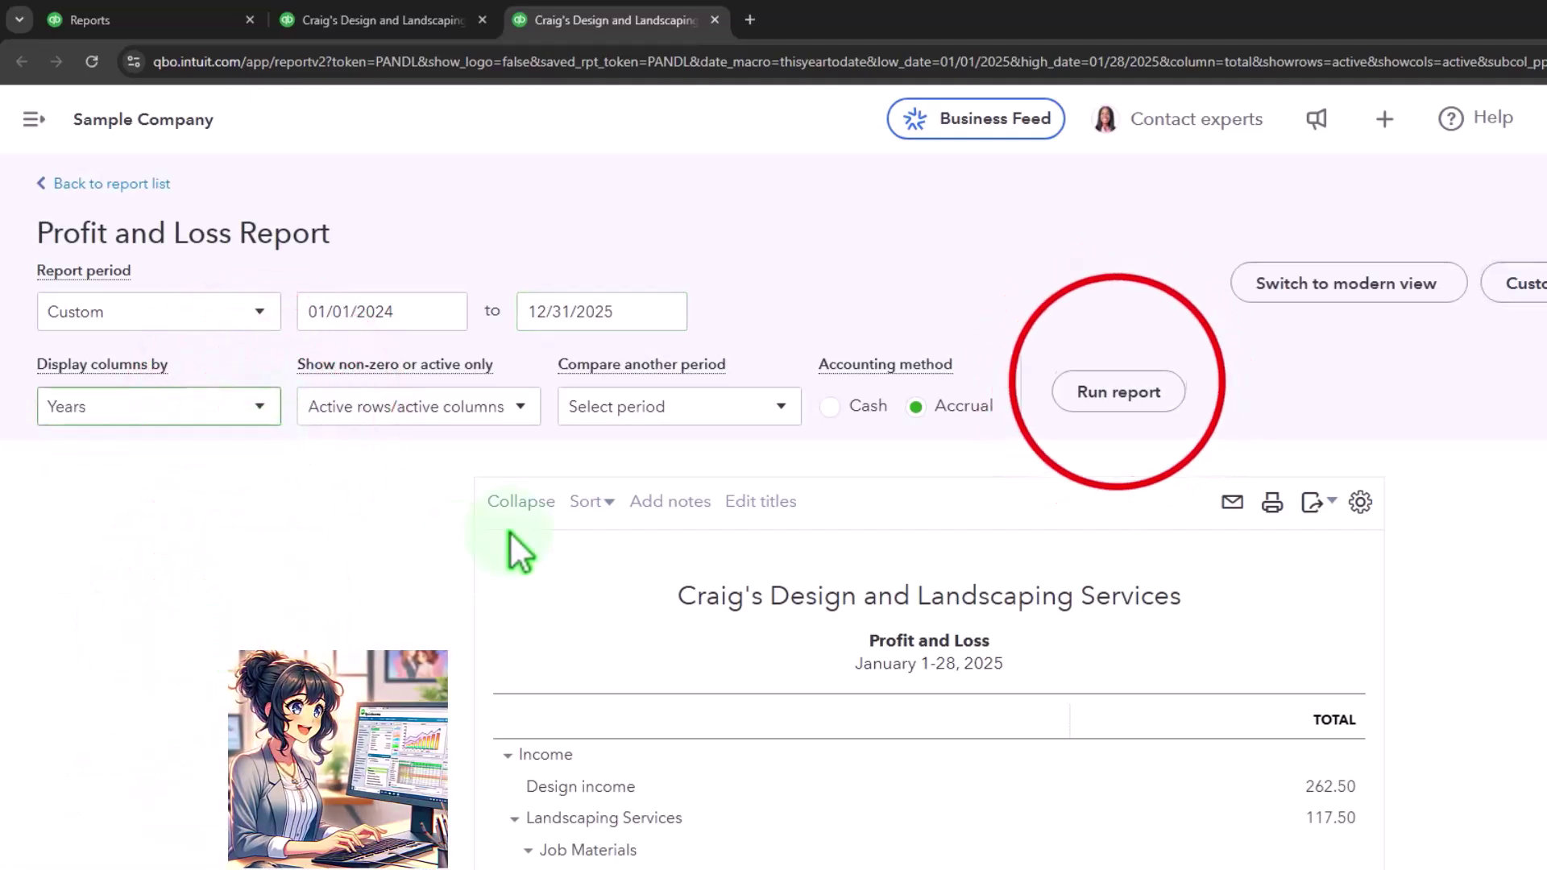
left_click(1119, 393)
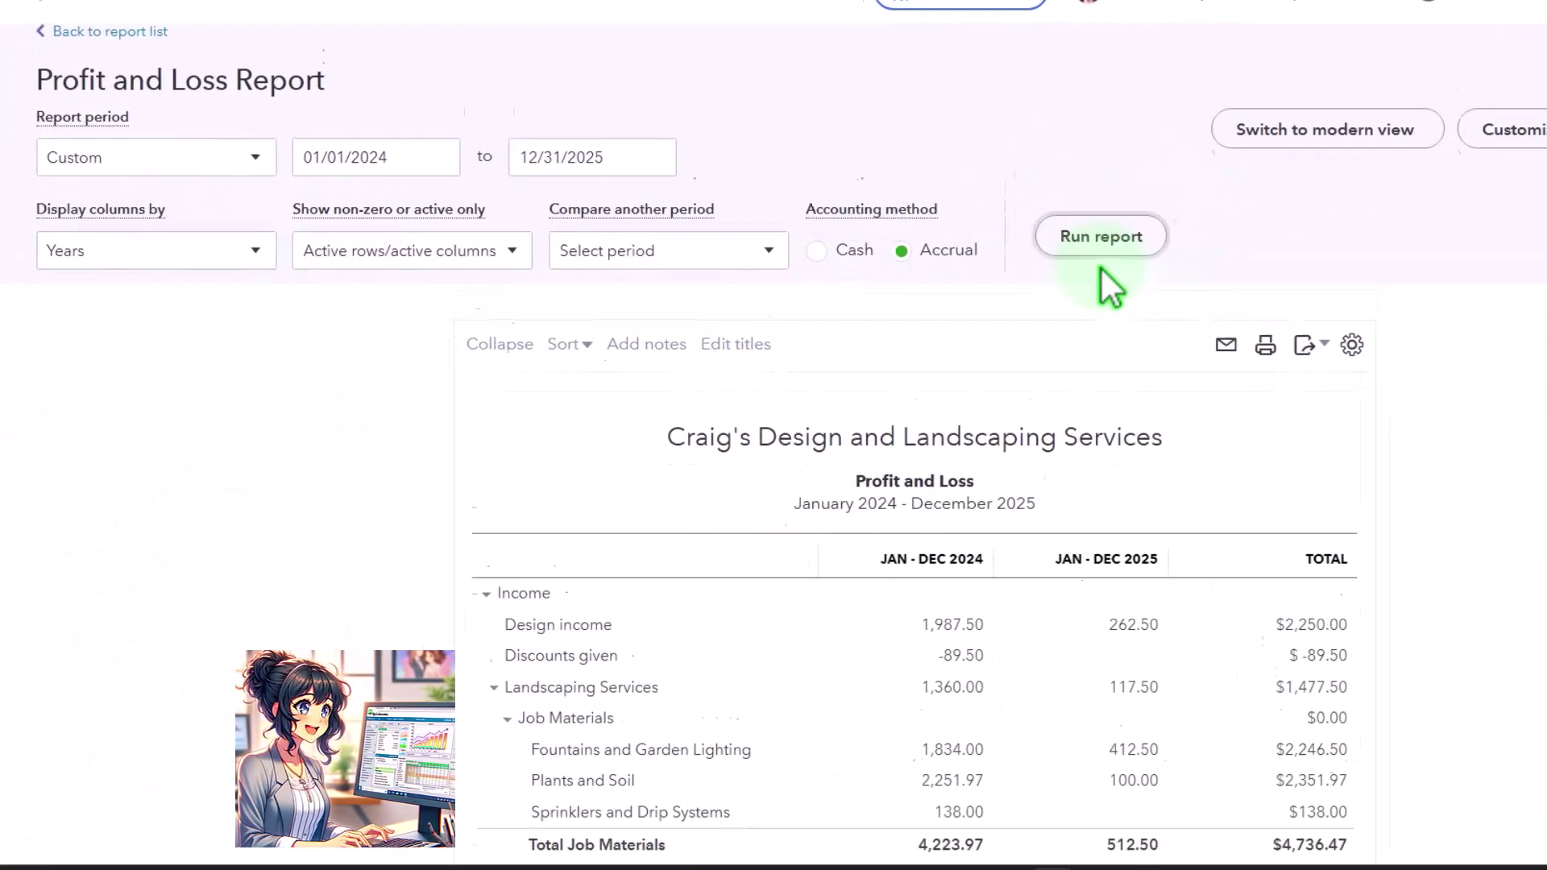
scroll(1100, 268, "down", 4)
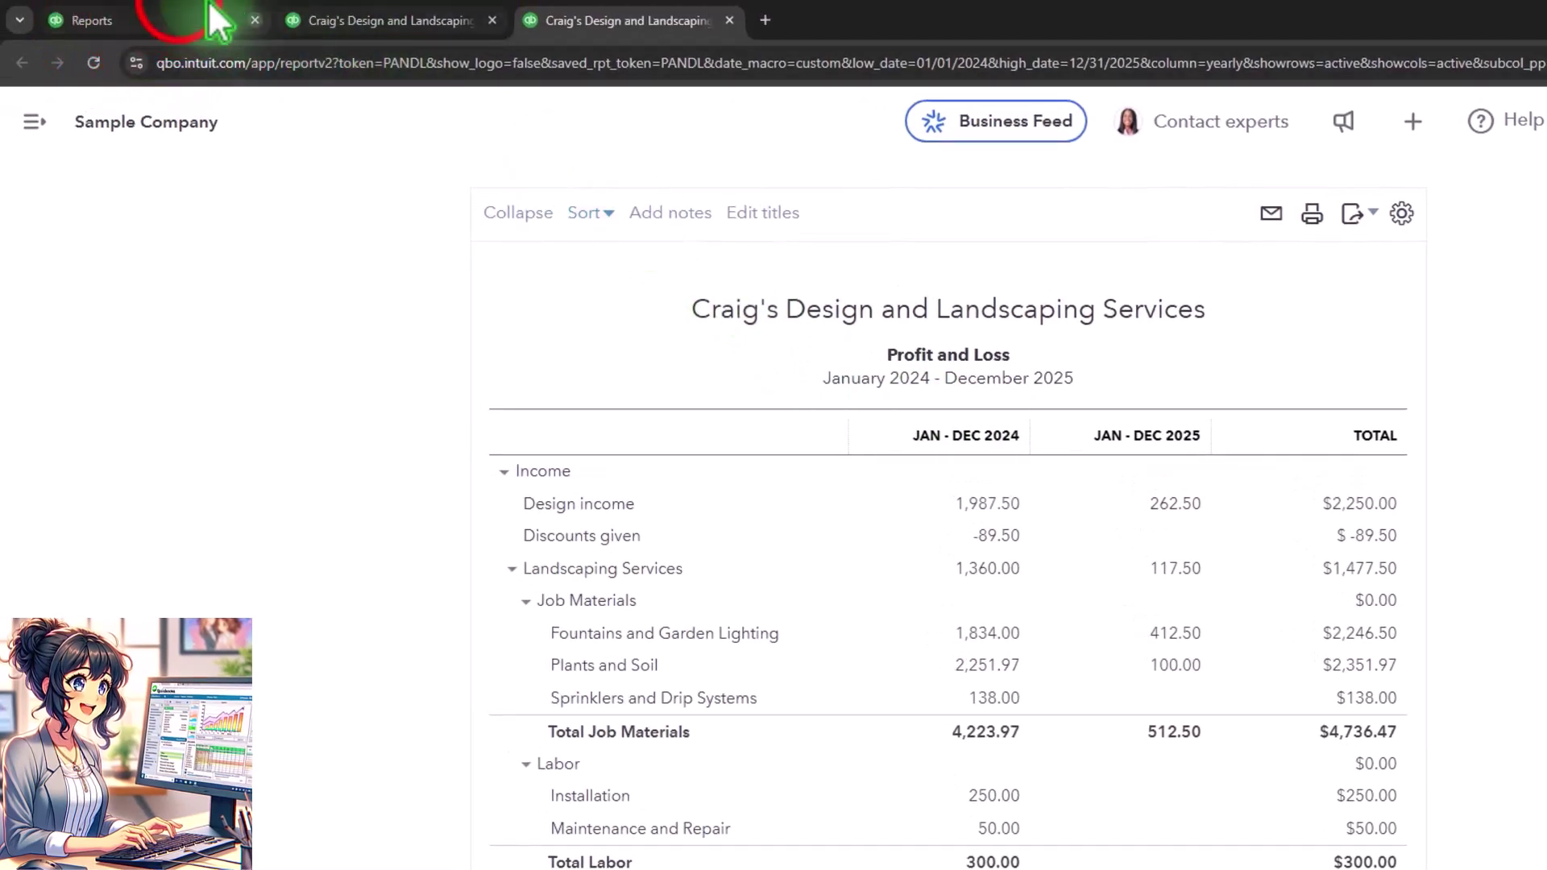
Return to the reports list, hide the navigation menu, and examine the standard reports under Favorites and Business overview
left_click(214, 17)
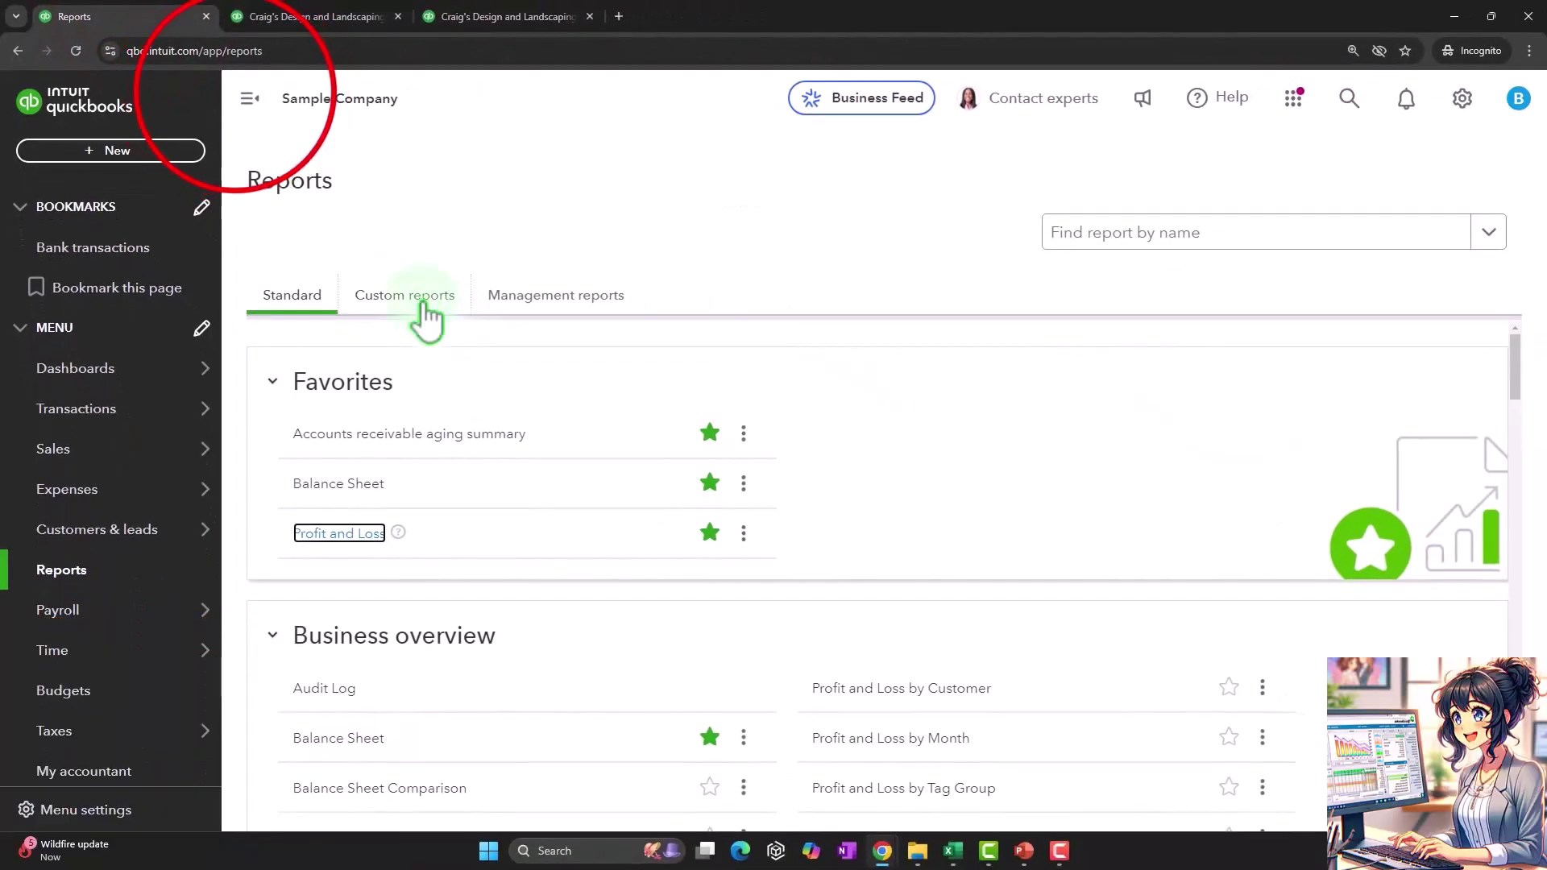
left_click(246, 99)
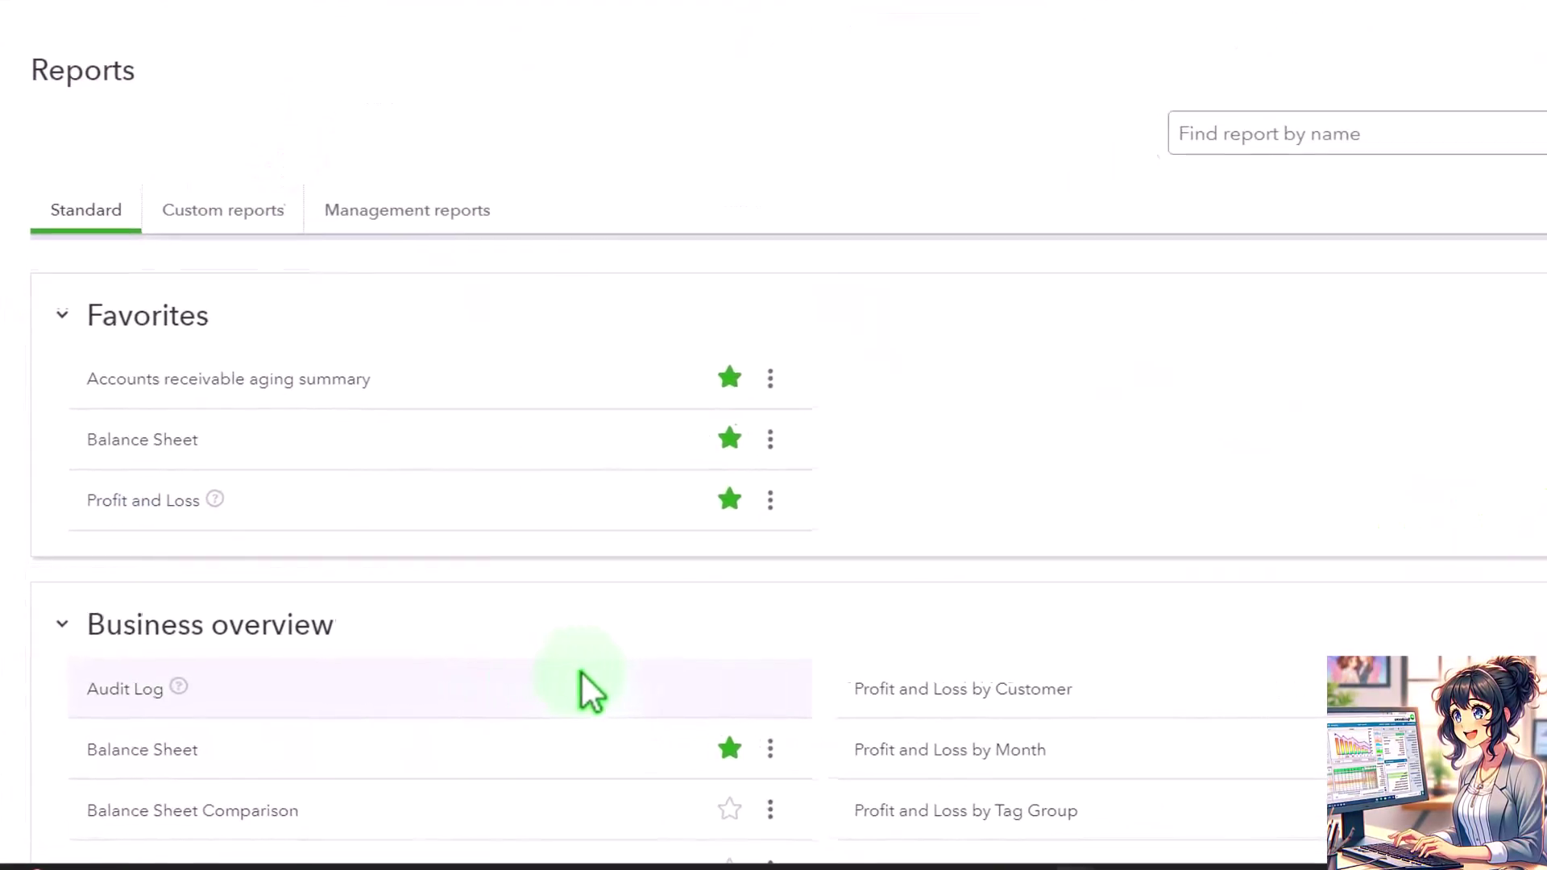
scroll(491, 692, "down", 3)
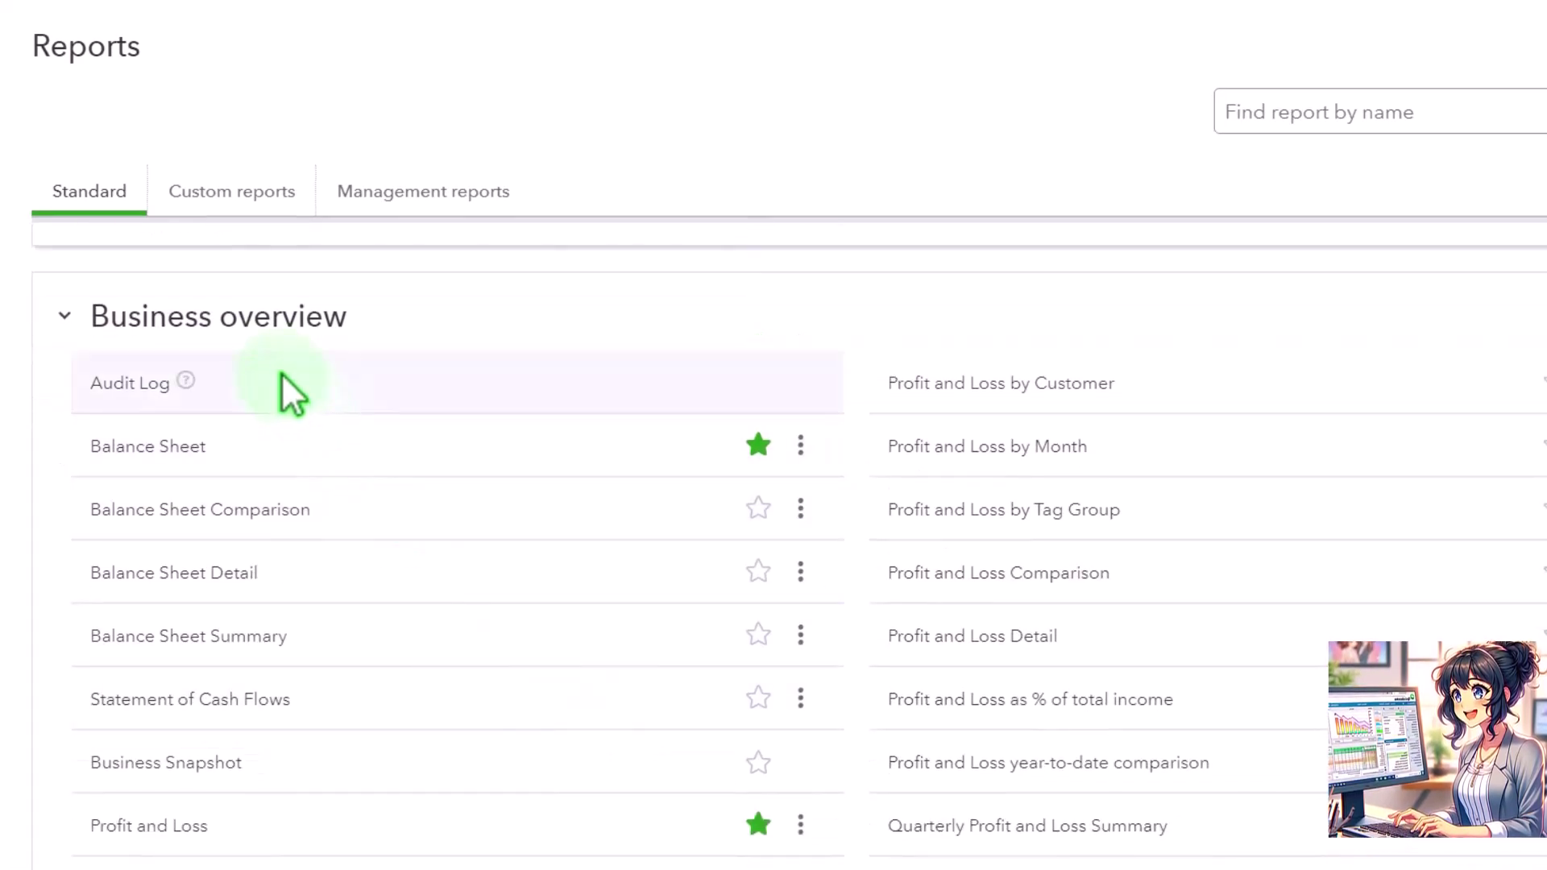
scroll(282, 378, "down", 1)
scroll(290, 394, "down", 1)
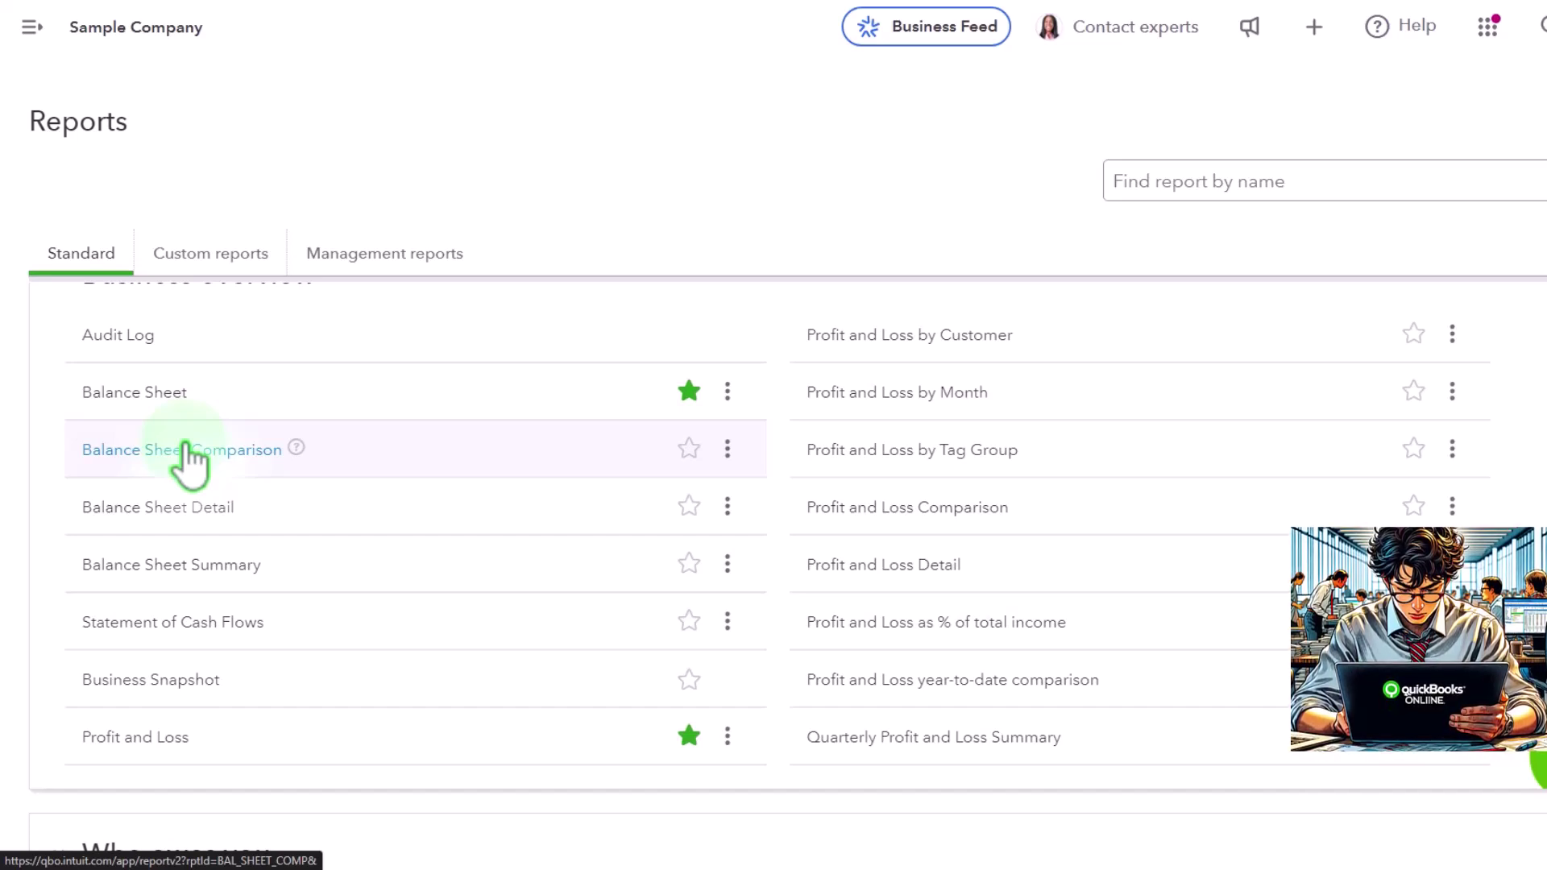
scroll(184, 413, "up", 3)
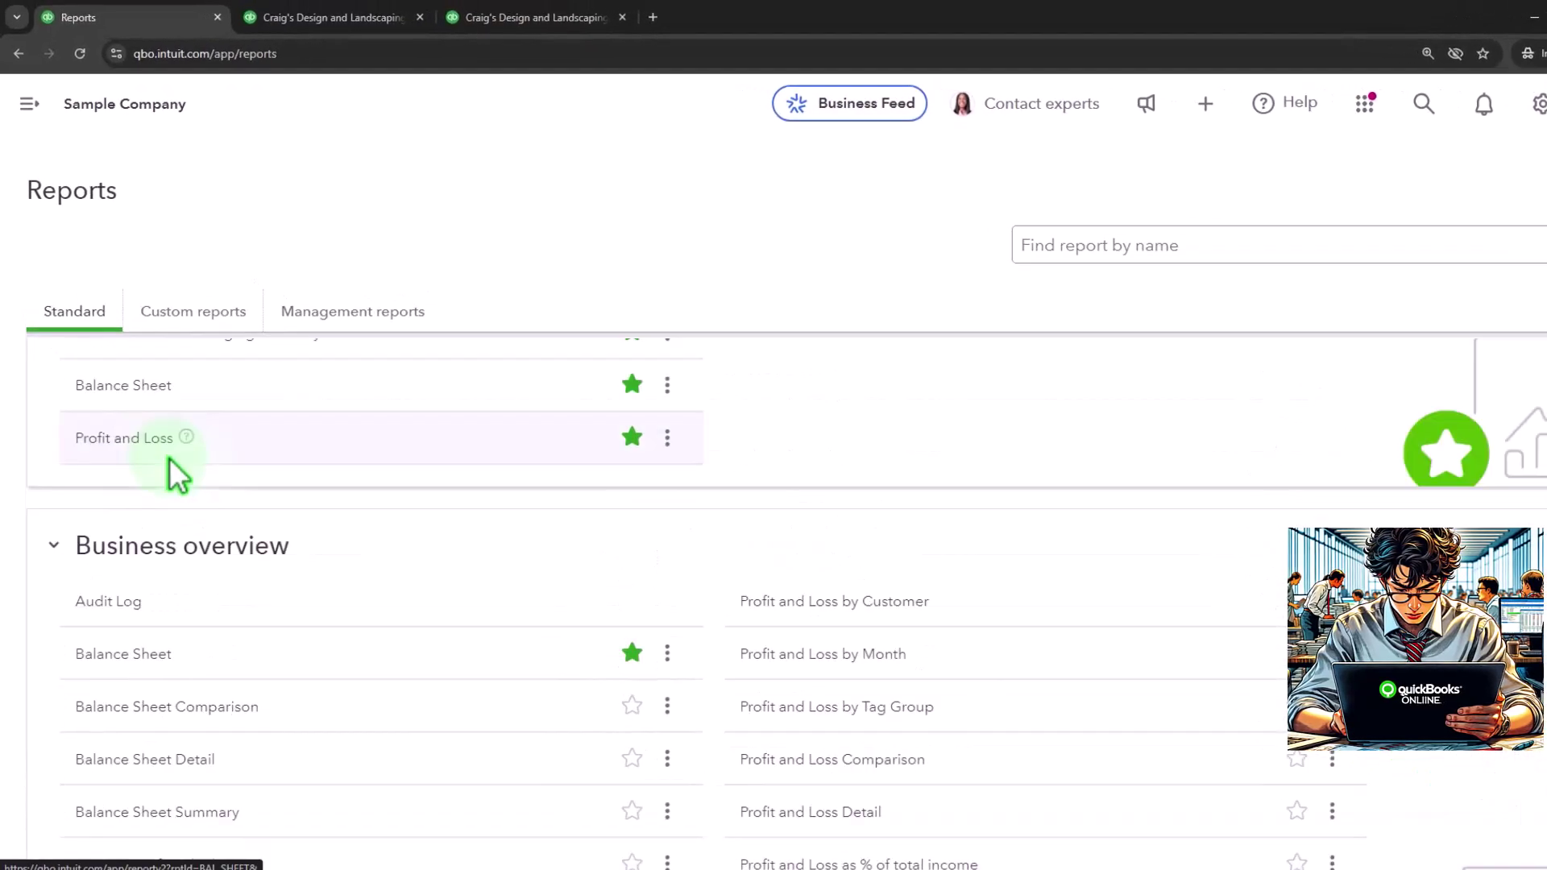
Open the Balance Sheet from the Favorites reports in a new browser tab and hide the navigation menu there
scroll(173, 475, "up", 2)
right_click(124, 512)
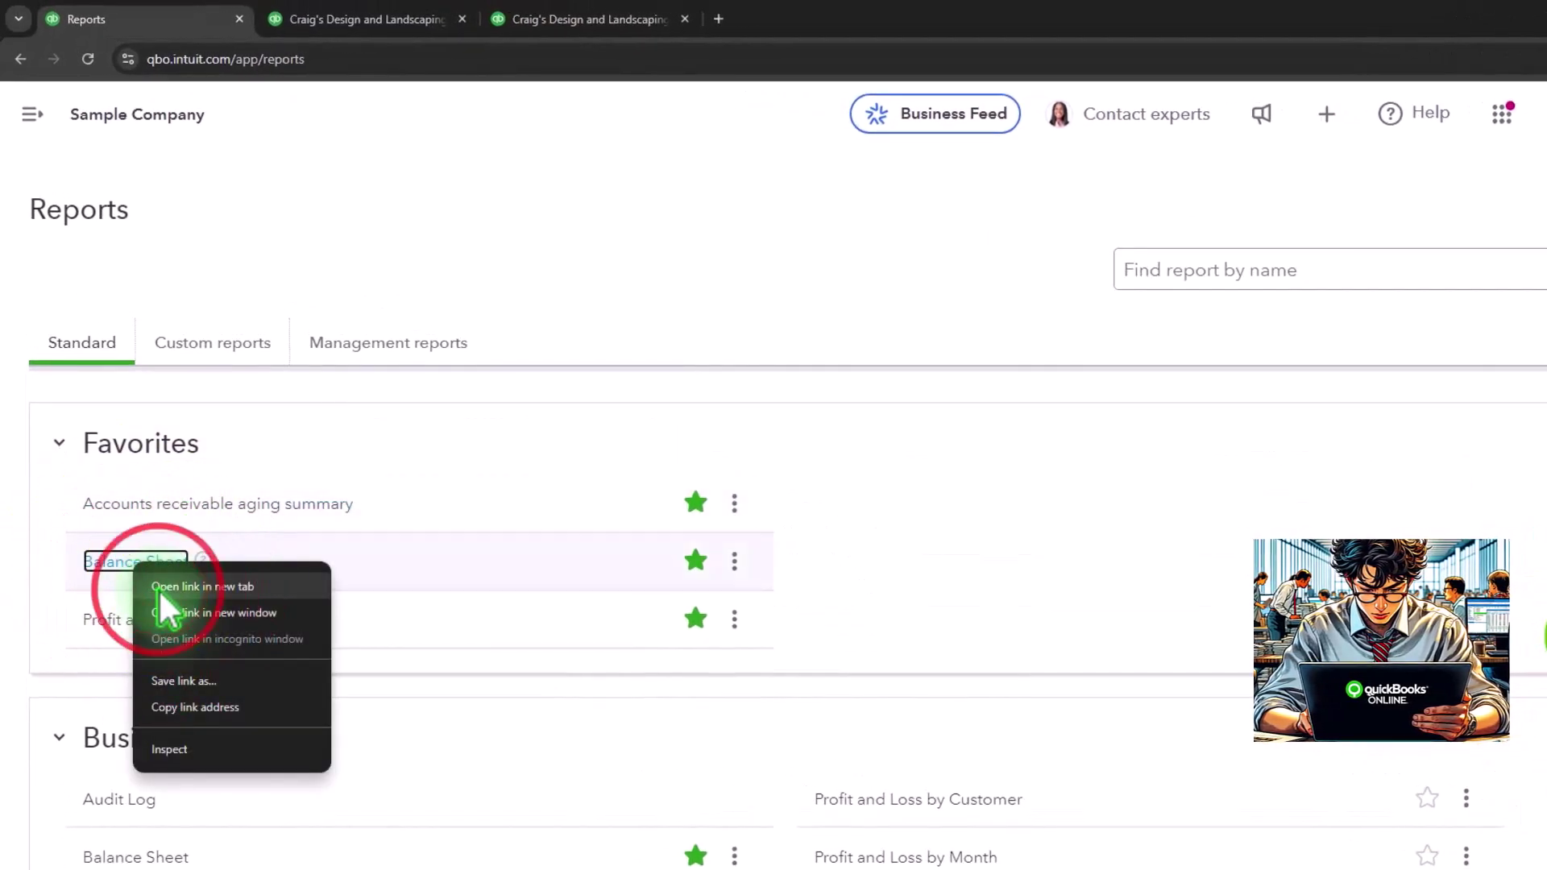
left_click(158, 588)
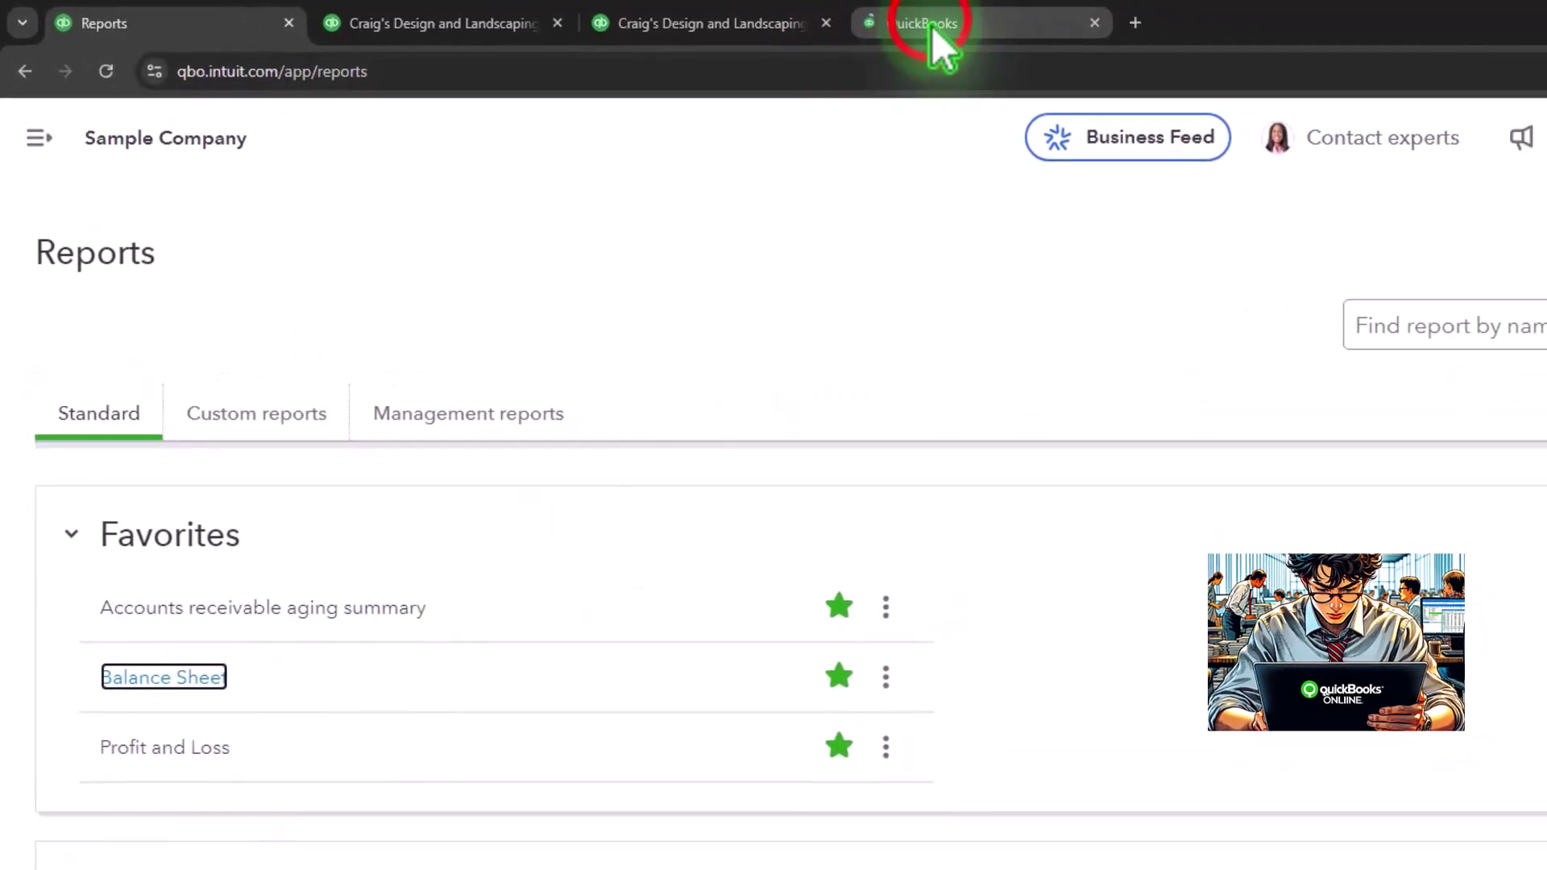
left_click(931, 27)
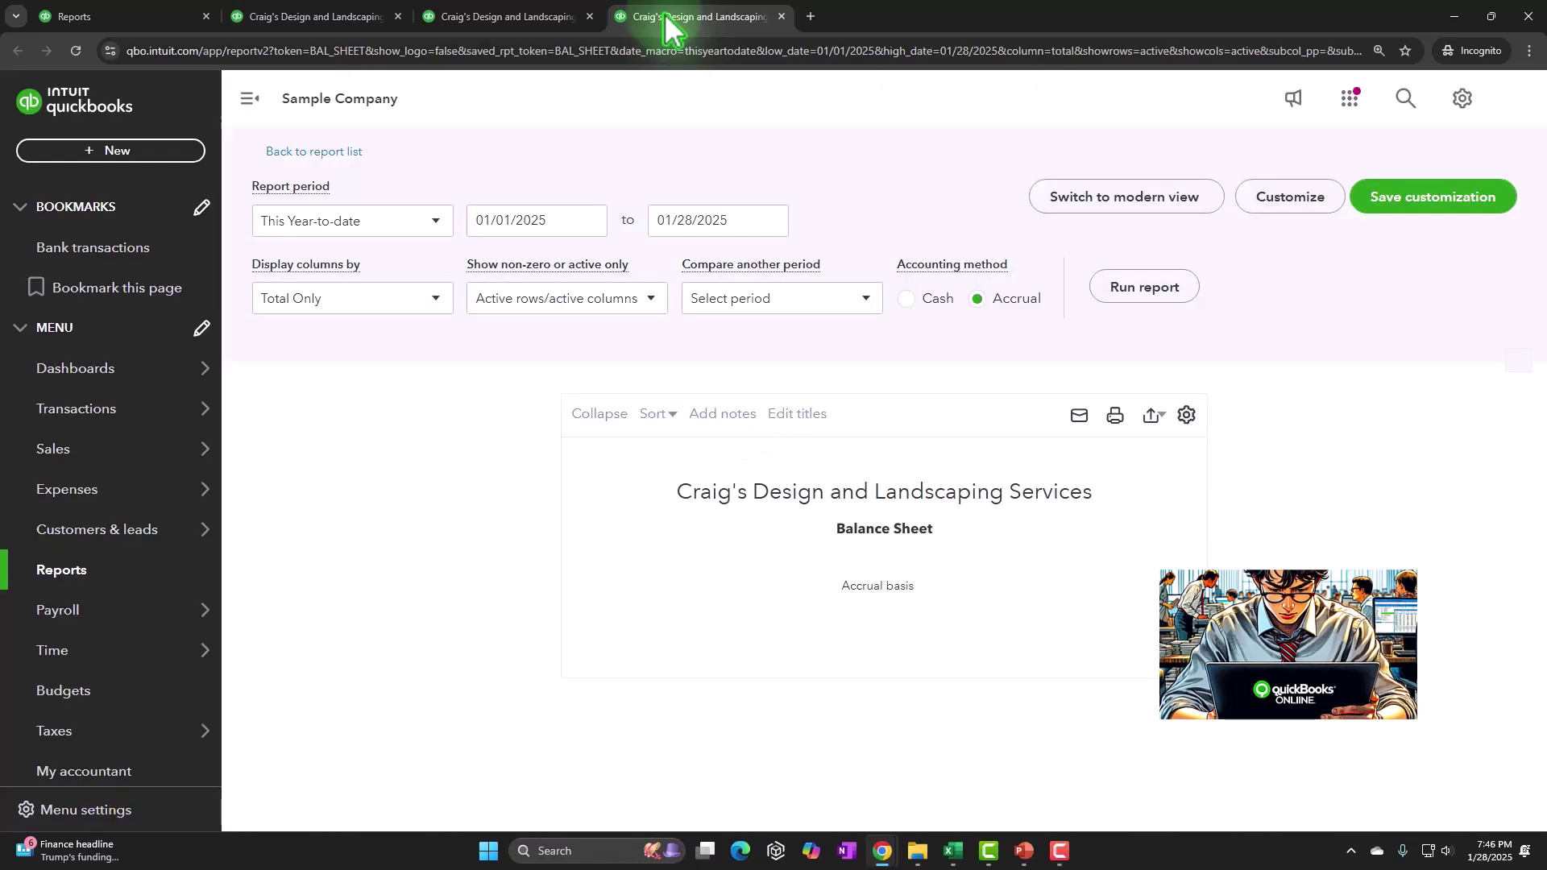
left_click(243, 98)
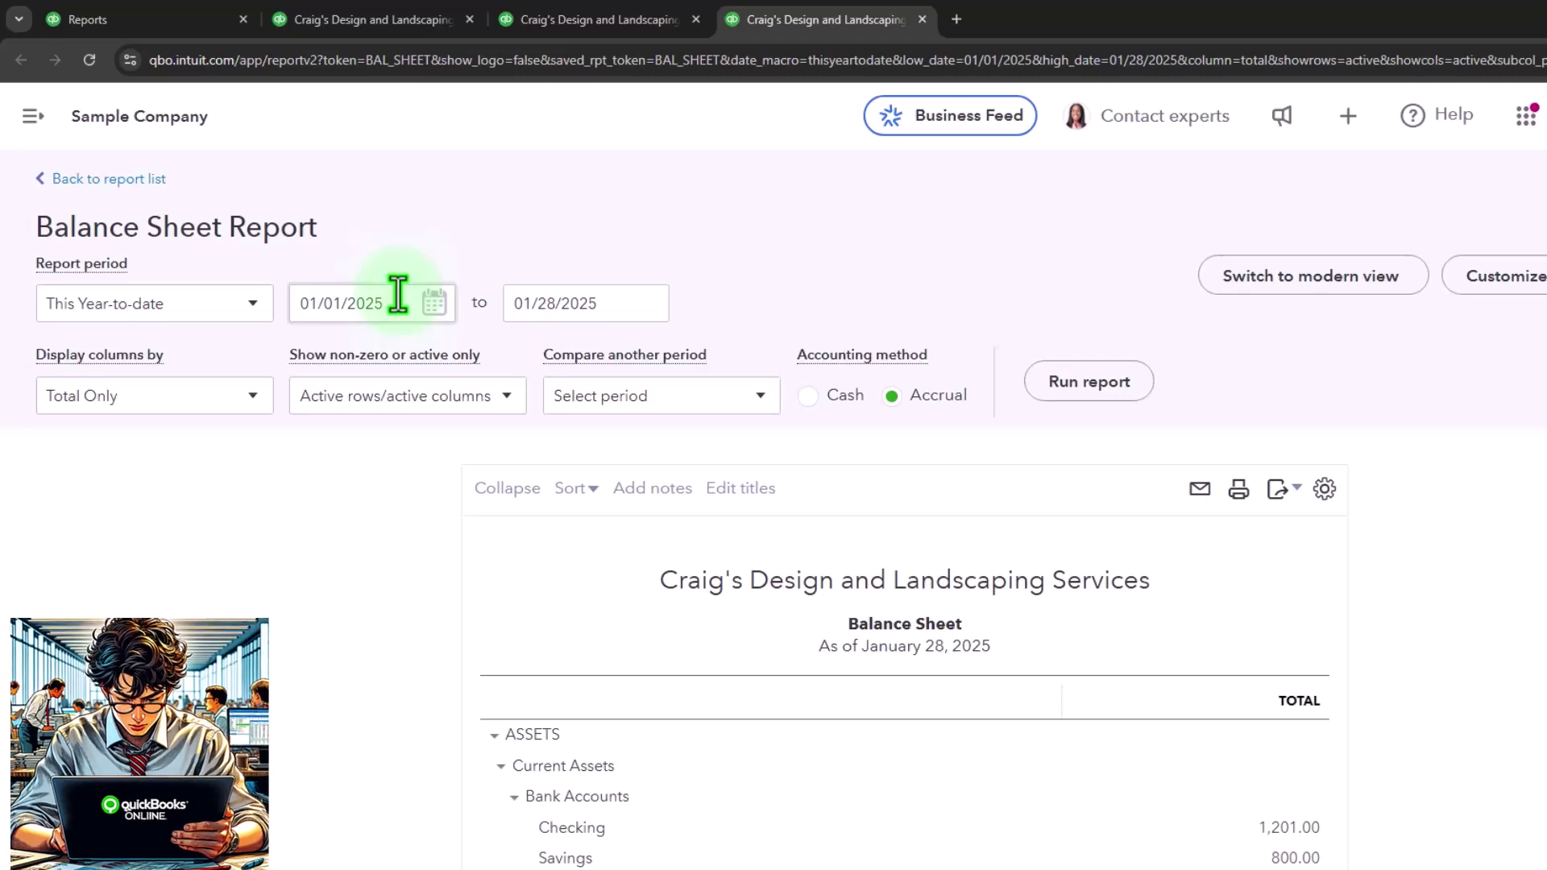
Set the Balance Sheet's report period to 01/01/2025 through 12/31/2025 and run the report
left_click(398, 298)
left_click_drag(398, 296, 282, 278)
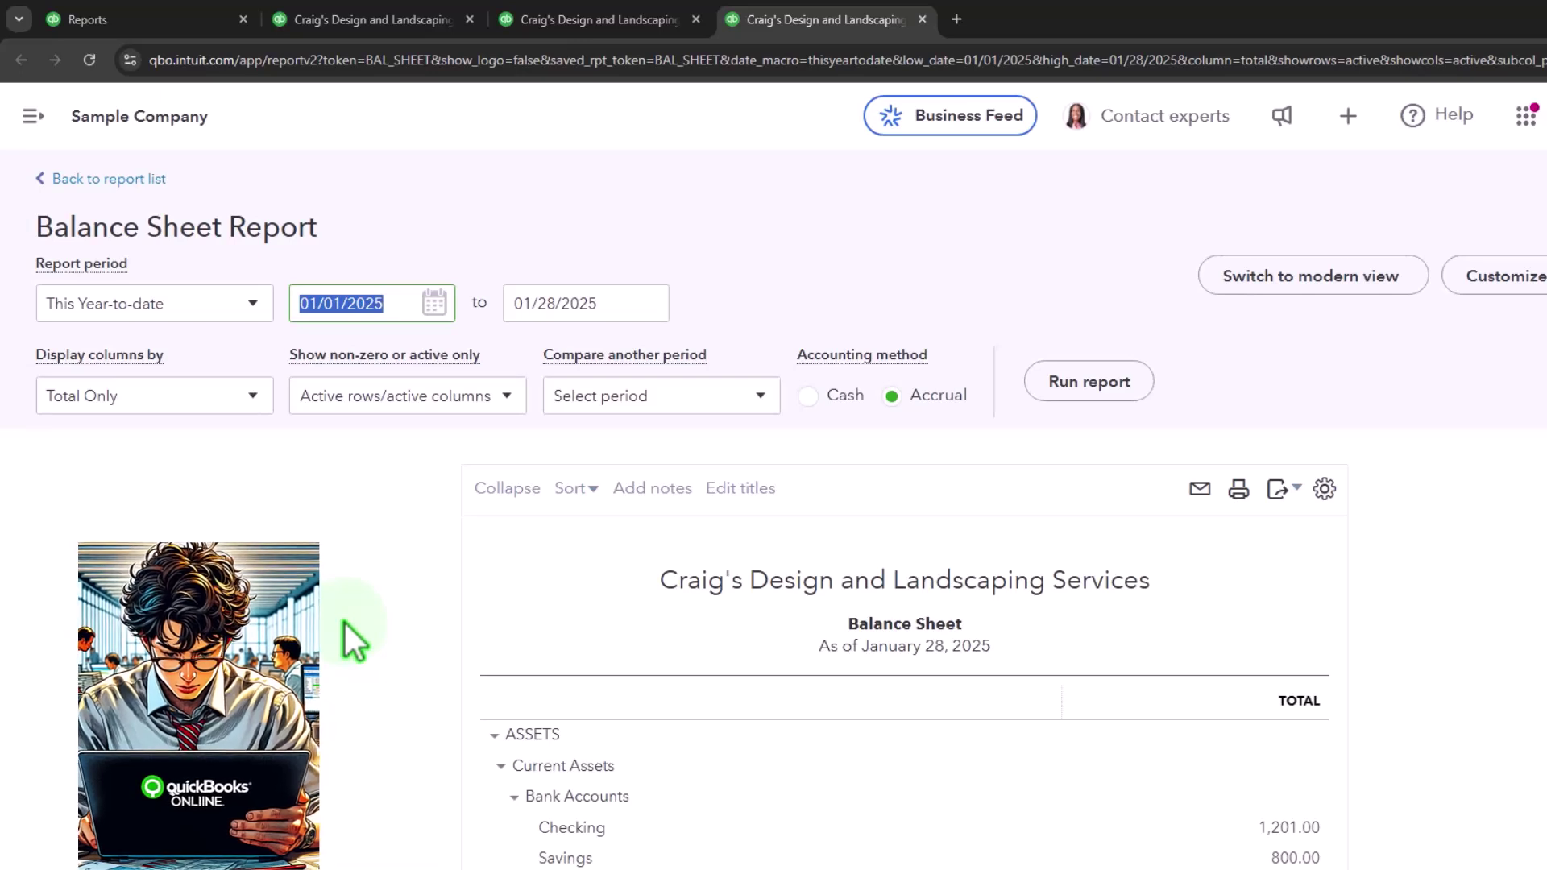
type("01")
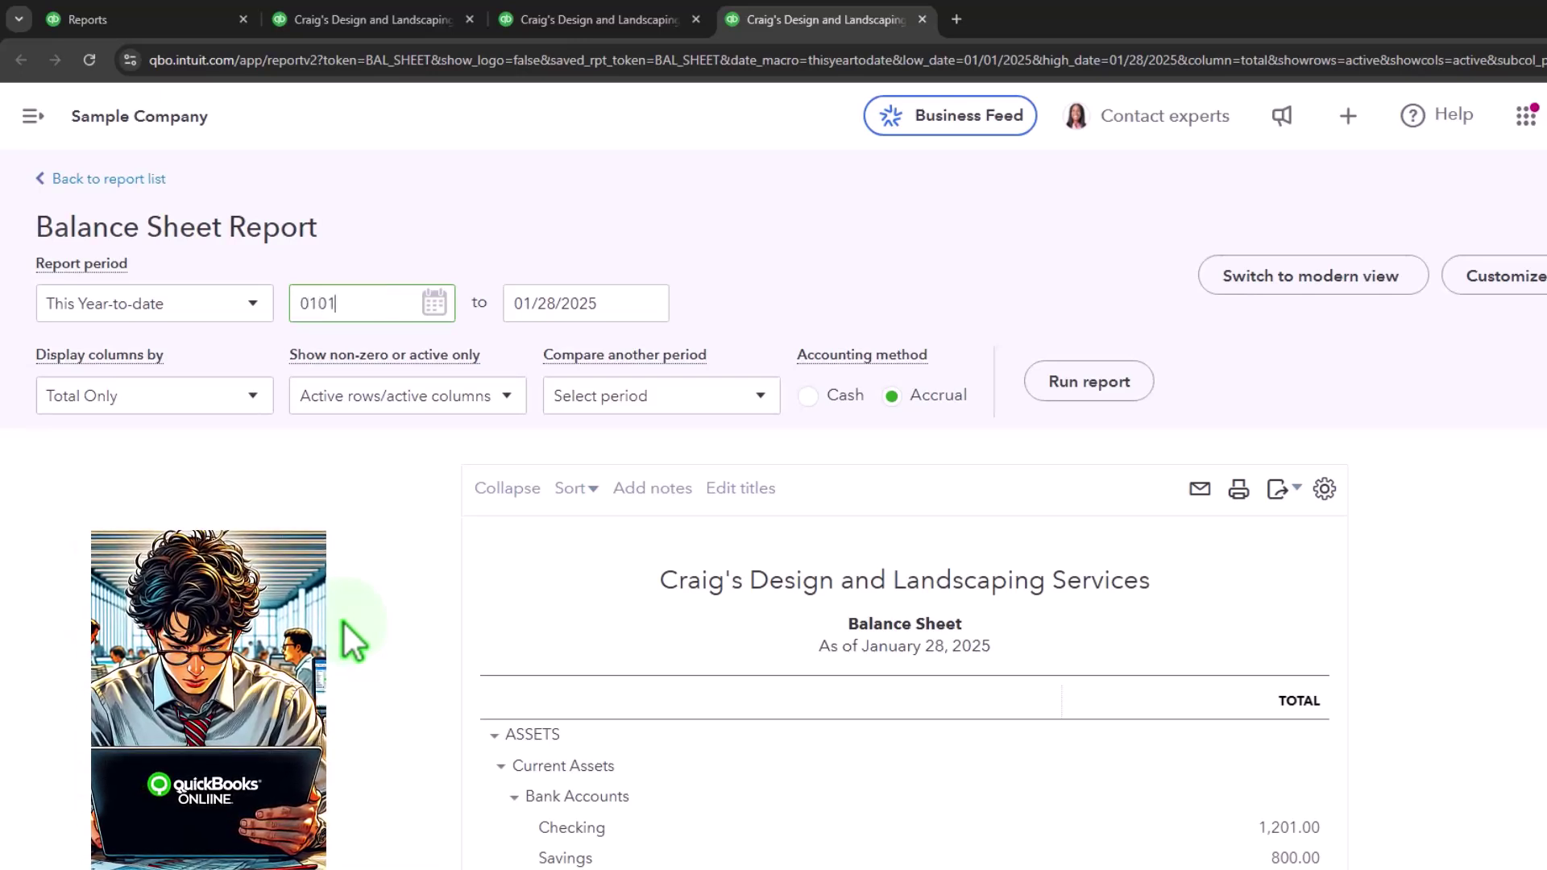
type("/01/2025")
key("Tab")
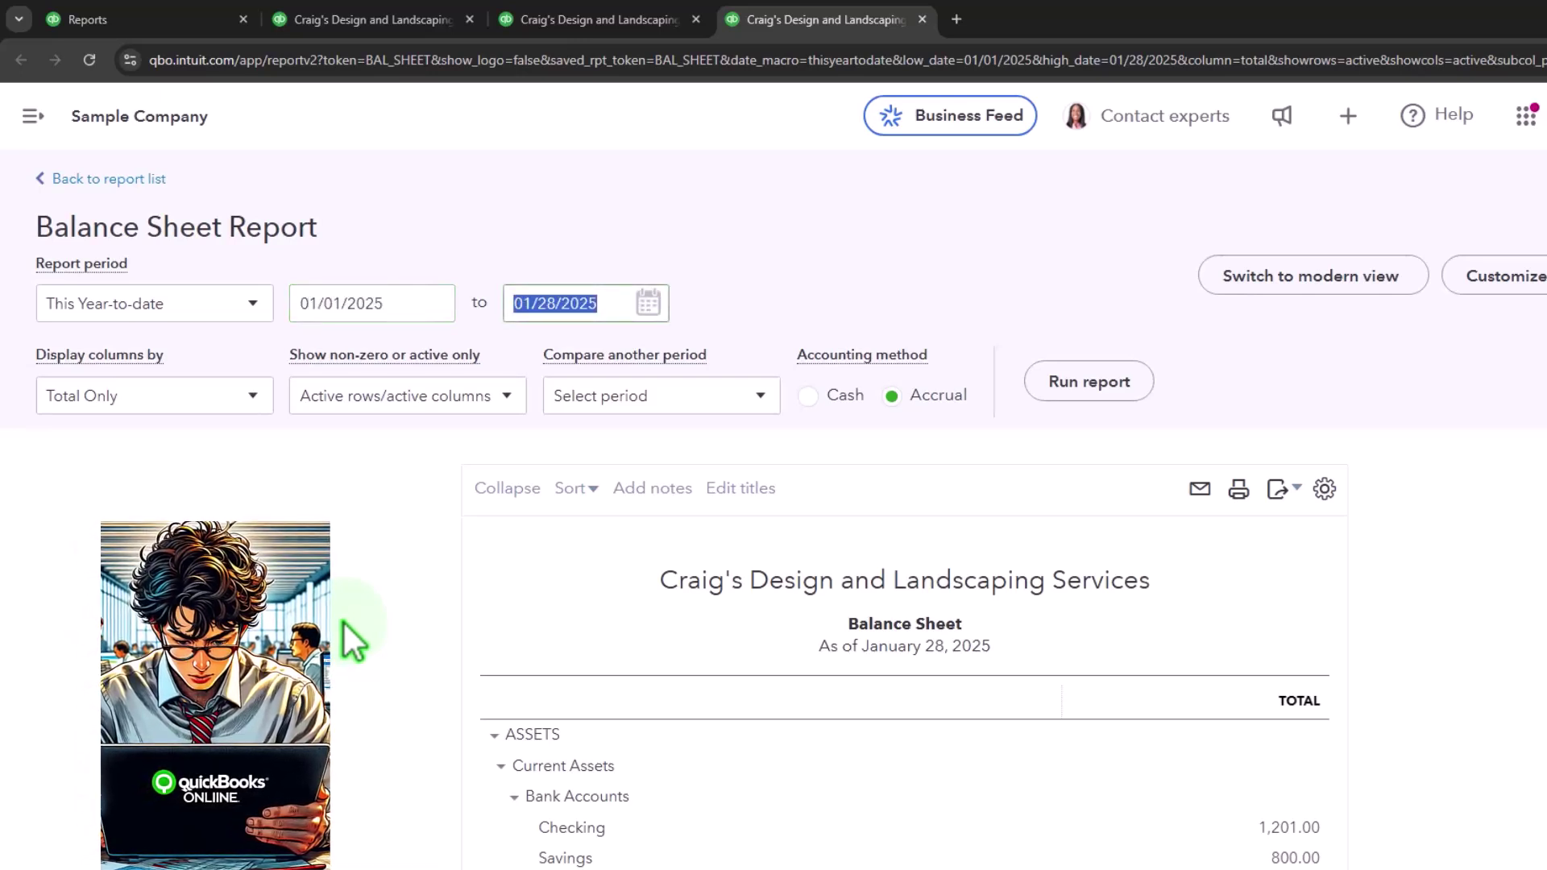
type("12/31/2025")
key("Tab")
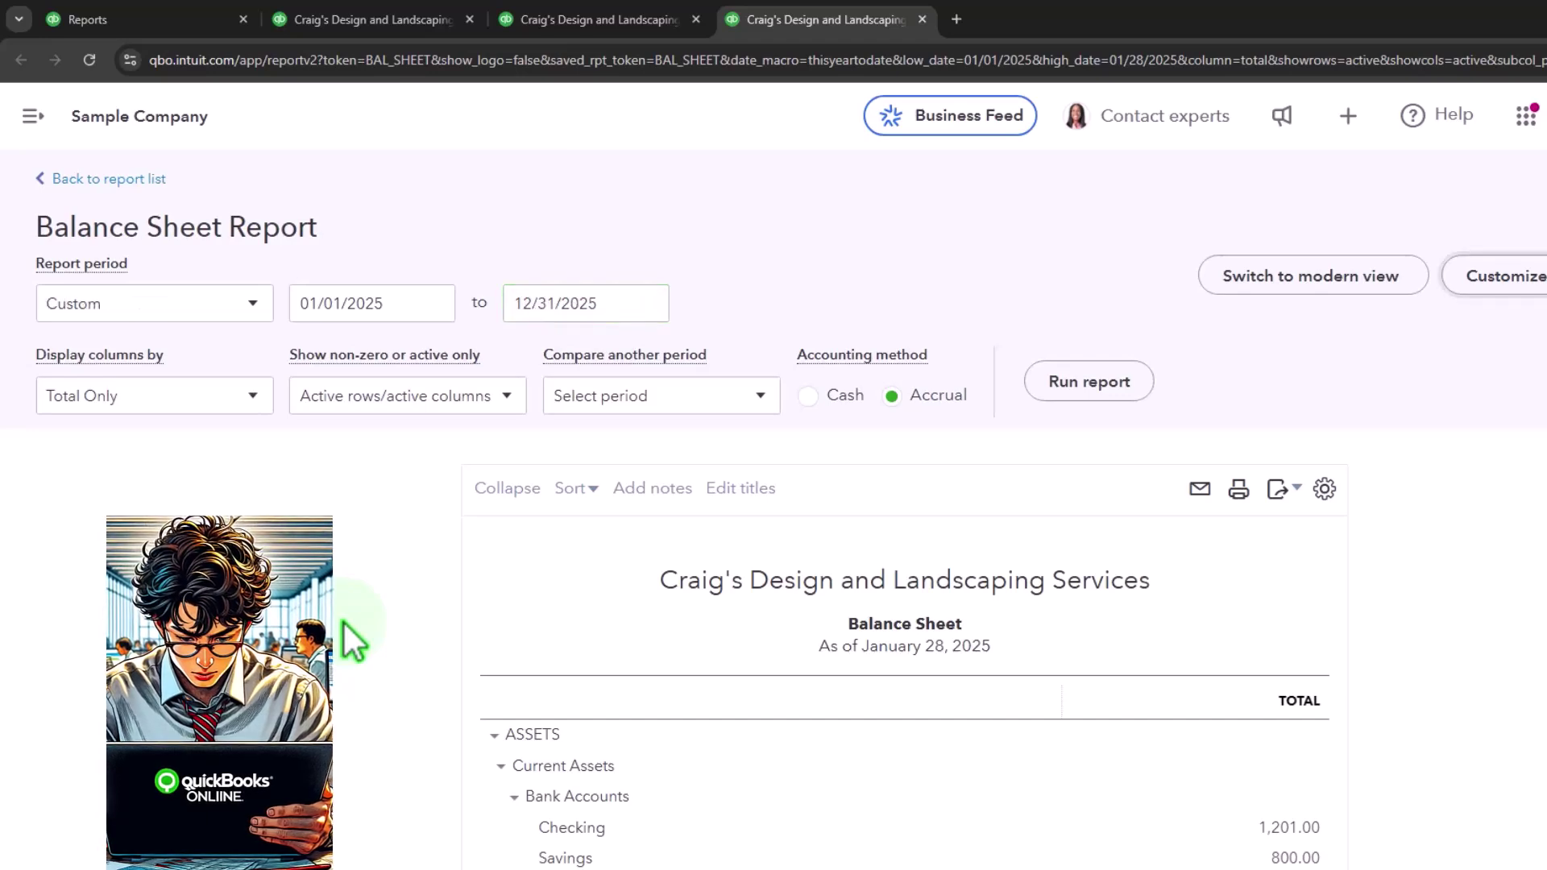
left_click(1088, 382)
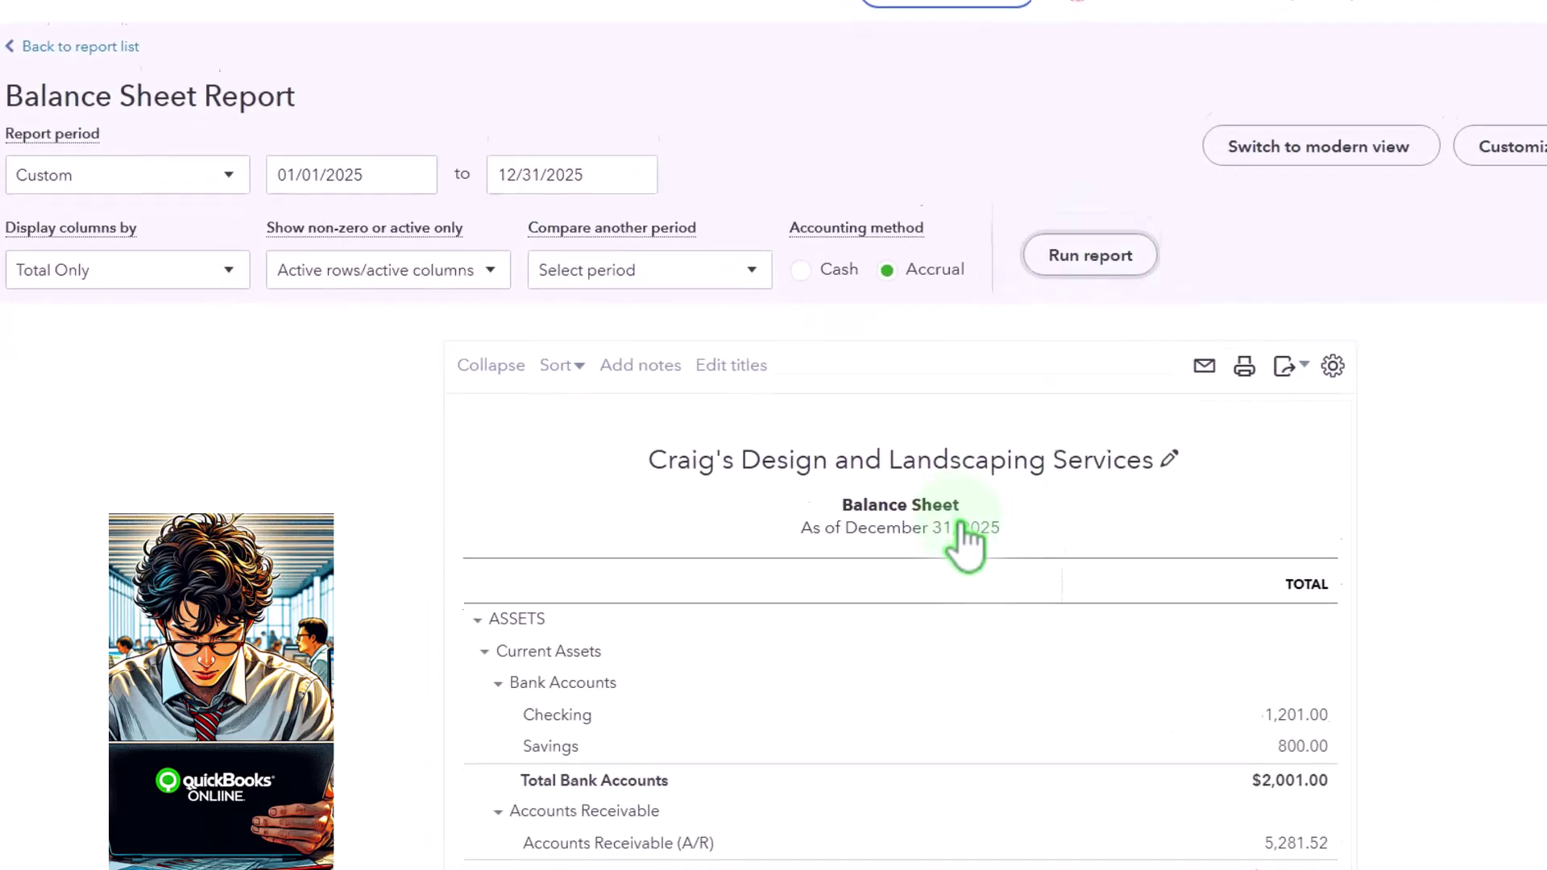
Examine the Balance Sheet and the options available for displaying its columns
scroll(967, 548, "down", 5)
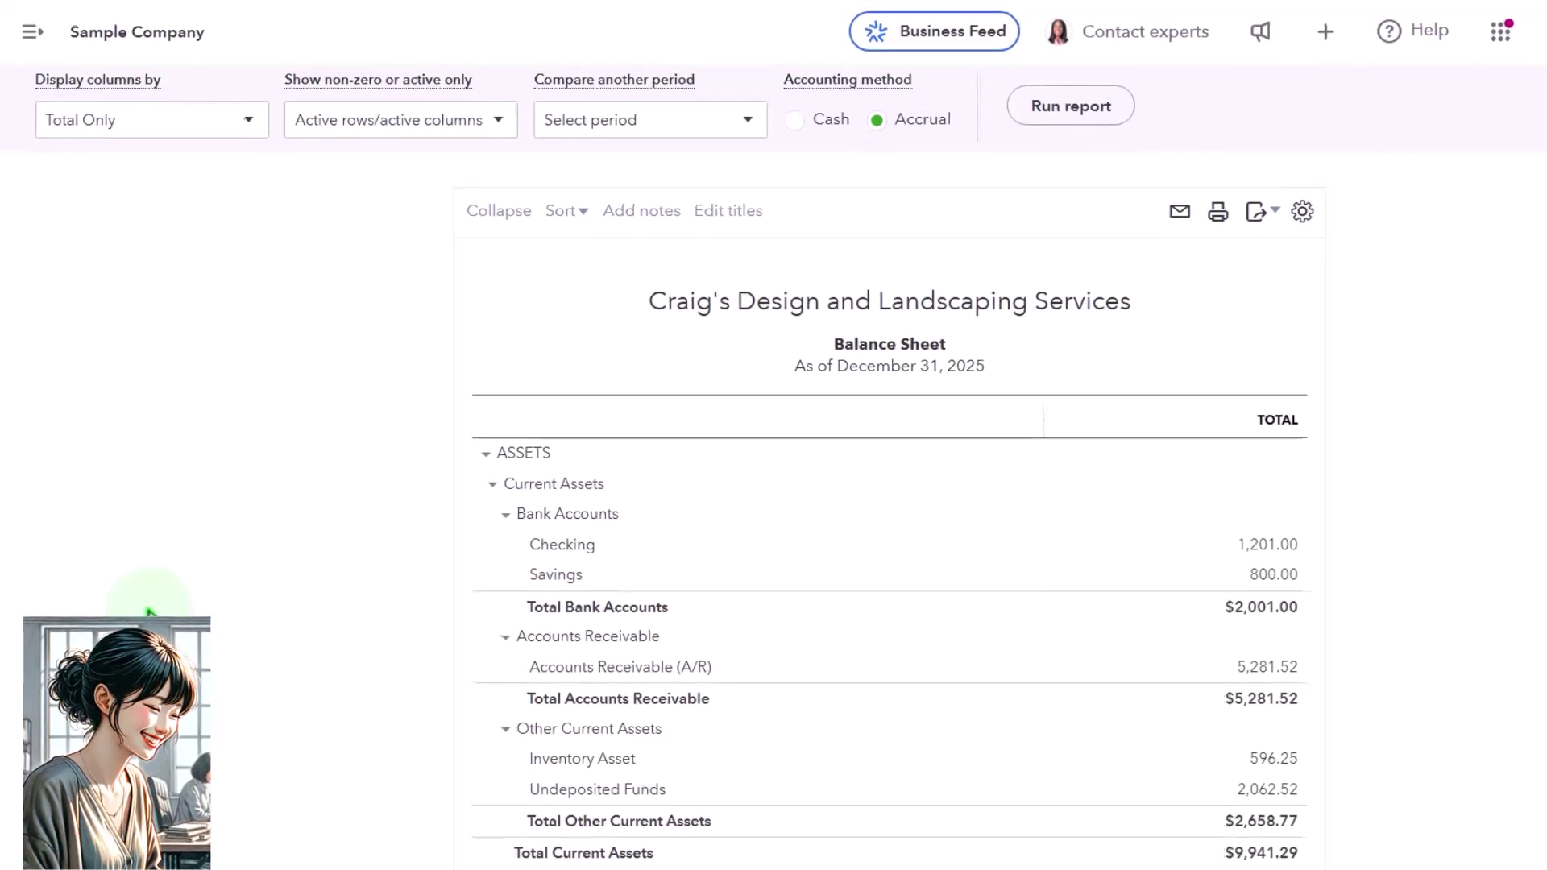
scroll(139, 603, "up", 2)
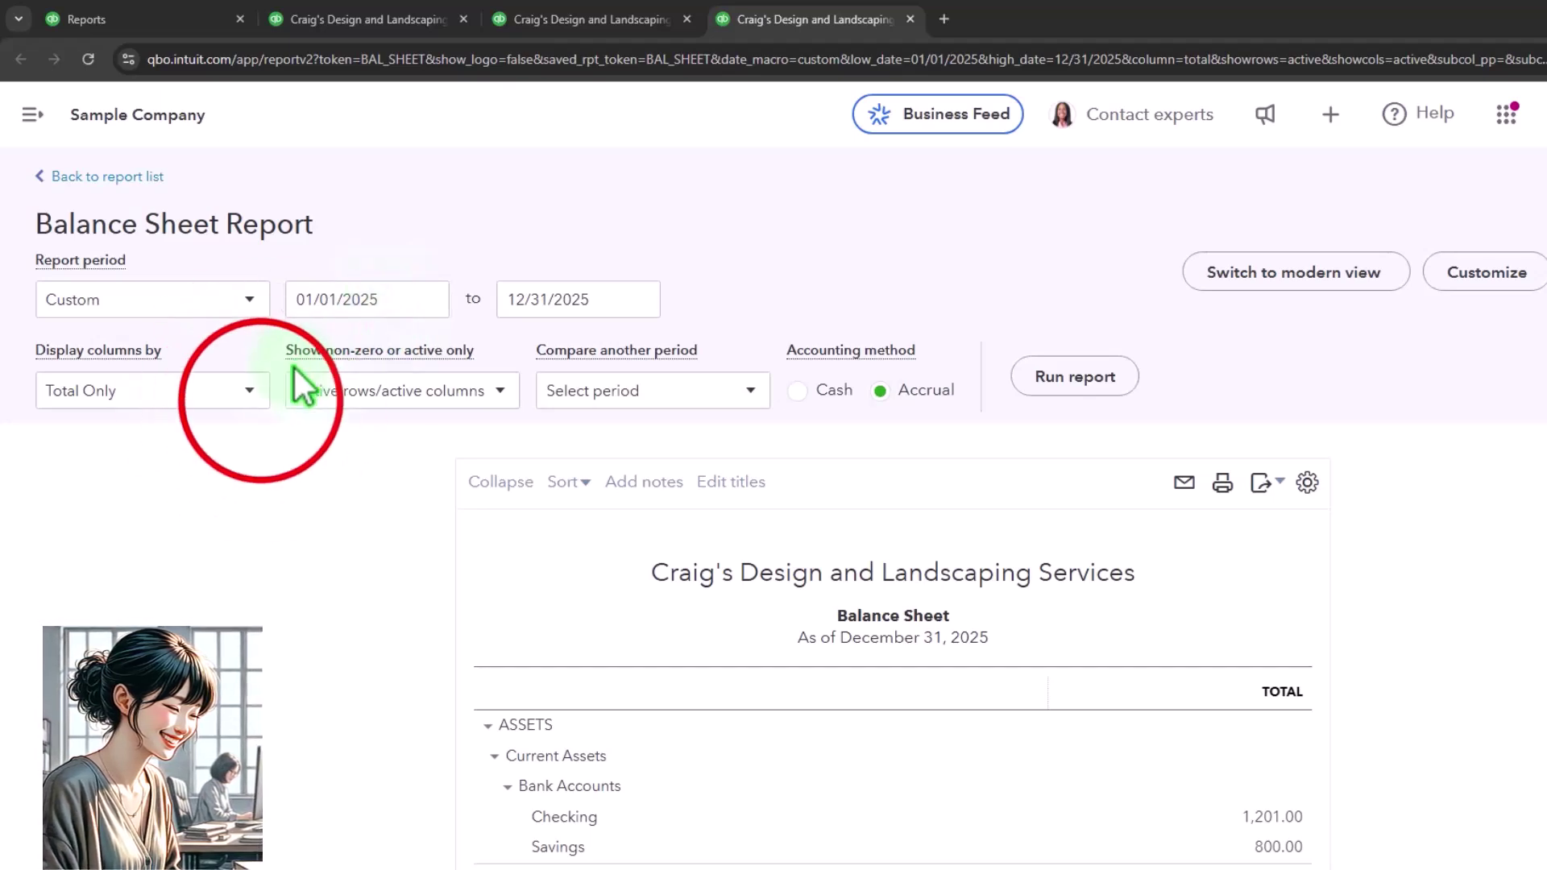
left_click(259, 401)
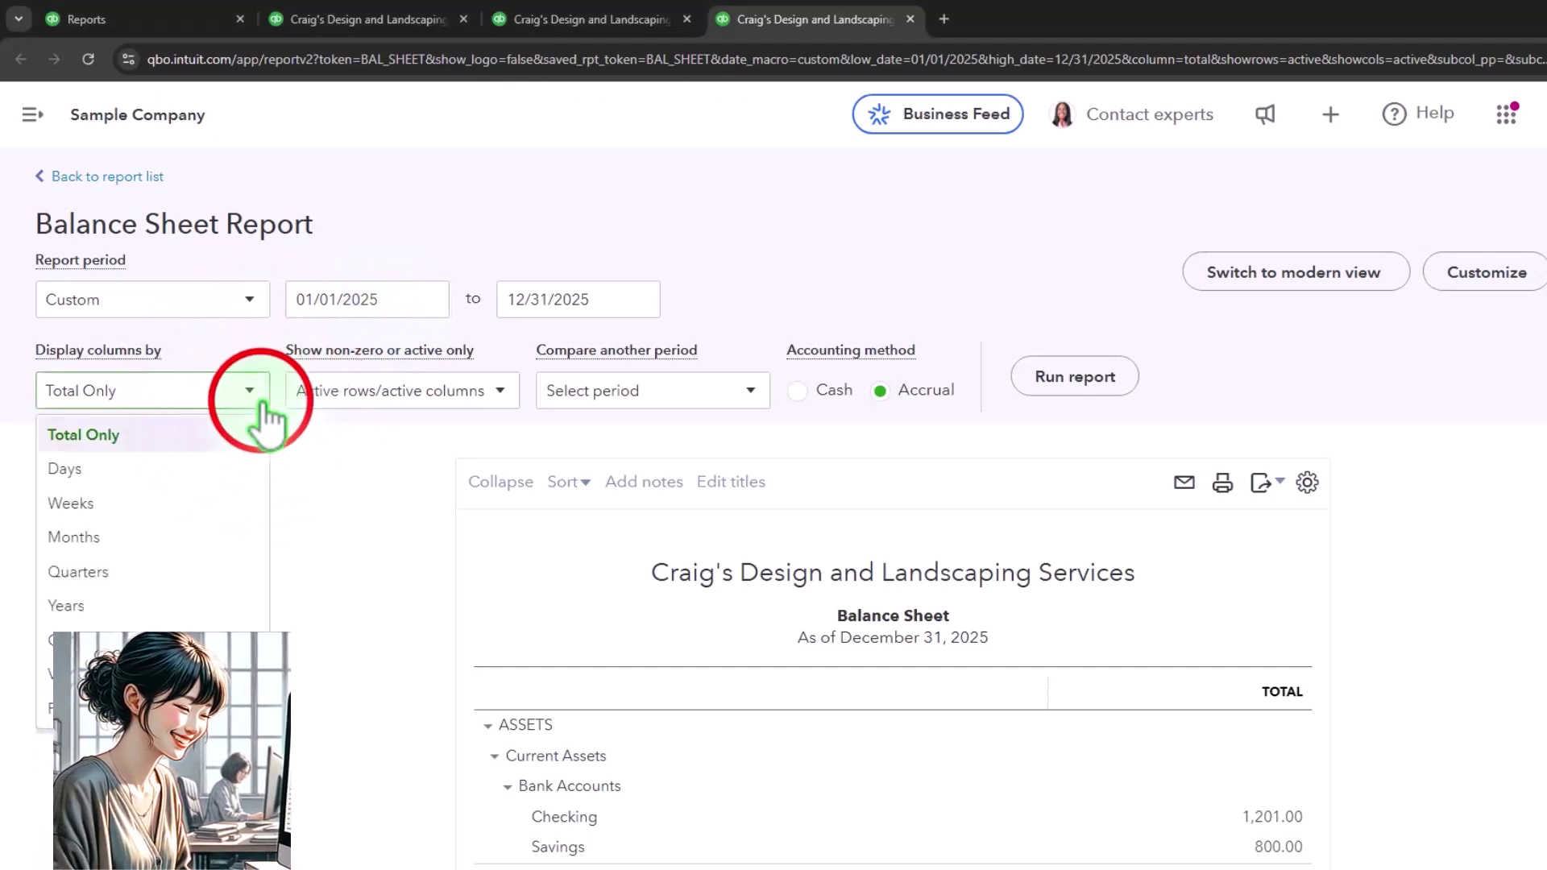
left_click(260, 403)
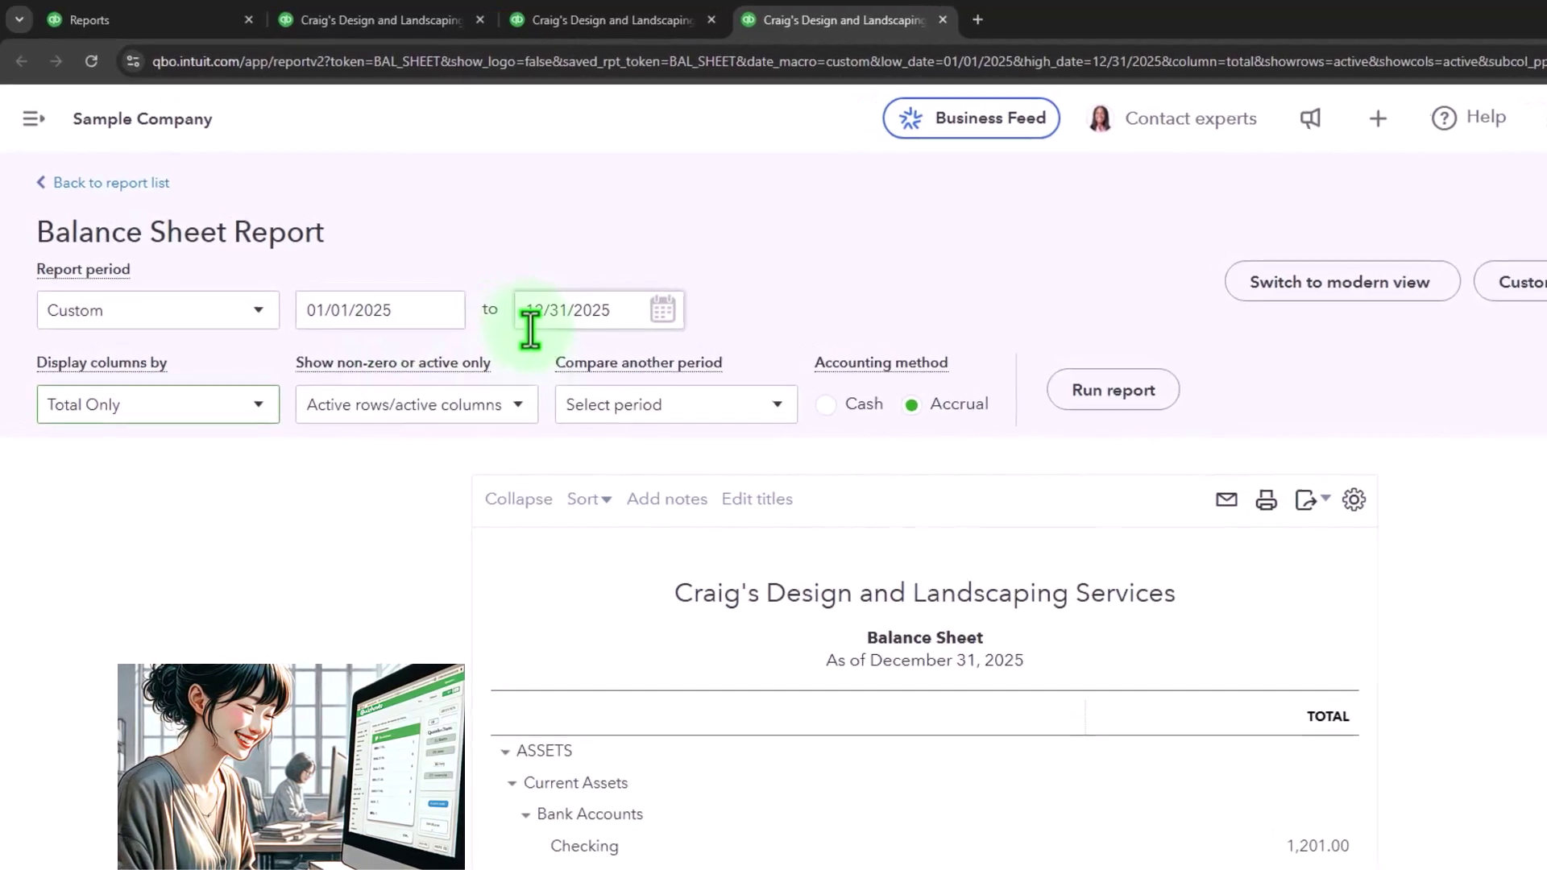
left_click(259, 406)
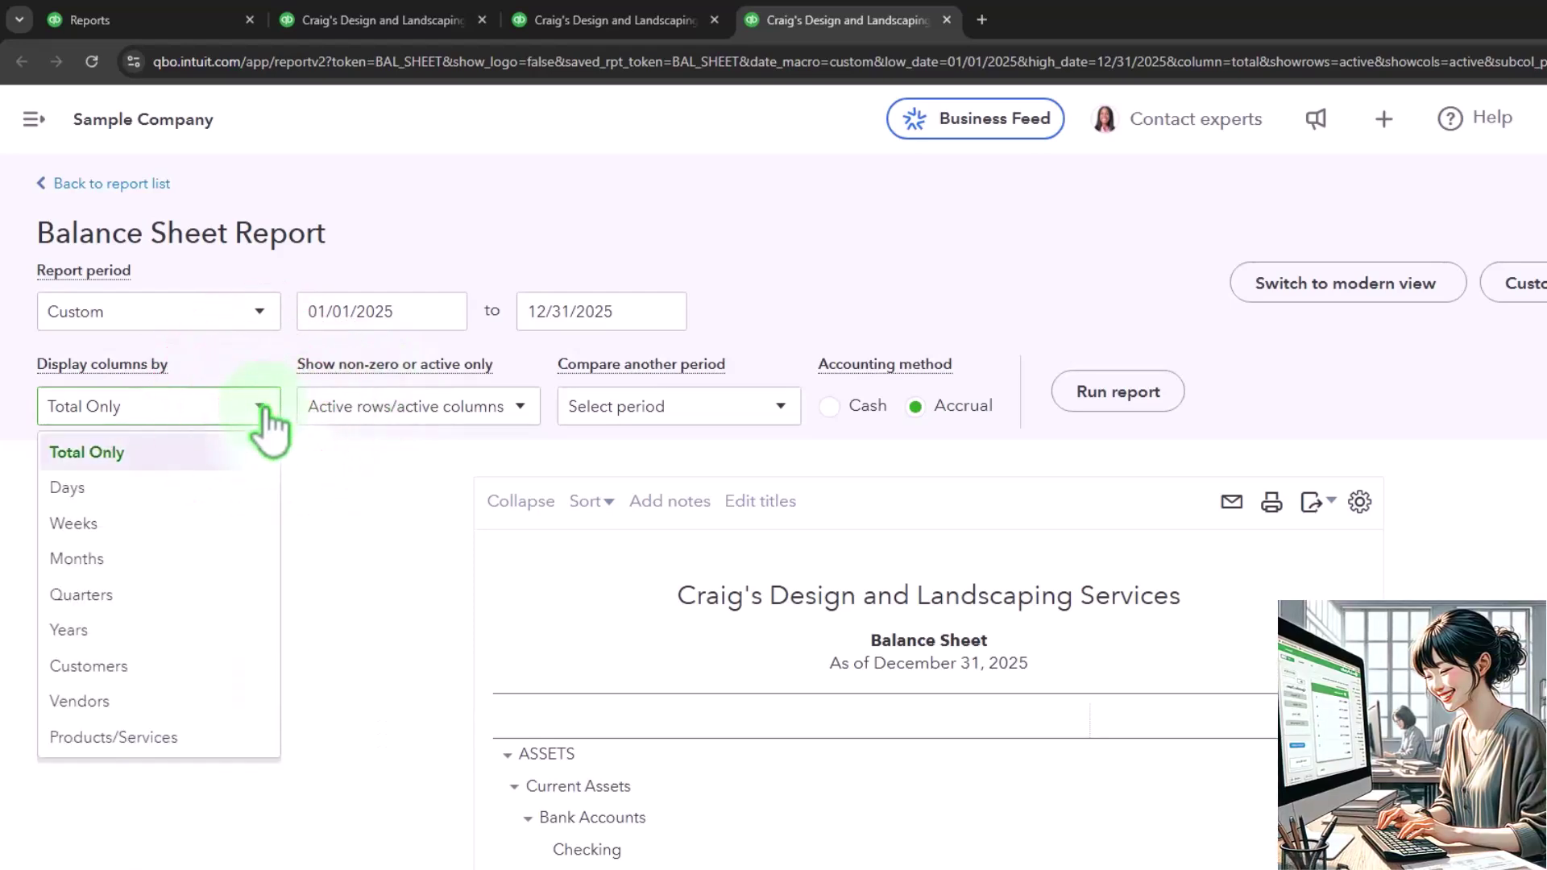
left_click(318, 522)
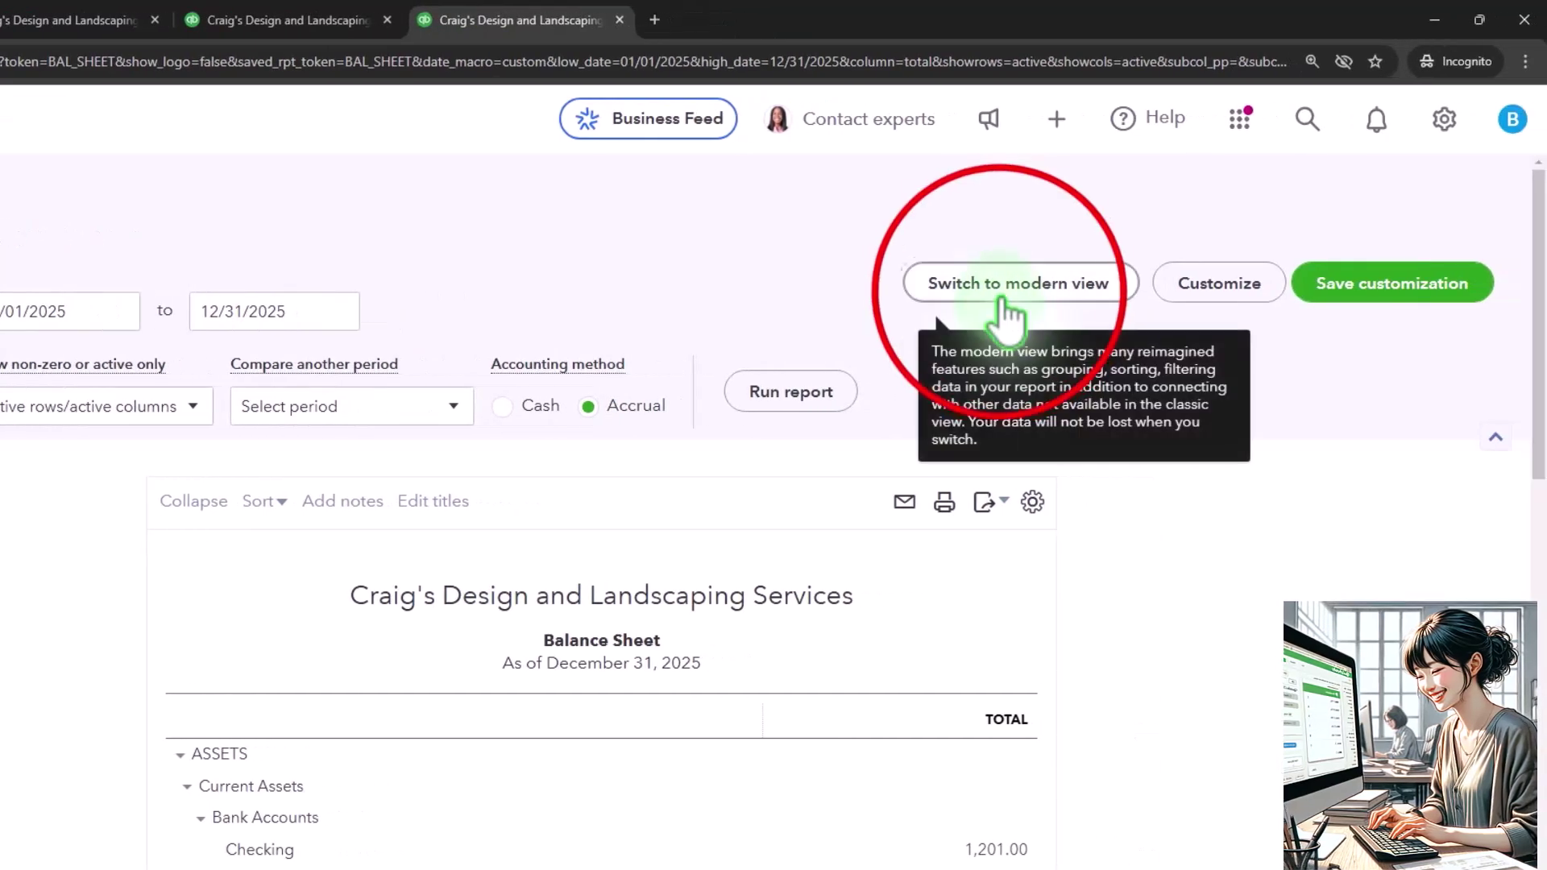
Examine the date-based column display options in the Balance Sheet's modern view, and return to the classic view
left_click(1004, 302)
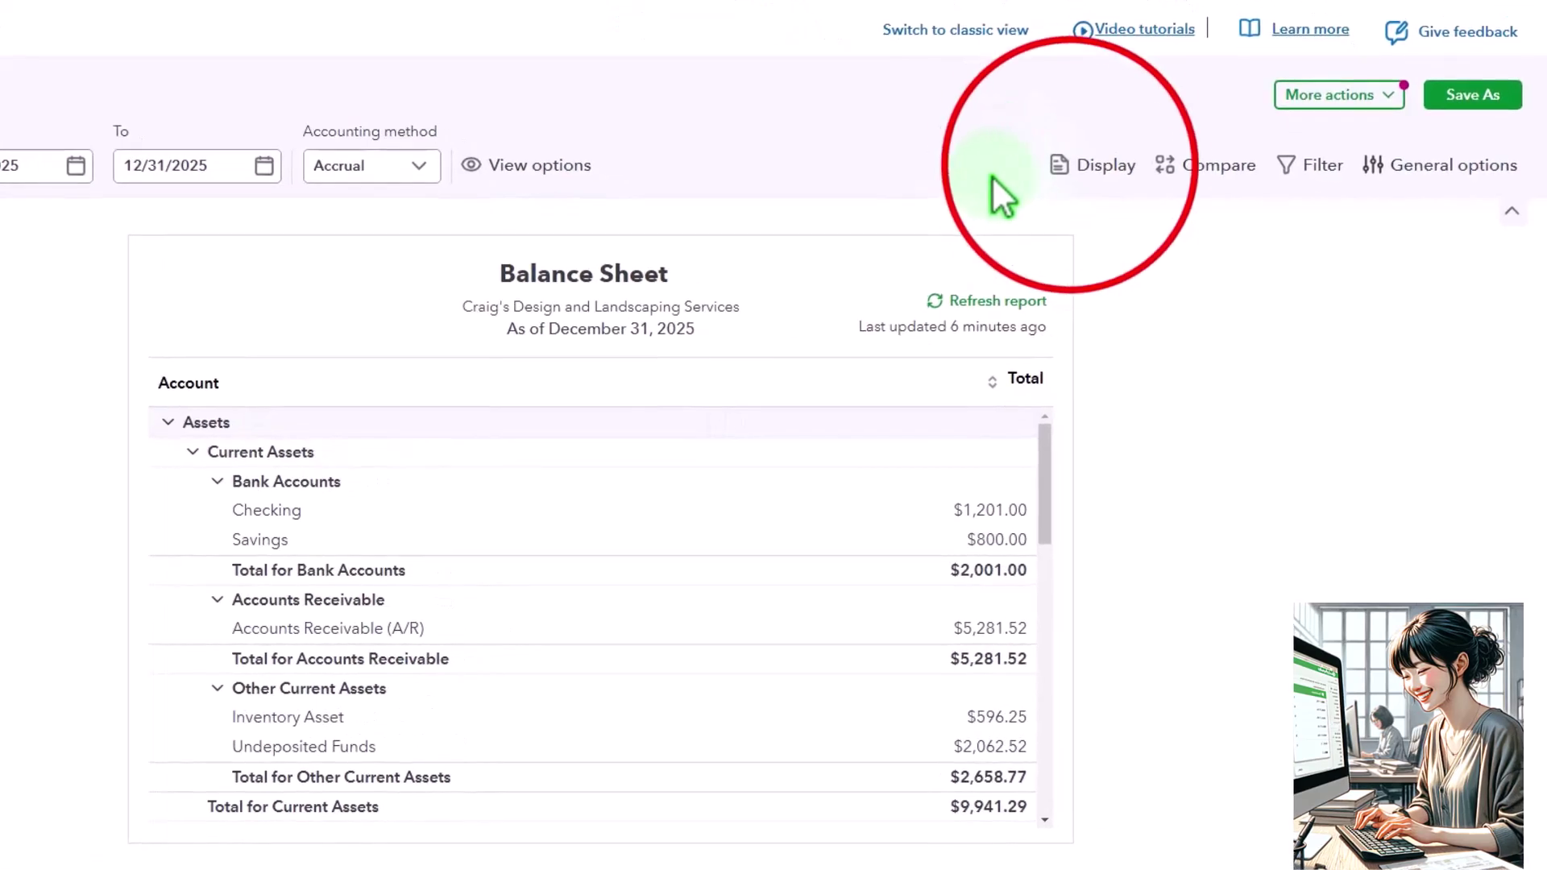
left_click(1076, 189)
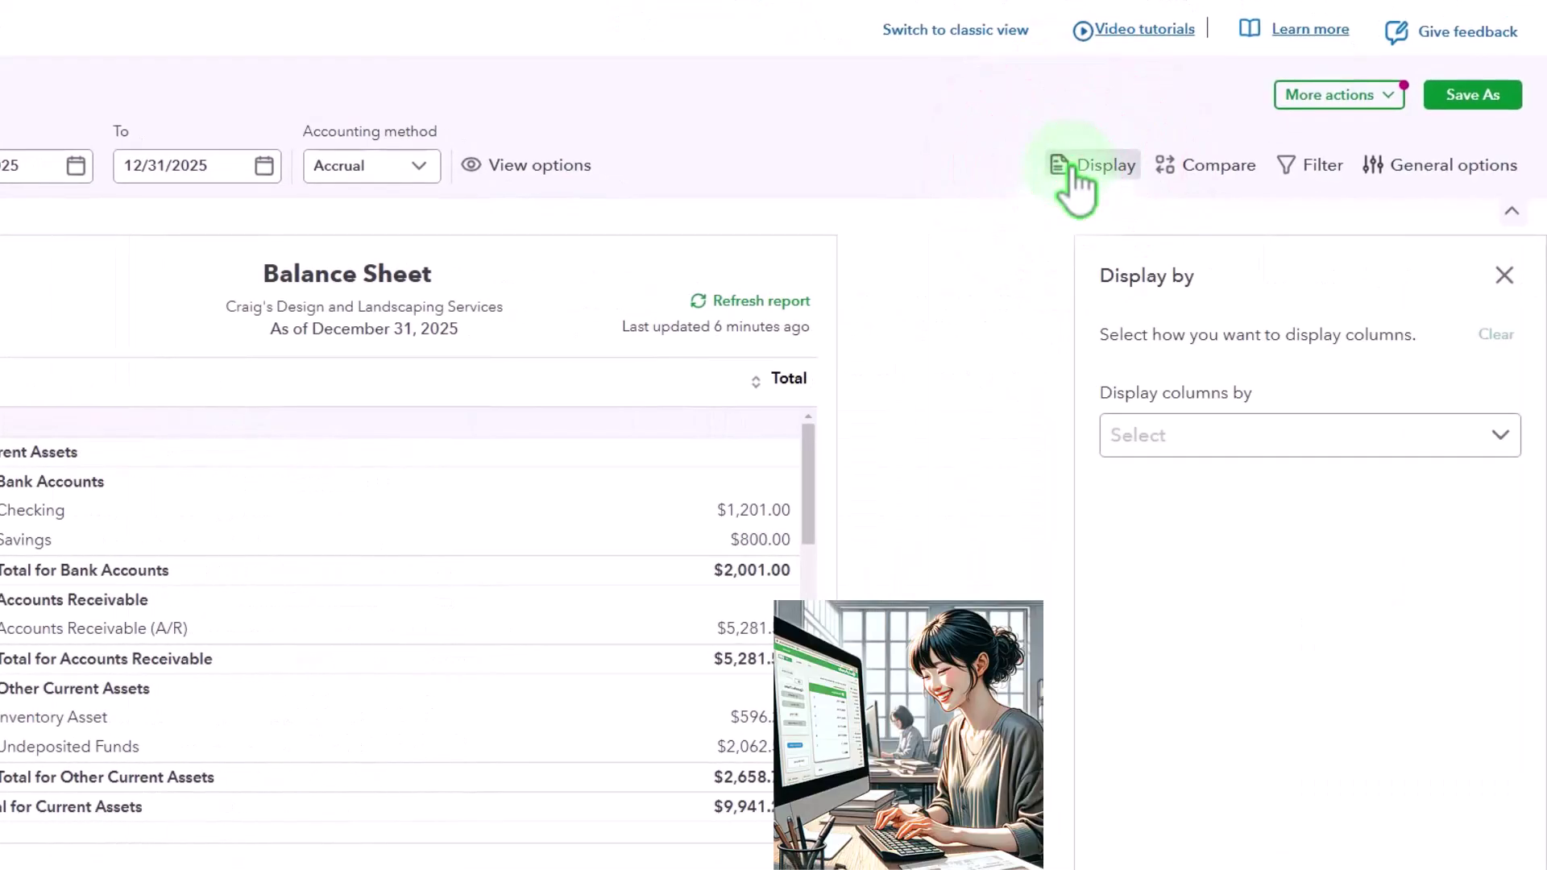
left_click(1488, 442)
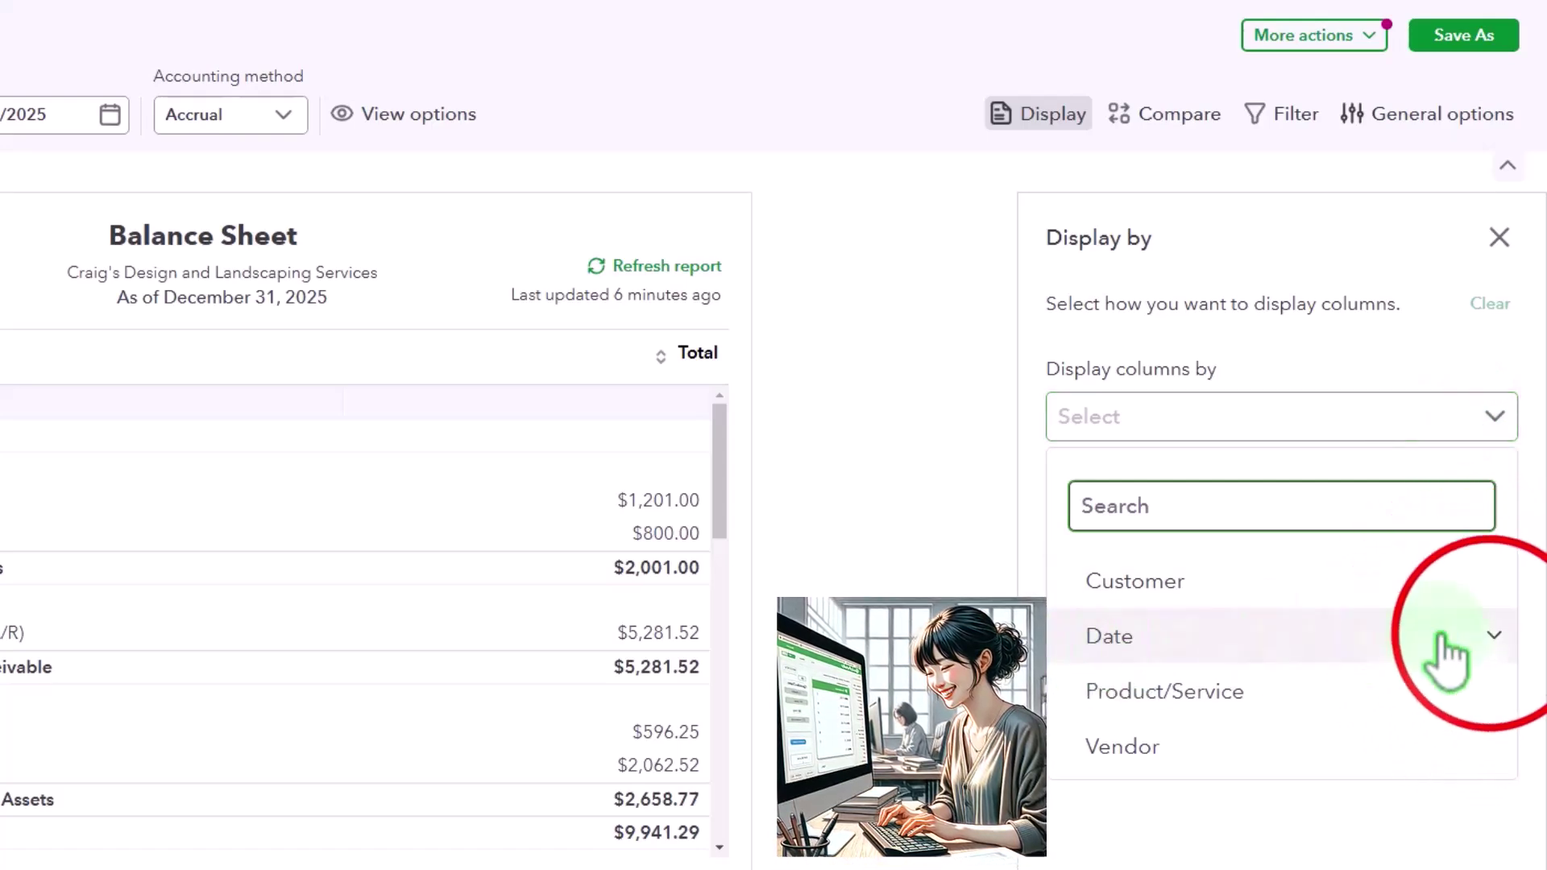
left_click(1492, 656)
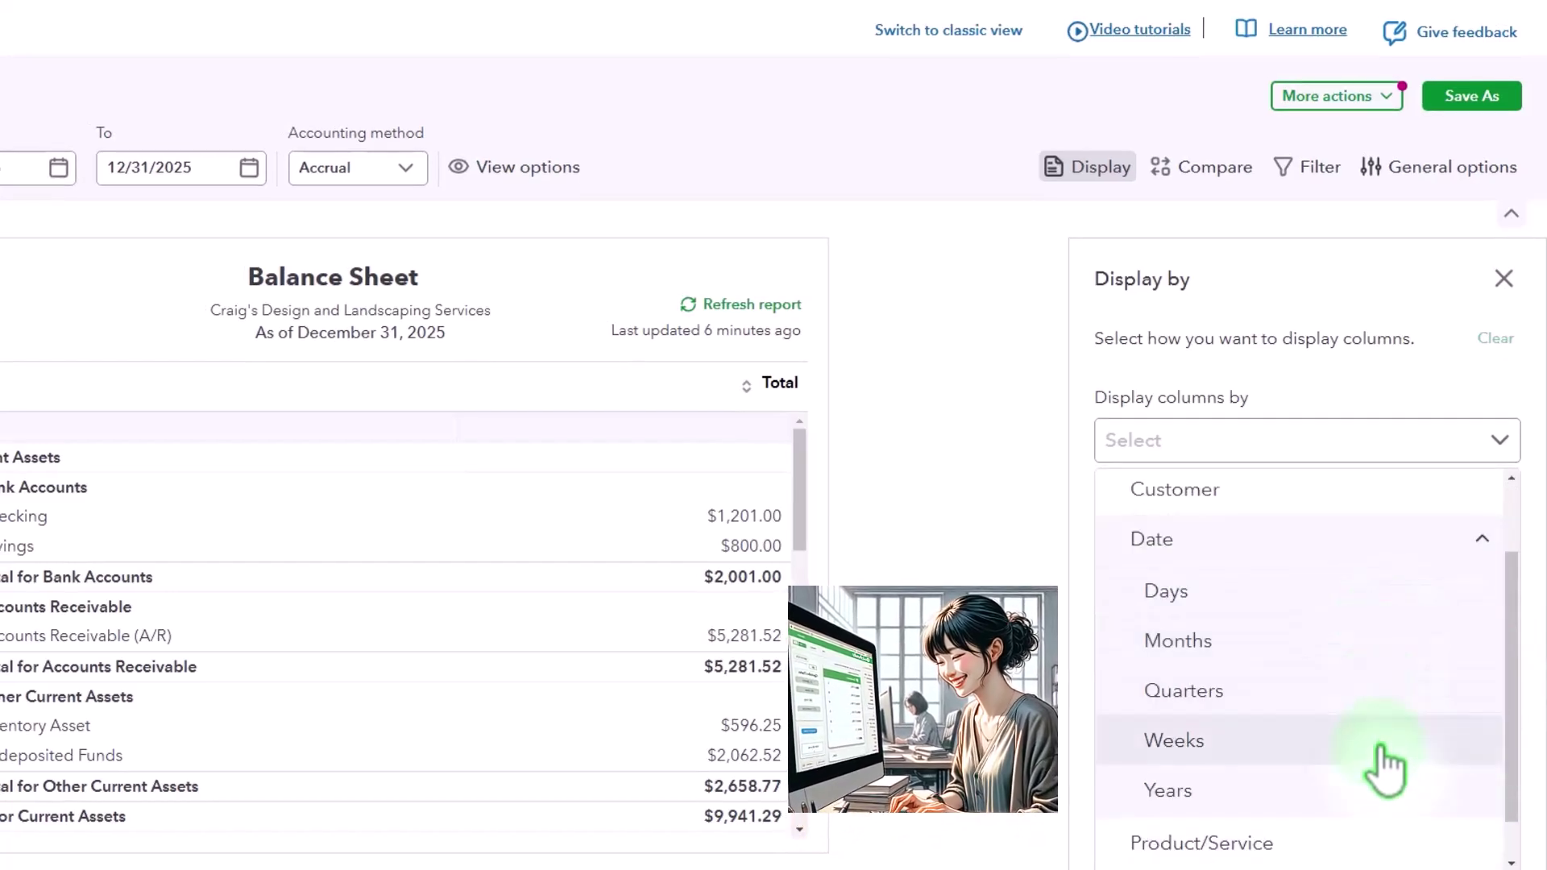
left_click(941, 594)
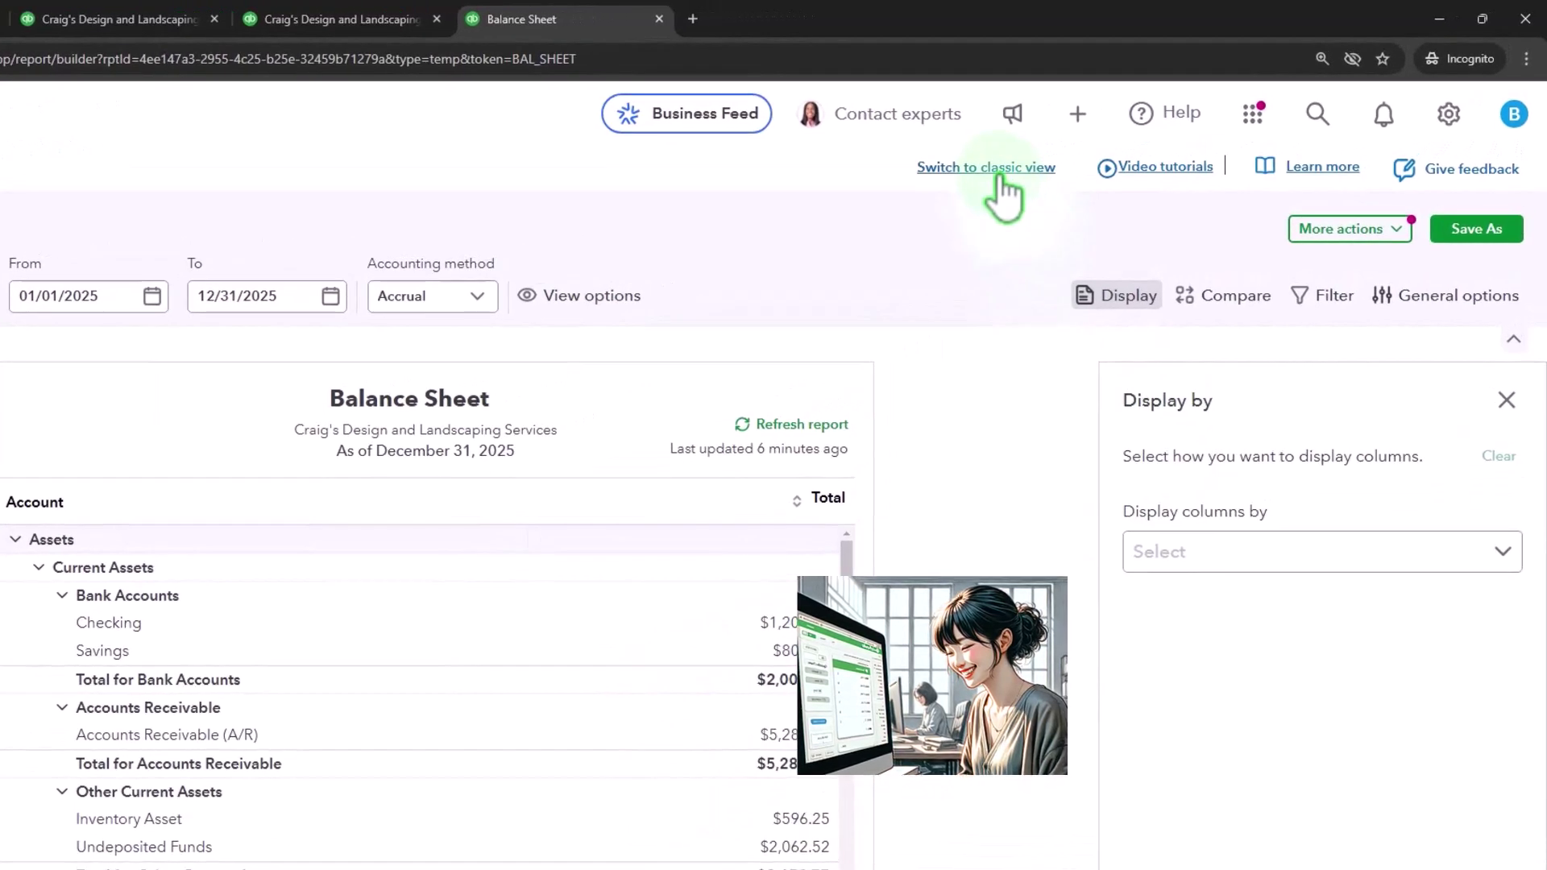
left_click(1001, 169)
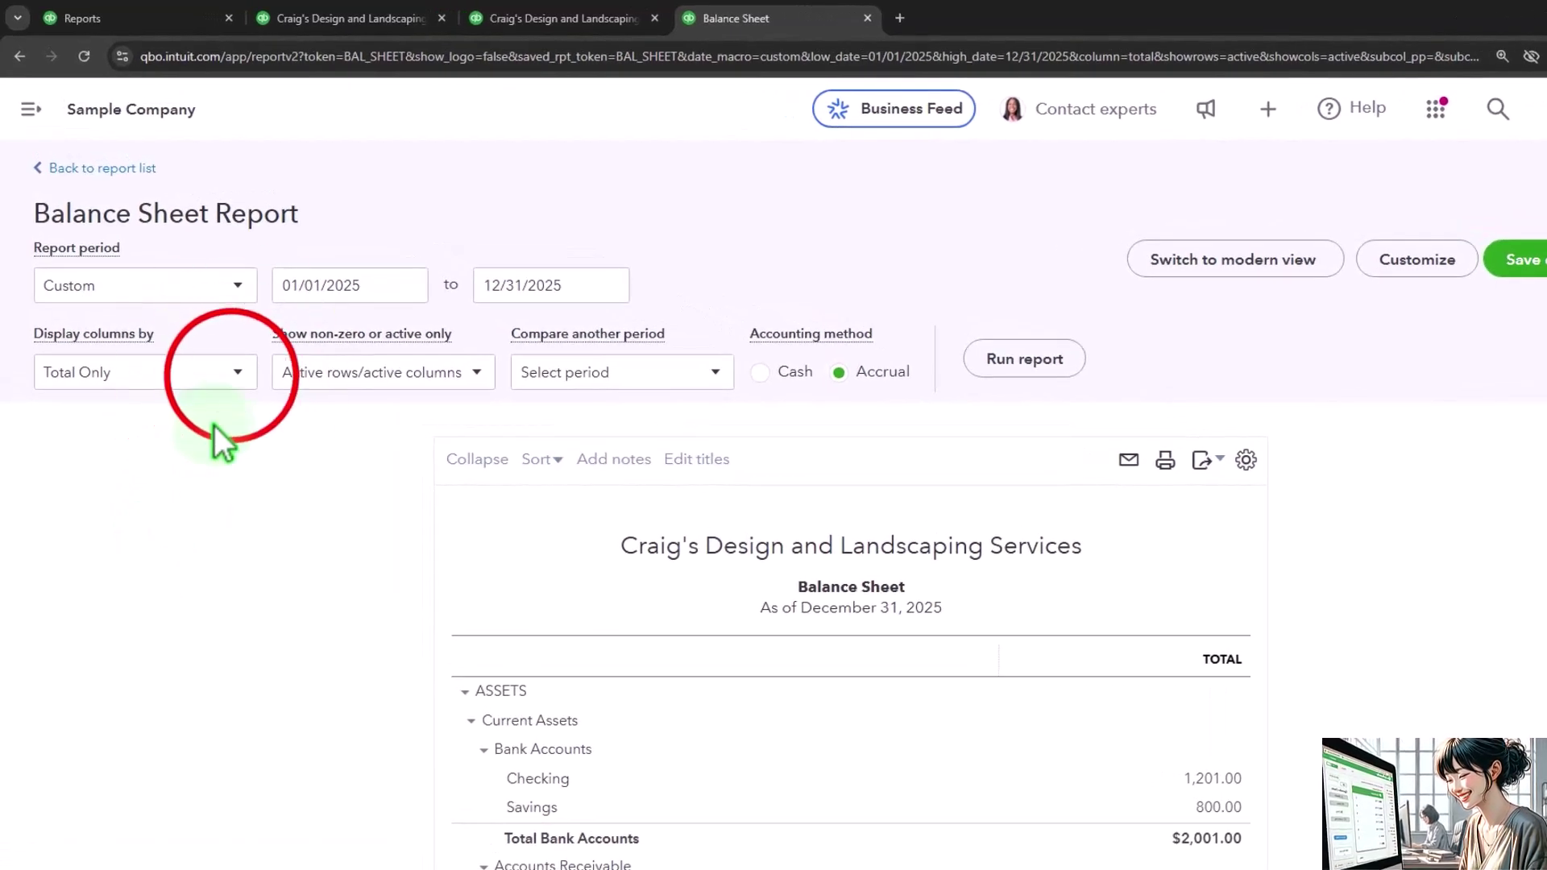
Display the 2025 Balance Sheet columns by Months and run the report
left_click(234, 374)
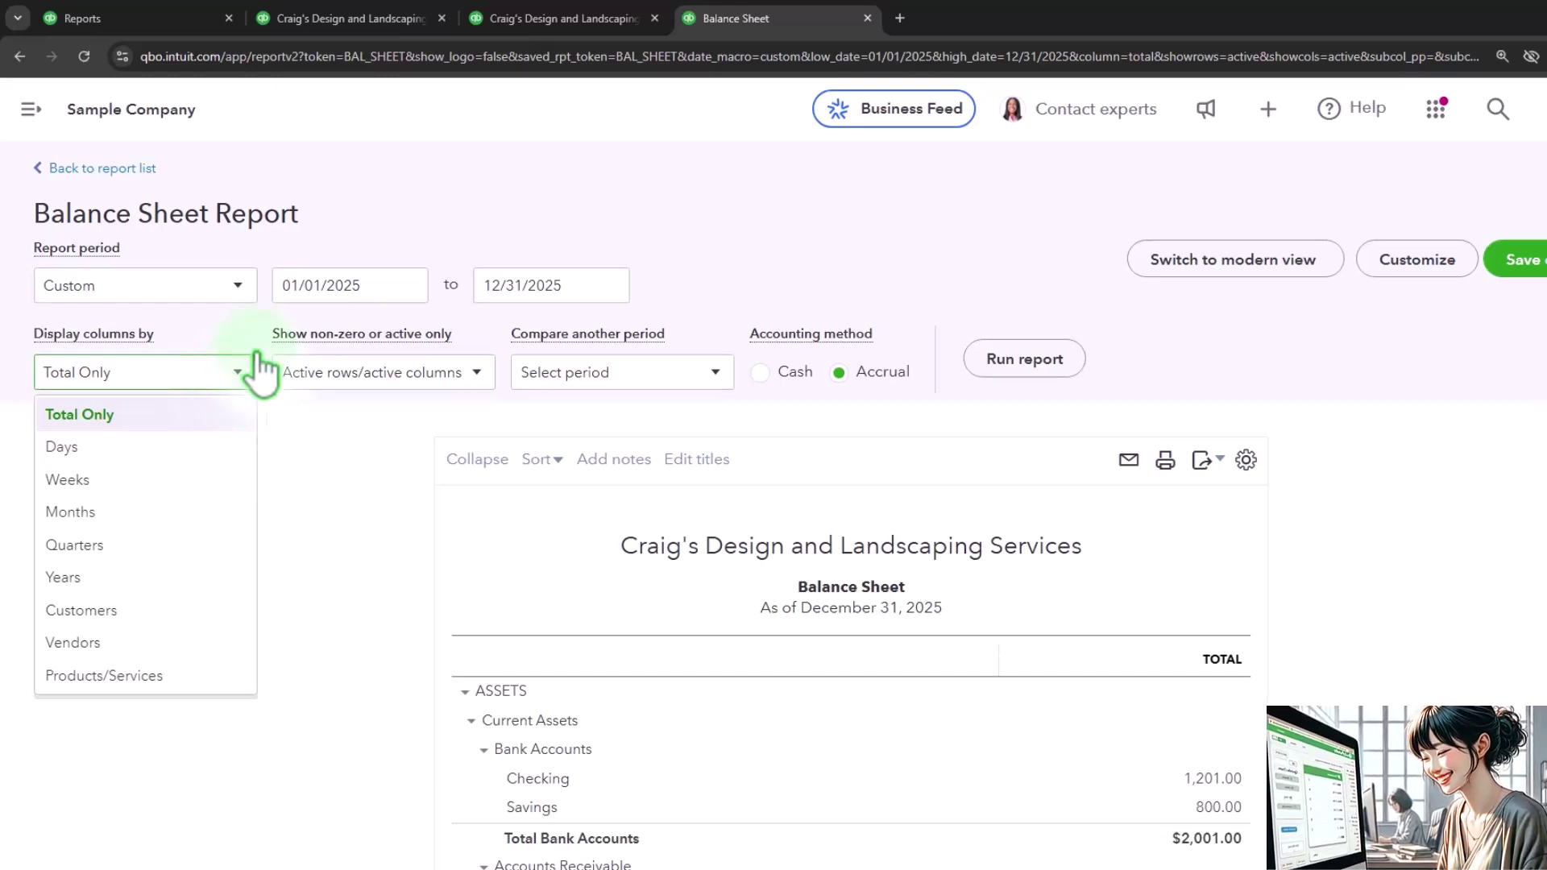
left_click(157, 511)
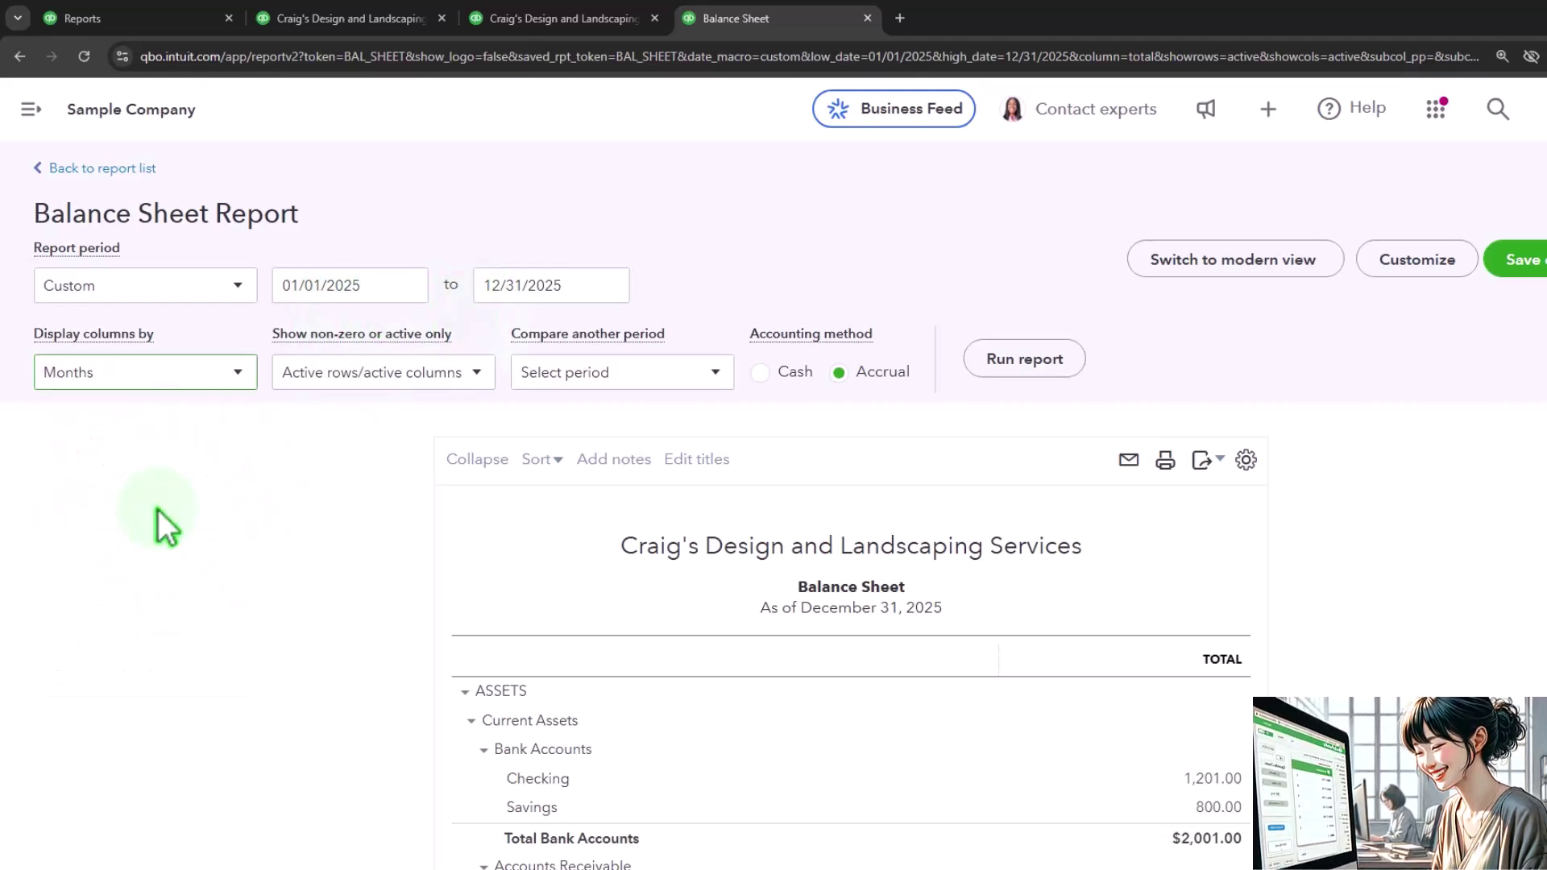
left_click(1024, 359)
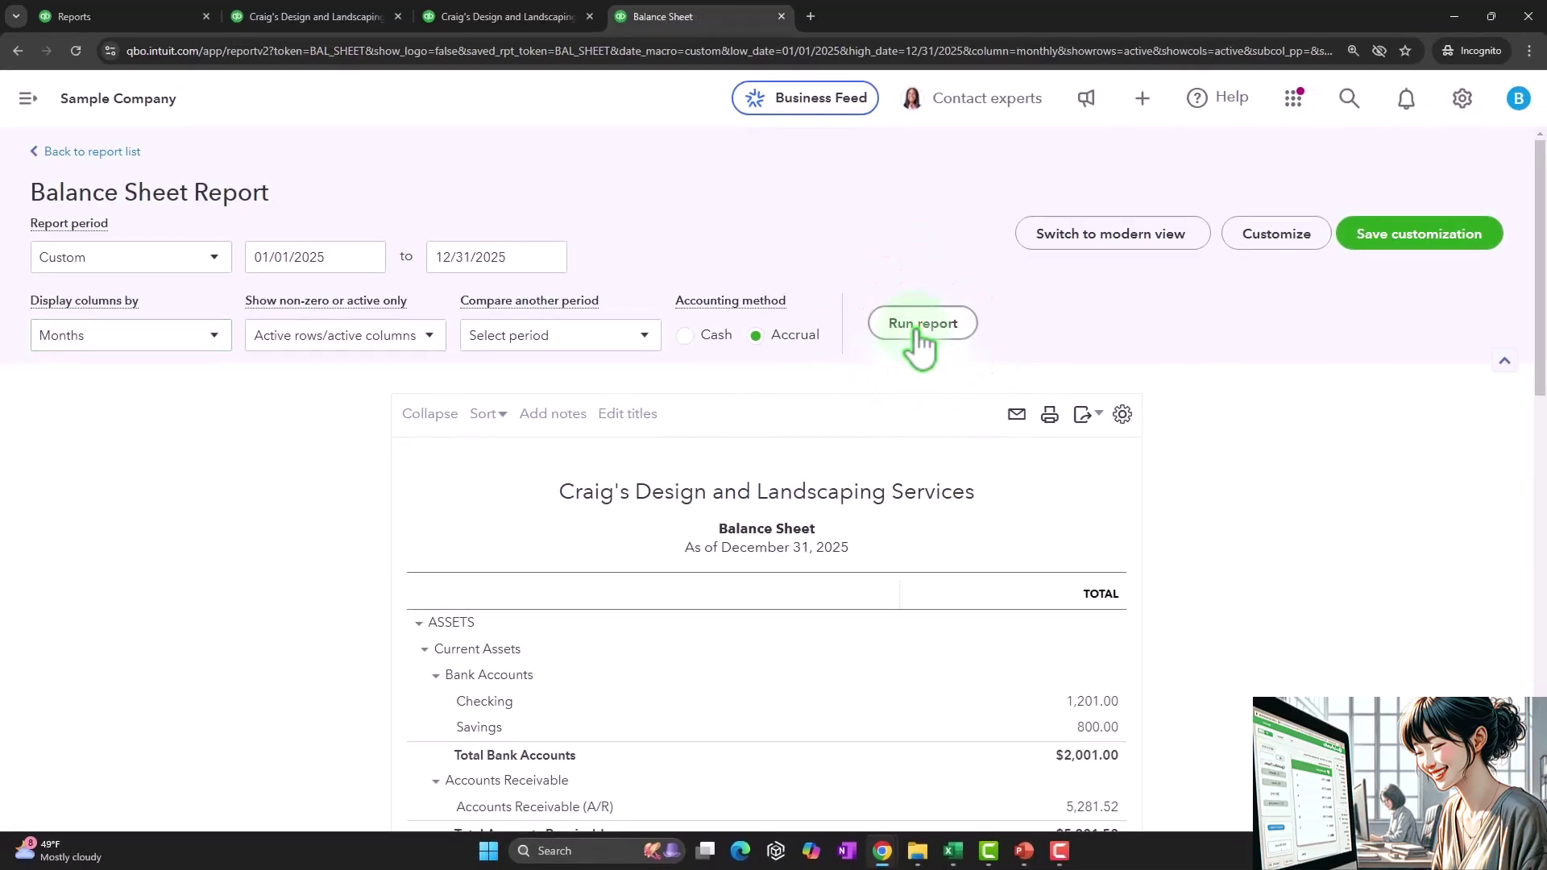
scroll(866, 435, "down", 2)
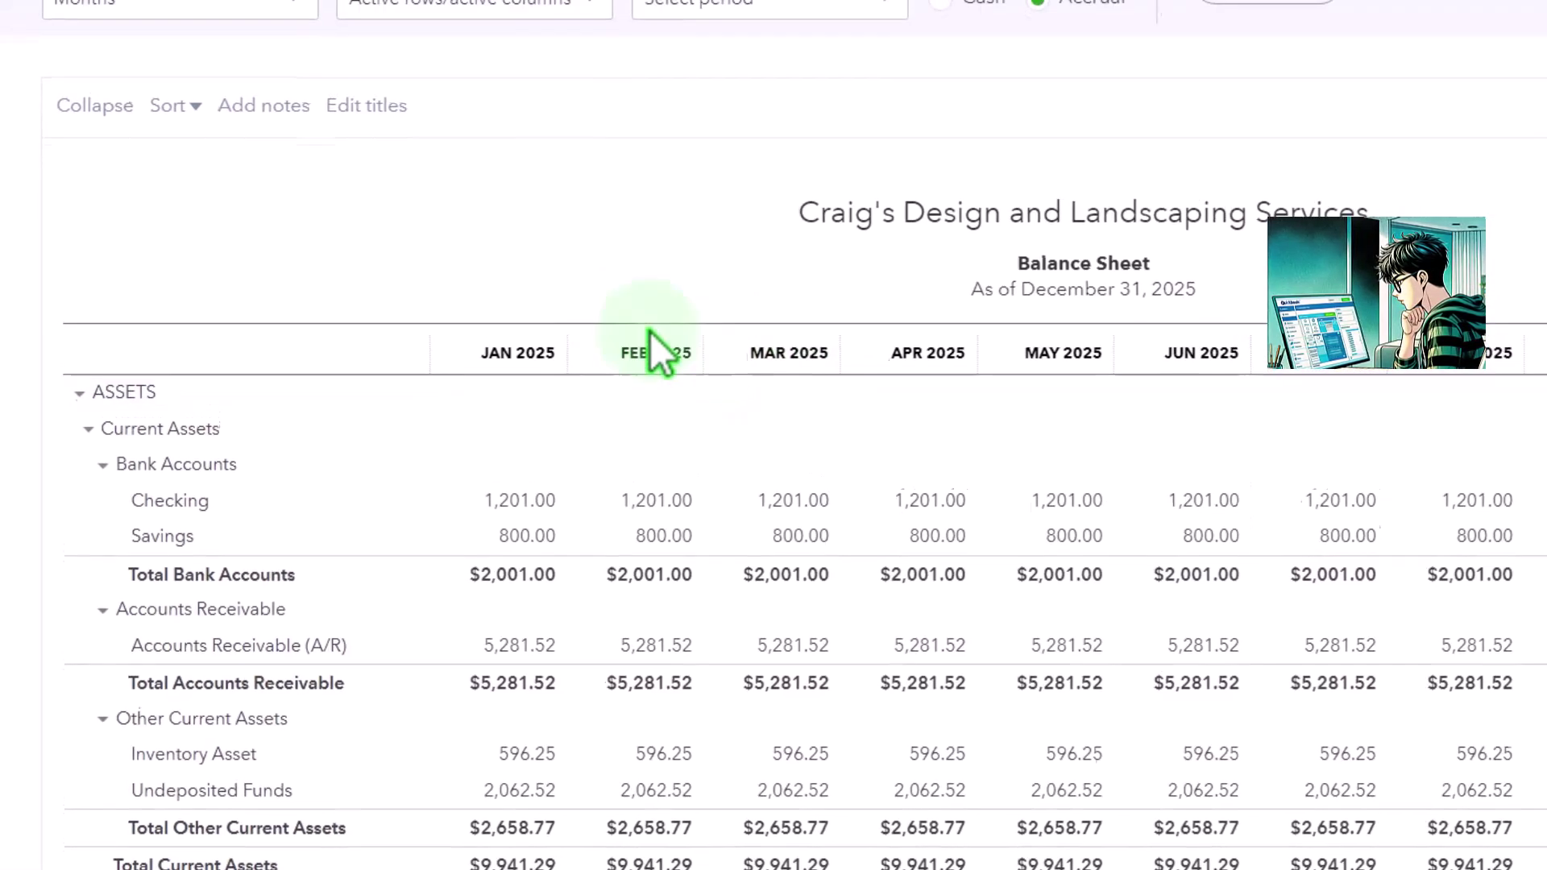
Display the 2025 Balance Sheet columns by Quarters and run the report
left_click(293, 4)
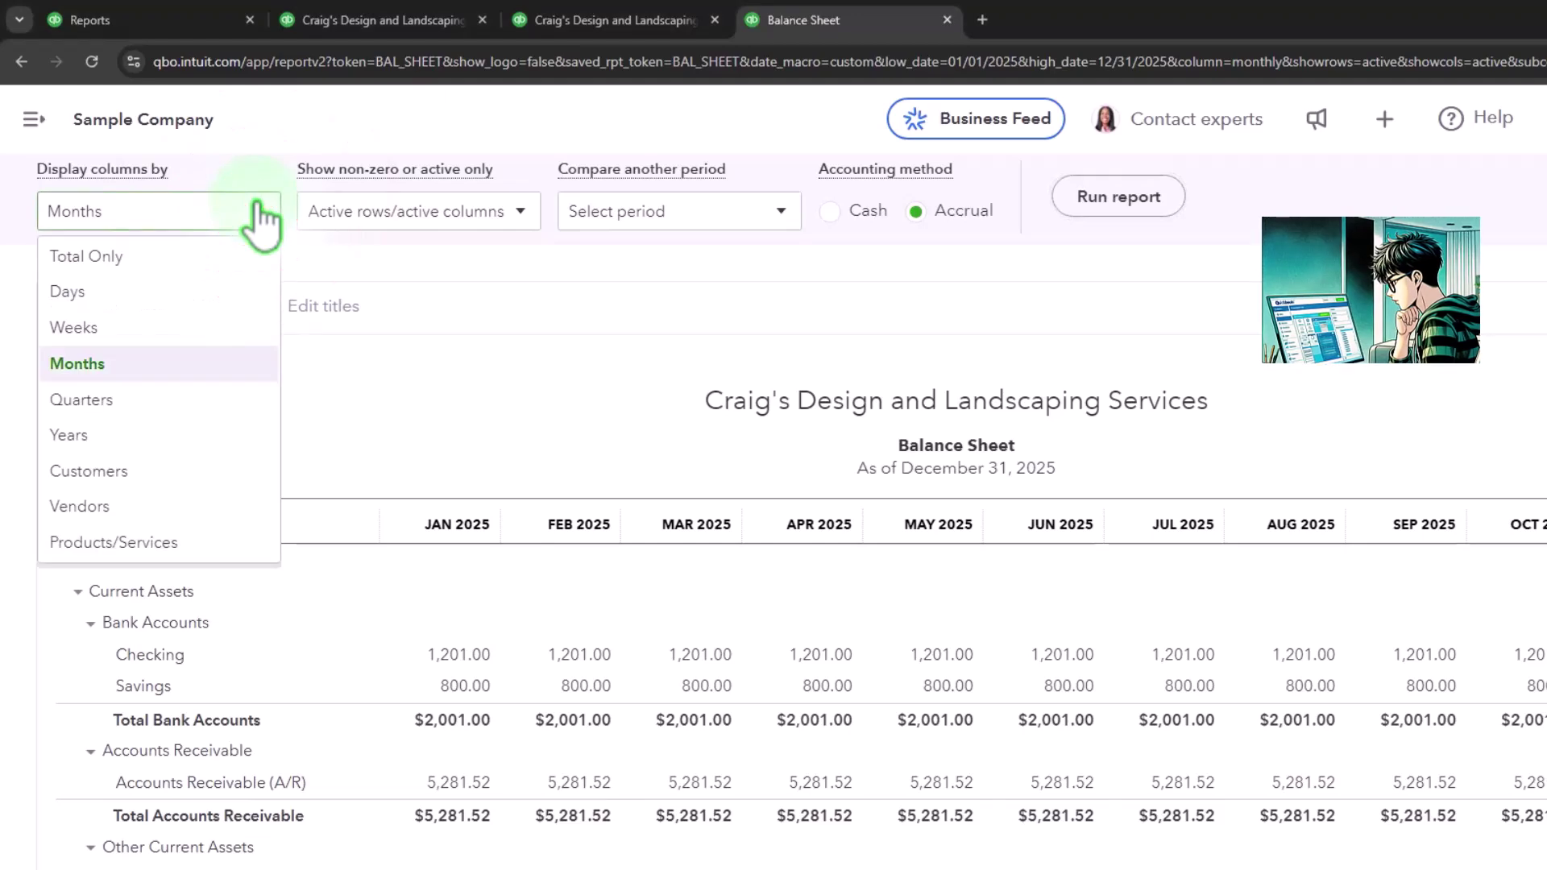
left_click(193, 403)
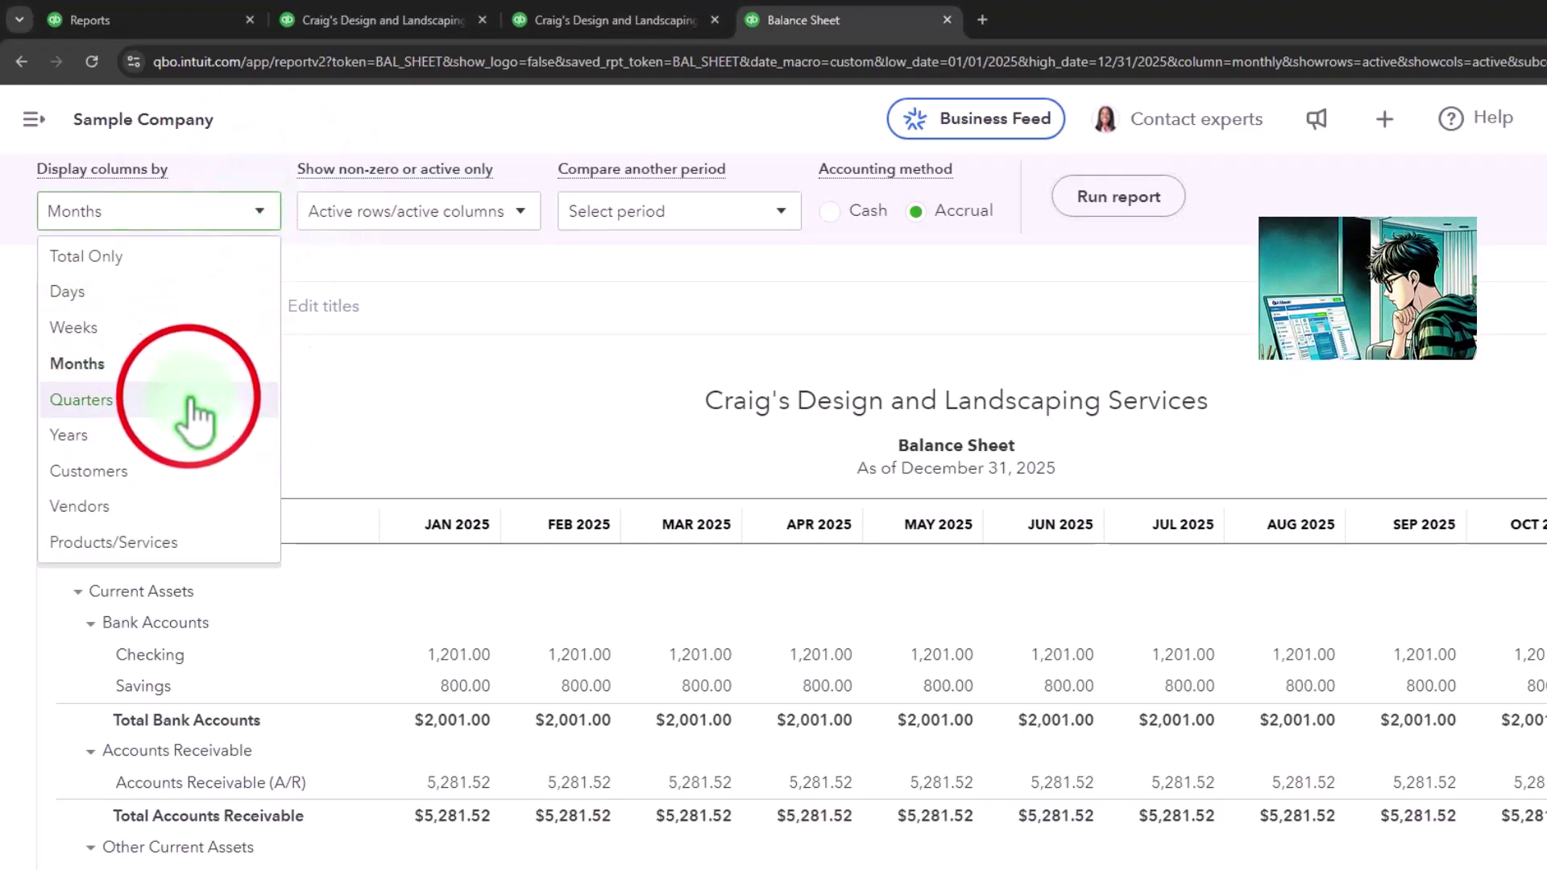
left_click(1124, 195)
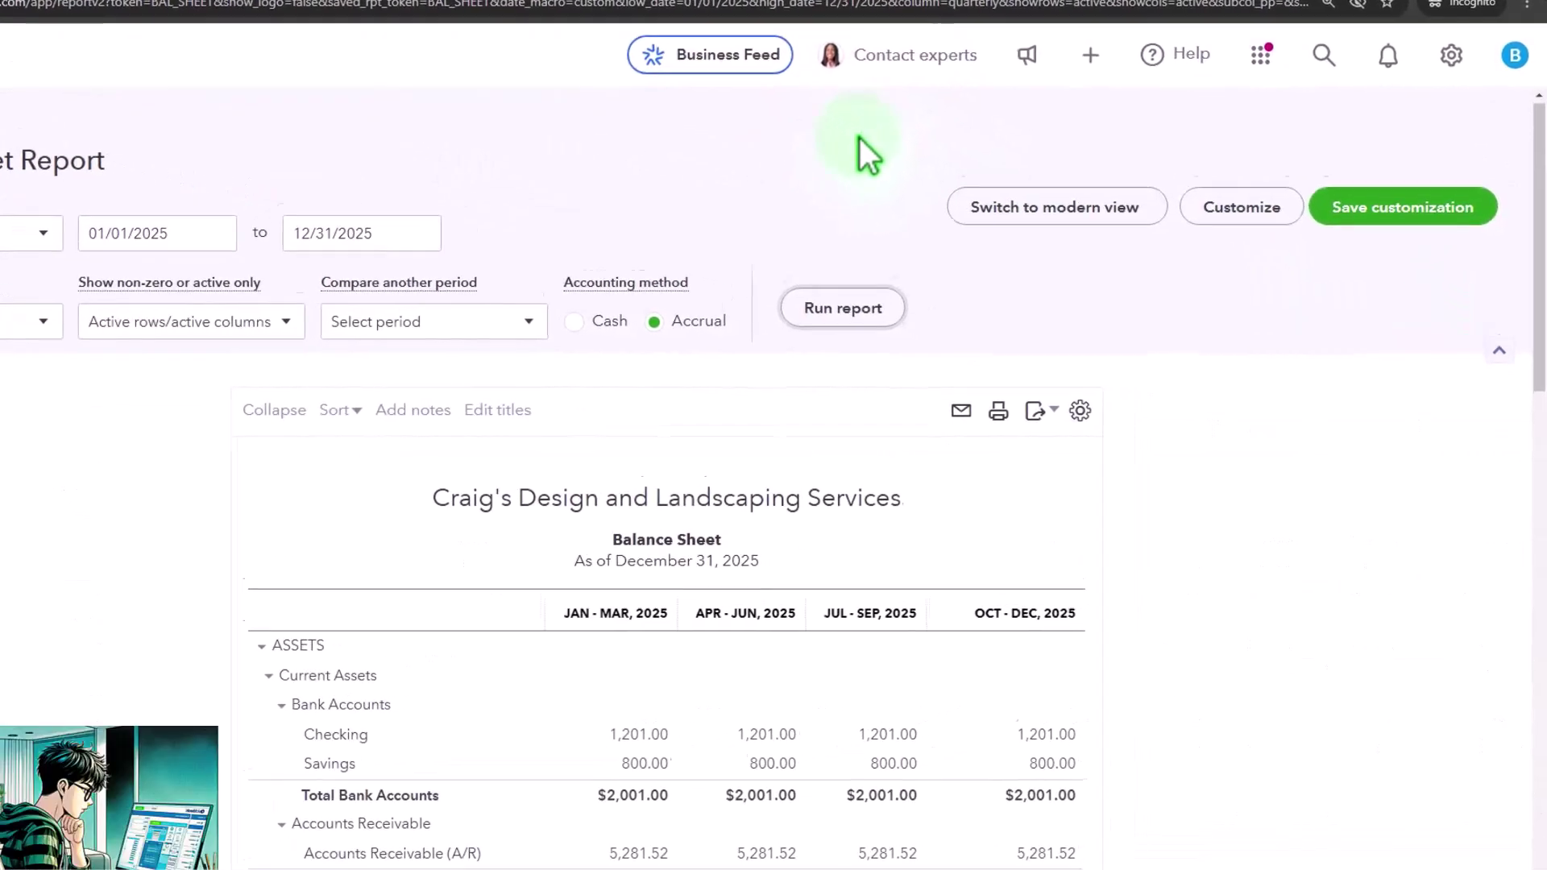
scroll(798, 348, "down", 2)
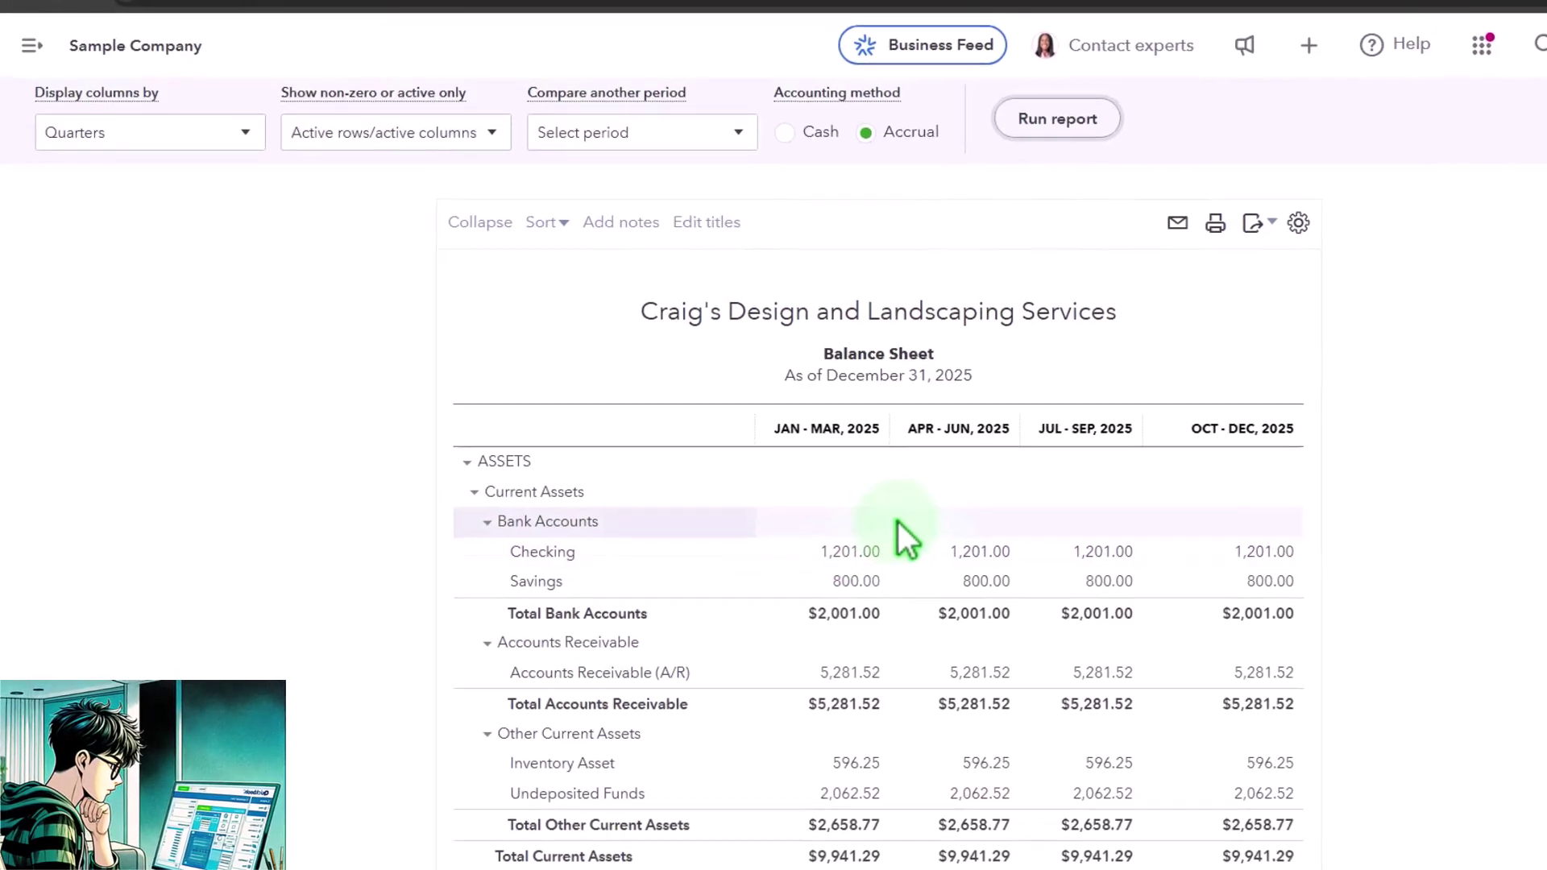
Switch to the 2024–2025 Profit and Loss report, display its columns by Quarters and run it
left_click(495, 17)
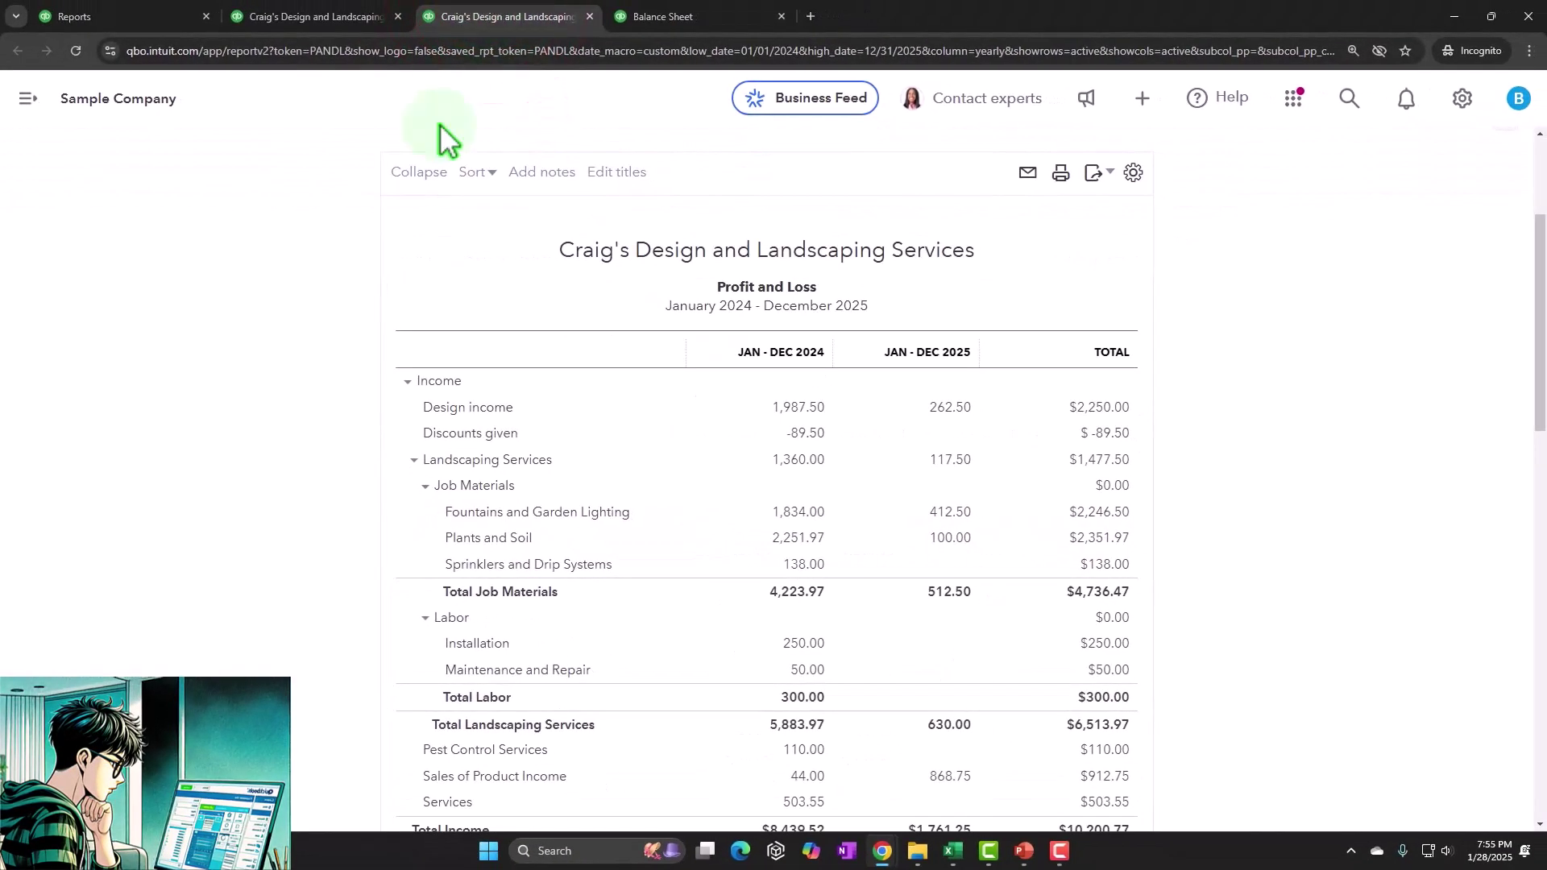
scroll(303, 397, "up", 3)
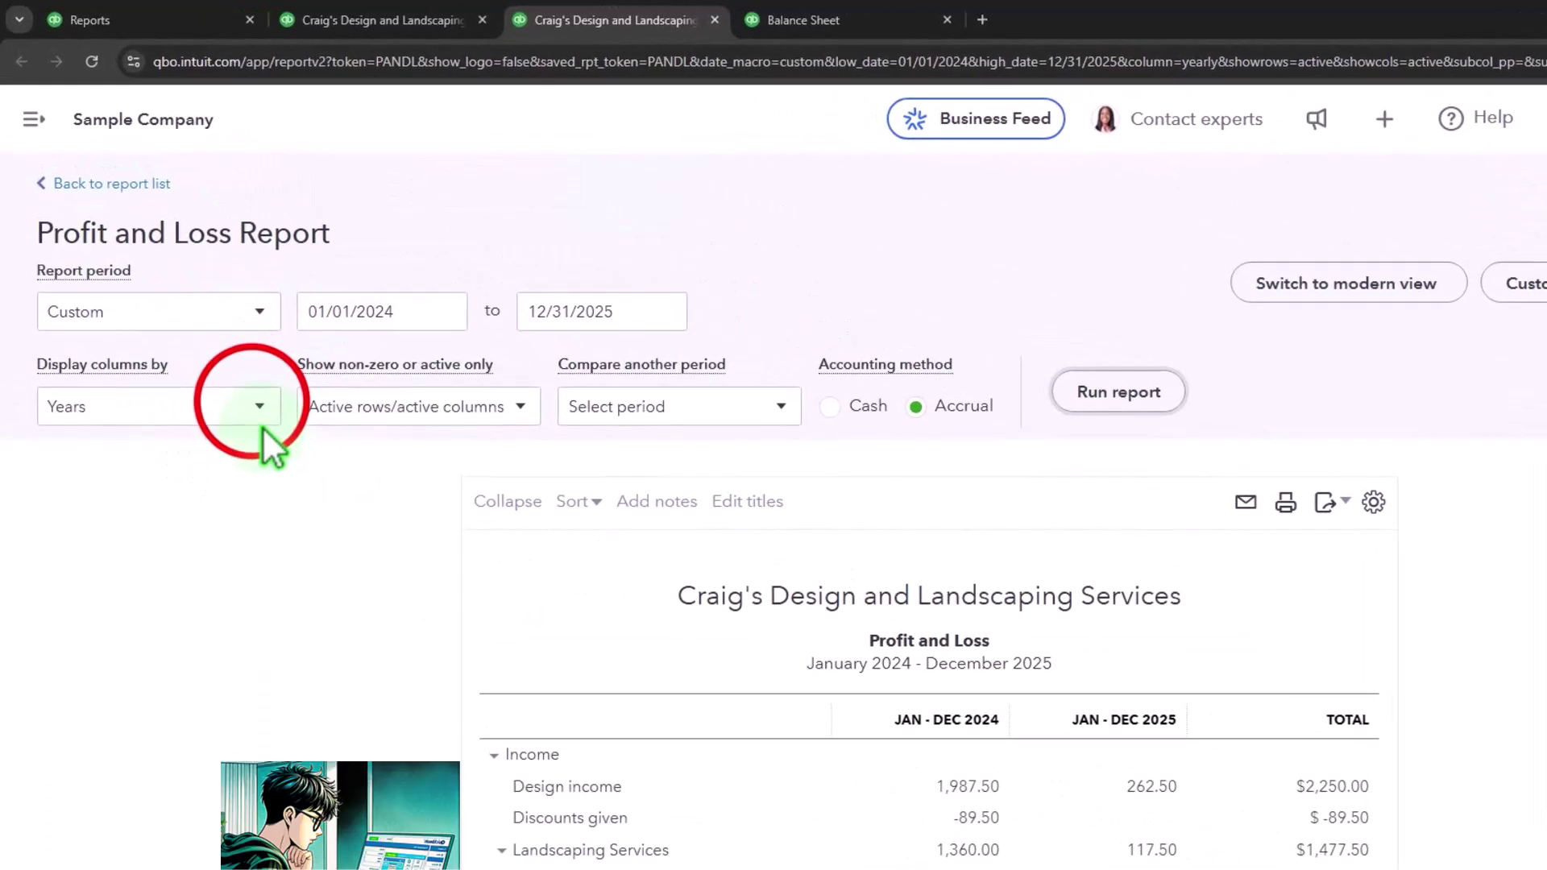
left_click(256, 405)
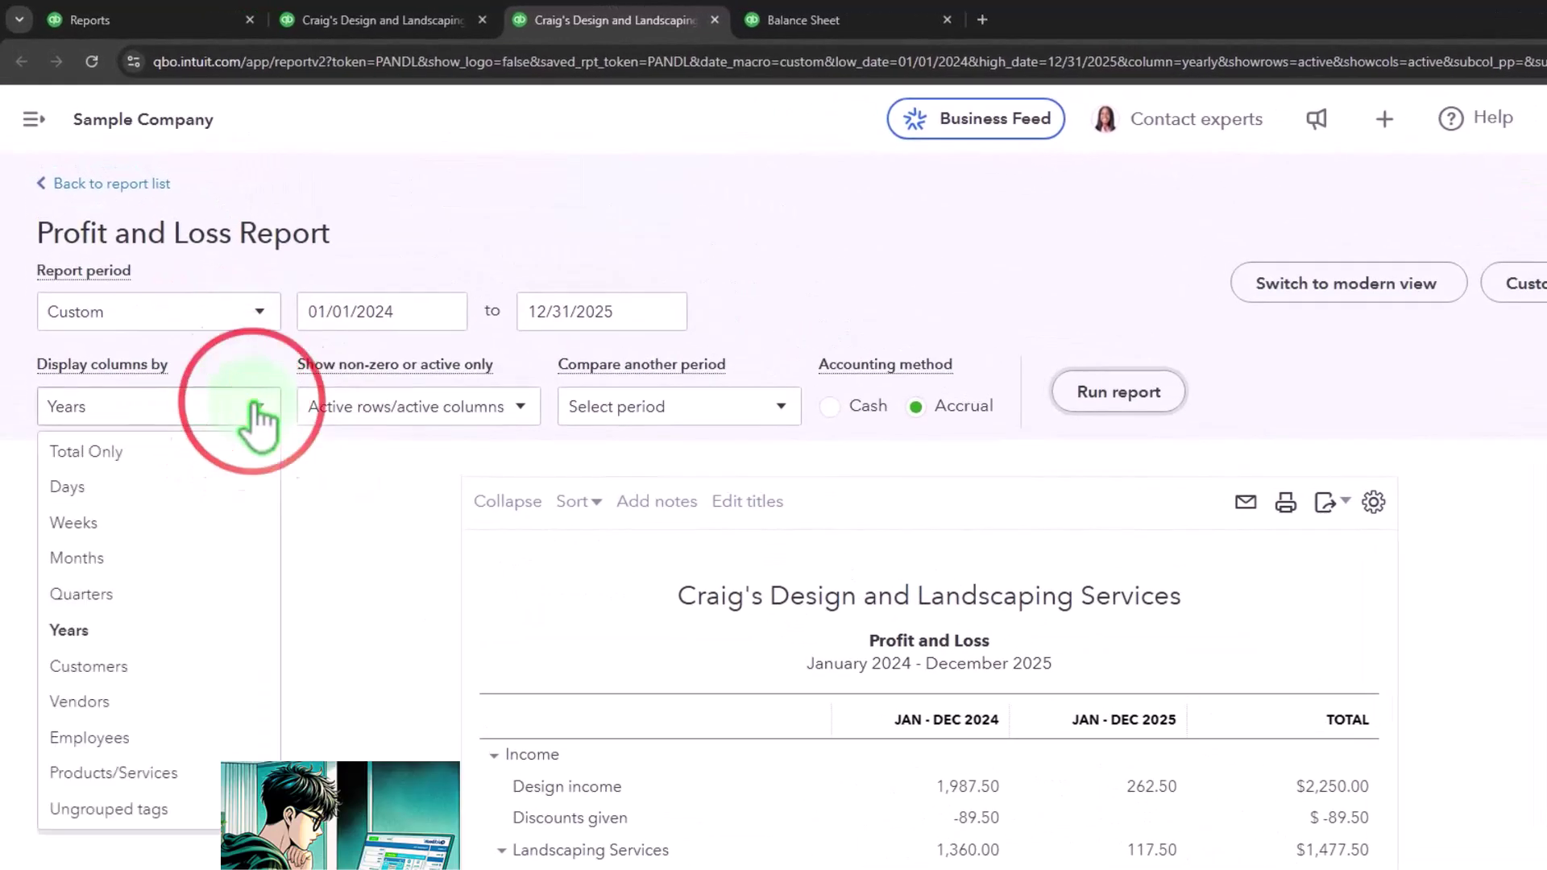
left_click(179, 588)
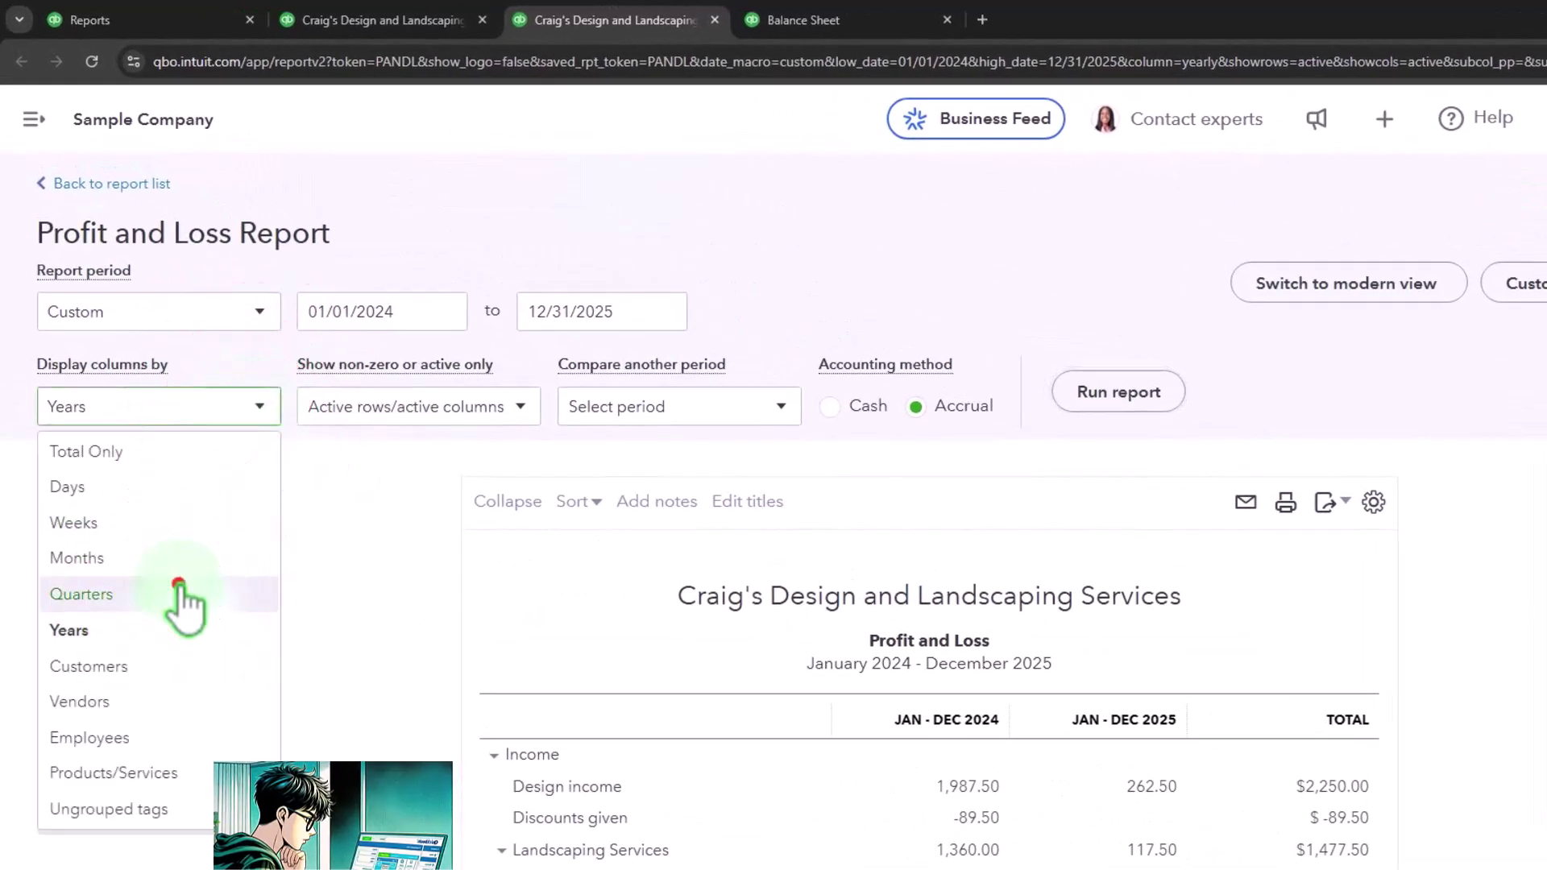
left_click(1104, 393)
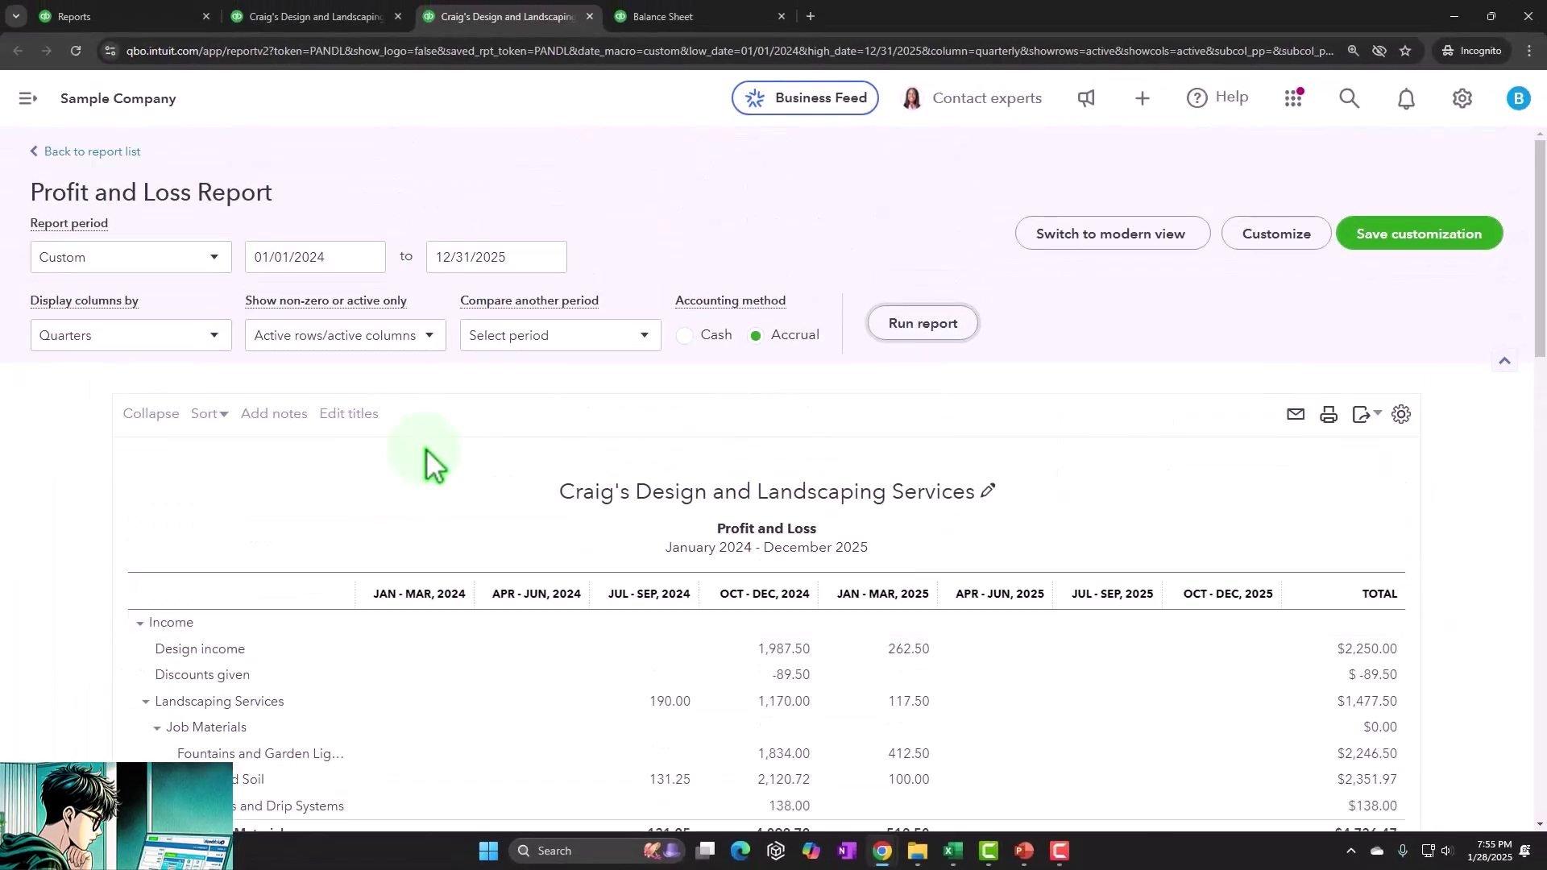
scroll(425, 448, "down", 3)
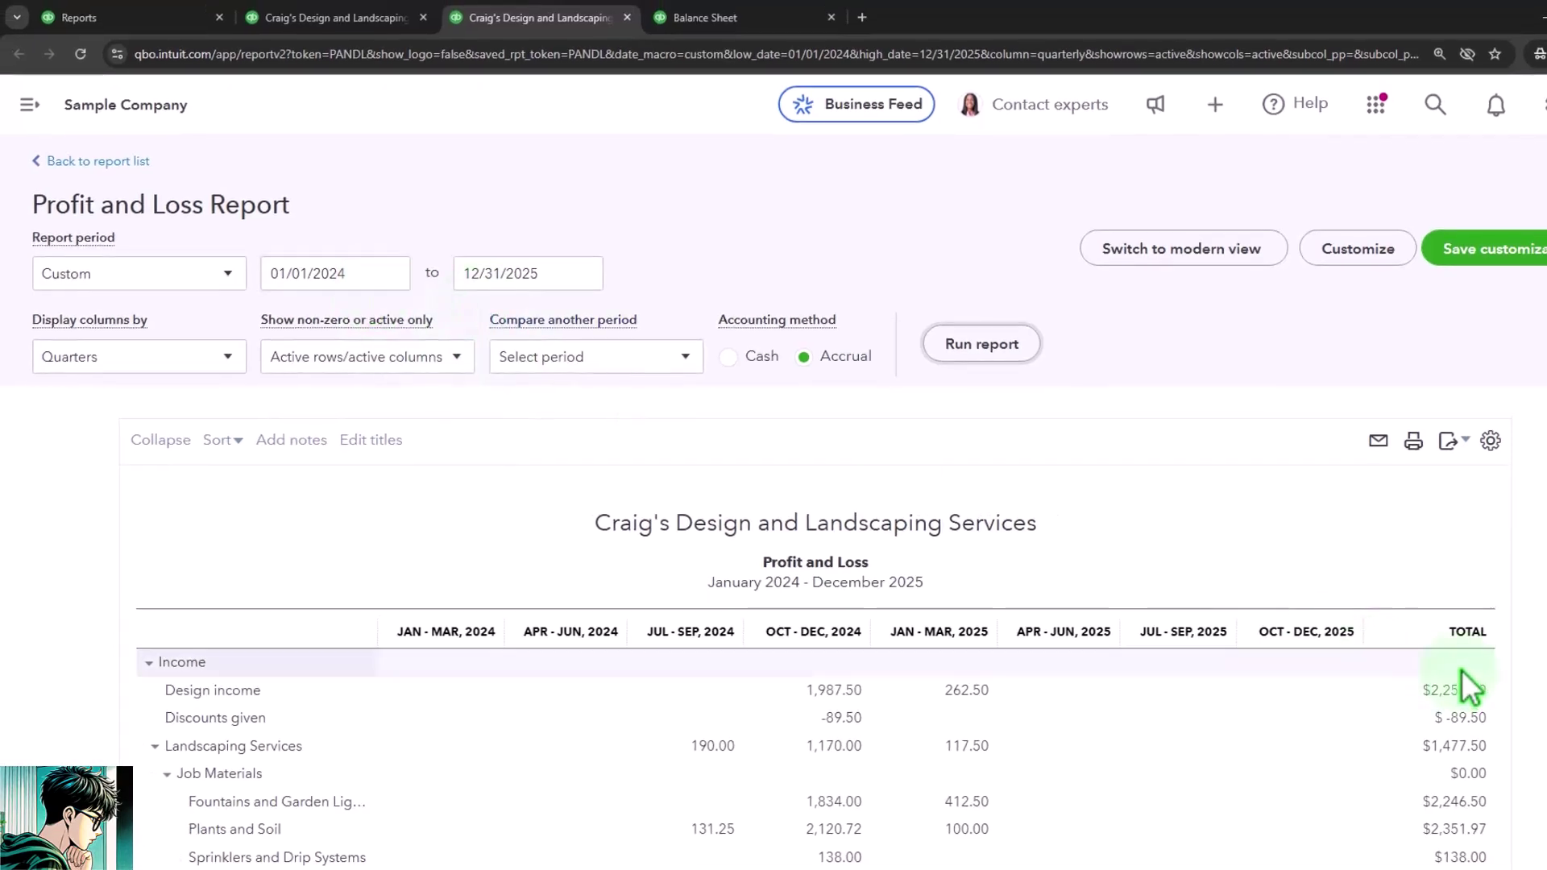
Return to the quarterly Balance Sheet report, set its start date to 01/01/2024 and run it
left_click(780, 24)
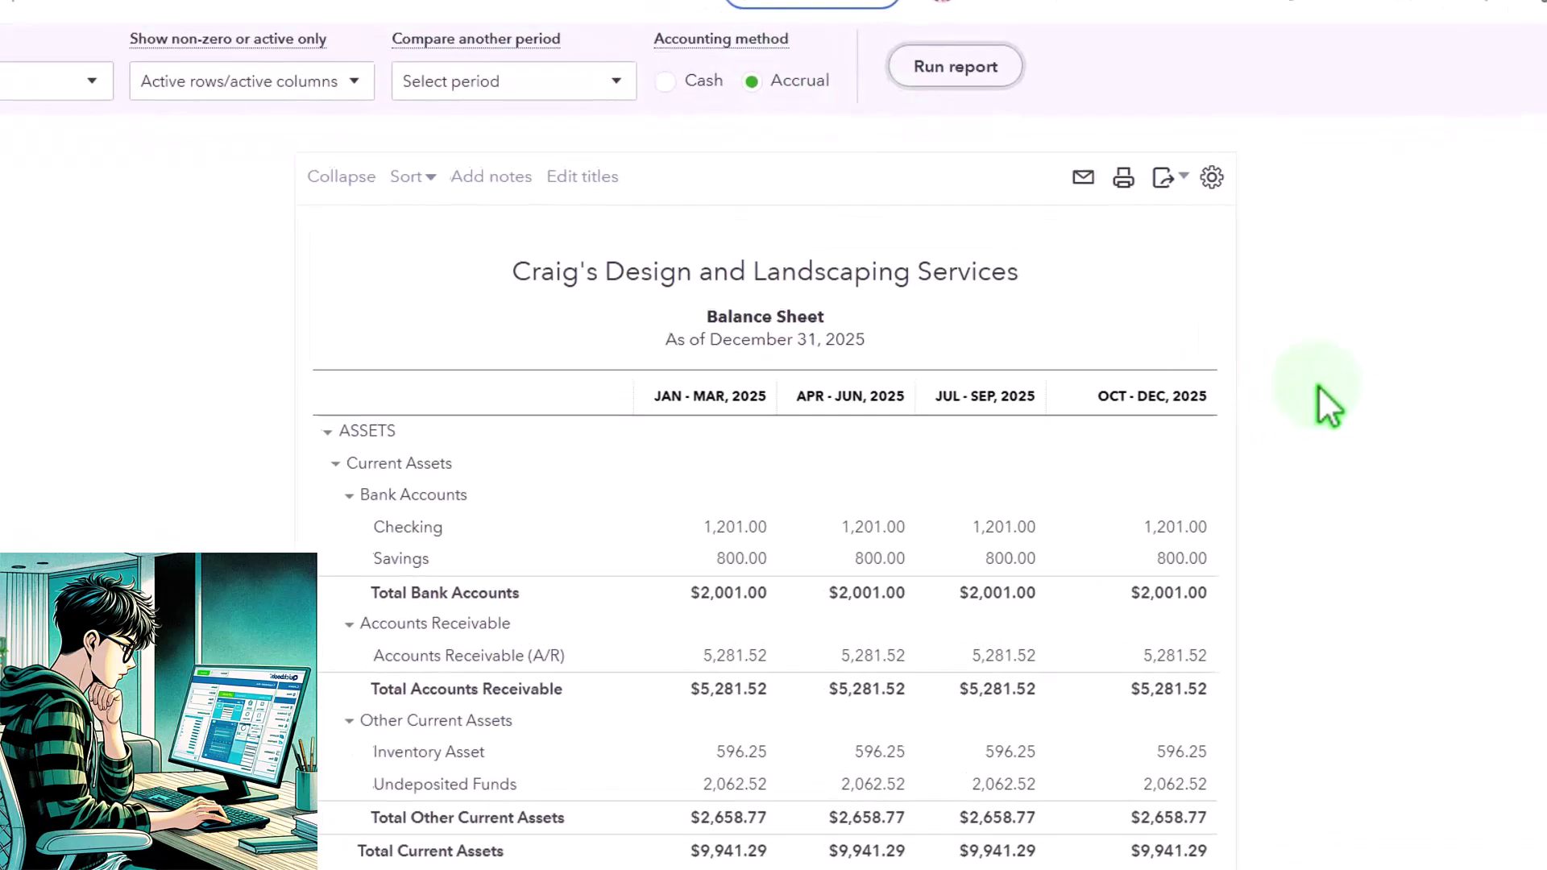
scroll(1330, 407, "down", 1)
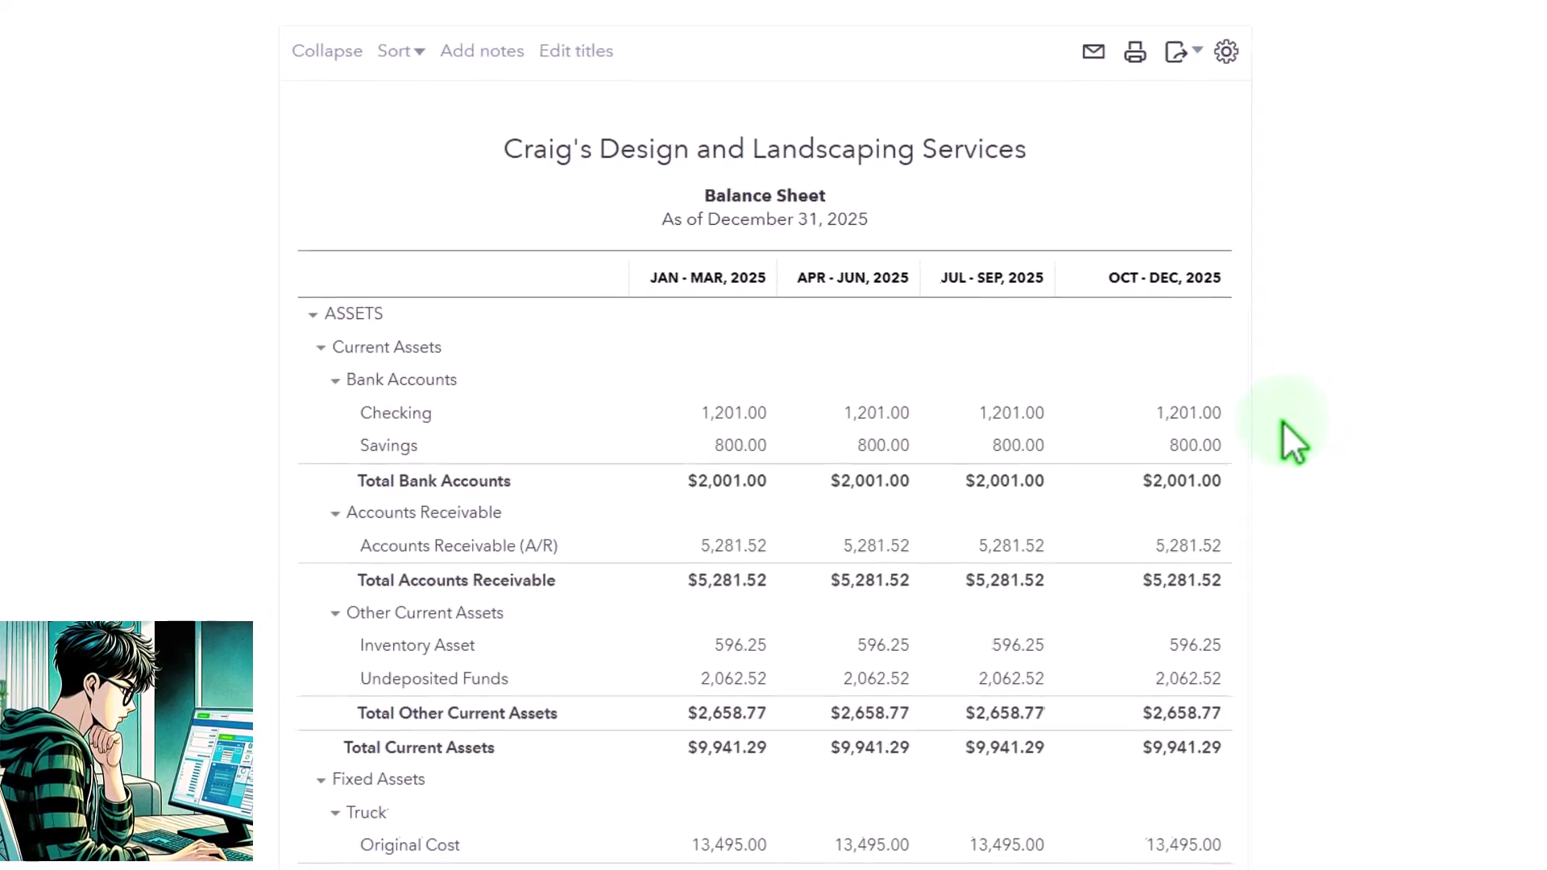
scroll(1299, 417, "up", 2)
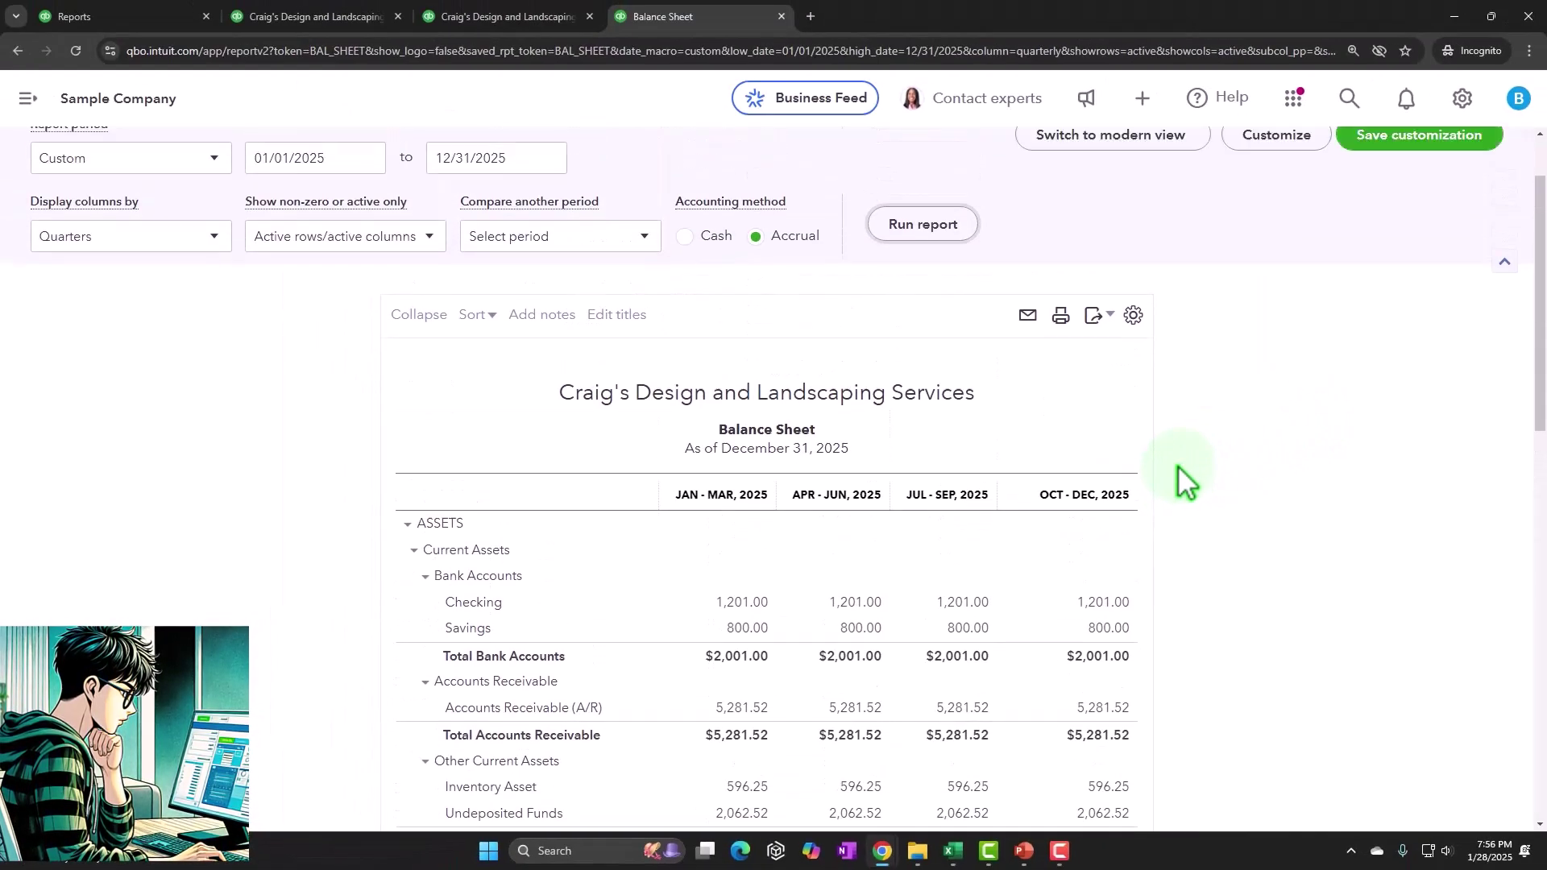
scroll(1178, 467, "up", 1)
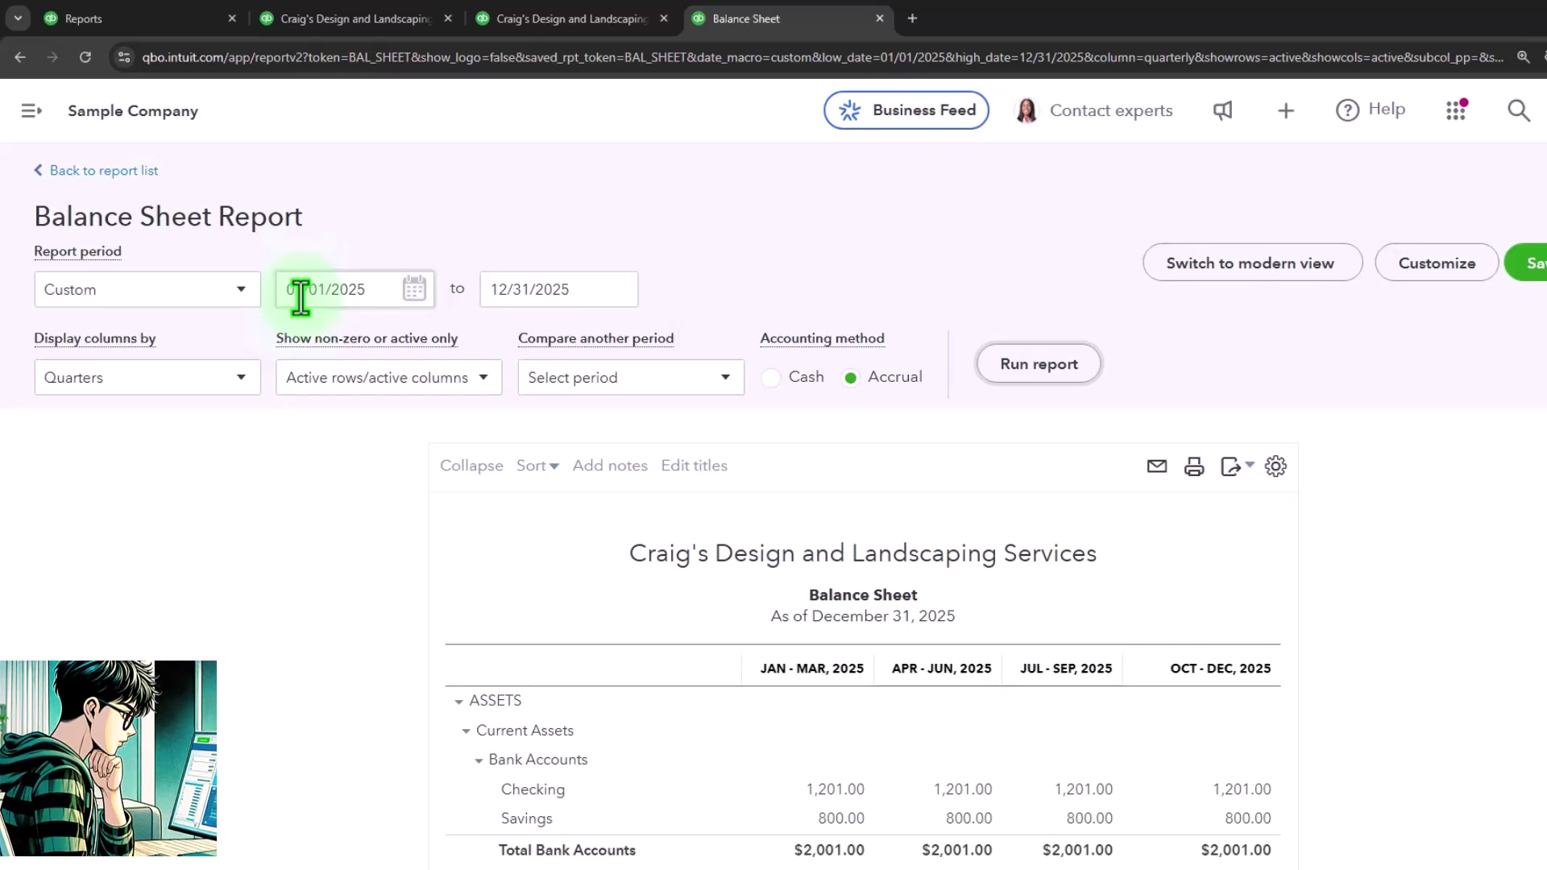
left_click_drag(379, 285, 232, 354)
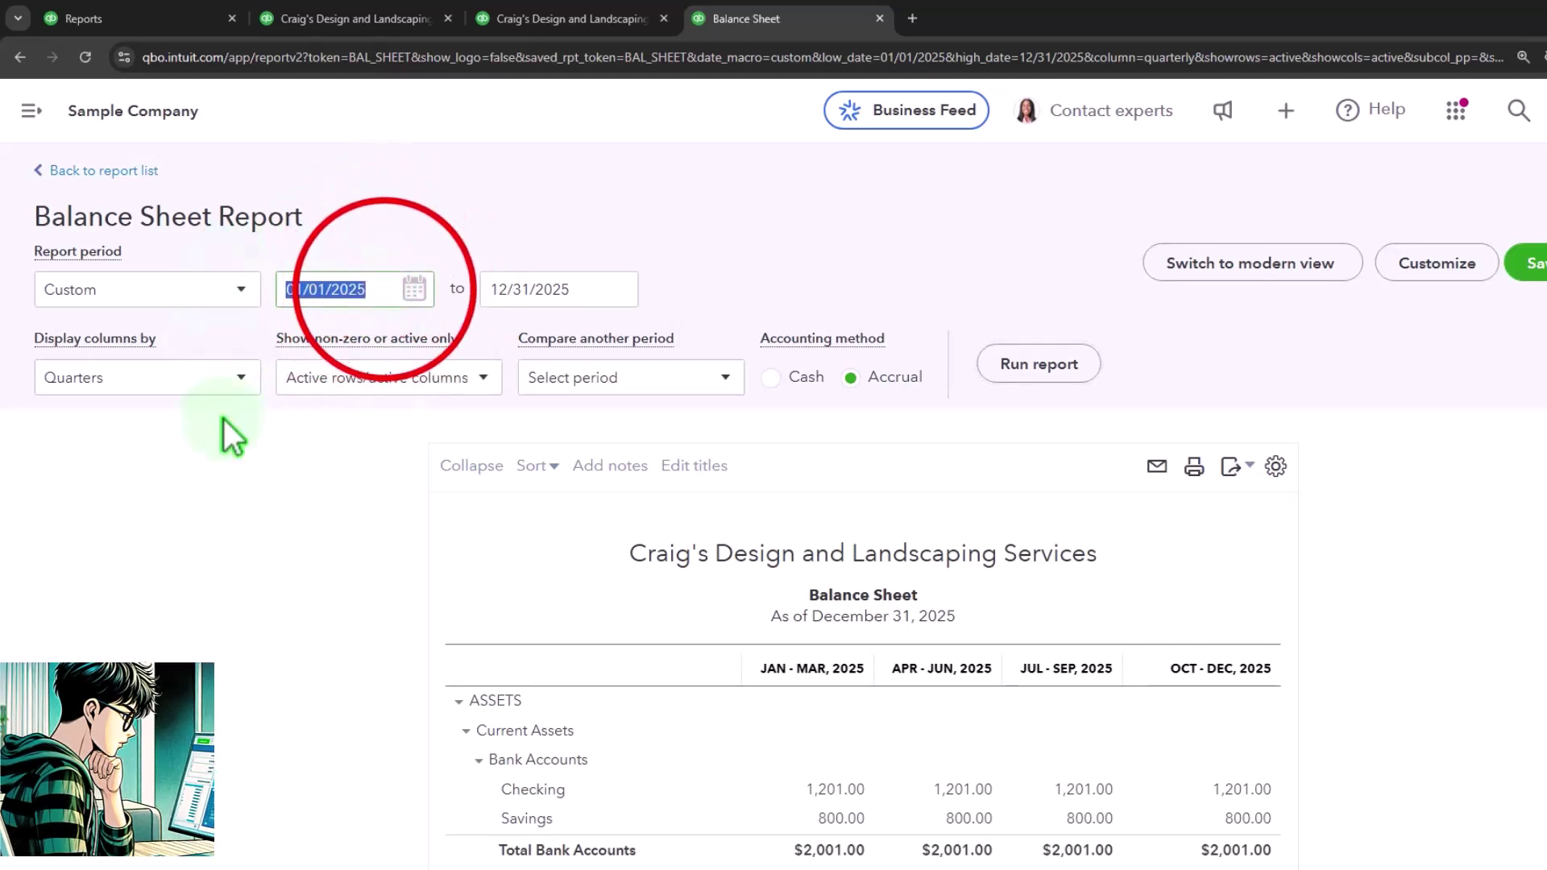
left_click(378, 287)
key("BackSpace")
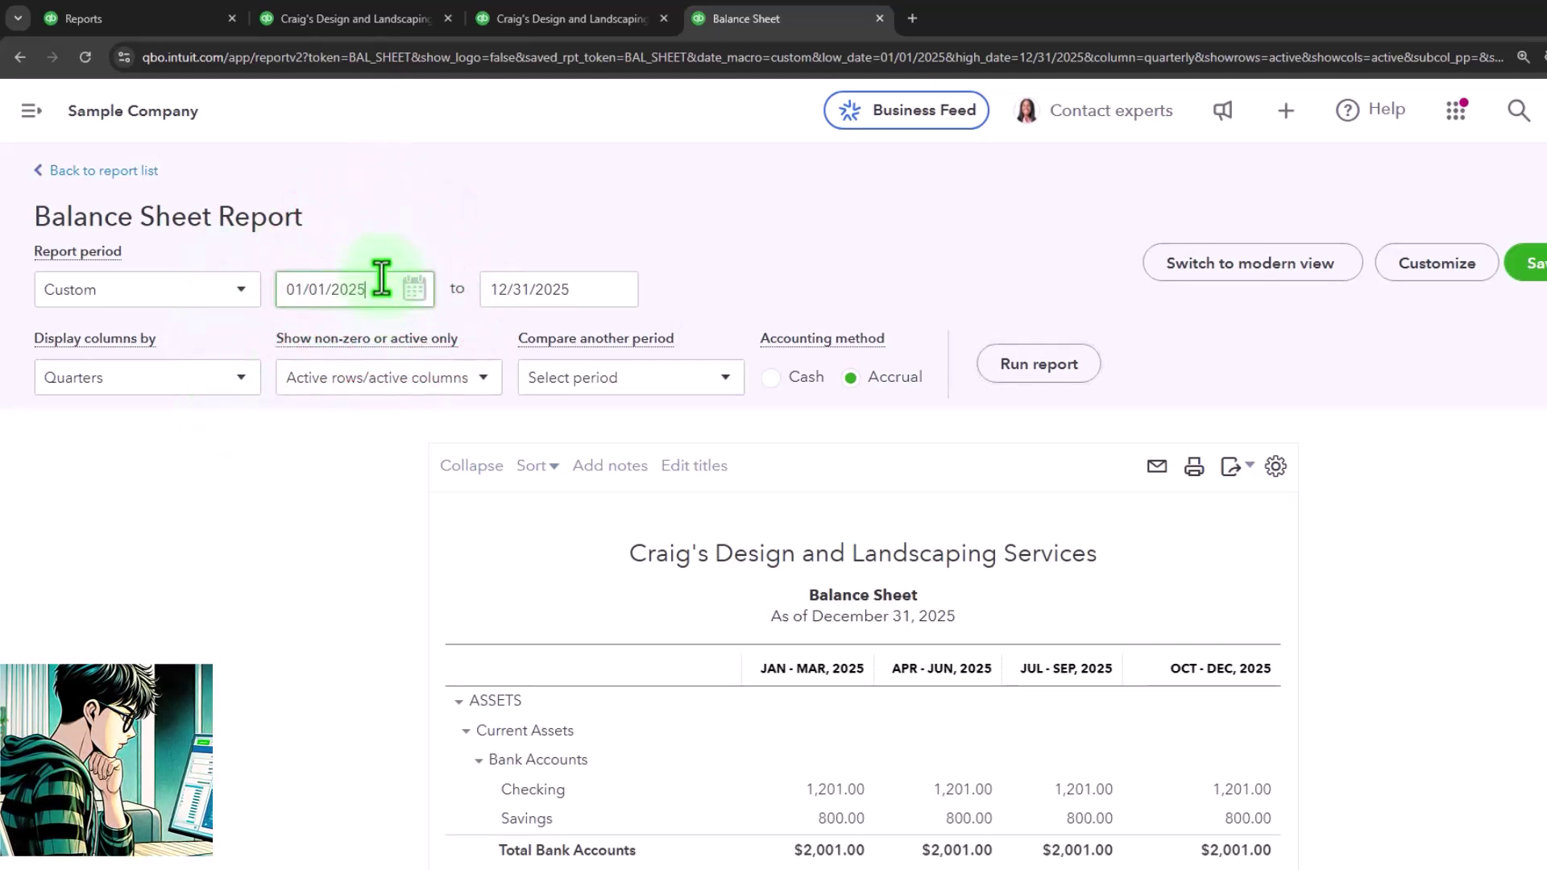
type("4")
key("Tab")
left_click(977, 364)
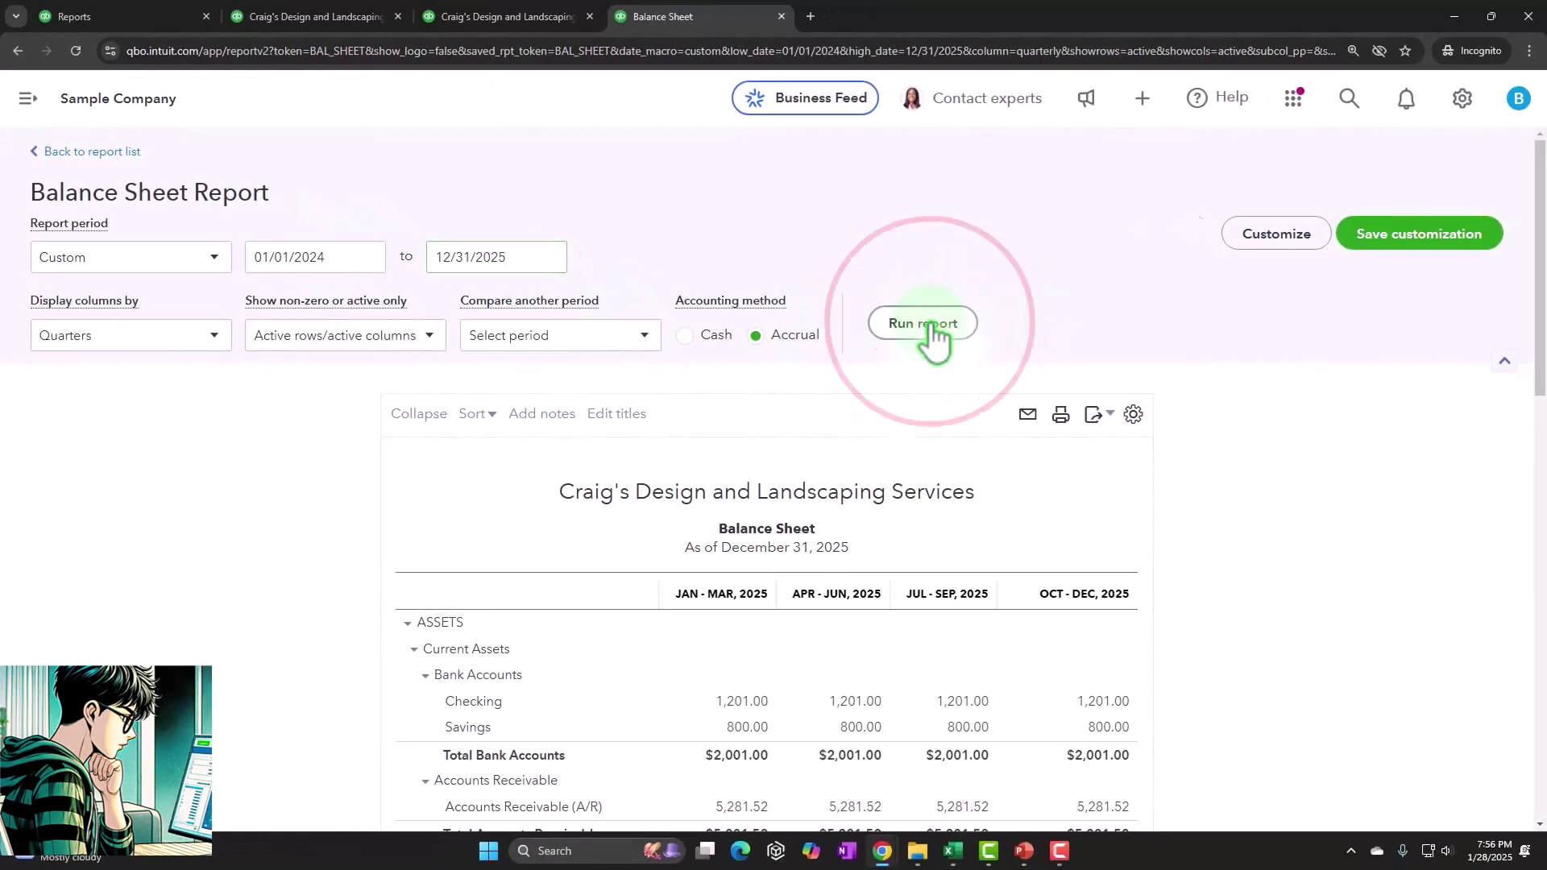
Display the 2024–2025 Balance Sheet columns by Years and run the report
left_click(212, 335)
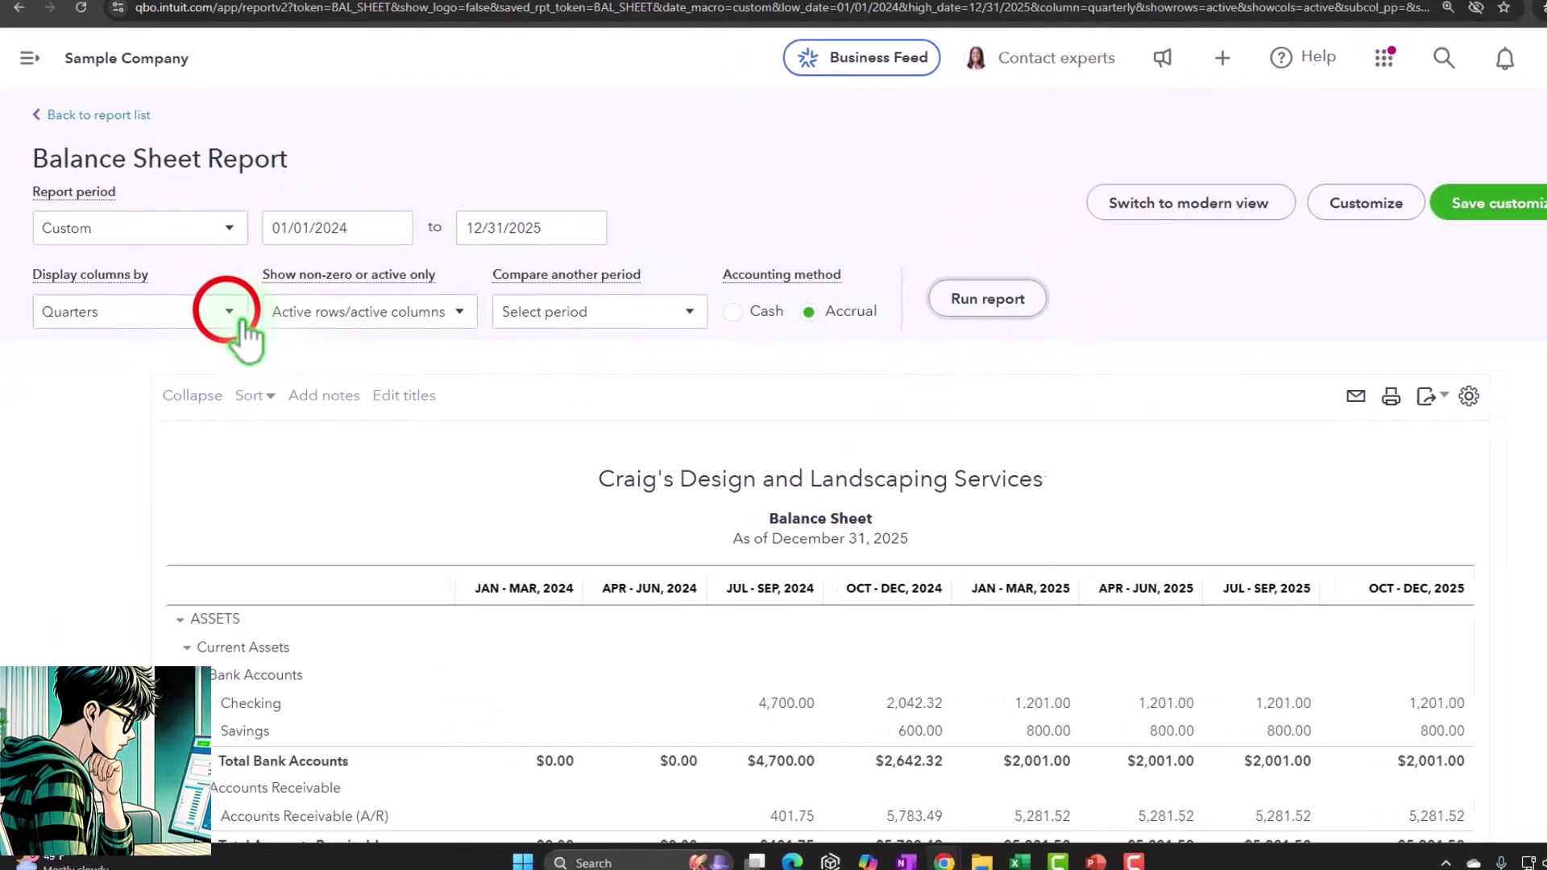
left_click(214, 493)
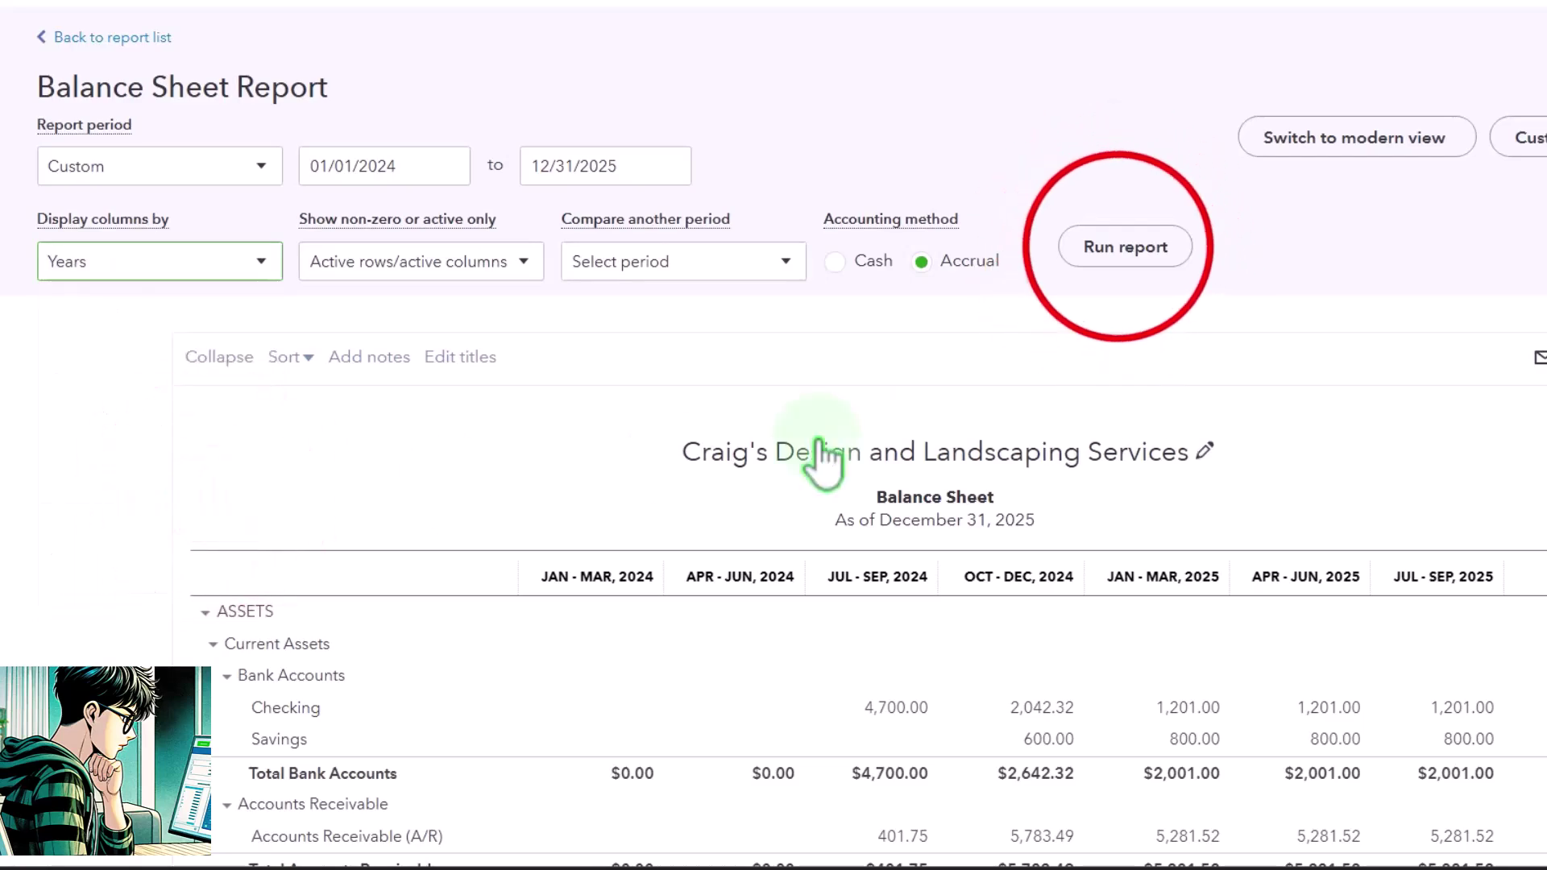
left_click(1122, 252)
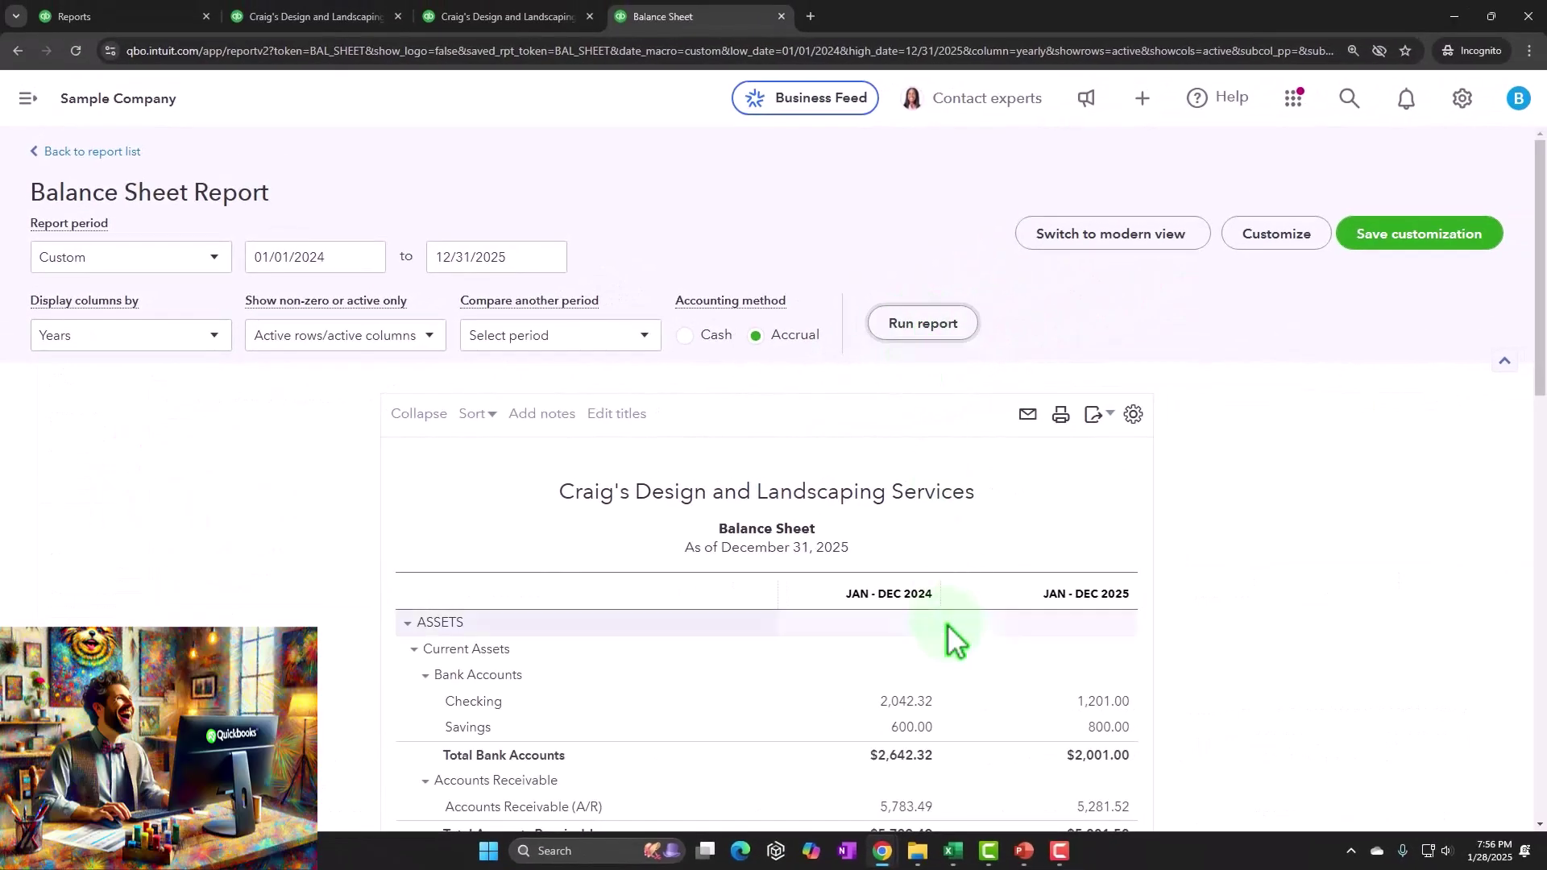
scroll(1068, 637, "down", 2)
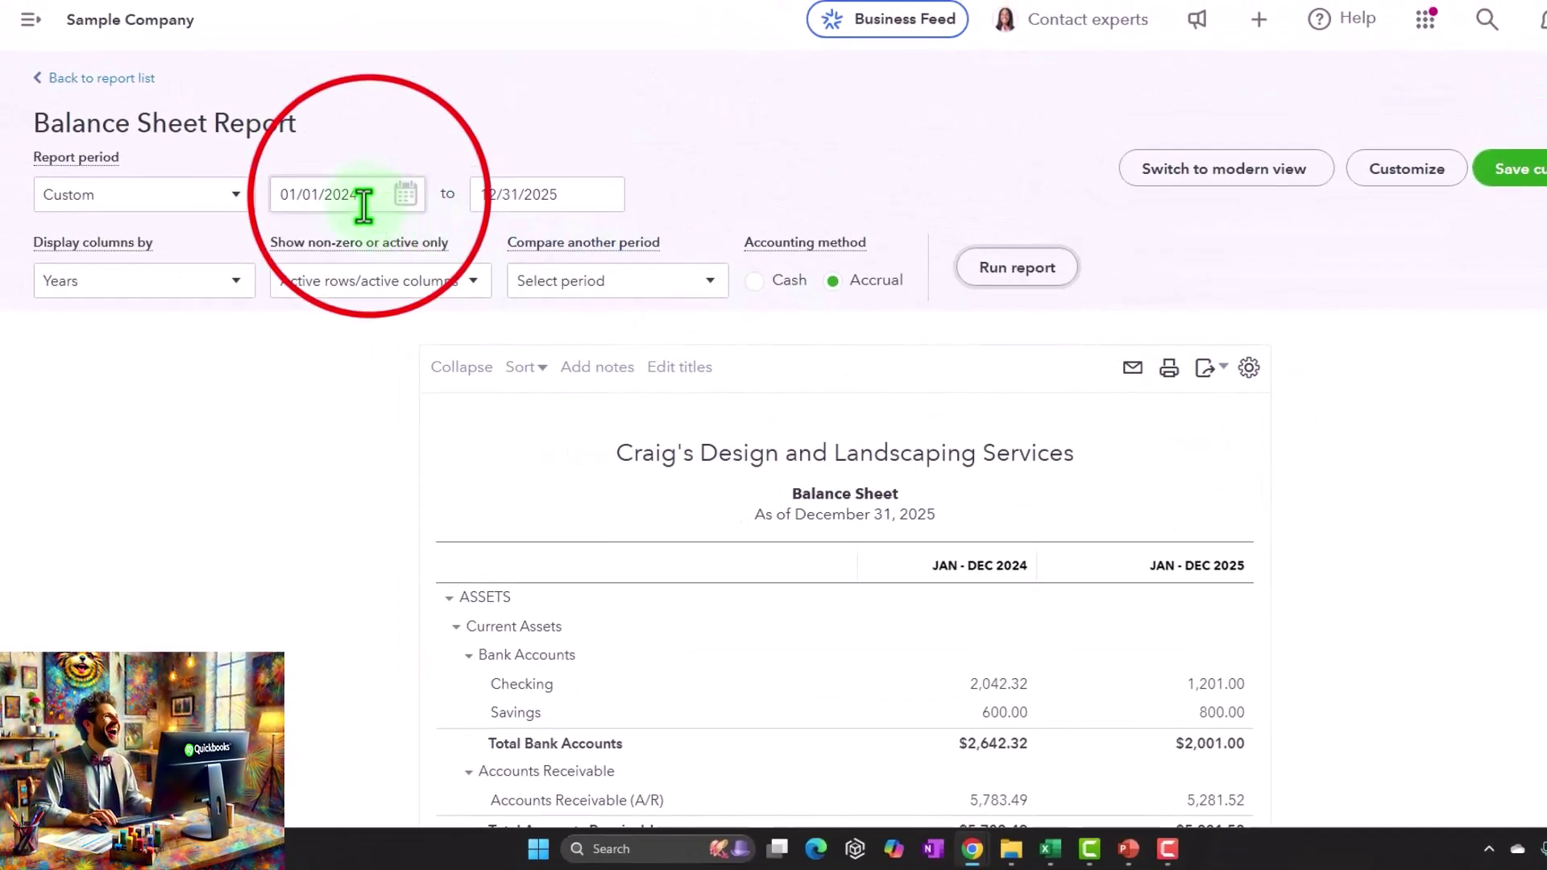
Set the start date of the Balance Sheet's report period to 01/01/2025
left_click_drag(363, 197, 273, 194)
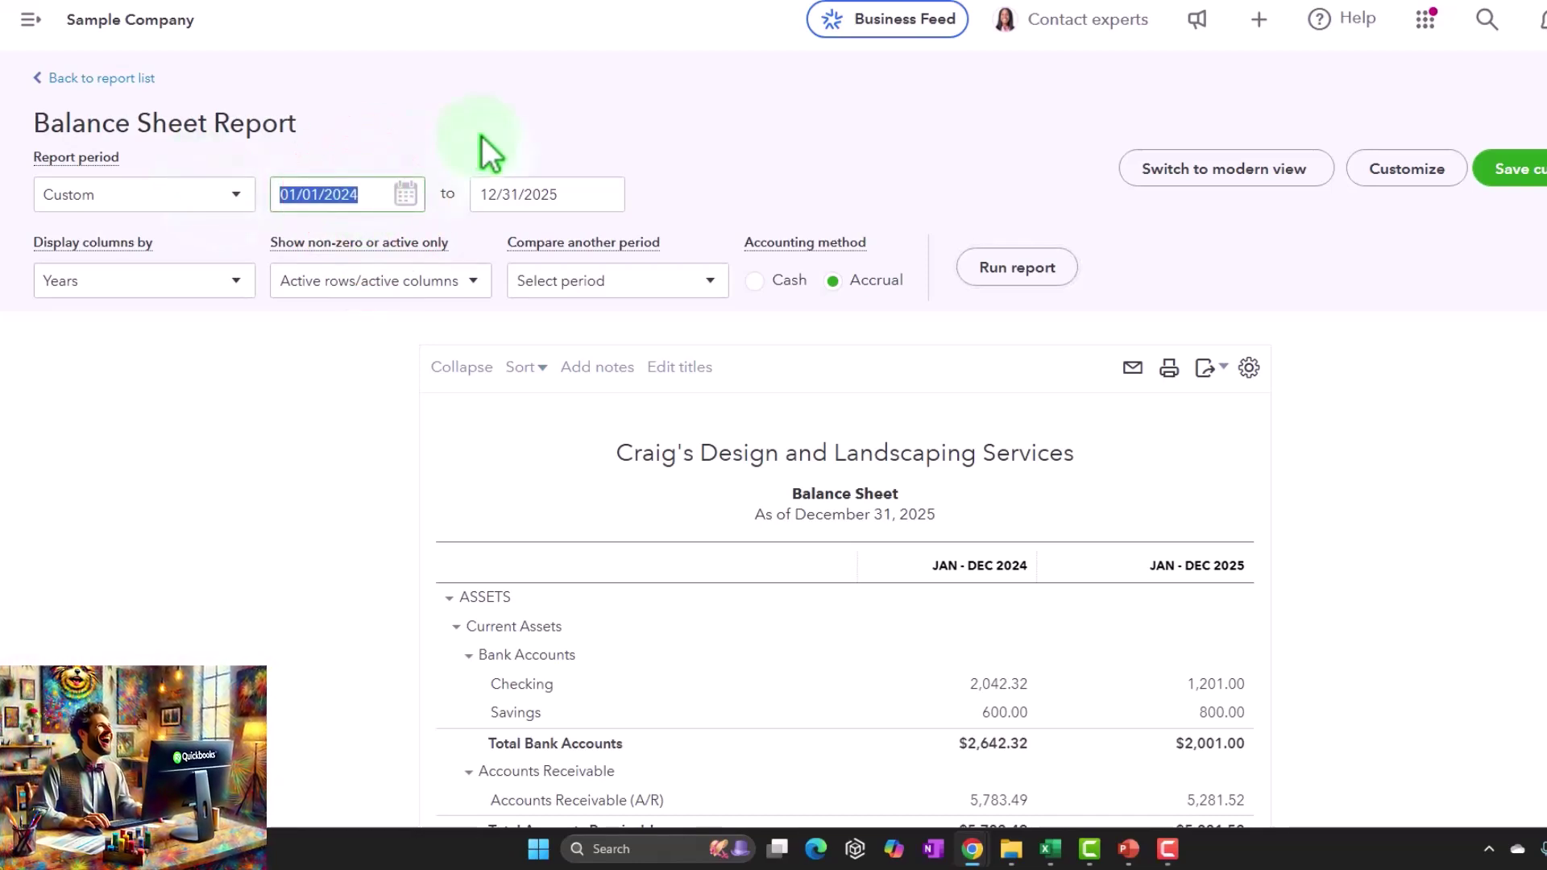
type("01/01/2")
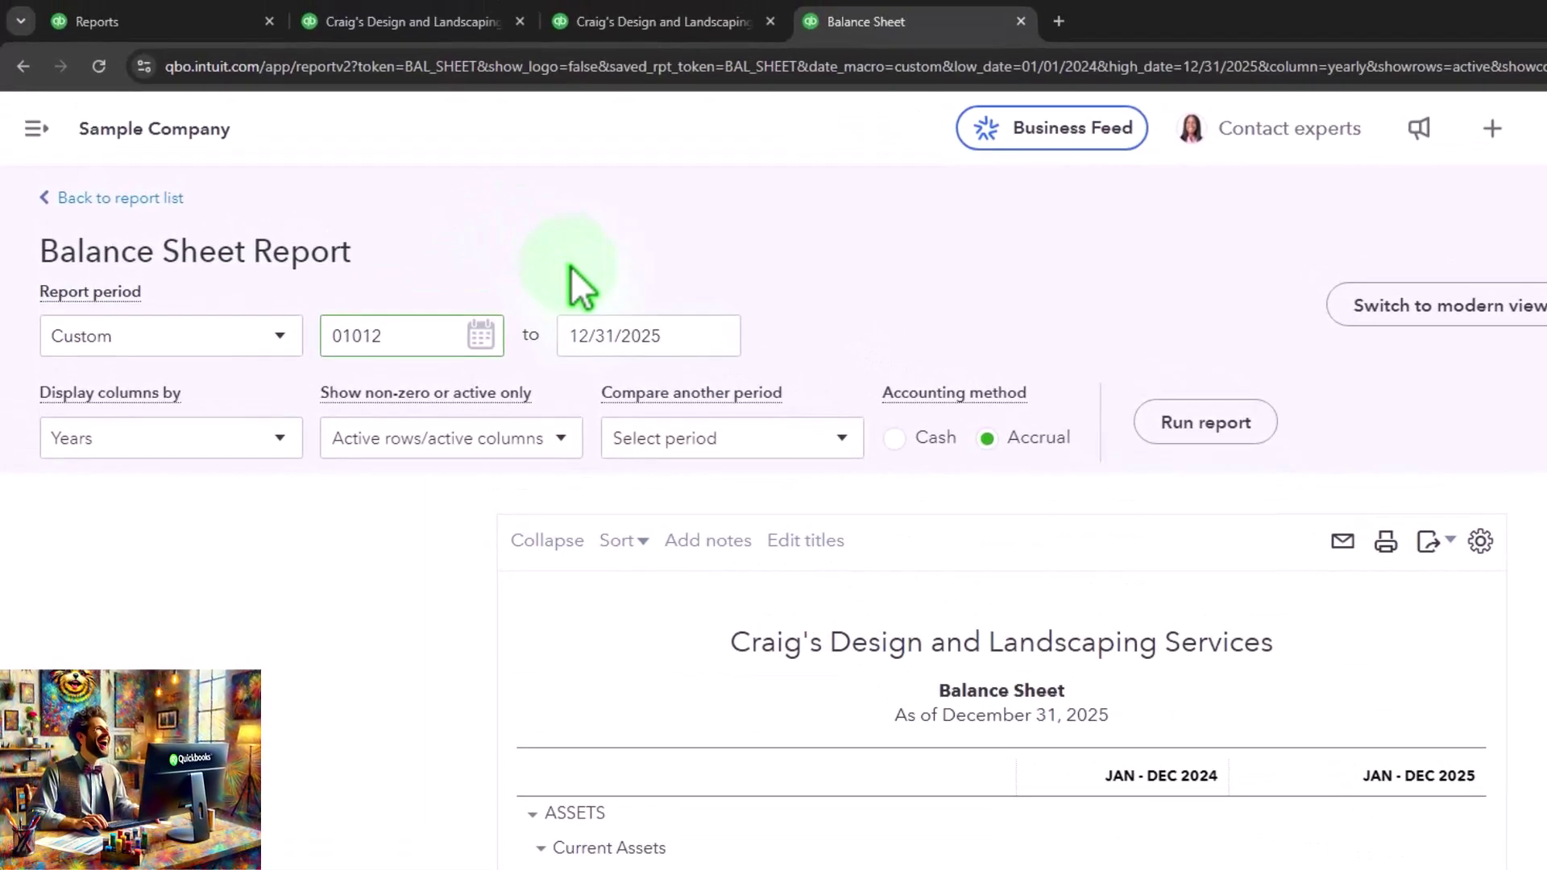
type("025")
key("Tab")
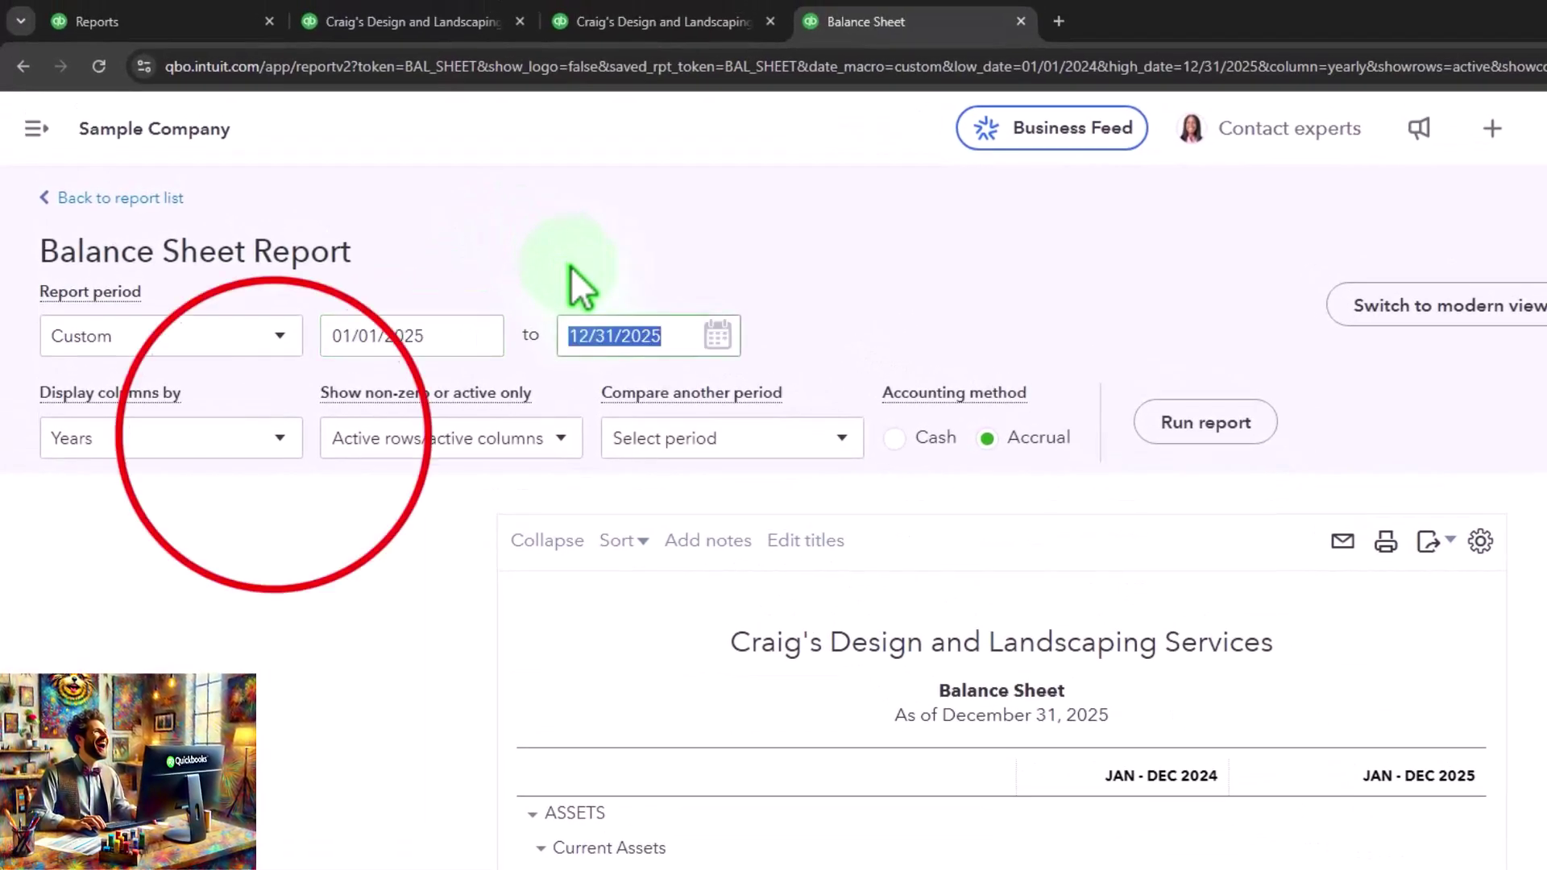
Display the 2025 Balance Sheet as Total Only and run the report
left_click(278, 440)
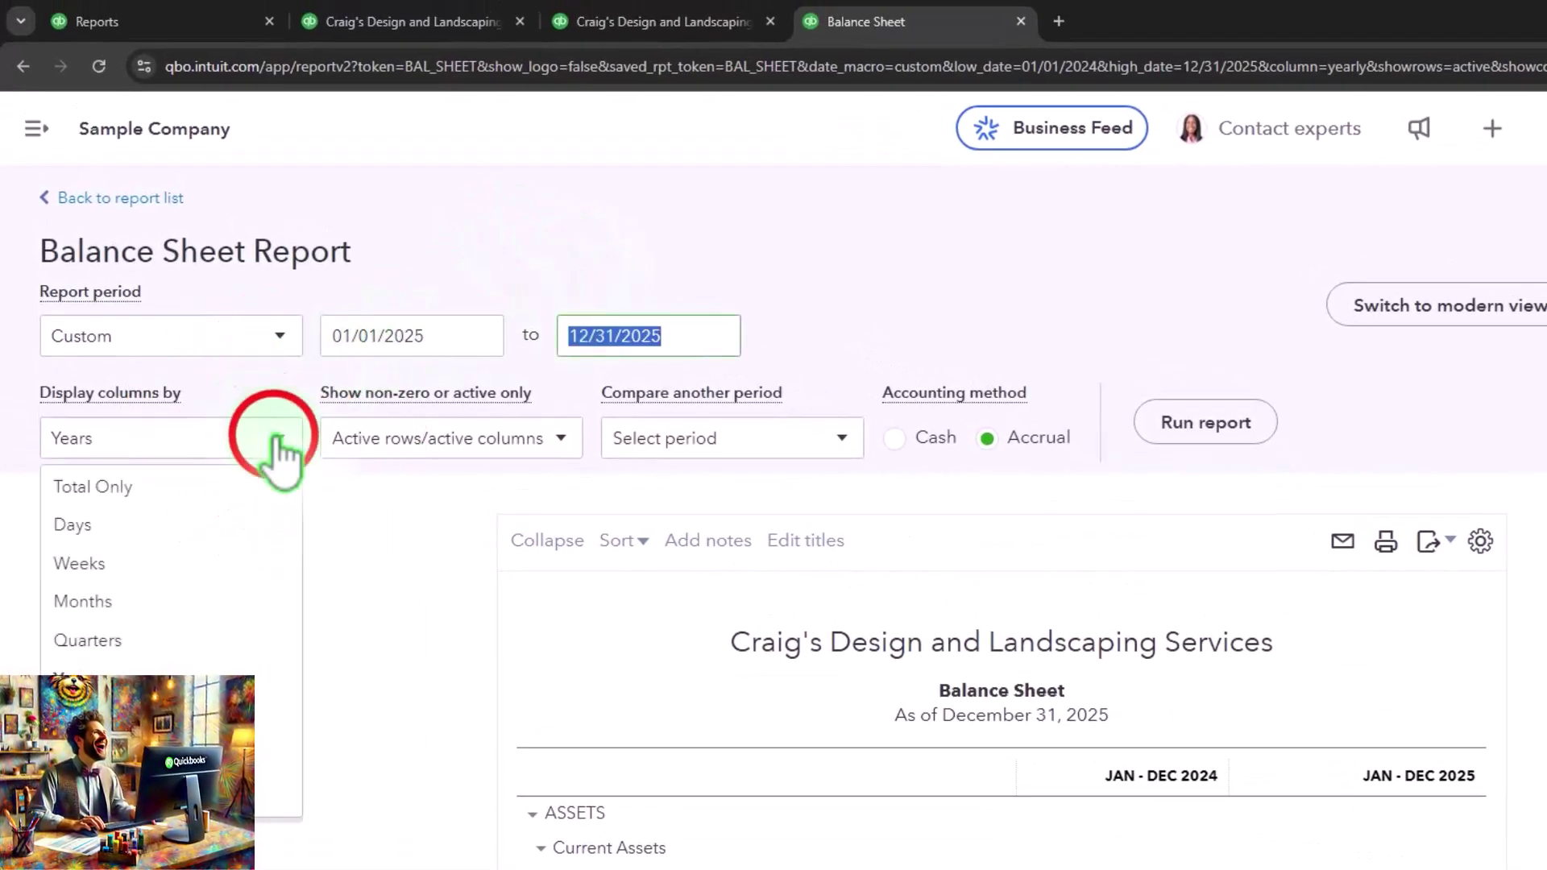
left_click(187, 487)
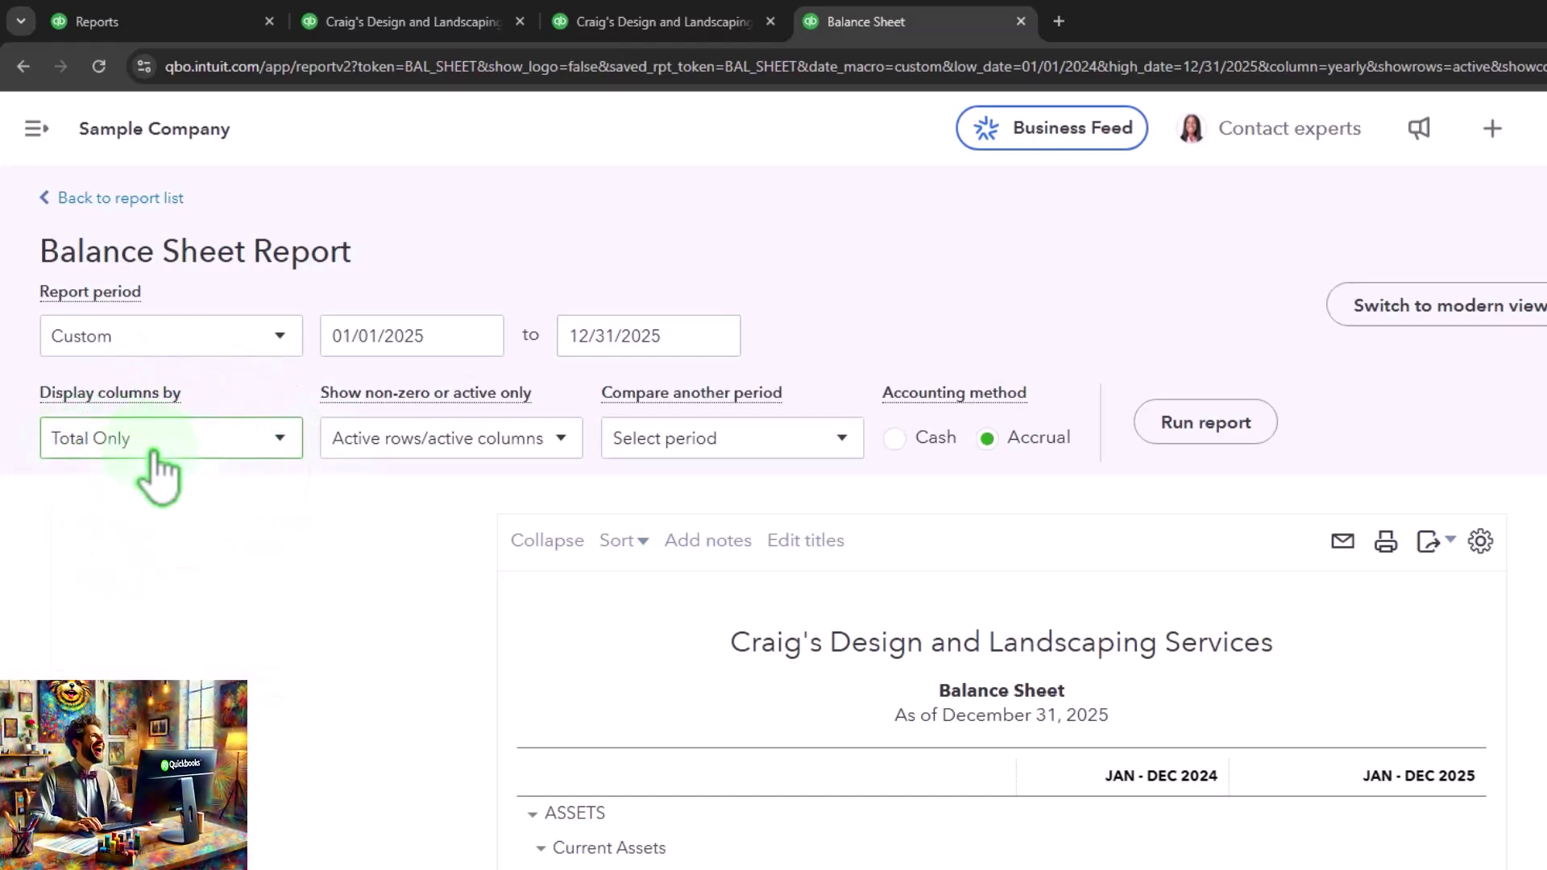
left_click(1243, 435)
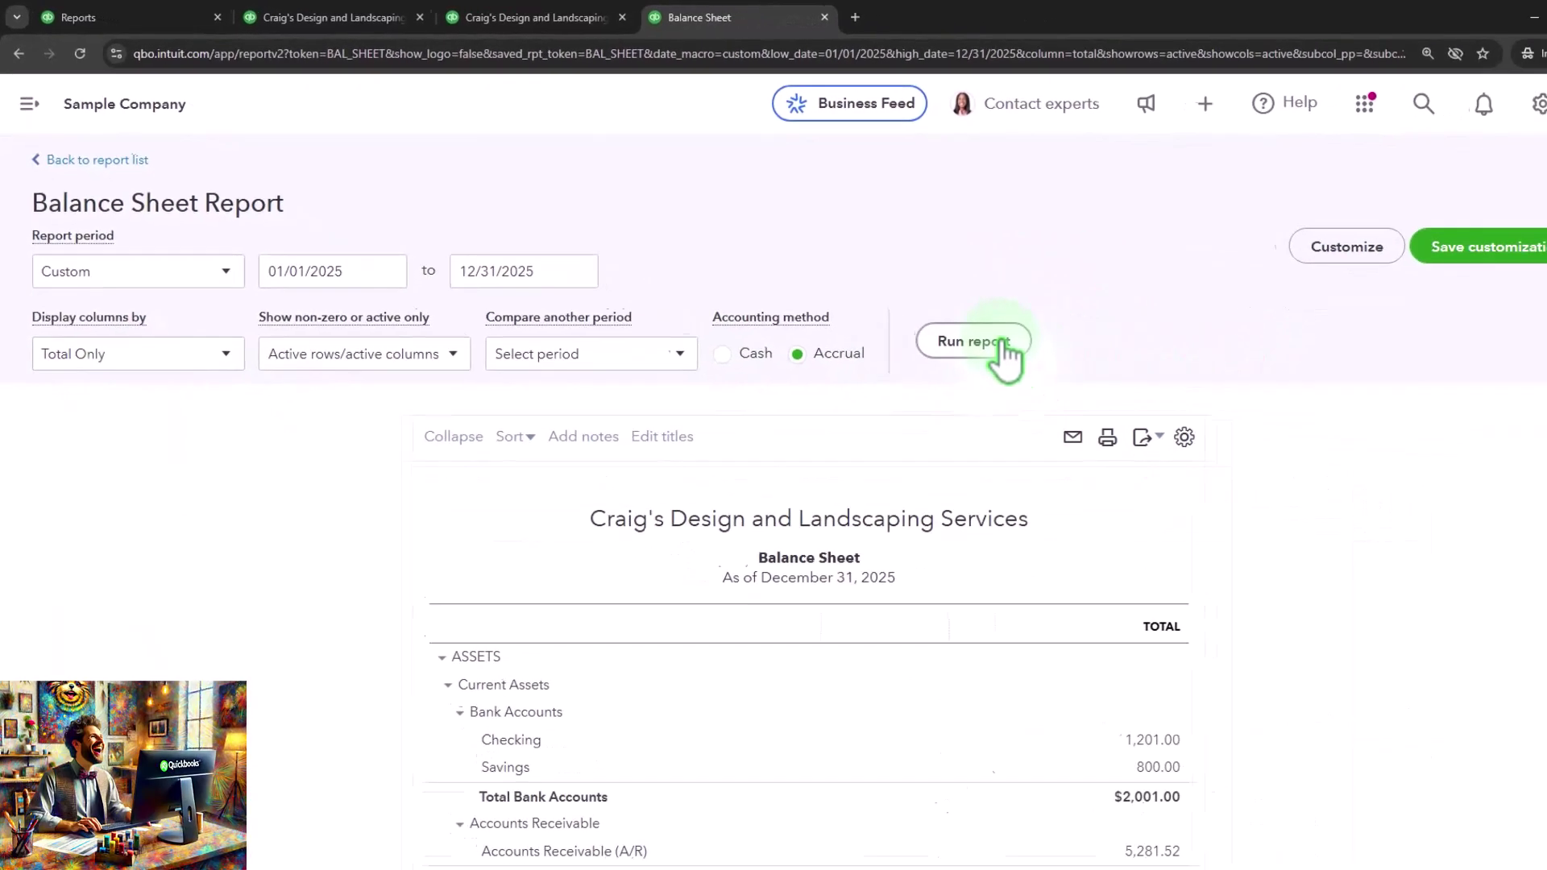
scroll(967, 346, "down", 3)
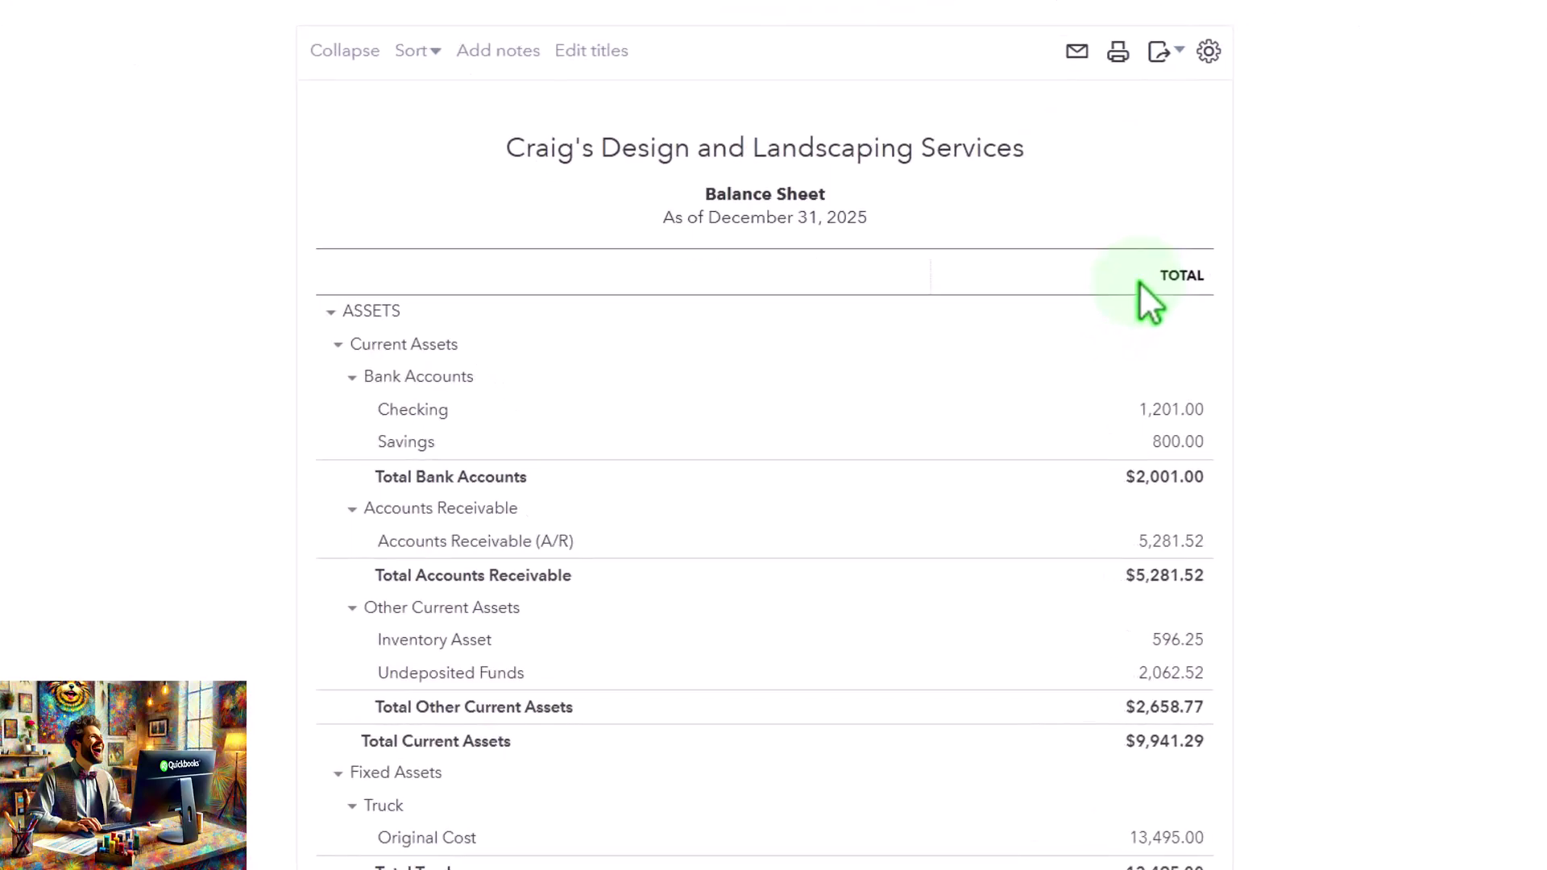
scroll(1122, 299, "up", 3)
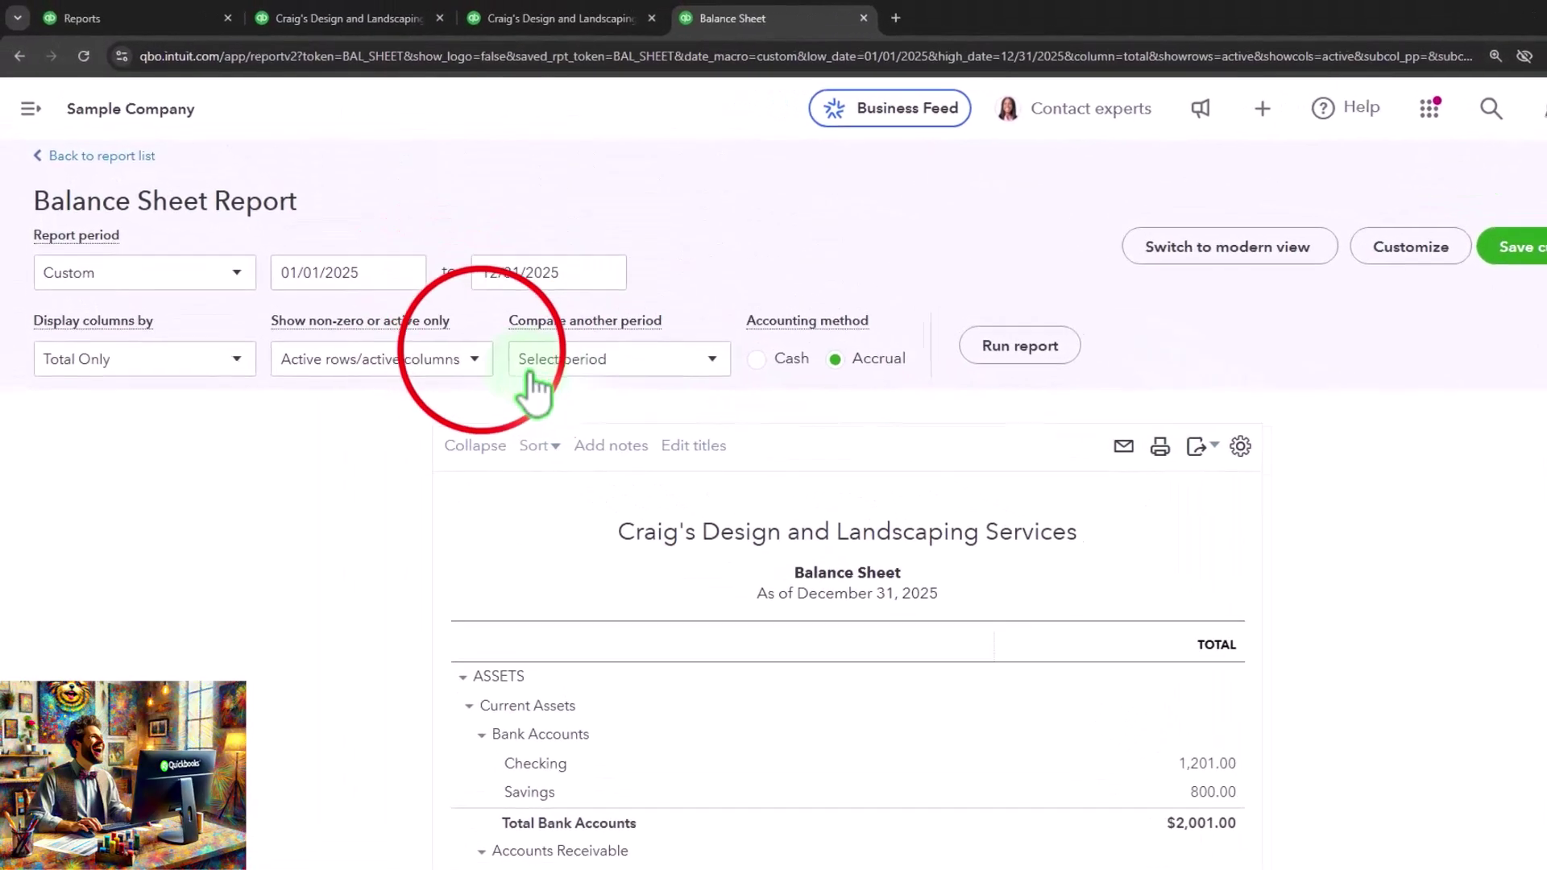
Open the Balance Sheet's options for comparing another period
left_click(435, 325)
left_click(691, 385)
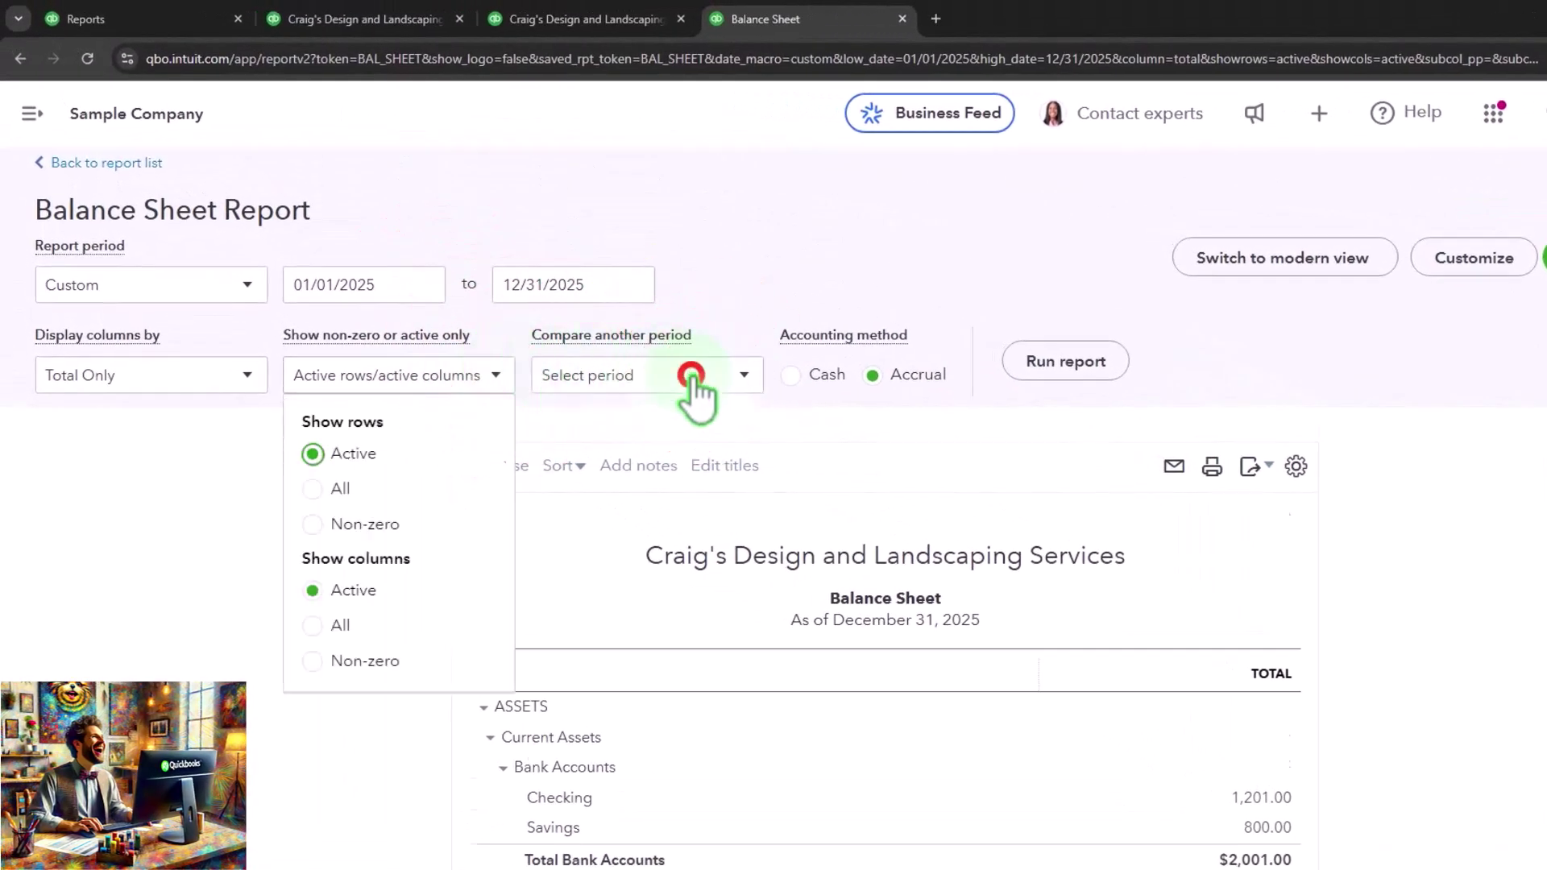
left_click(706, 383)
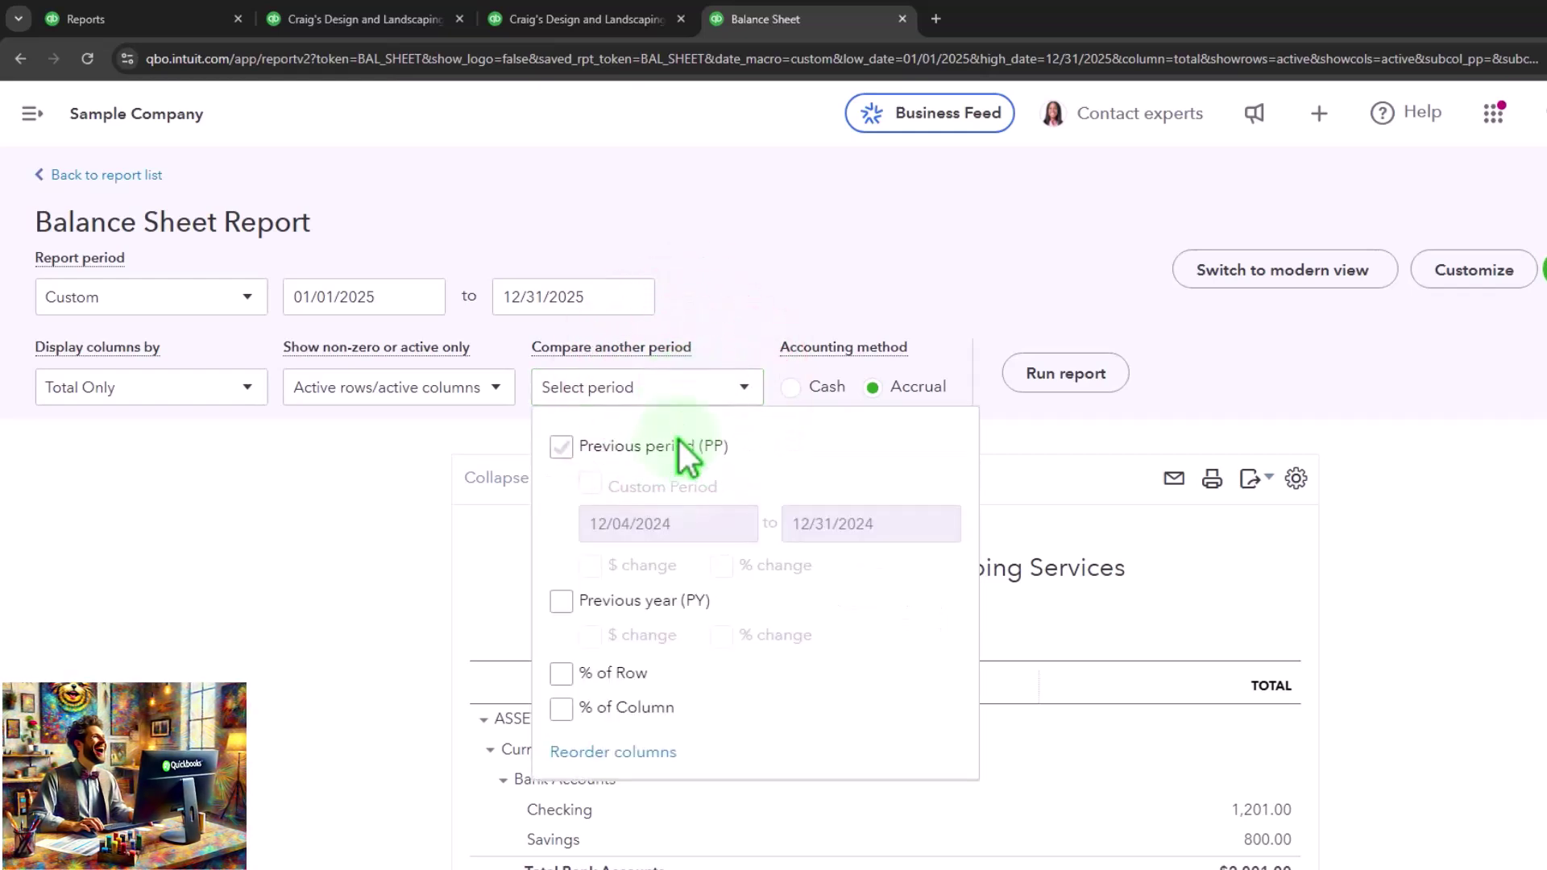
left_click(568, 451)
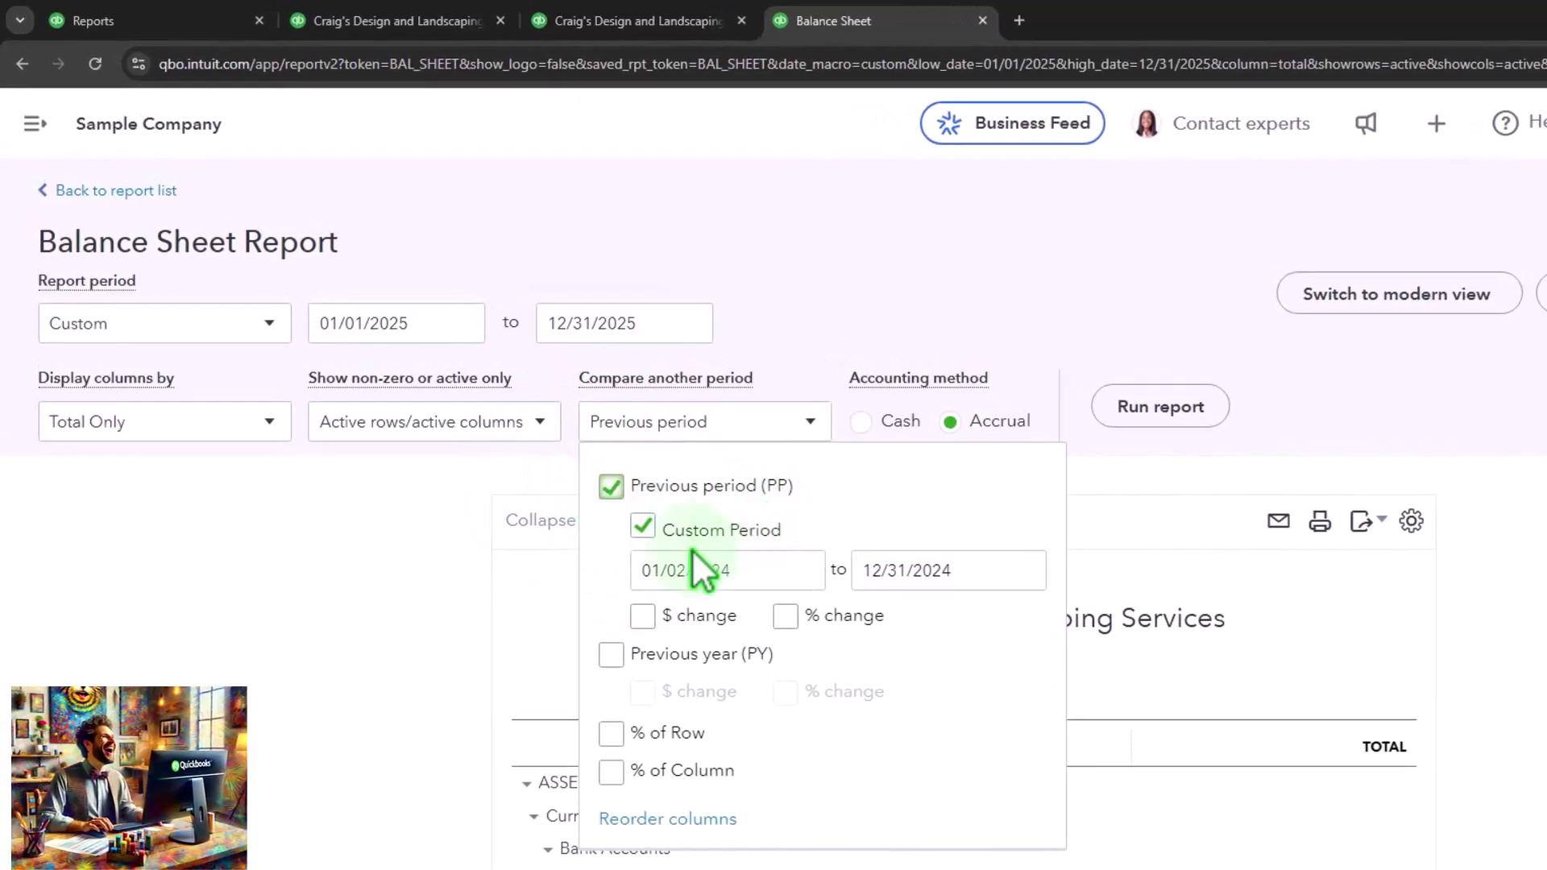
left_click(725, 556)
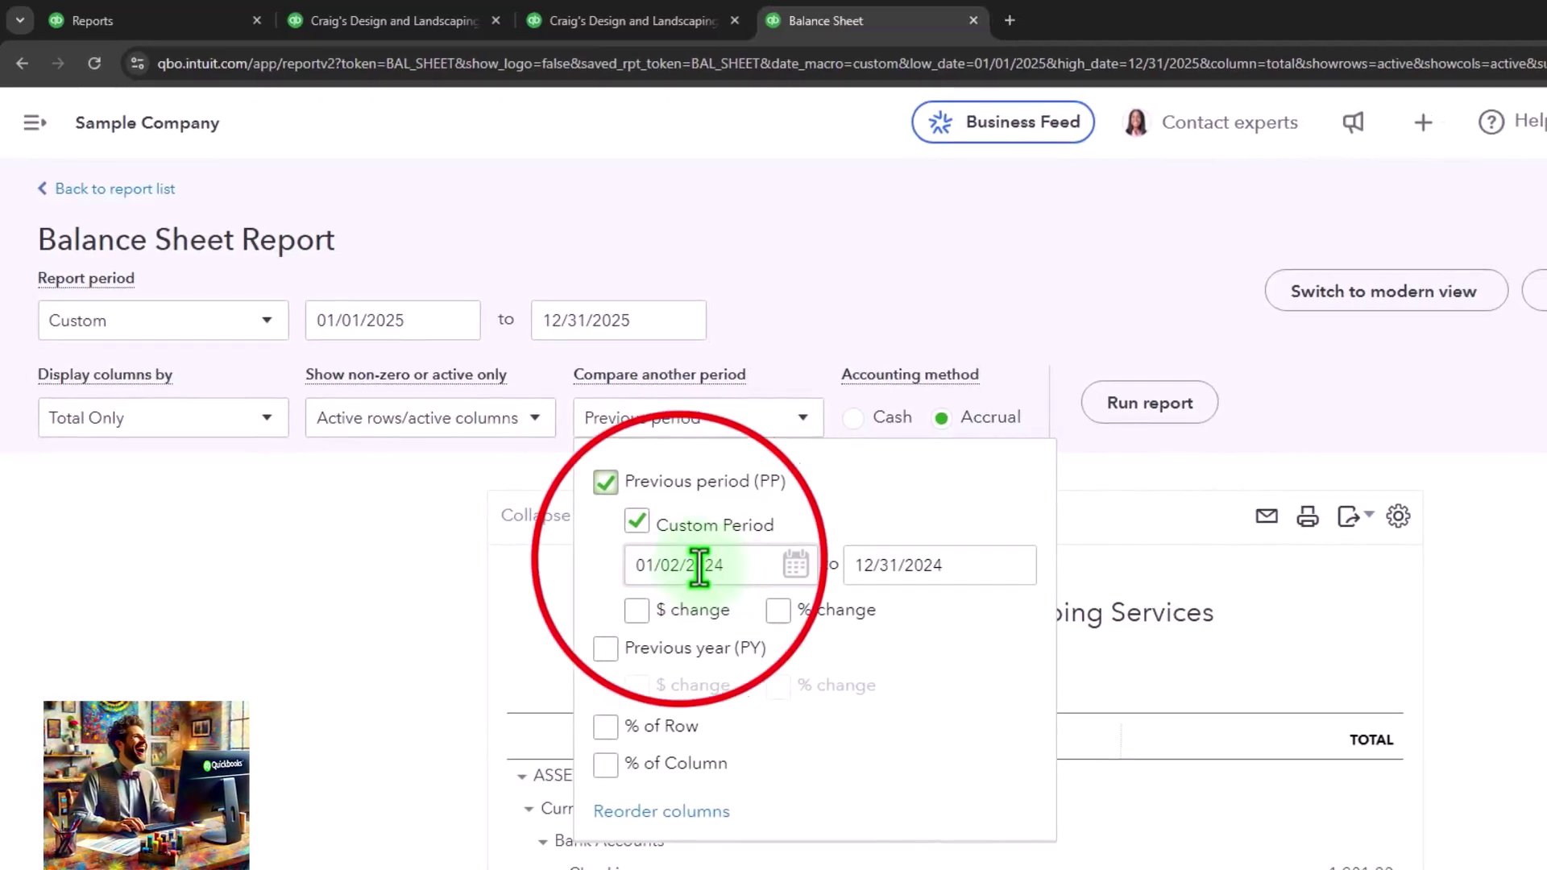
triple_click(681, 564)
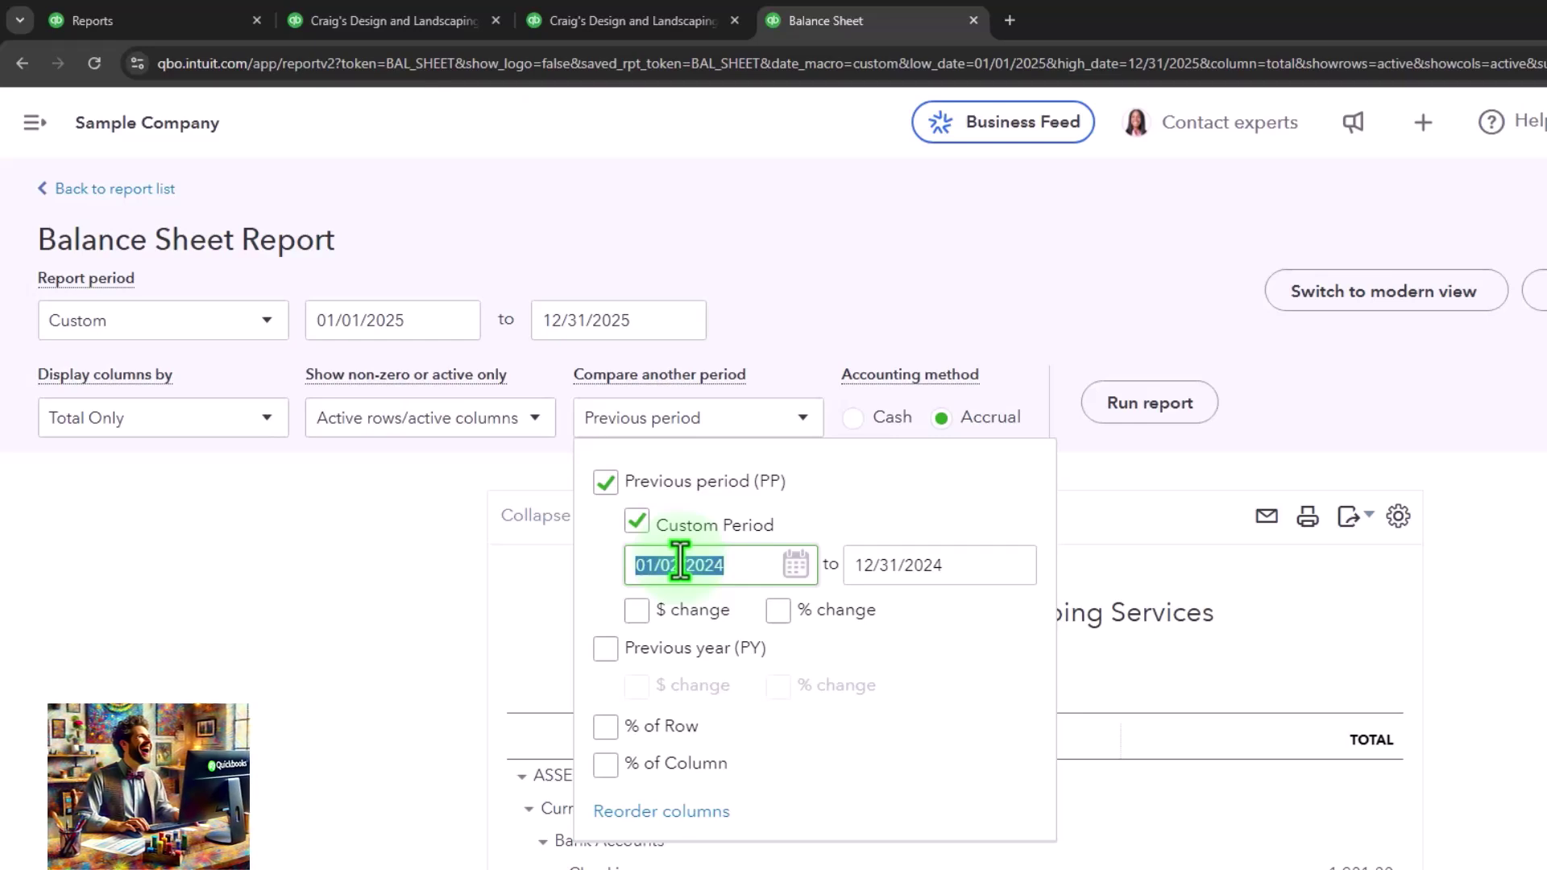
left_click(609, 482)
Compare the 2025 Balance Sheet with only the Previous year (PY) and run the report
left_click(608, 647)
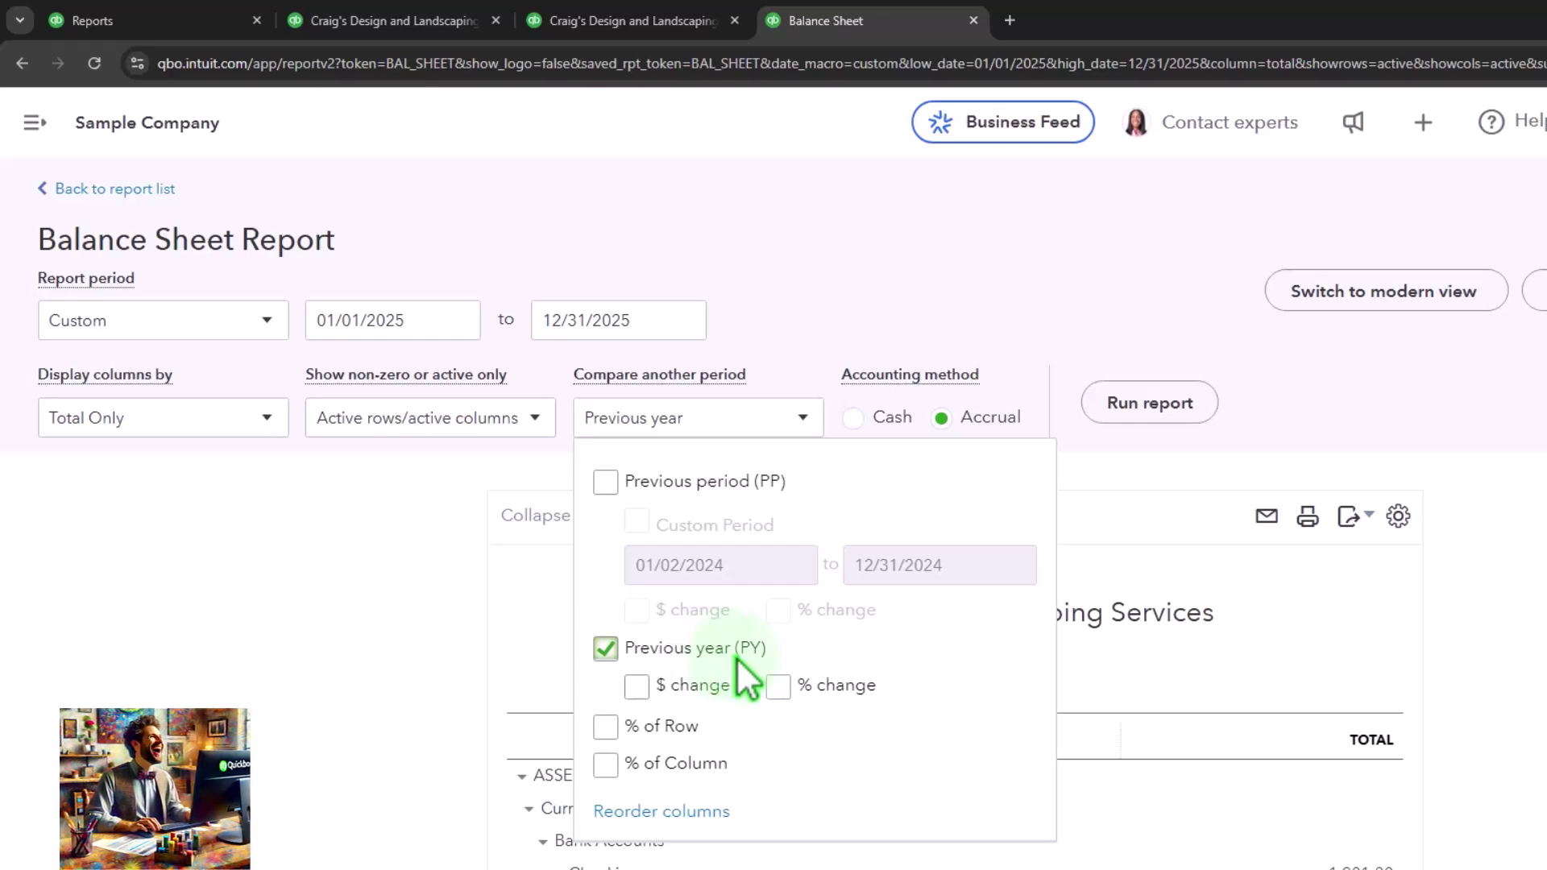
left_click(606, 482)
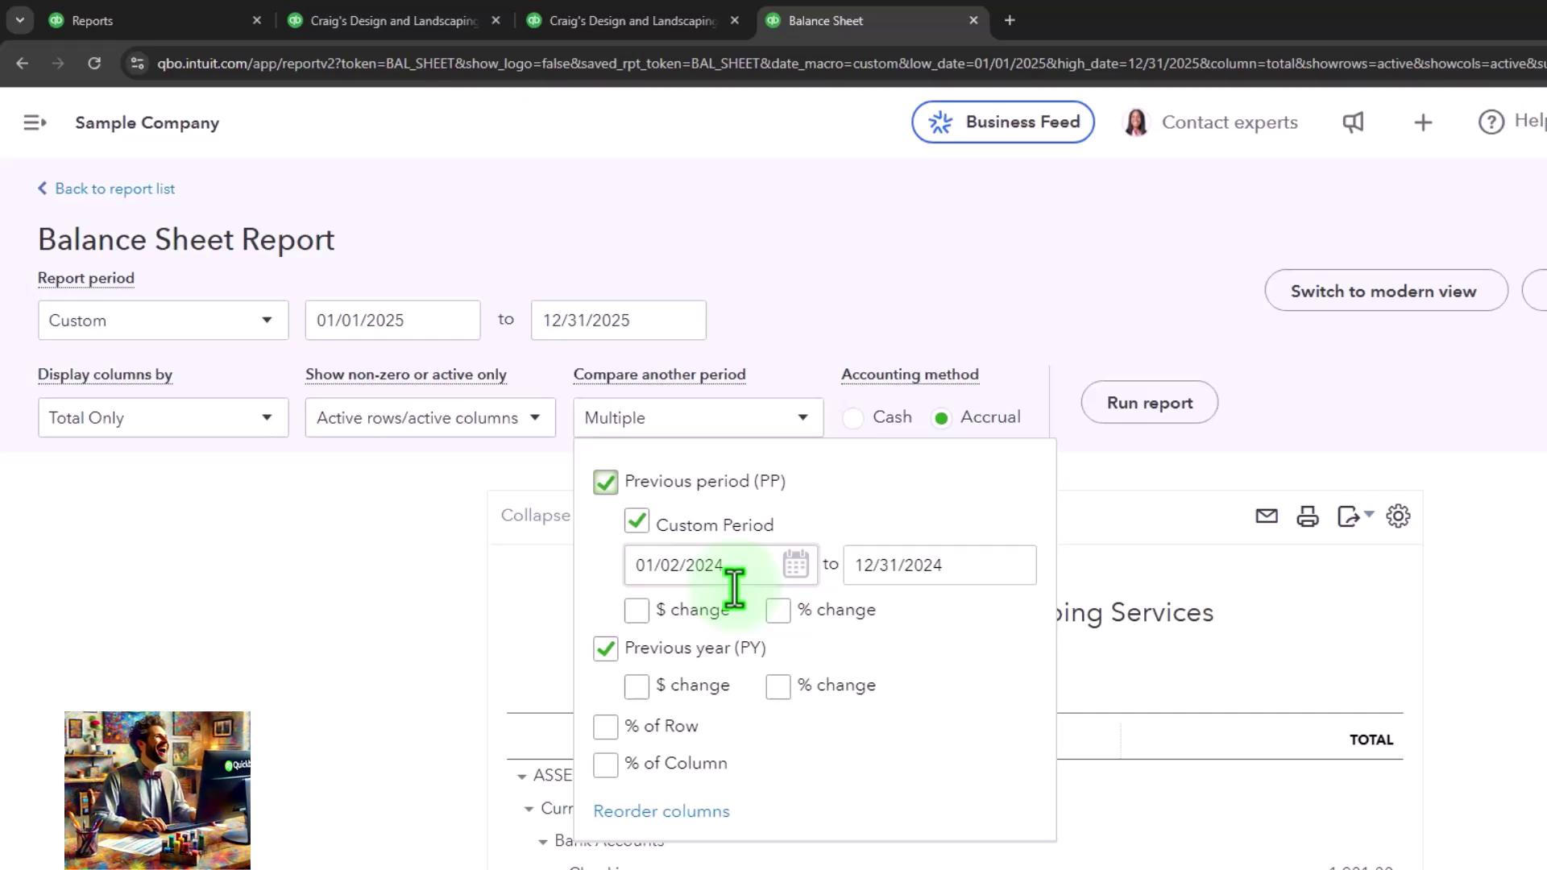
left_click(606, 484)
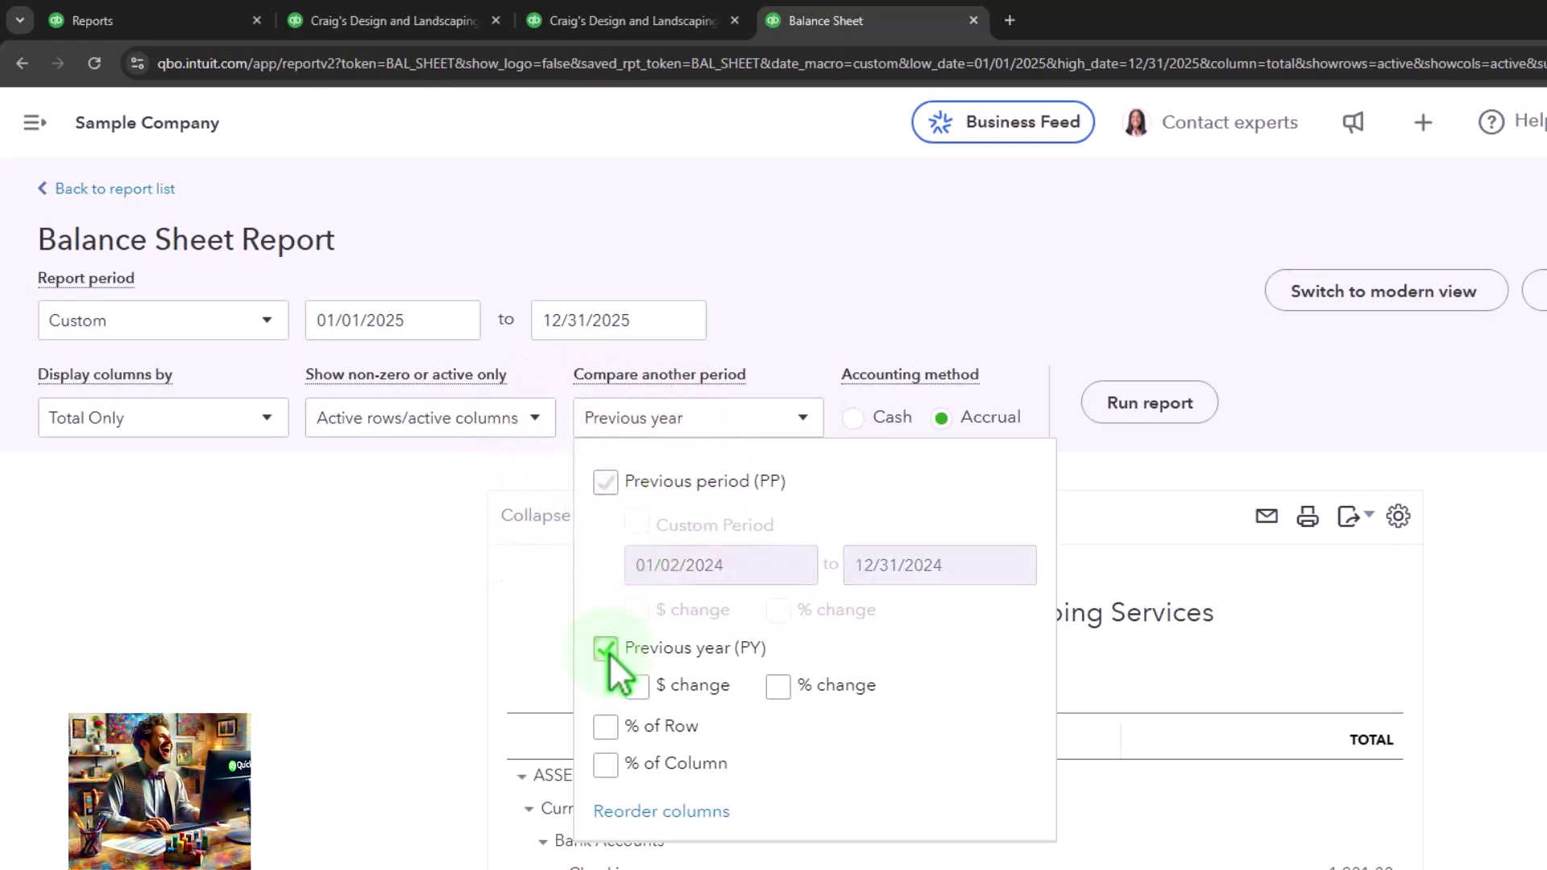
left_click(1152, 402)
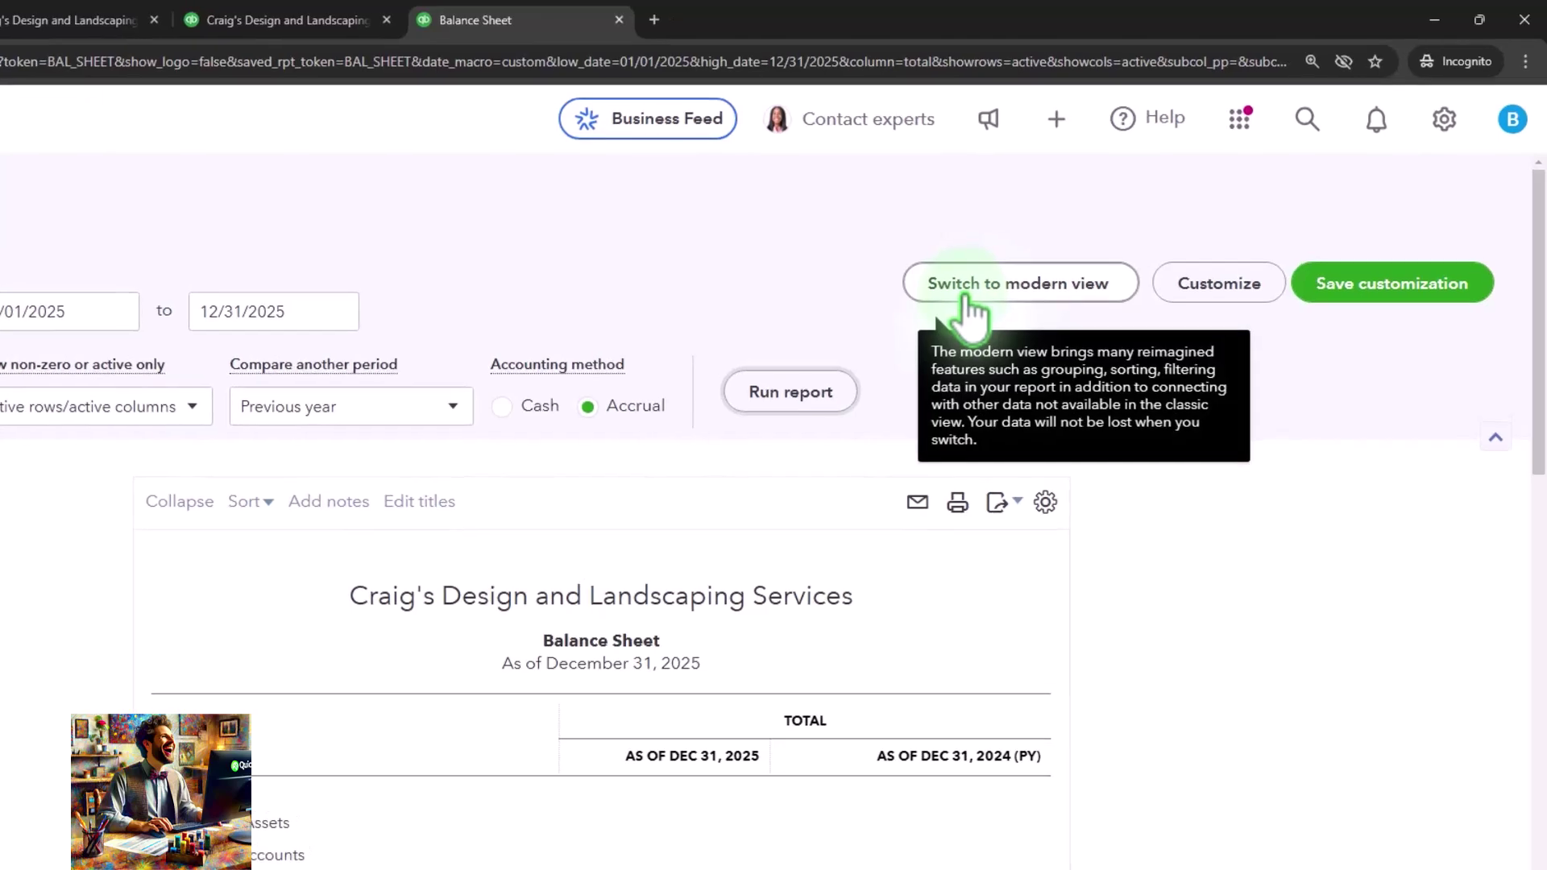
Examine the time period and calculation comparison options in the Balance Sheet's modern view, and return to the classic view
left_click(971, 310)
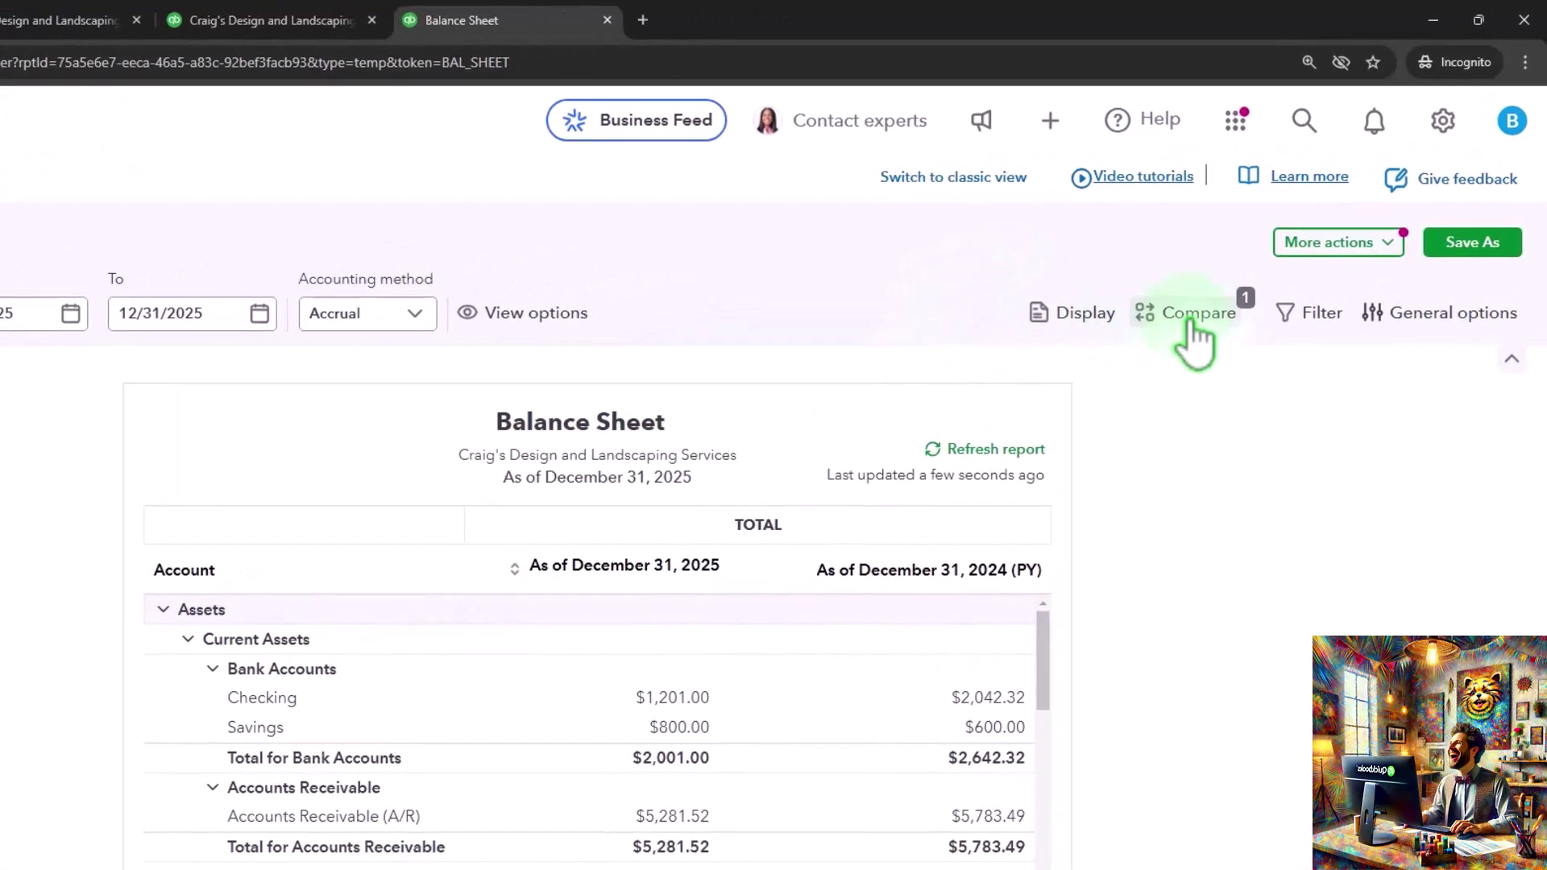
left_click(1197, 316)
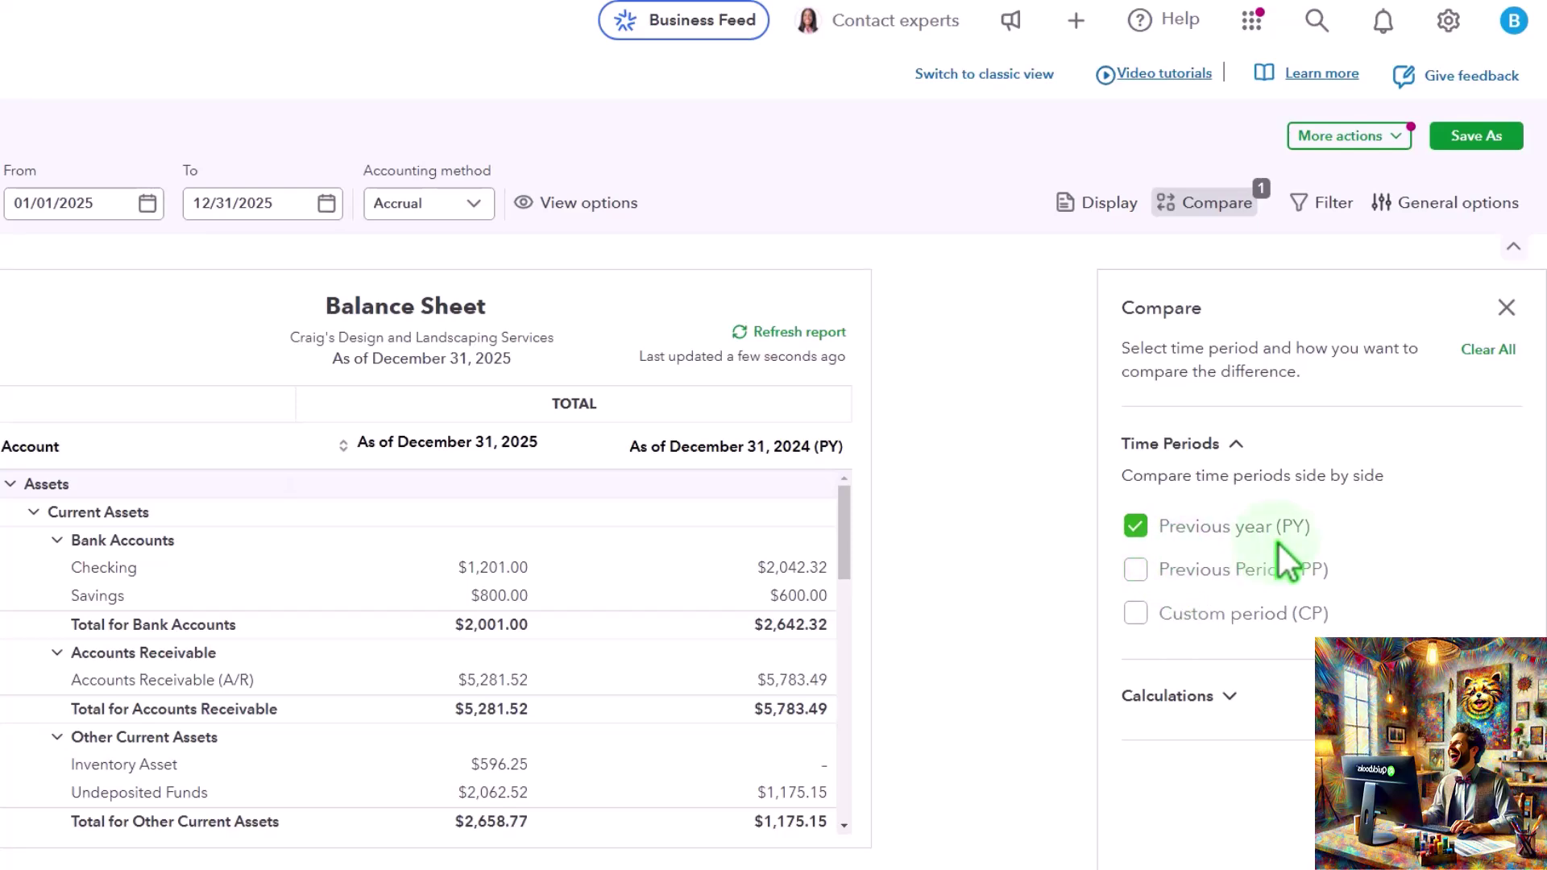
left_click(1227, 698)
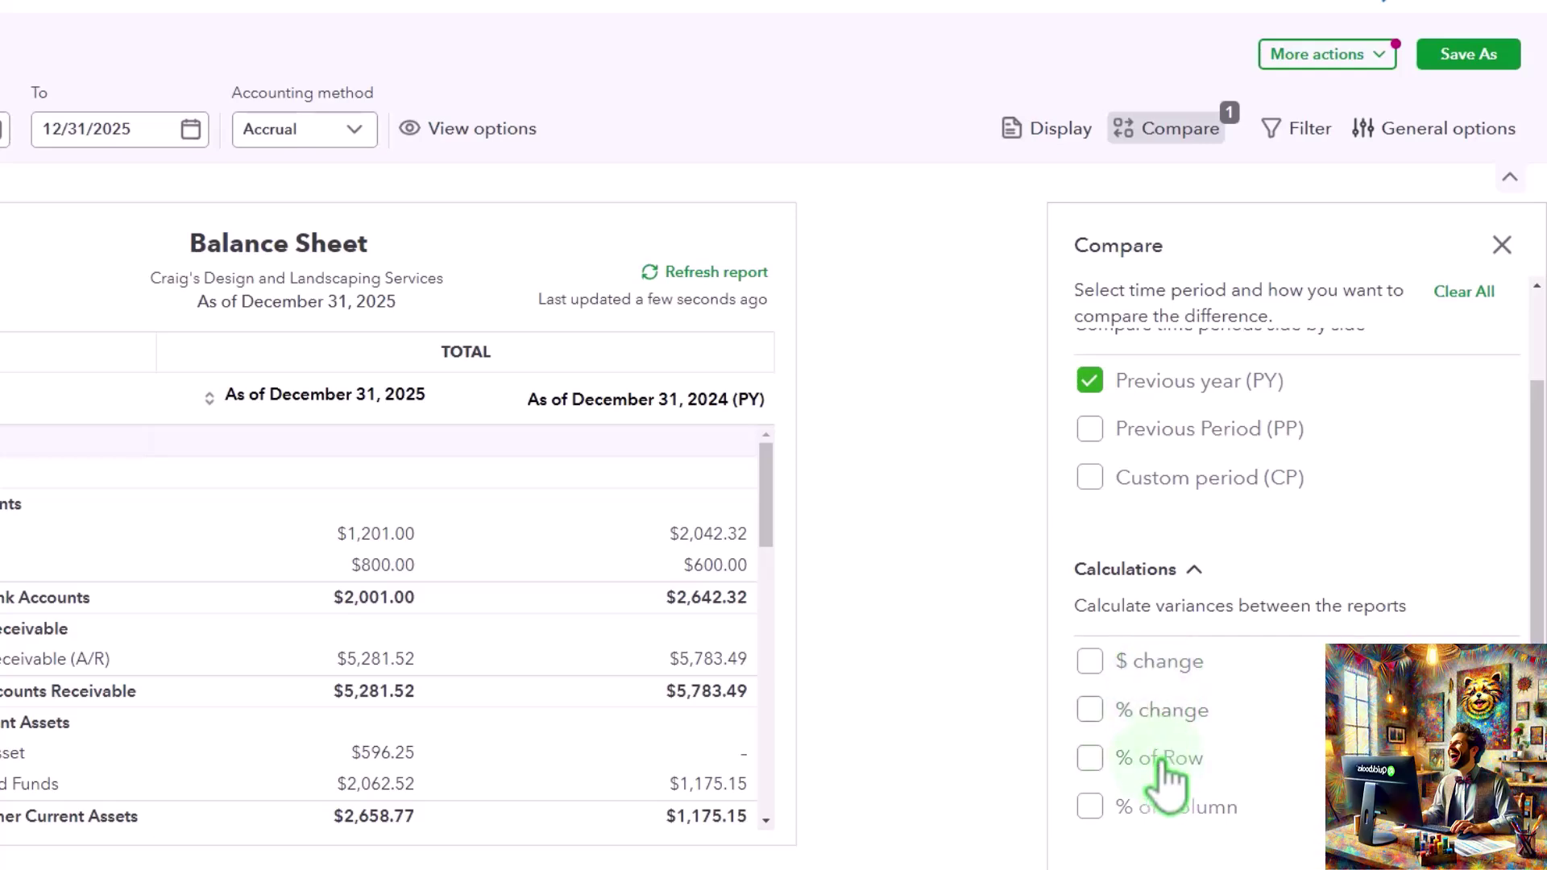
left_click(1502, 245)
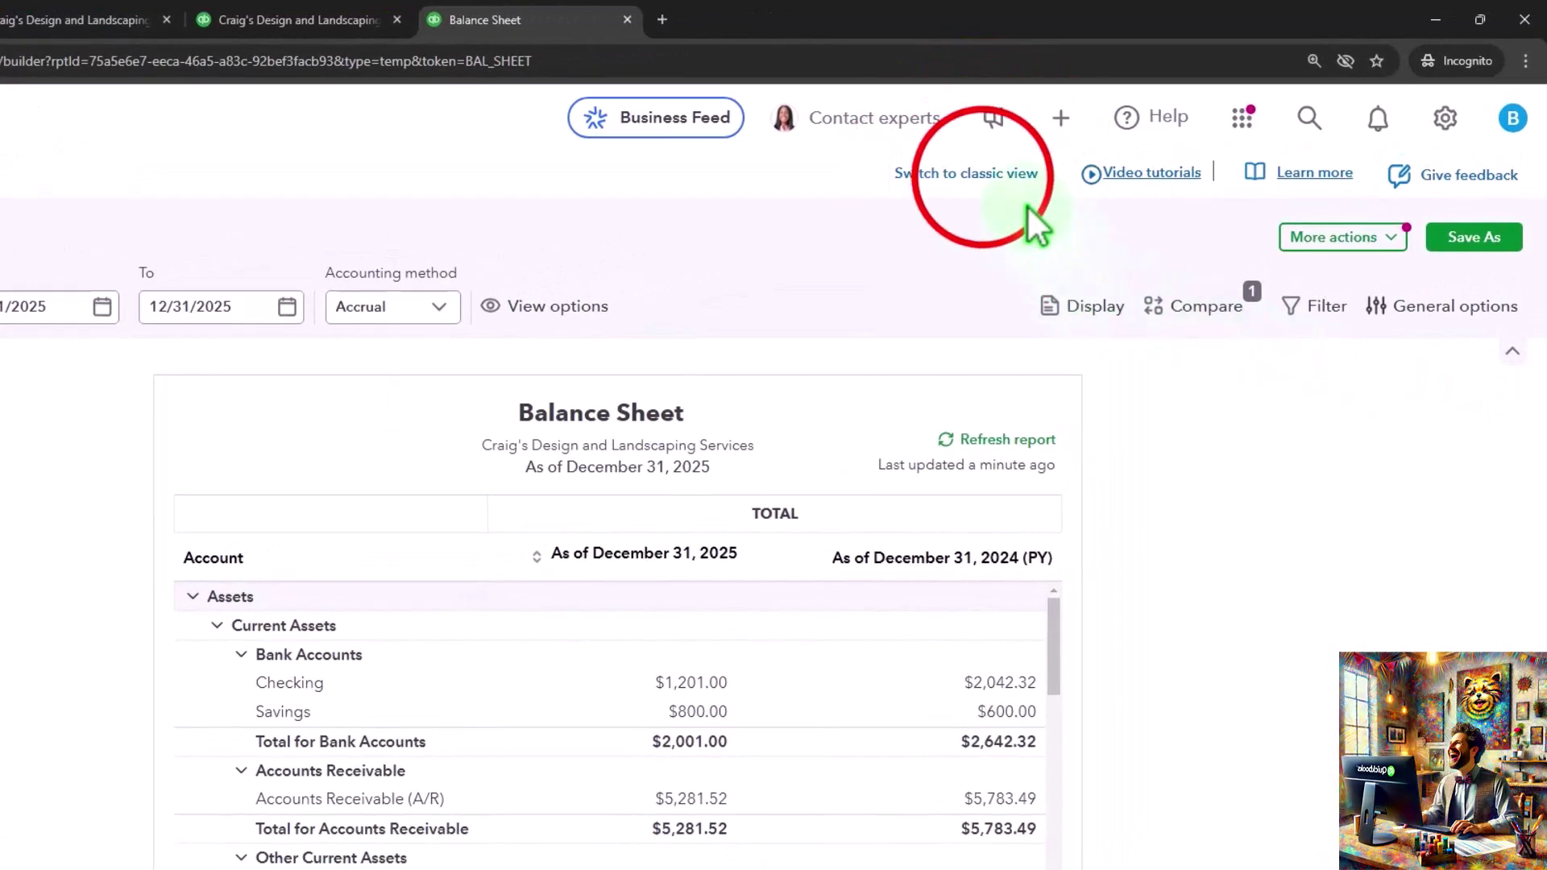
left_click(1008, 173)
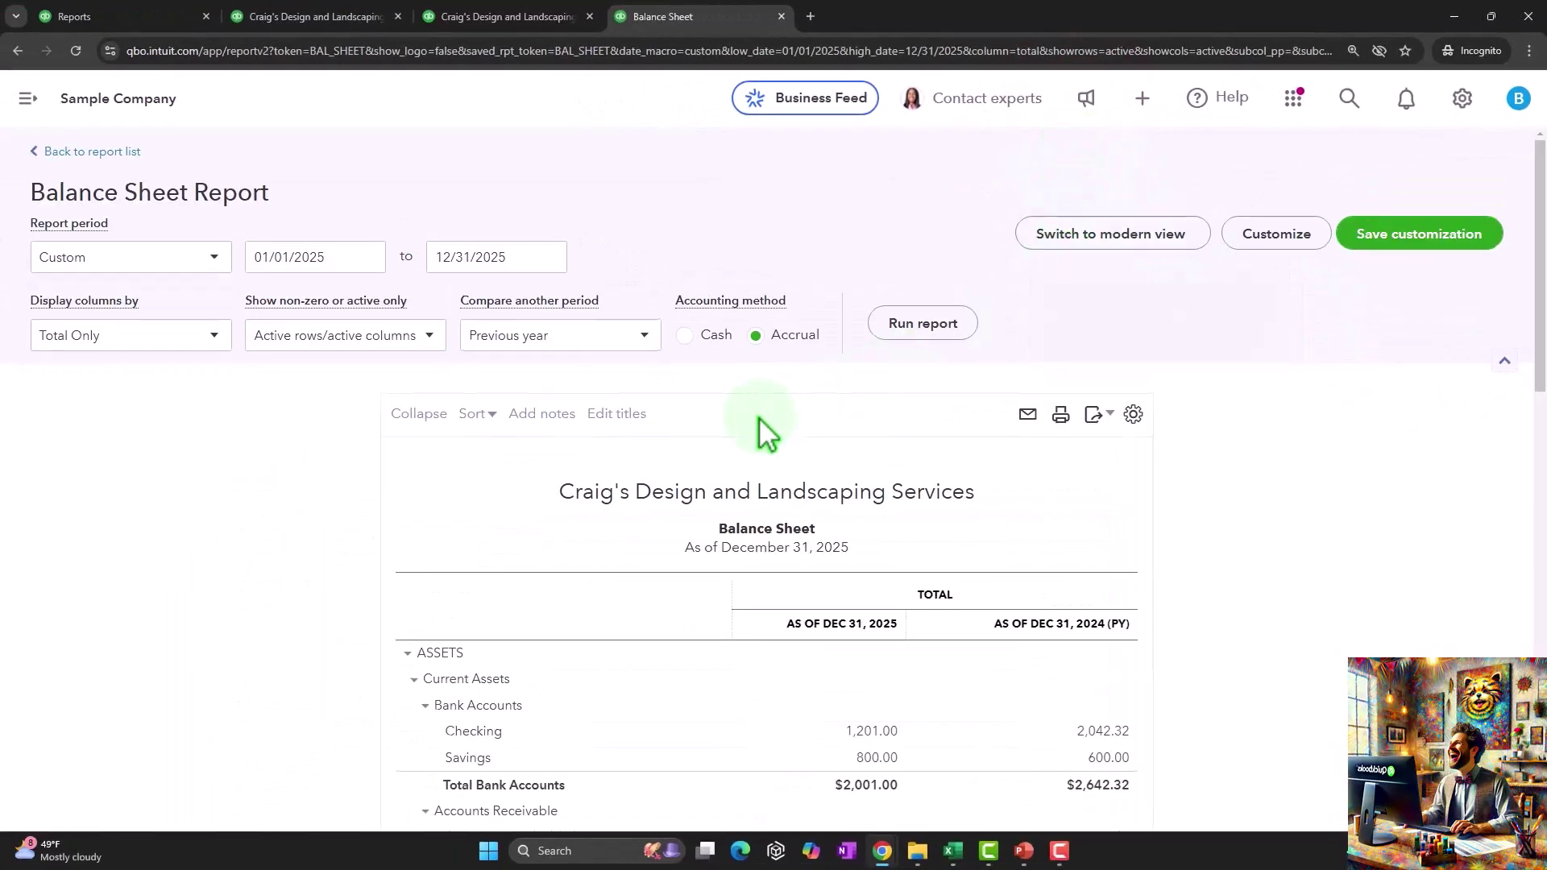
scroll(757, 417, "down", 2)
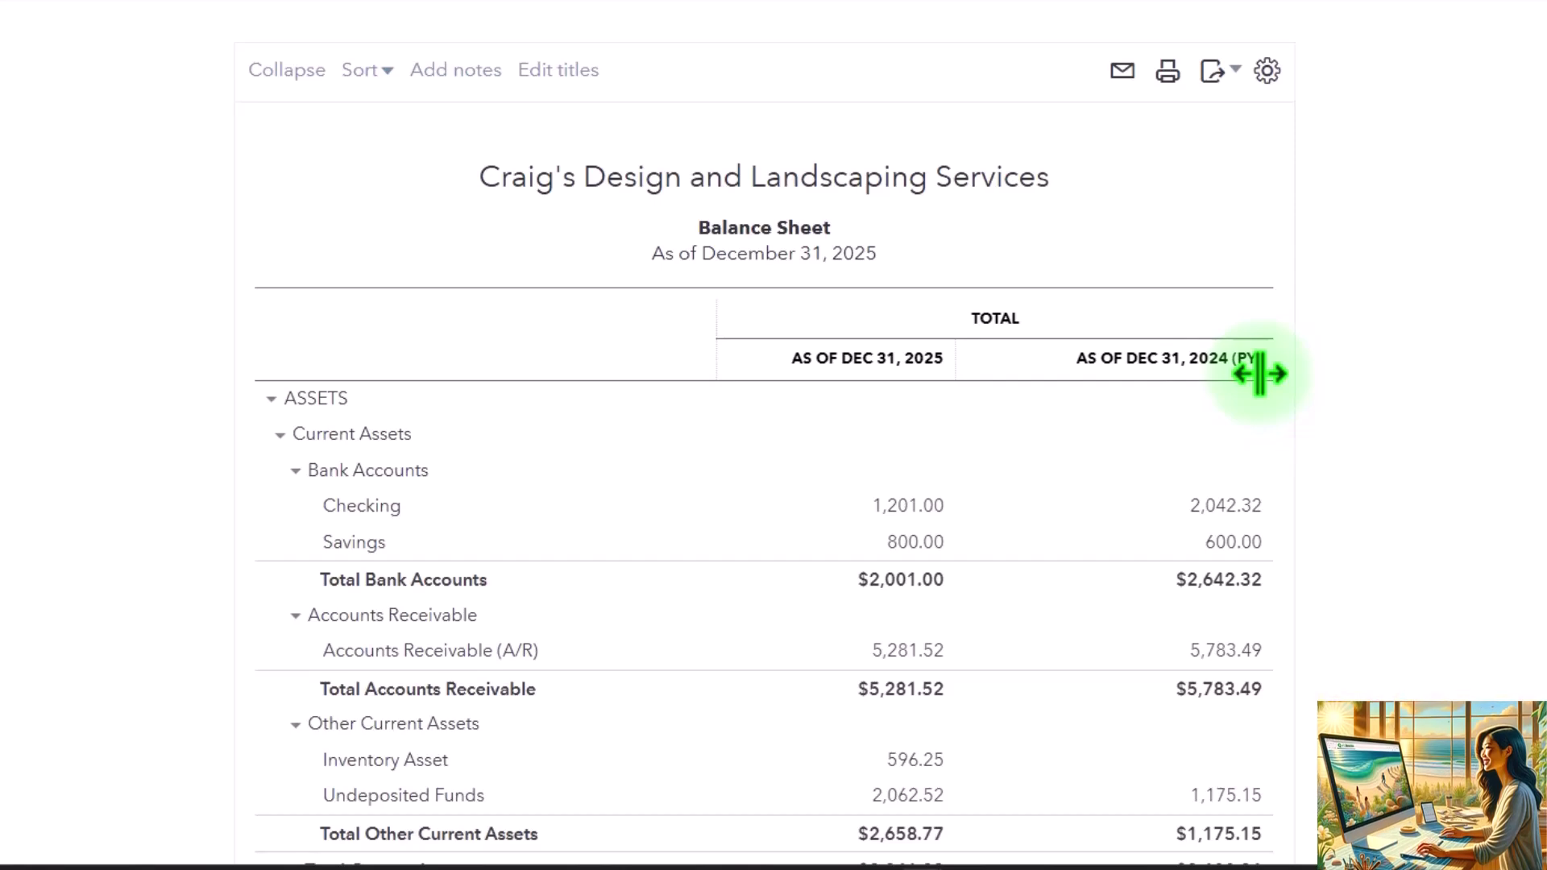
scroll(1193, 347, "up", 1)
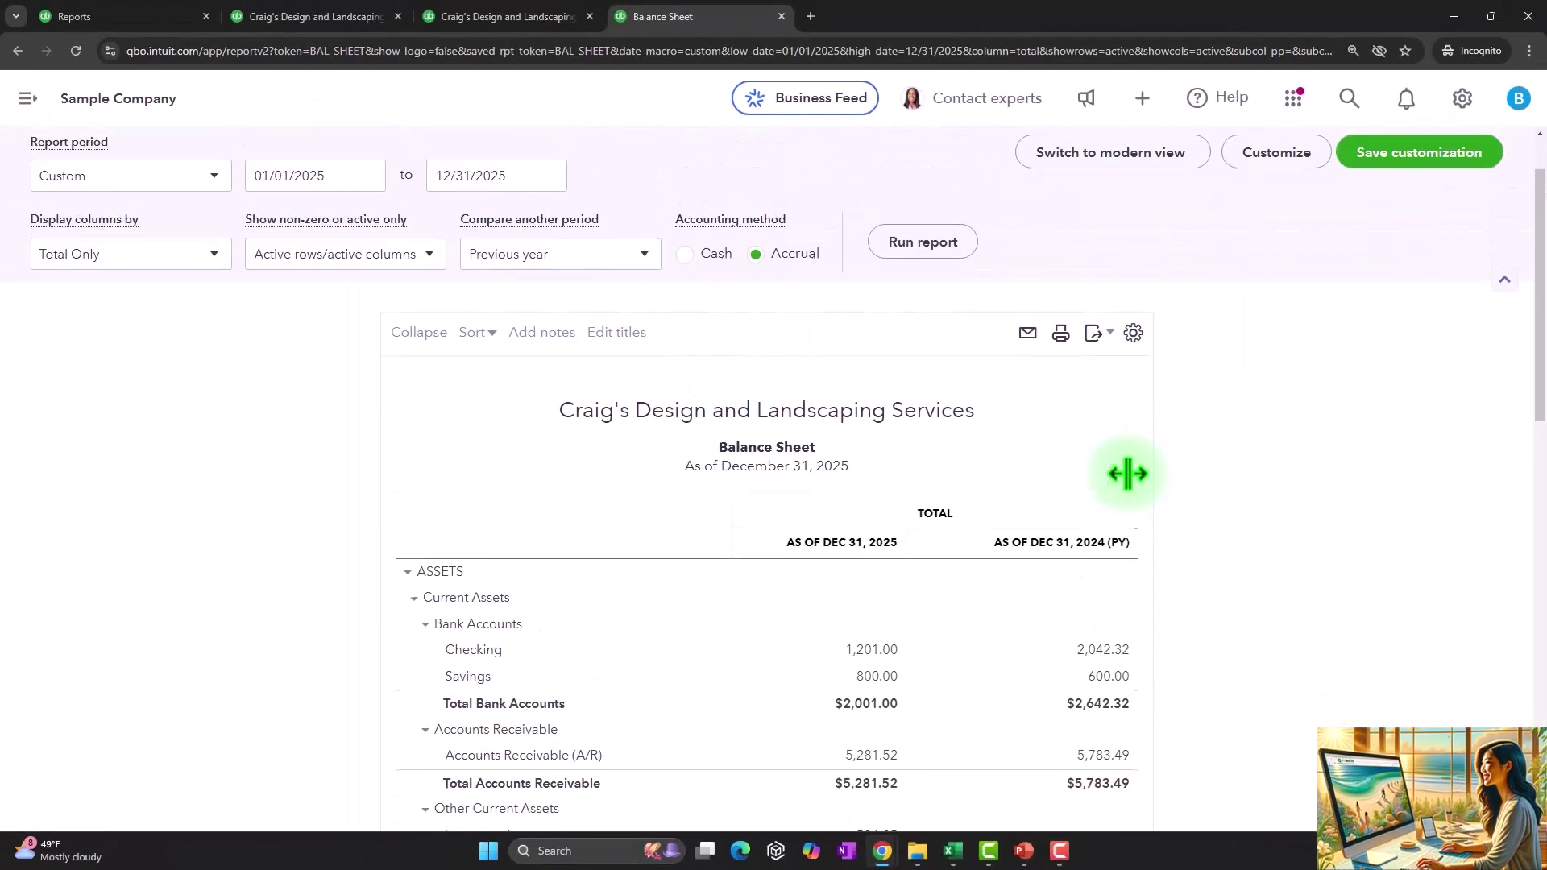
Add the $ change to the Balance Sheet's Previous year (PY) comparison and run the report
scroll(1132, 490, "up", 1)
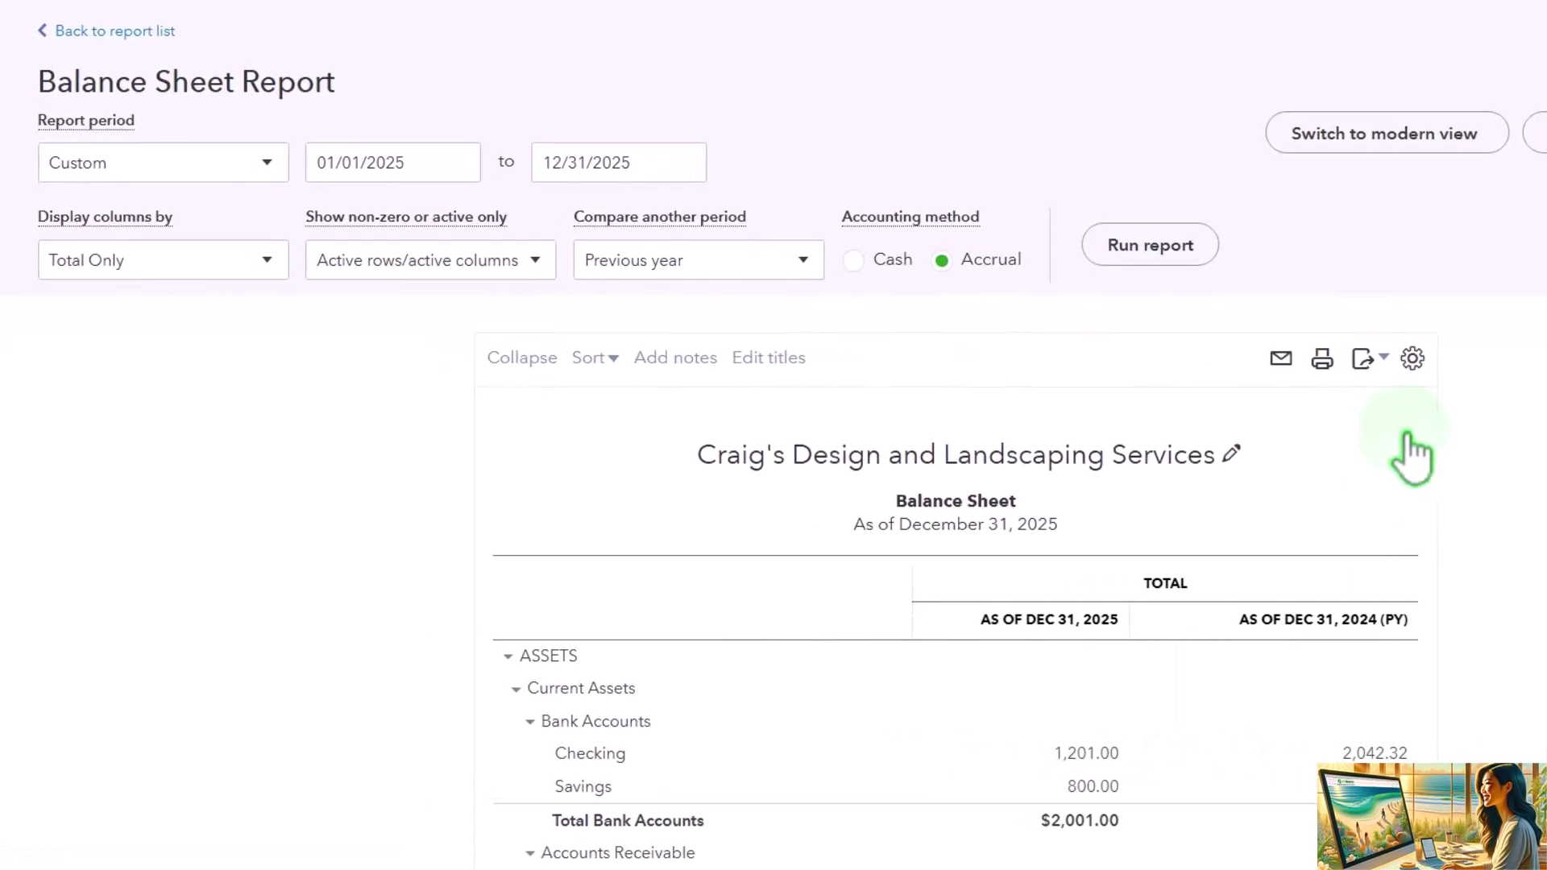
left_click(801, 270)
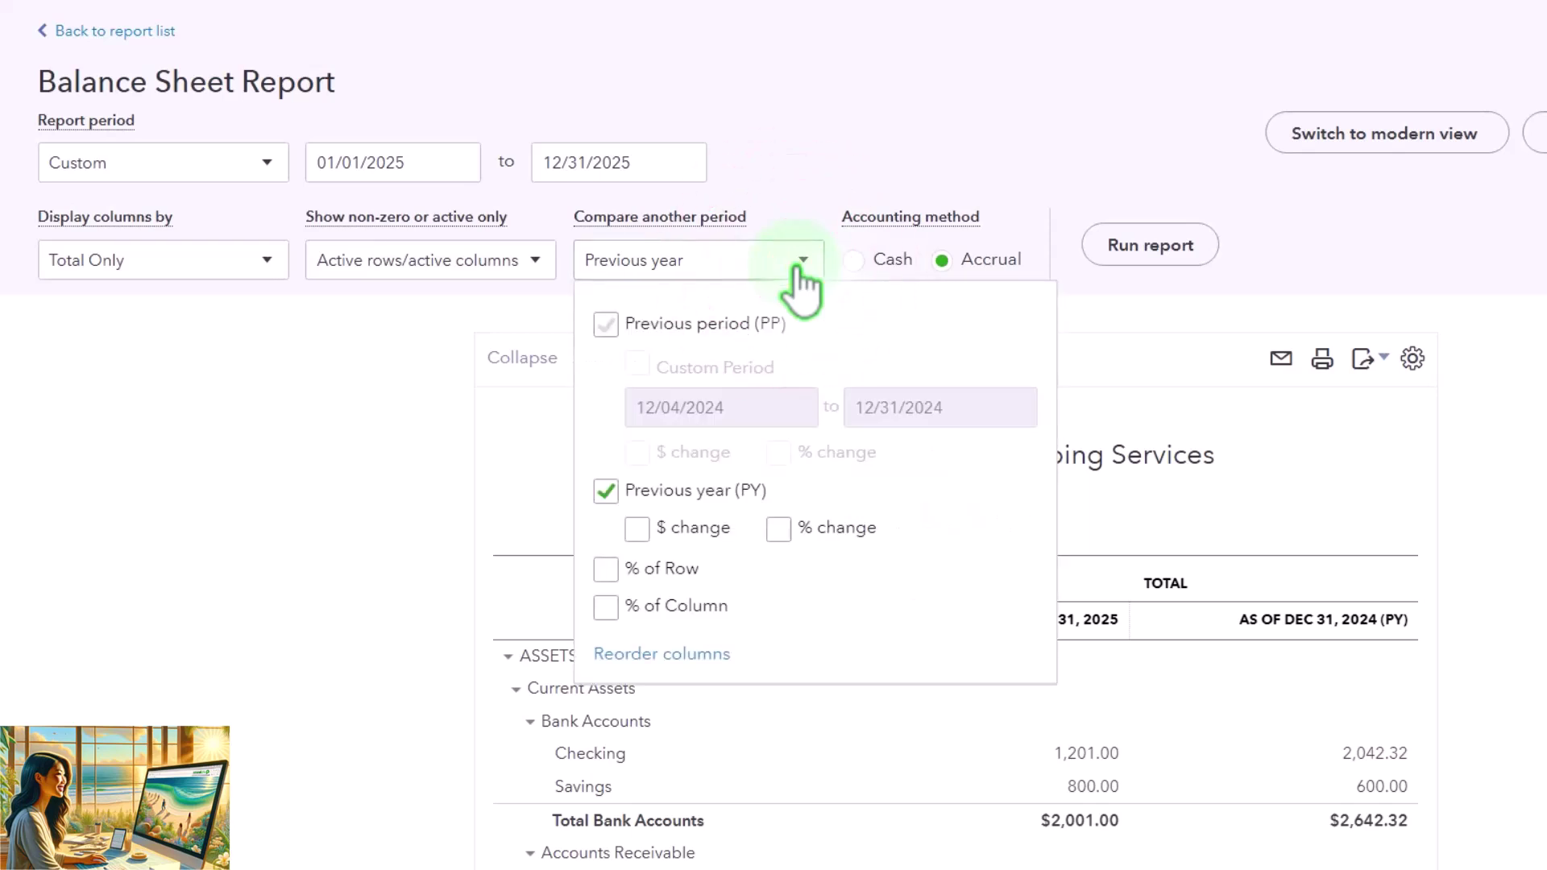
left_click(638, 530)
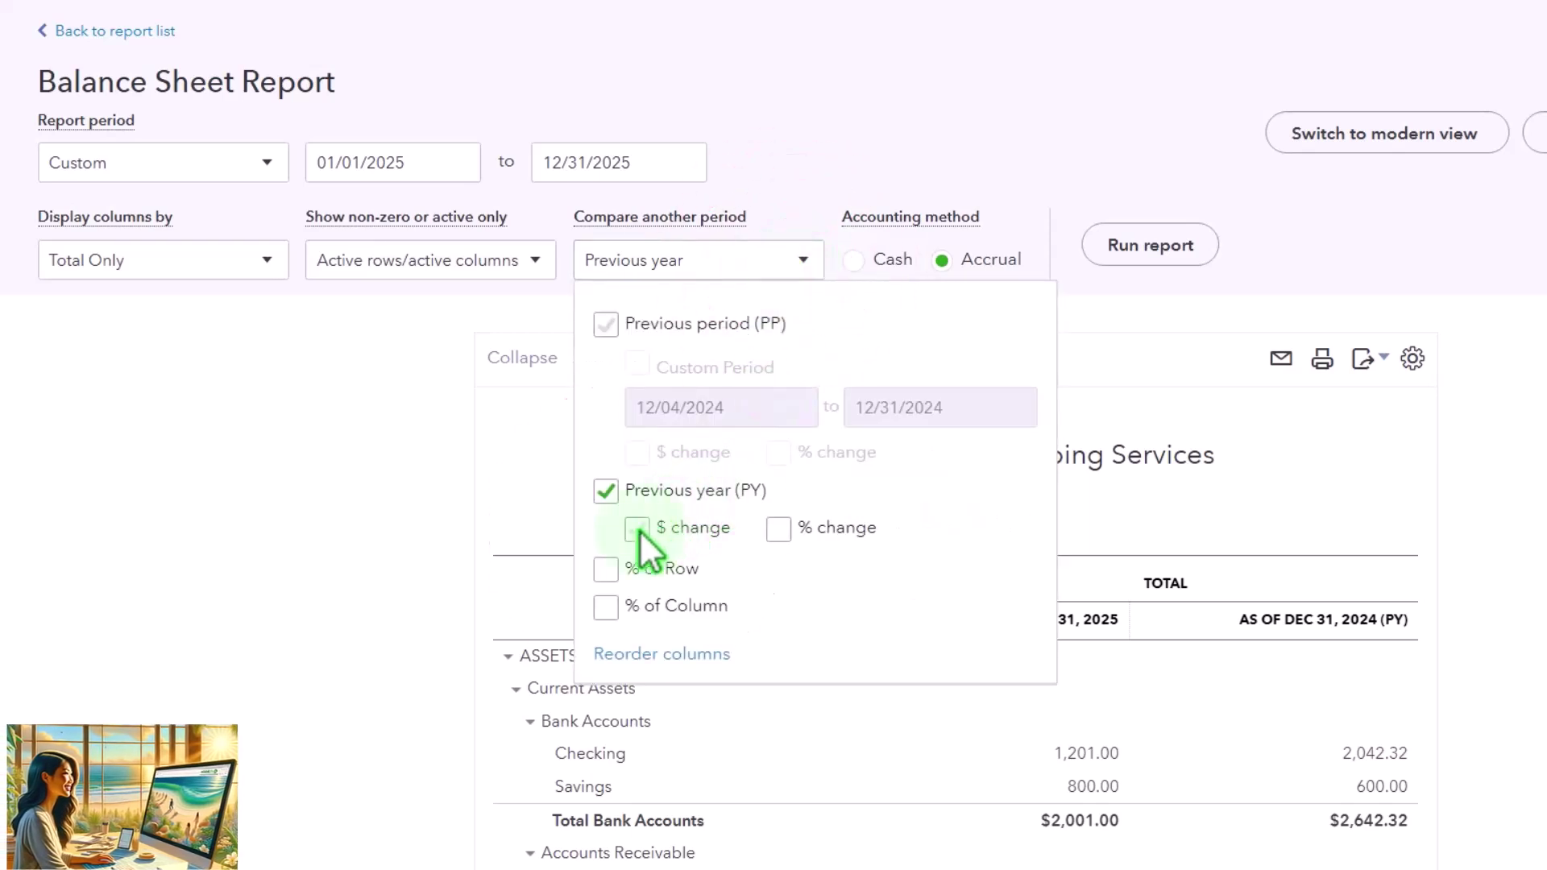
left_click(638, 529)
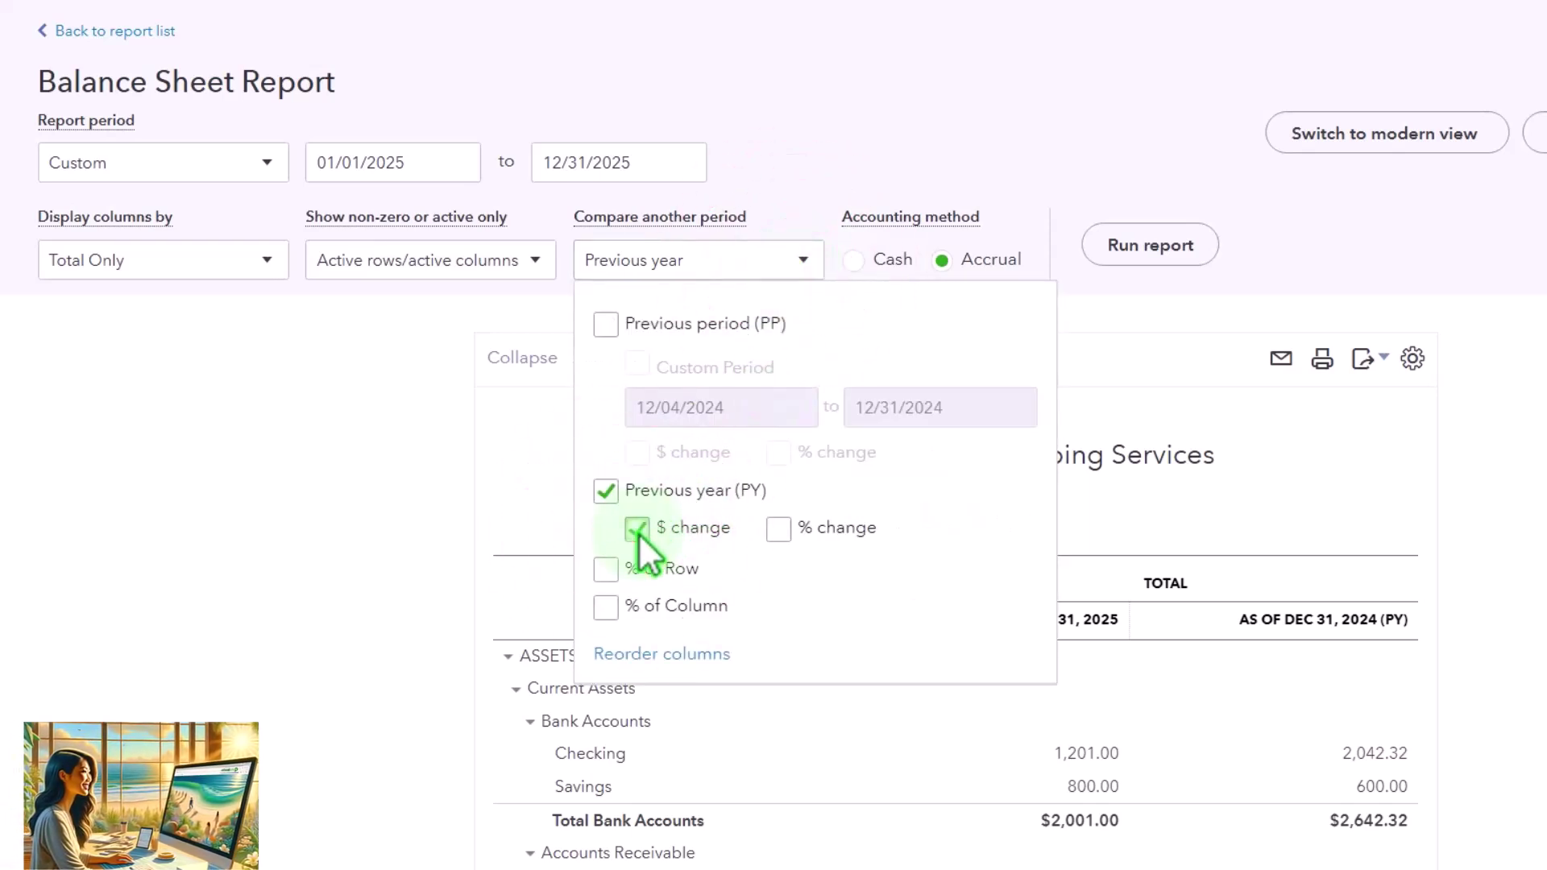
left_click(406, 541)
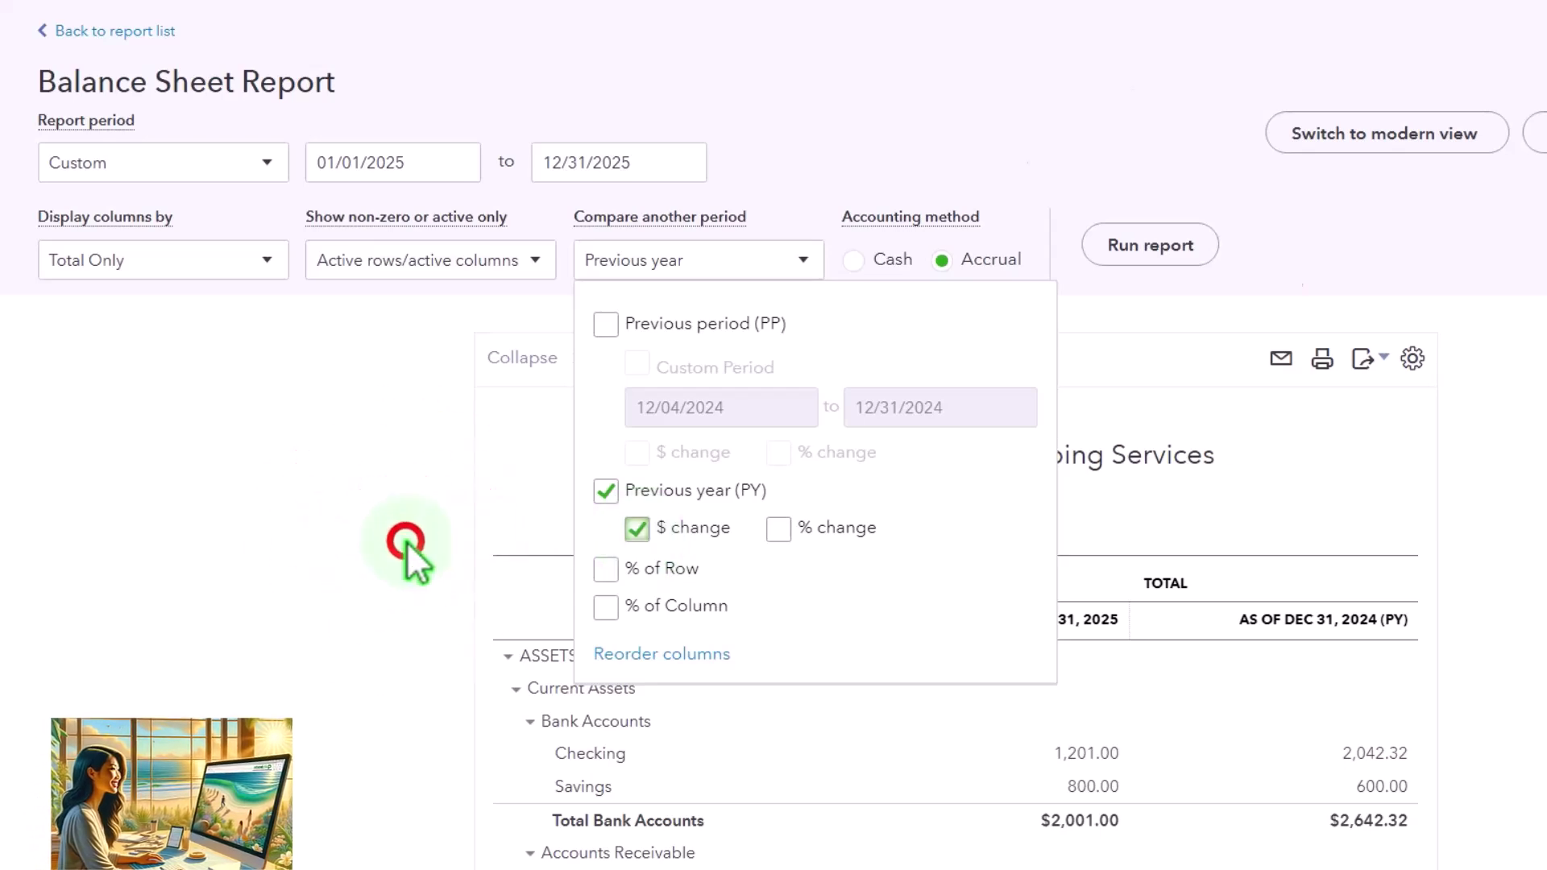
left_click(1150, 245)
scroll(1221, 685, "down", 5)
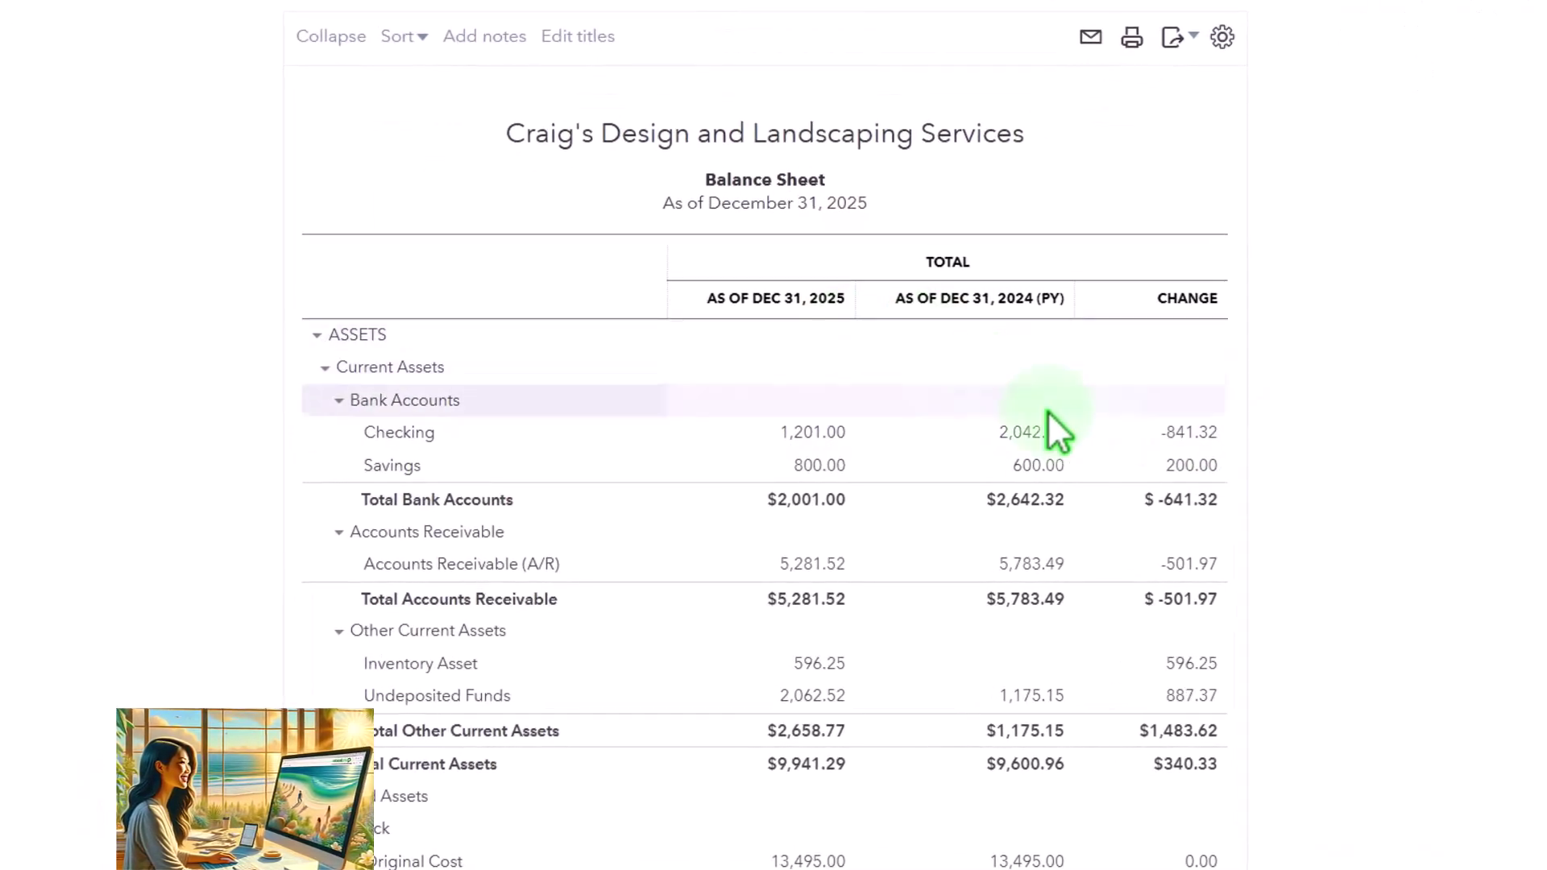
Examine how the $ change is set among the comparison calculations in the modern view, and return to the classic view
scroll(1044, 493, "up", 4)
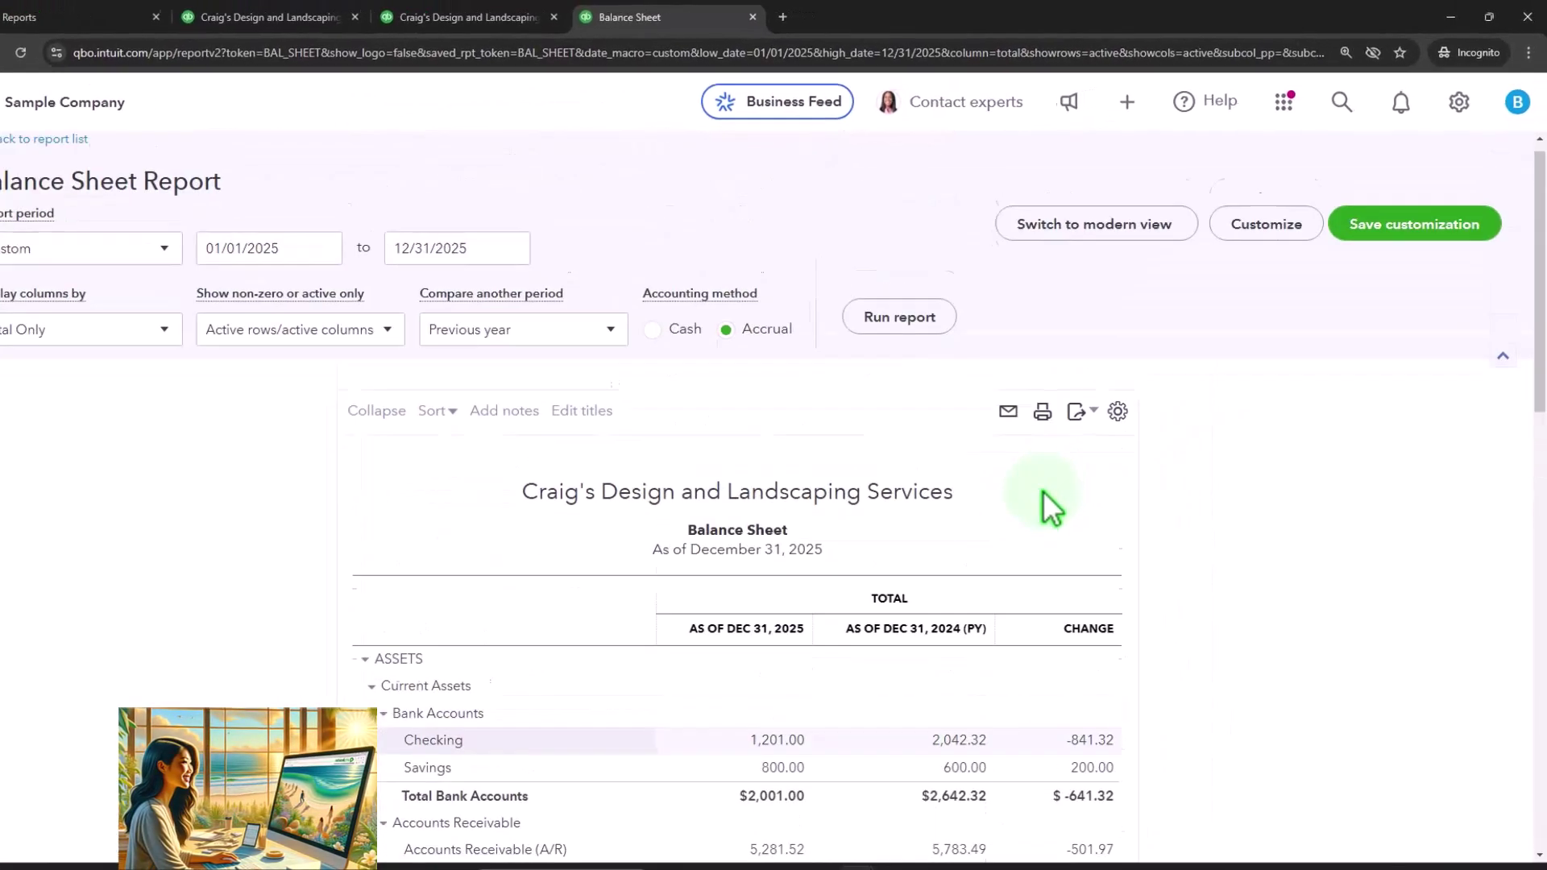
left_click(1100, 224)
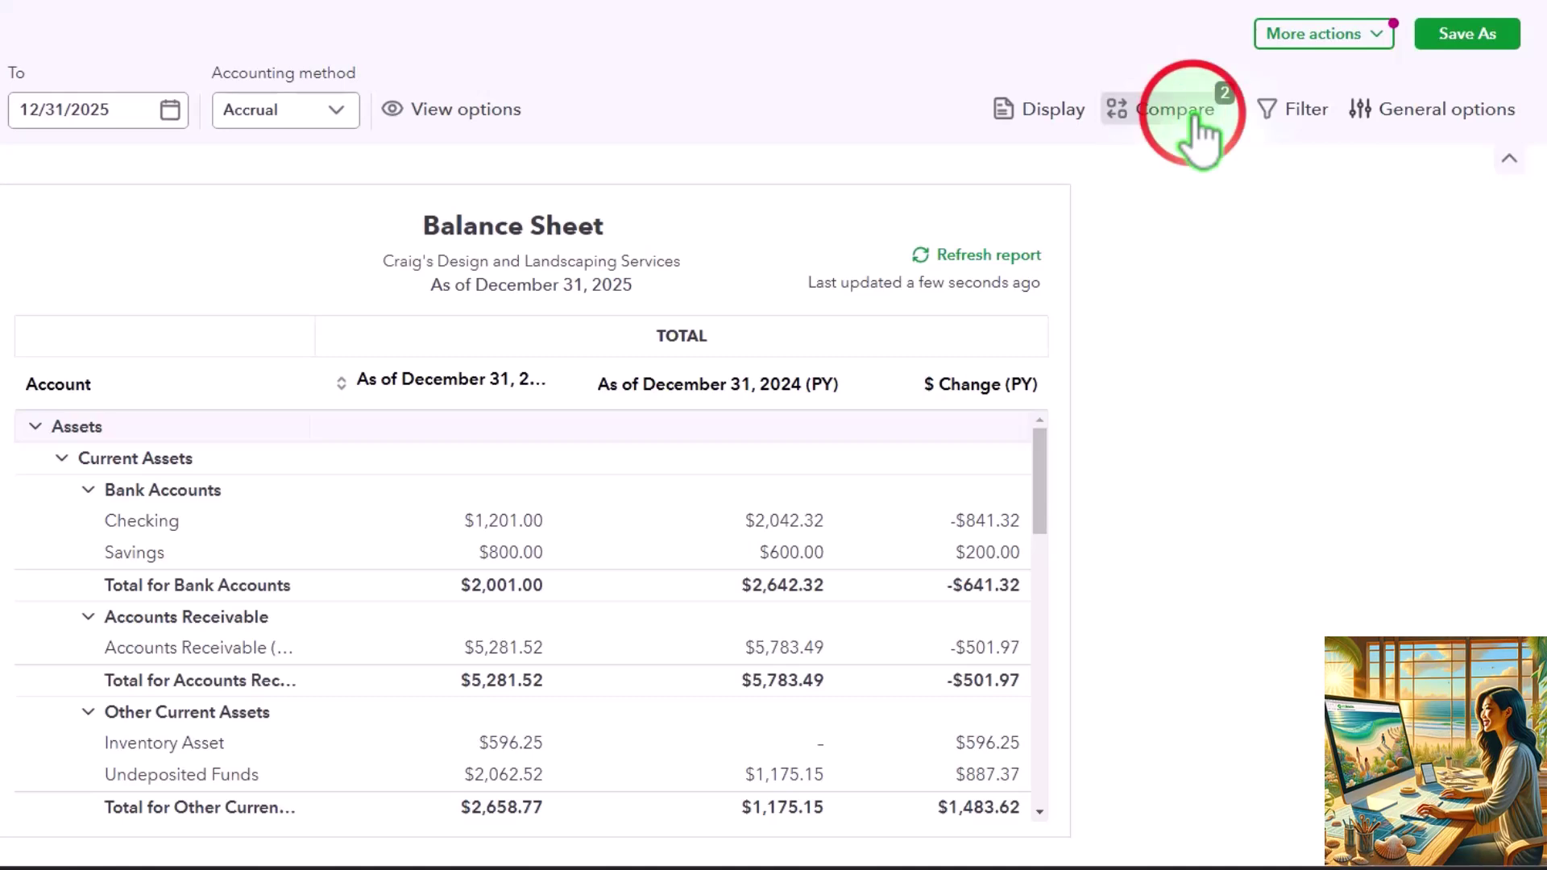
left_click(1199, 121)
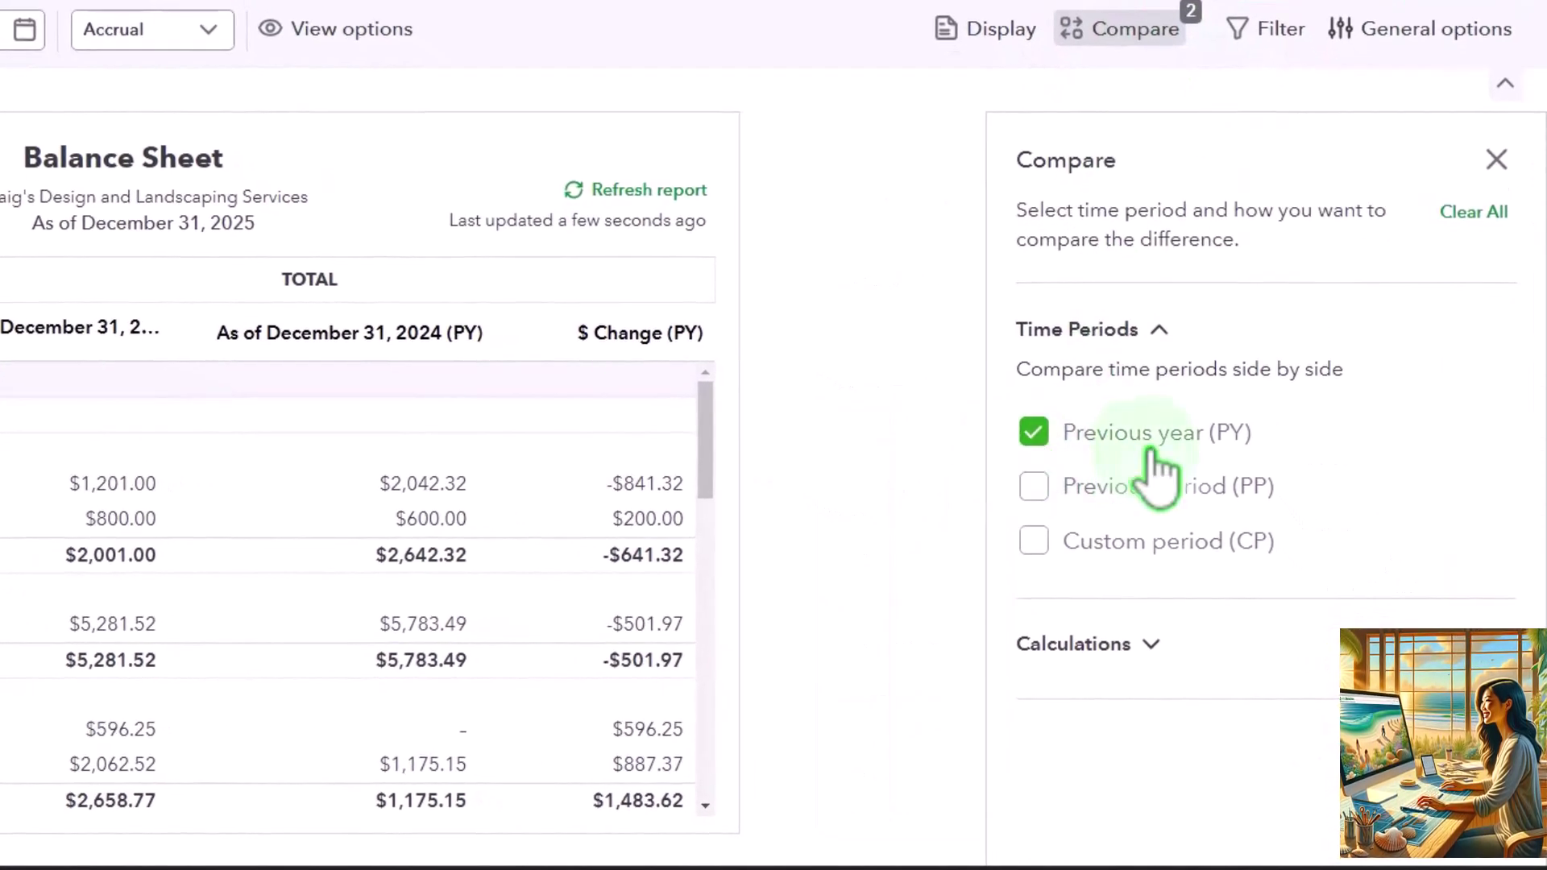
left_click(1056, 644)
scroll(1058, 645, "down", 2)
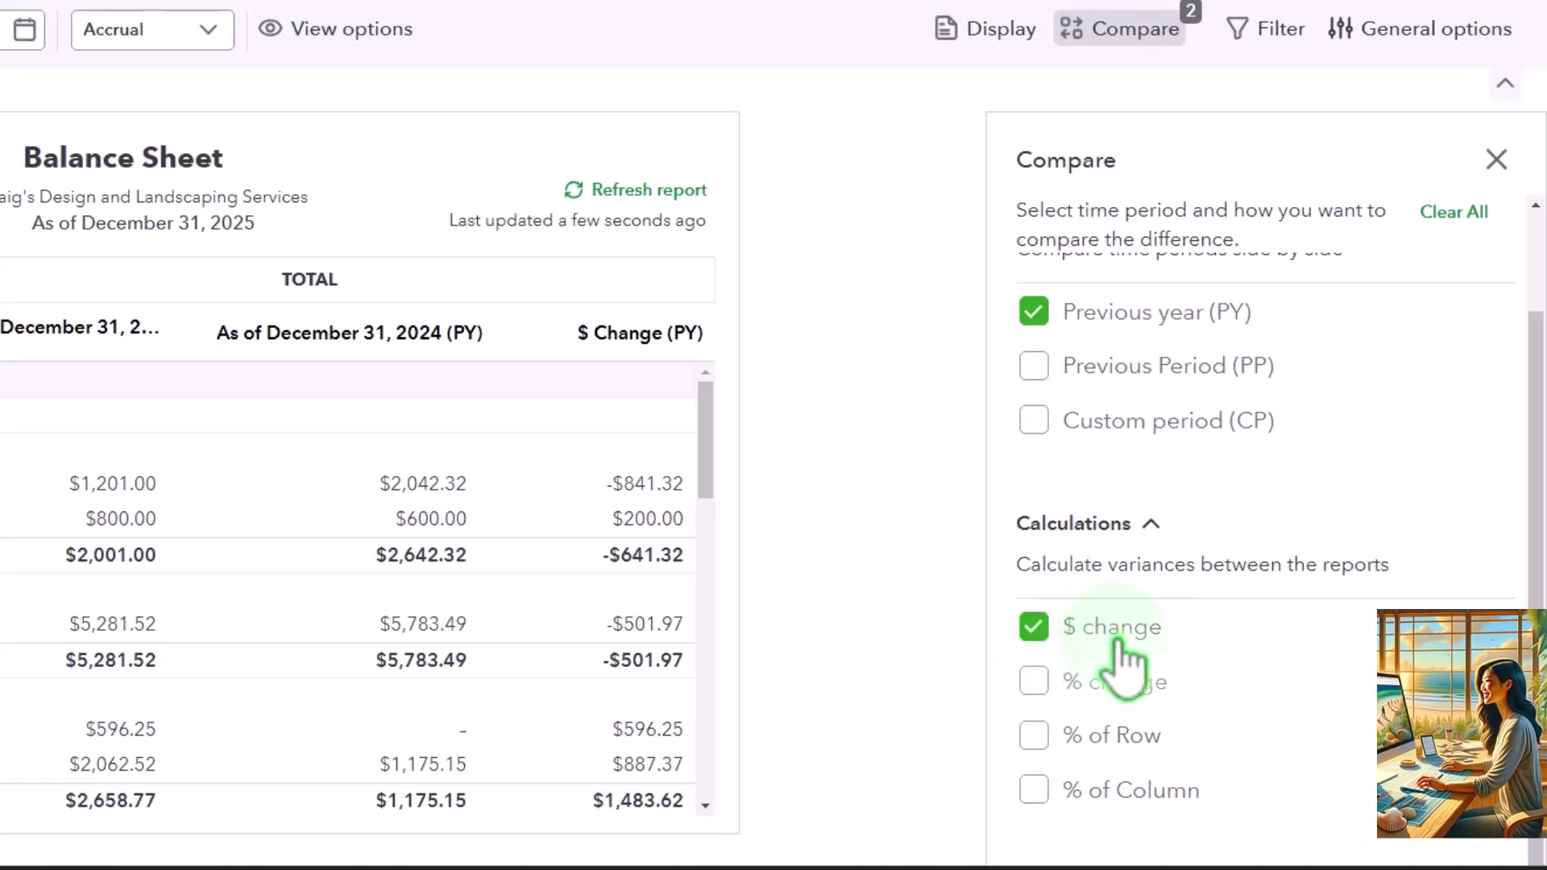
left_click(1496, 161)
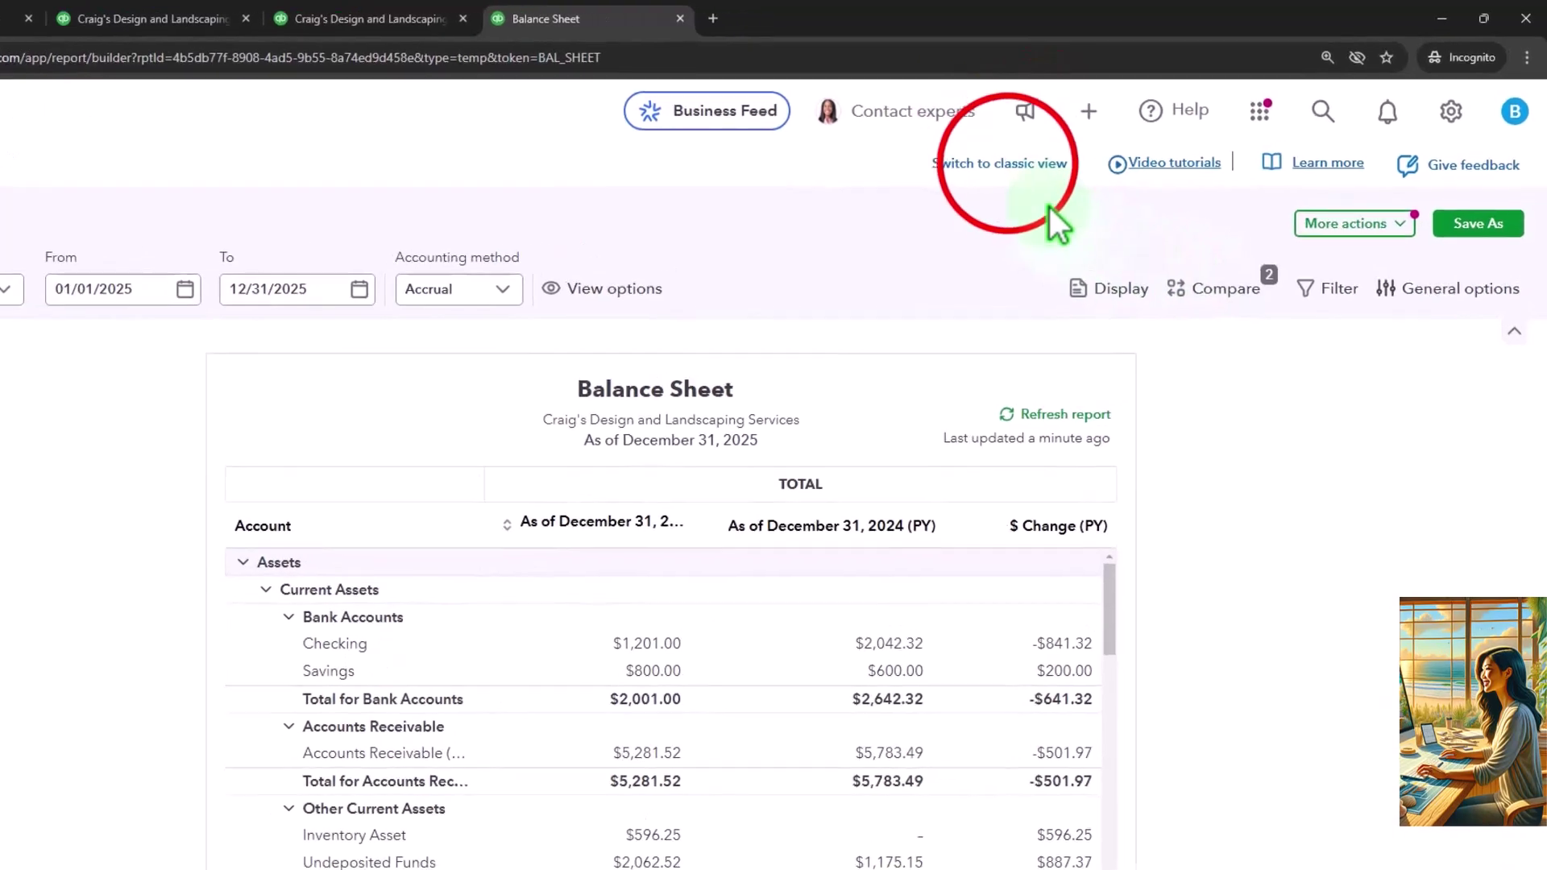
left_click(1003, 165)
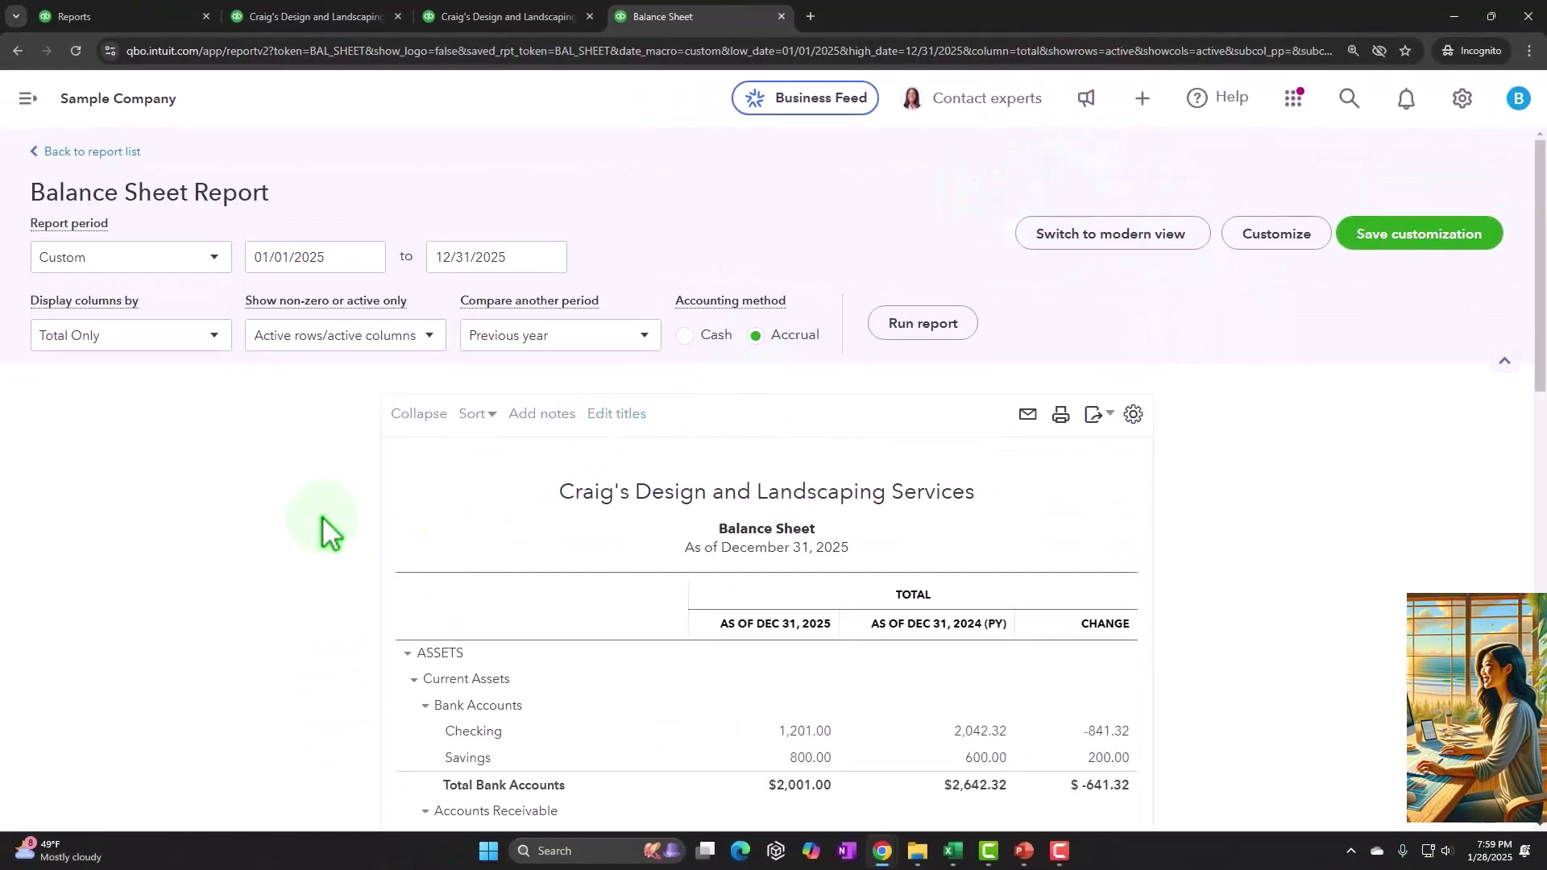
Add the % change to the Previous year (PY) comparison and run the Balance Sheet
left_click(540, 329)
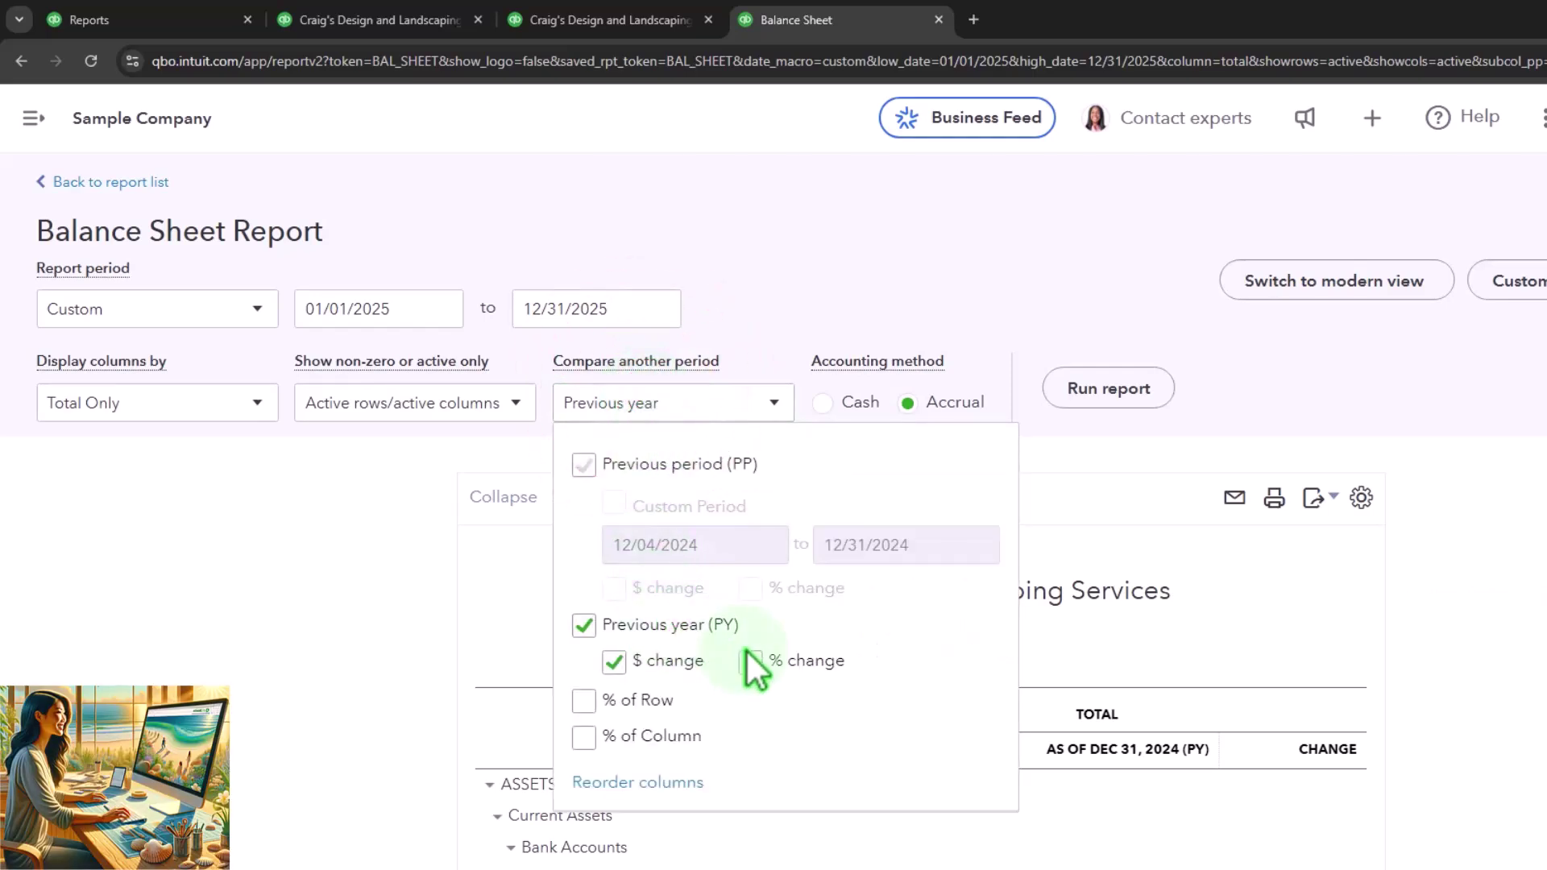
left_click(747, 656)
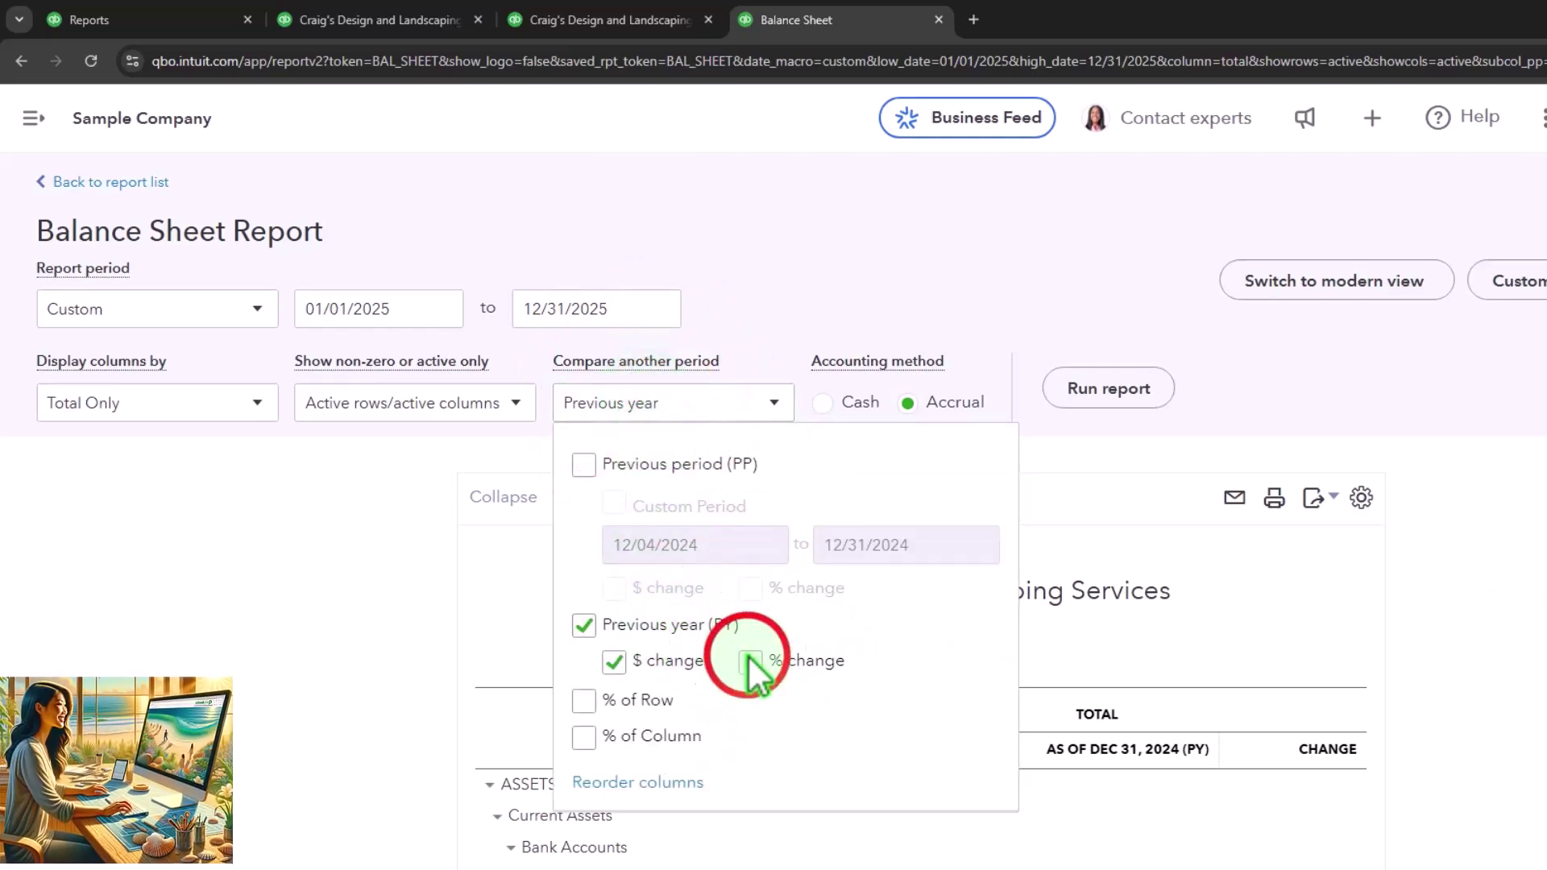
left_click(388, 593)
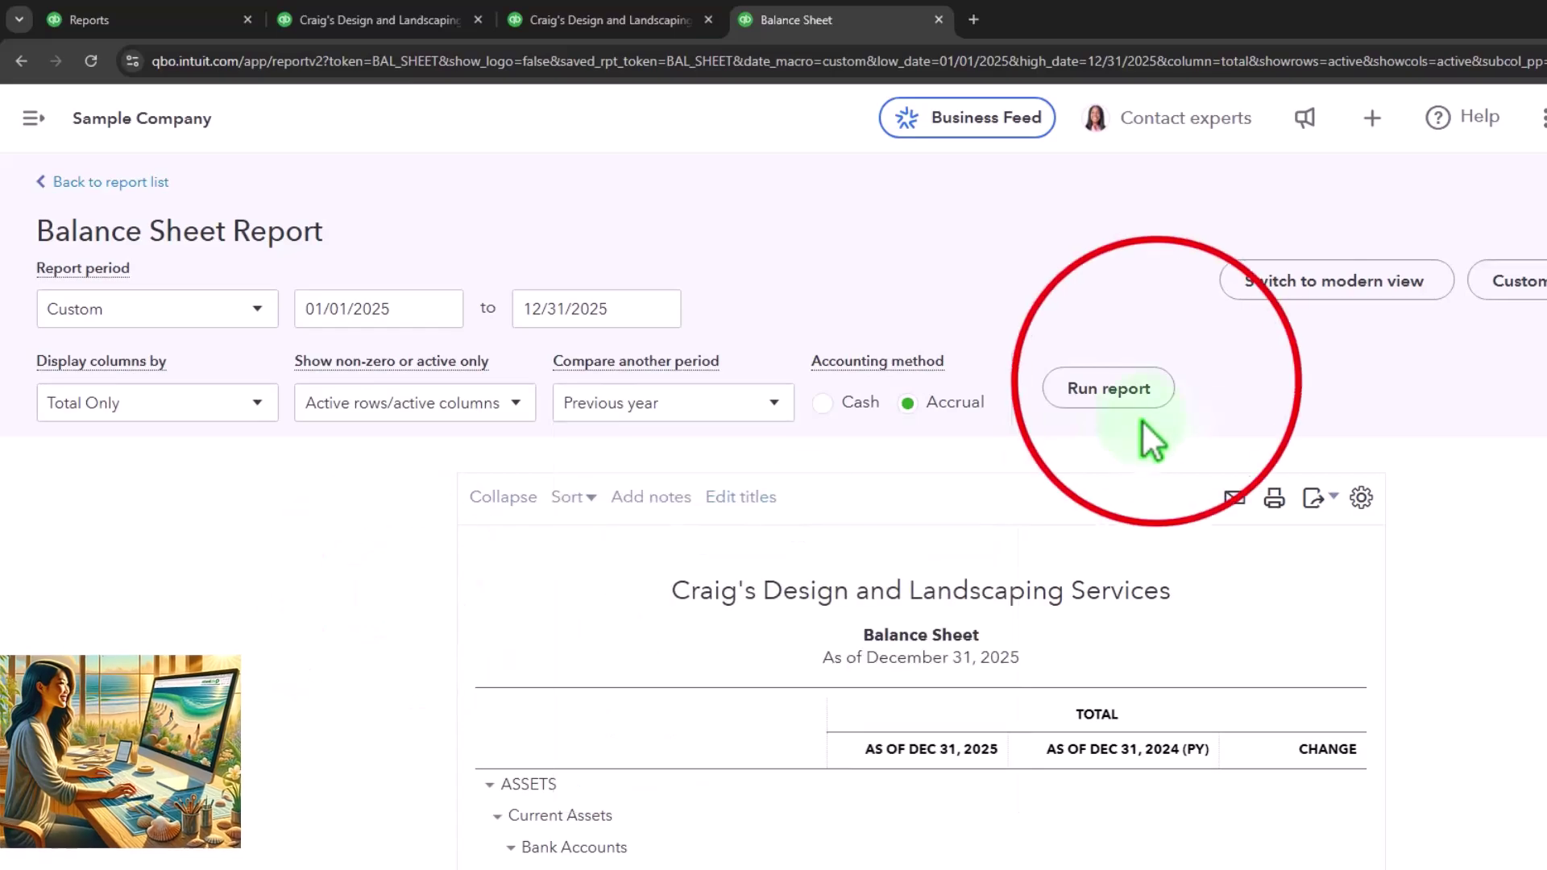
left_click(1155, 380)
scroll(1155, 377, "down", 3)
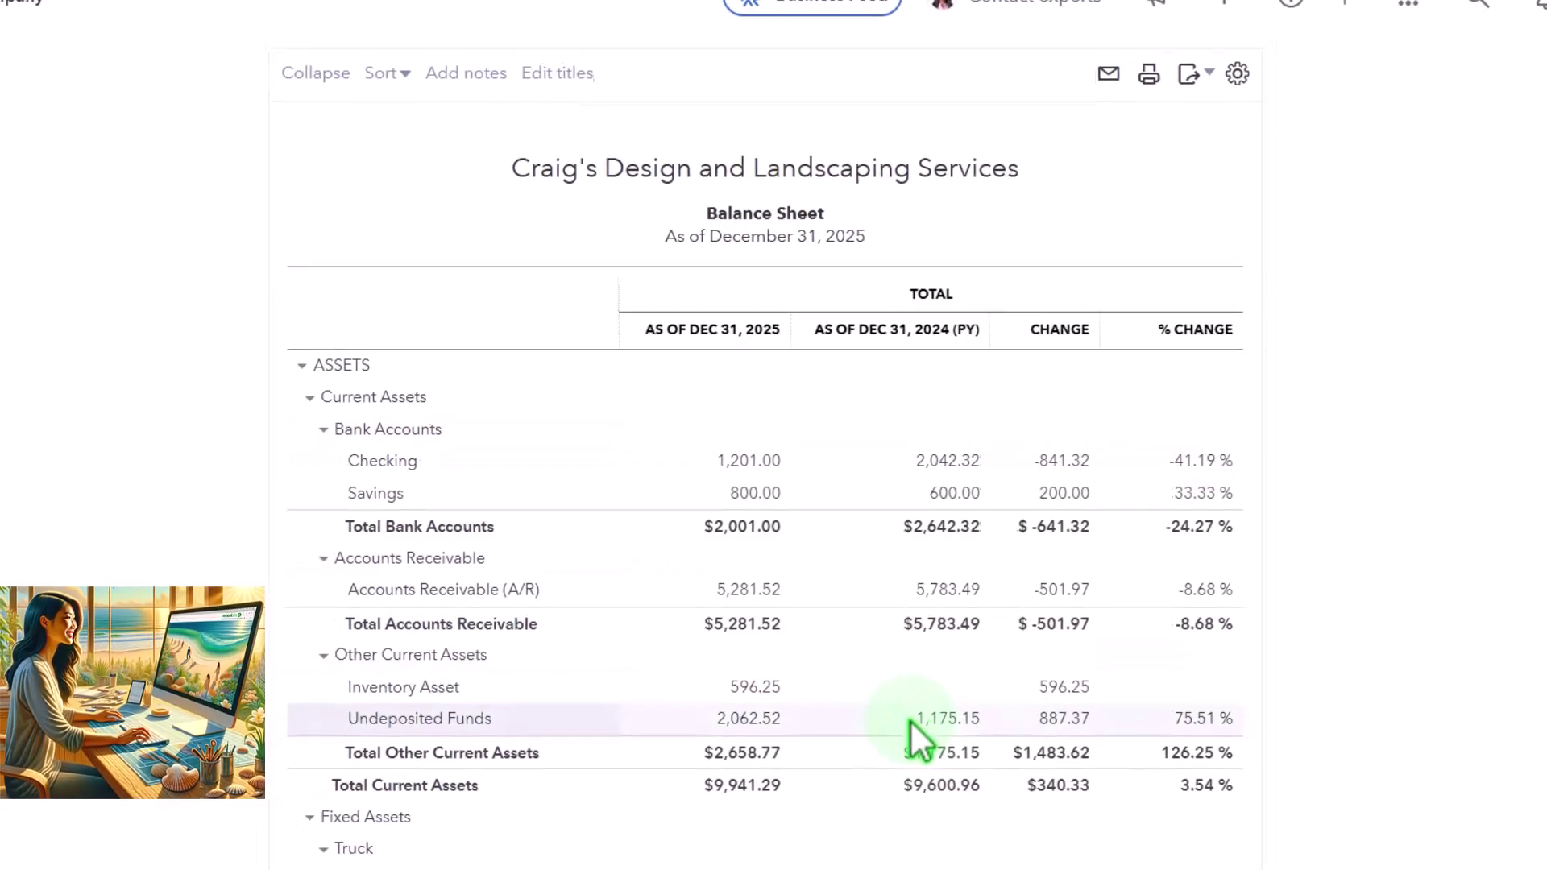
Examine the time period and both change calculations in the Balance Sheet's modern view, and return to the classic view
scroll(951, 644, "up", 4)
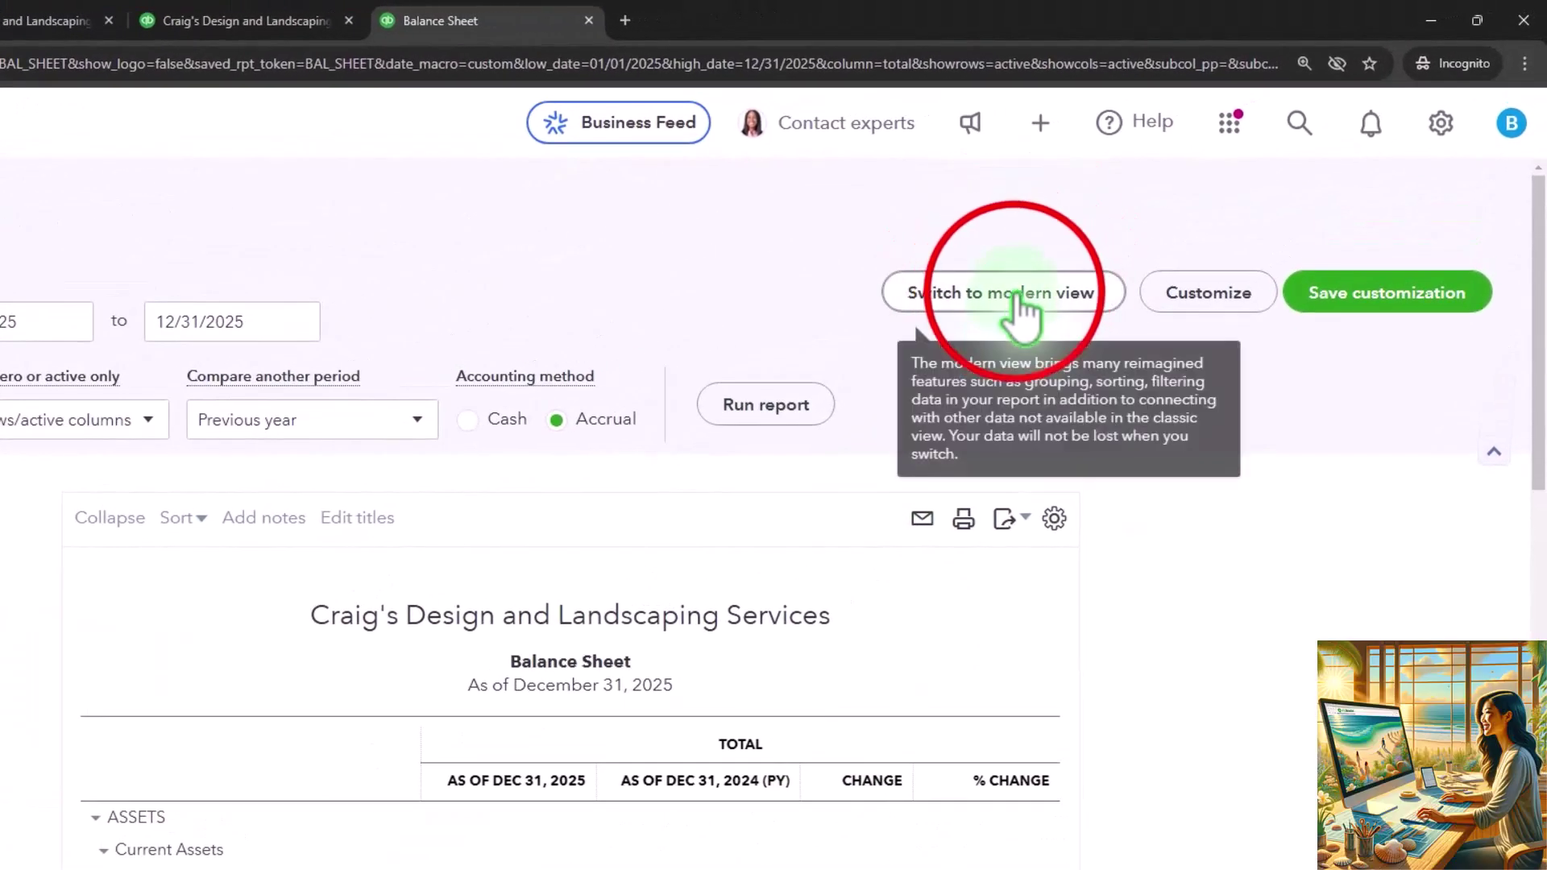
left_click(1017, 310)
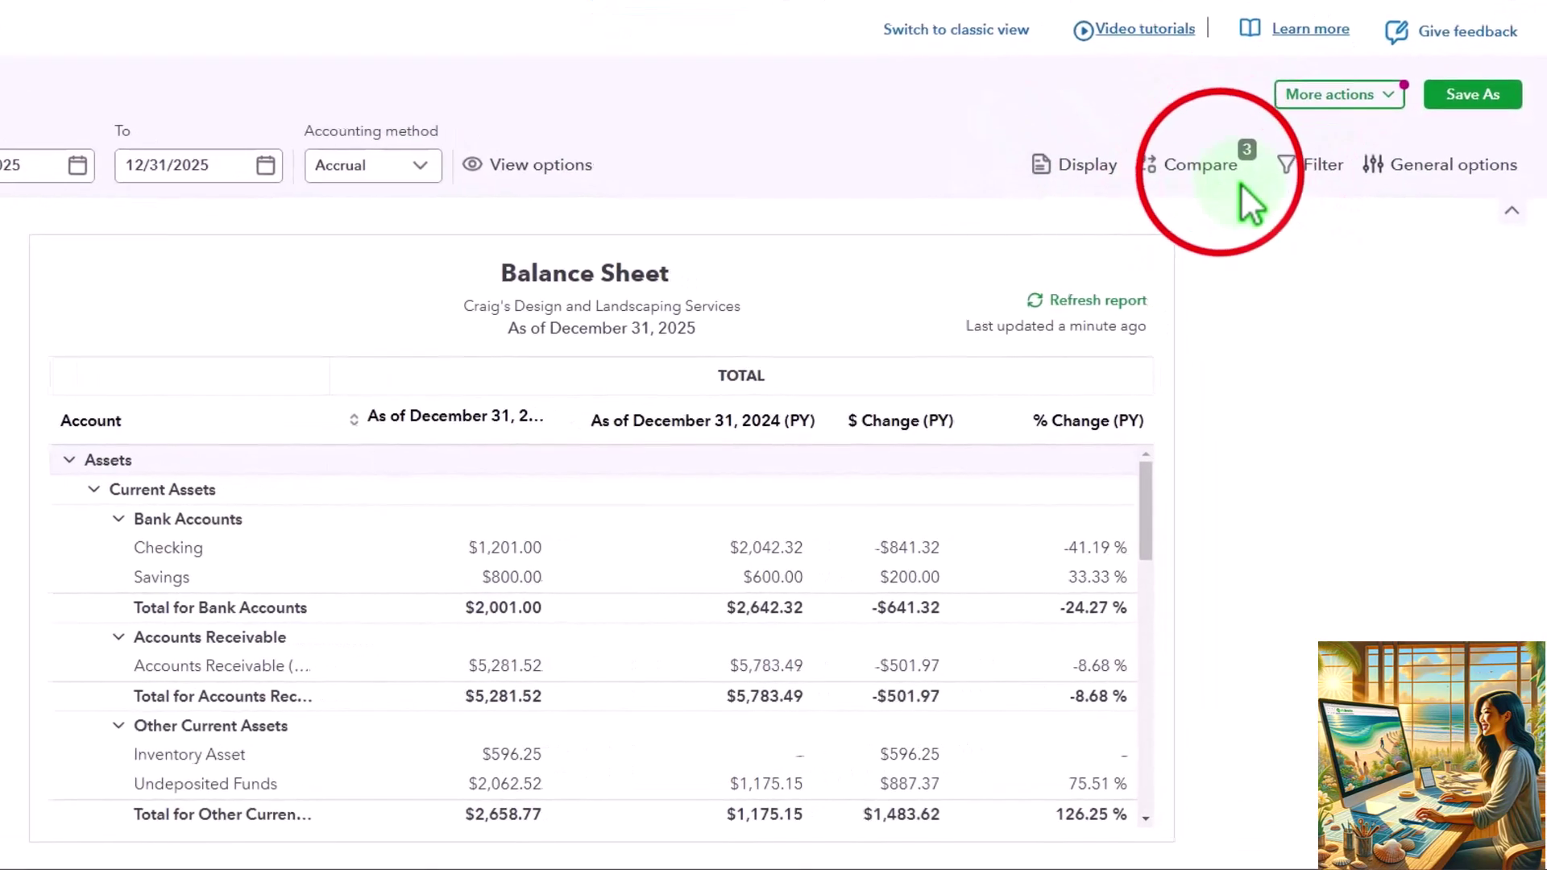
left_click(1222, 173)
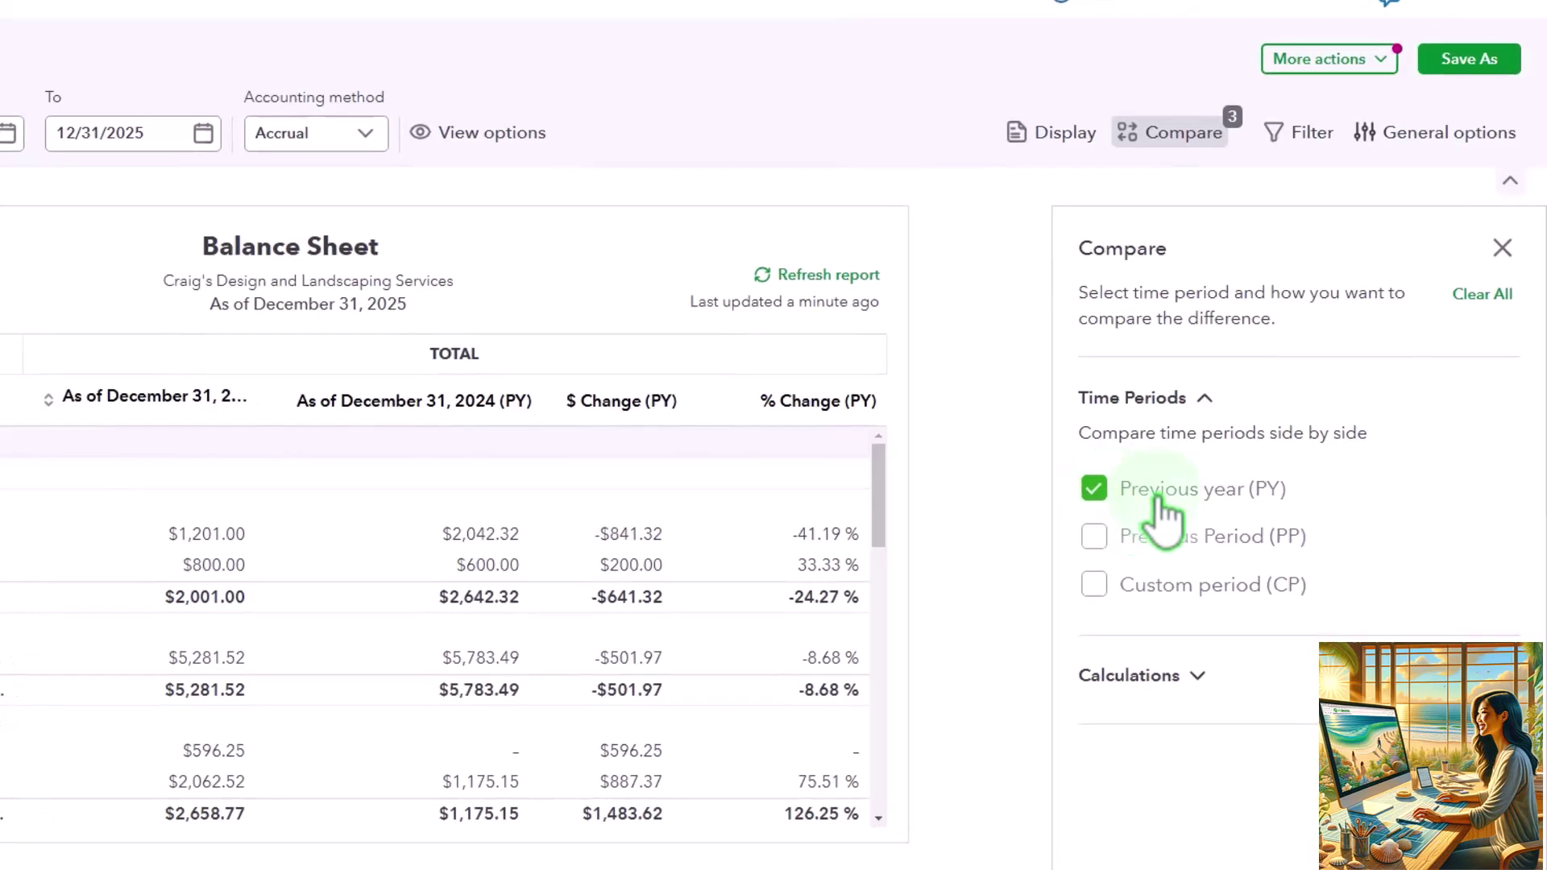
left_click(1198, 676)
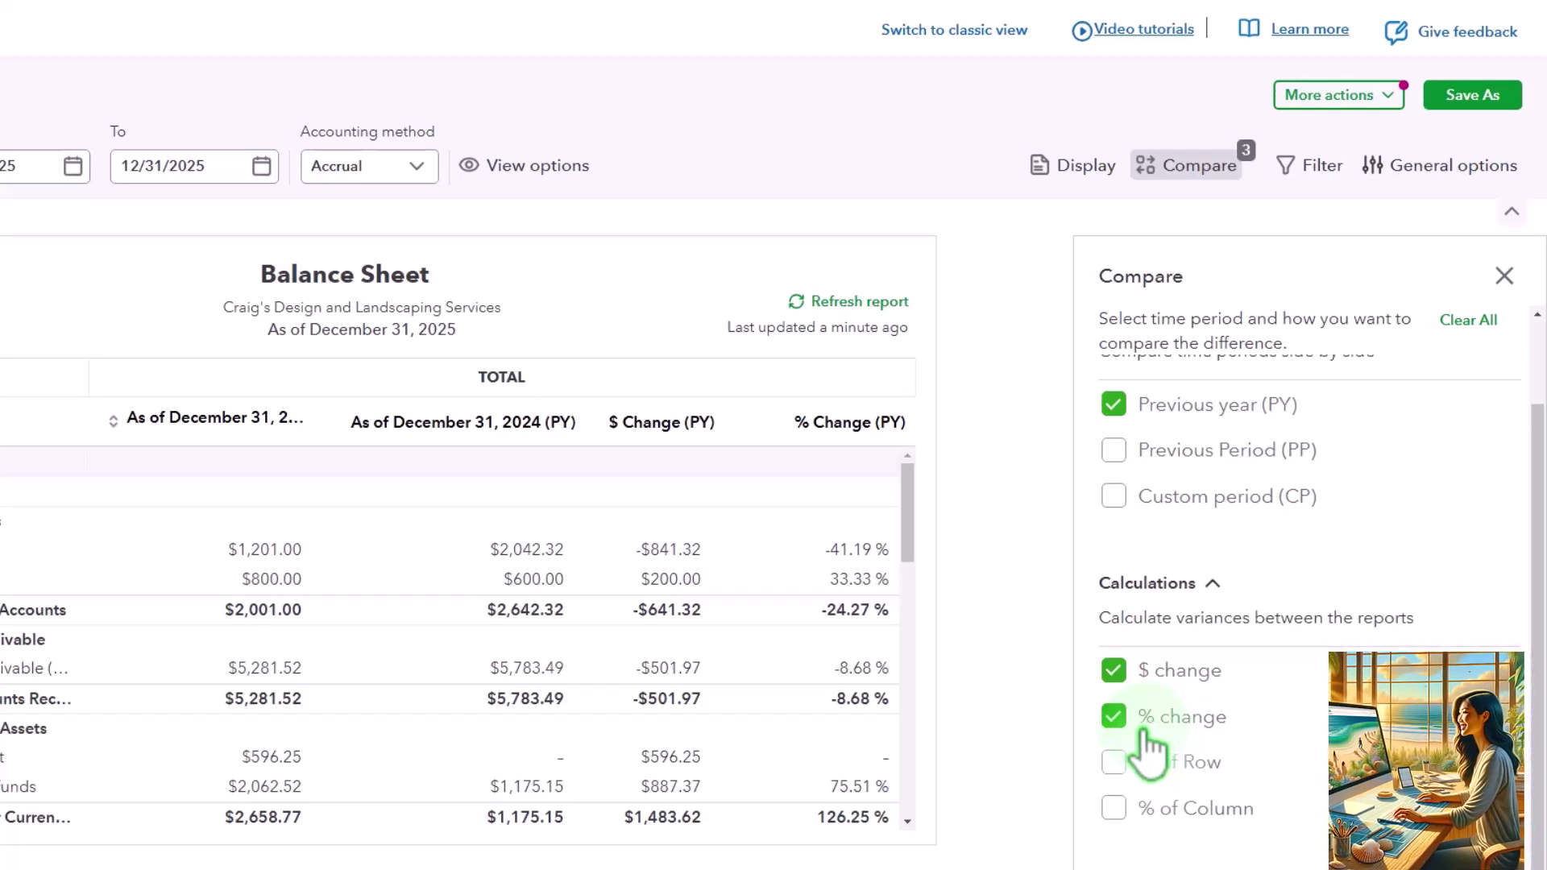
left_click(1505, 276)
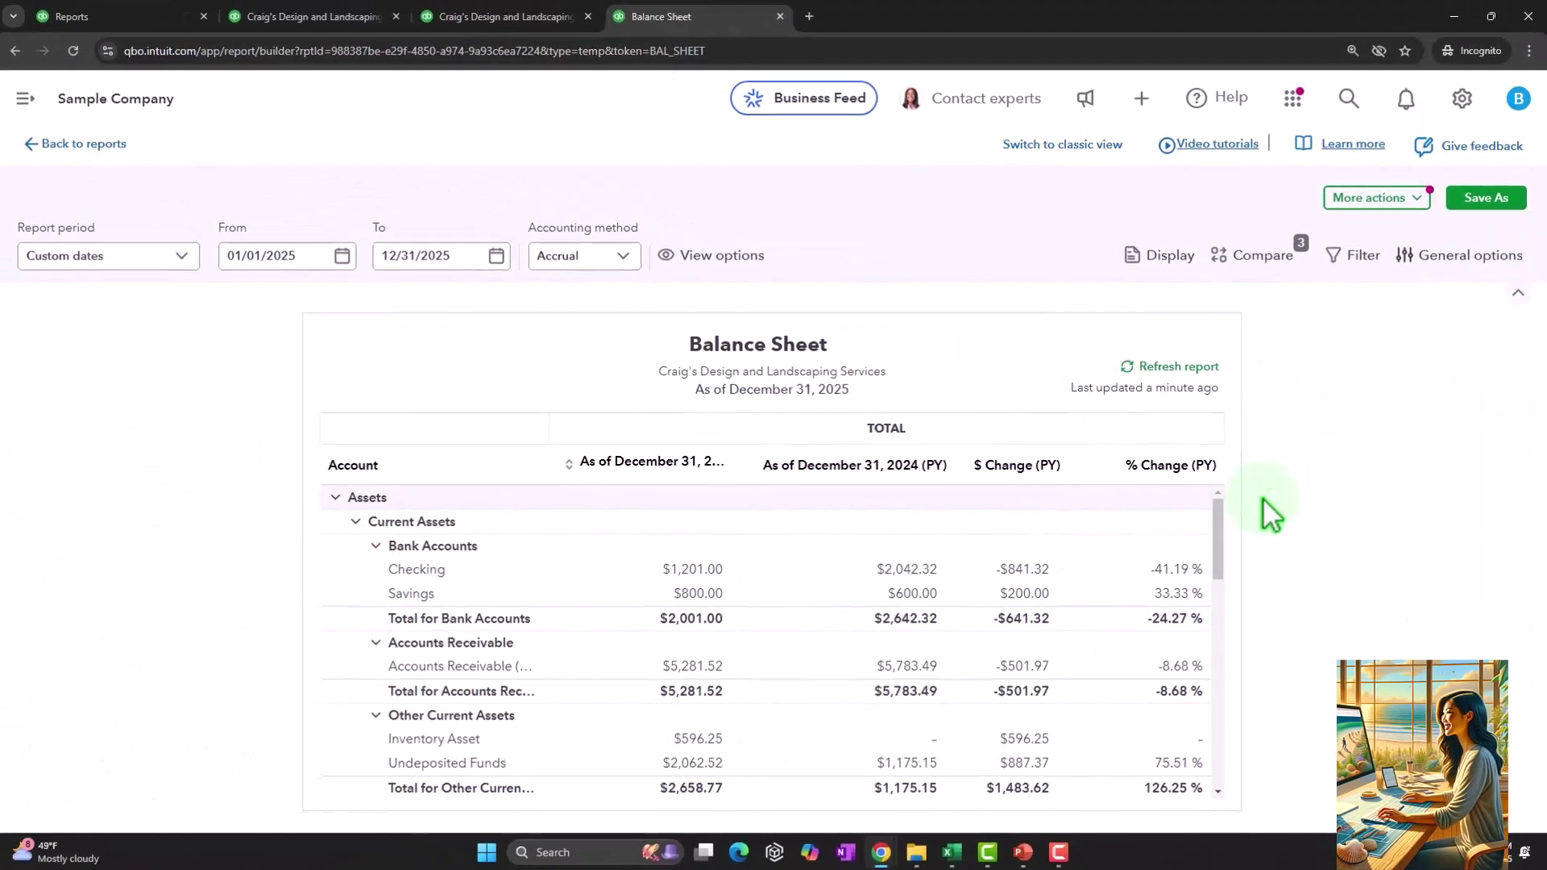
left_click(1076, 147)
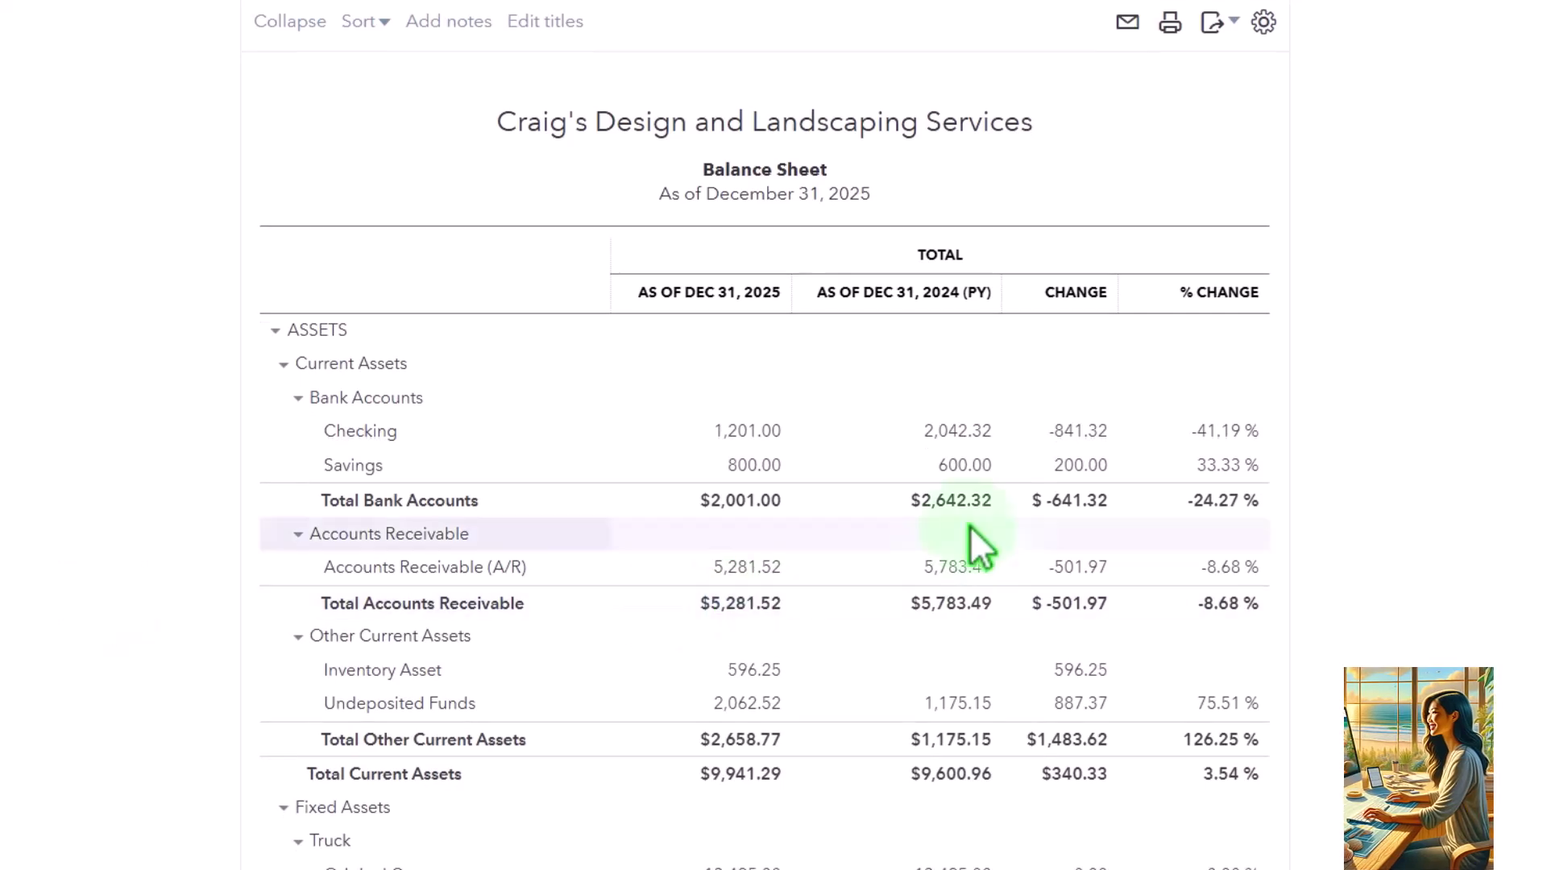
Open Calculator, keep it on top in its compact size, and place it over the report's upper corner
left_click(542, 869)
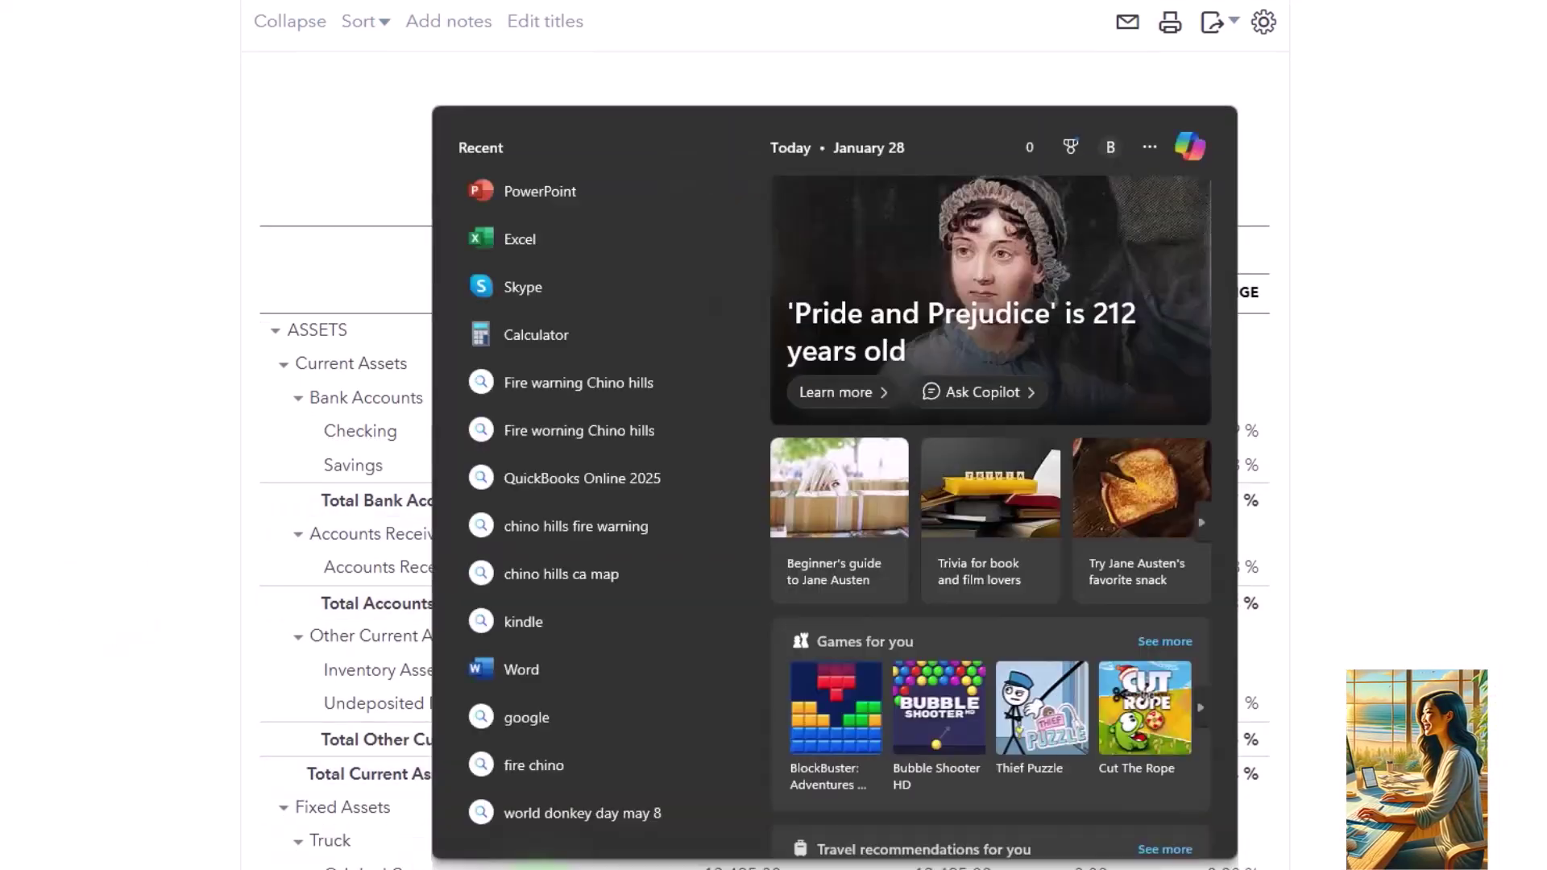
left_click(512, 330)
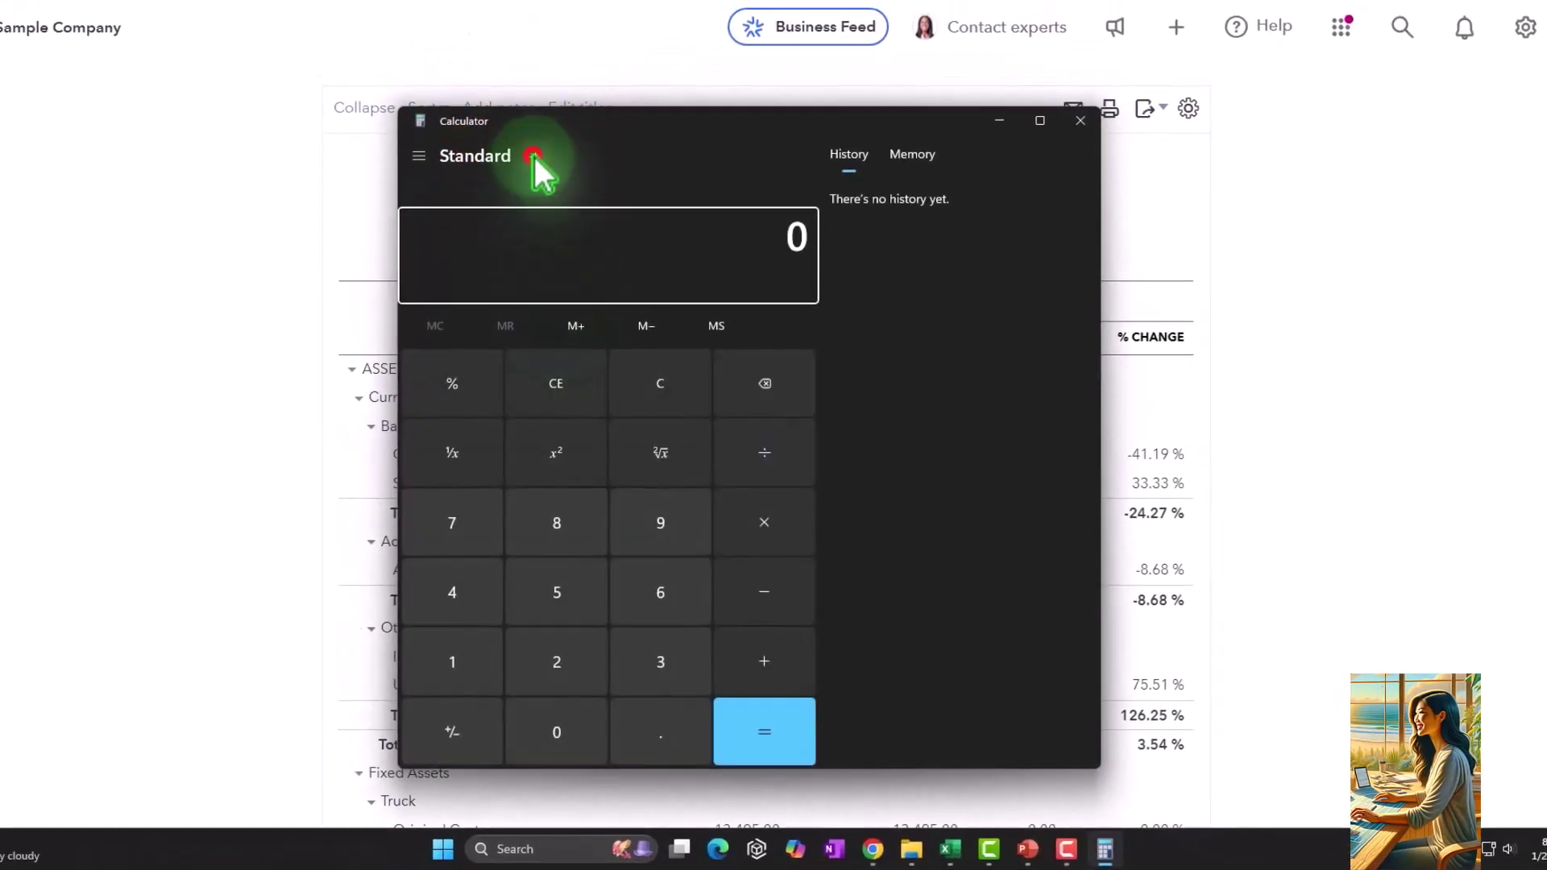
left_click(532, 156)
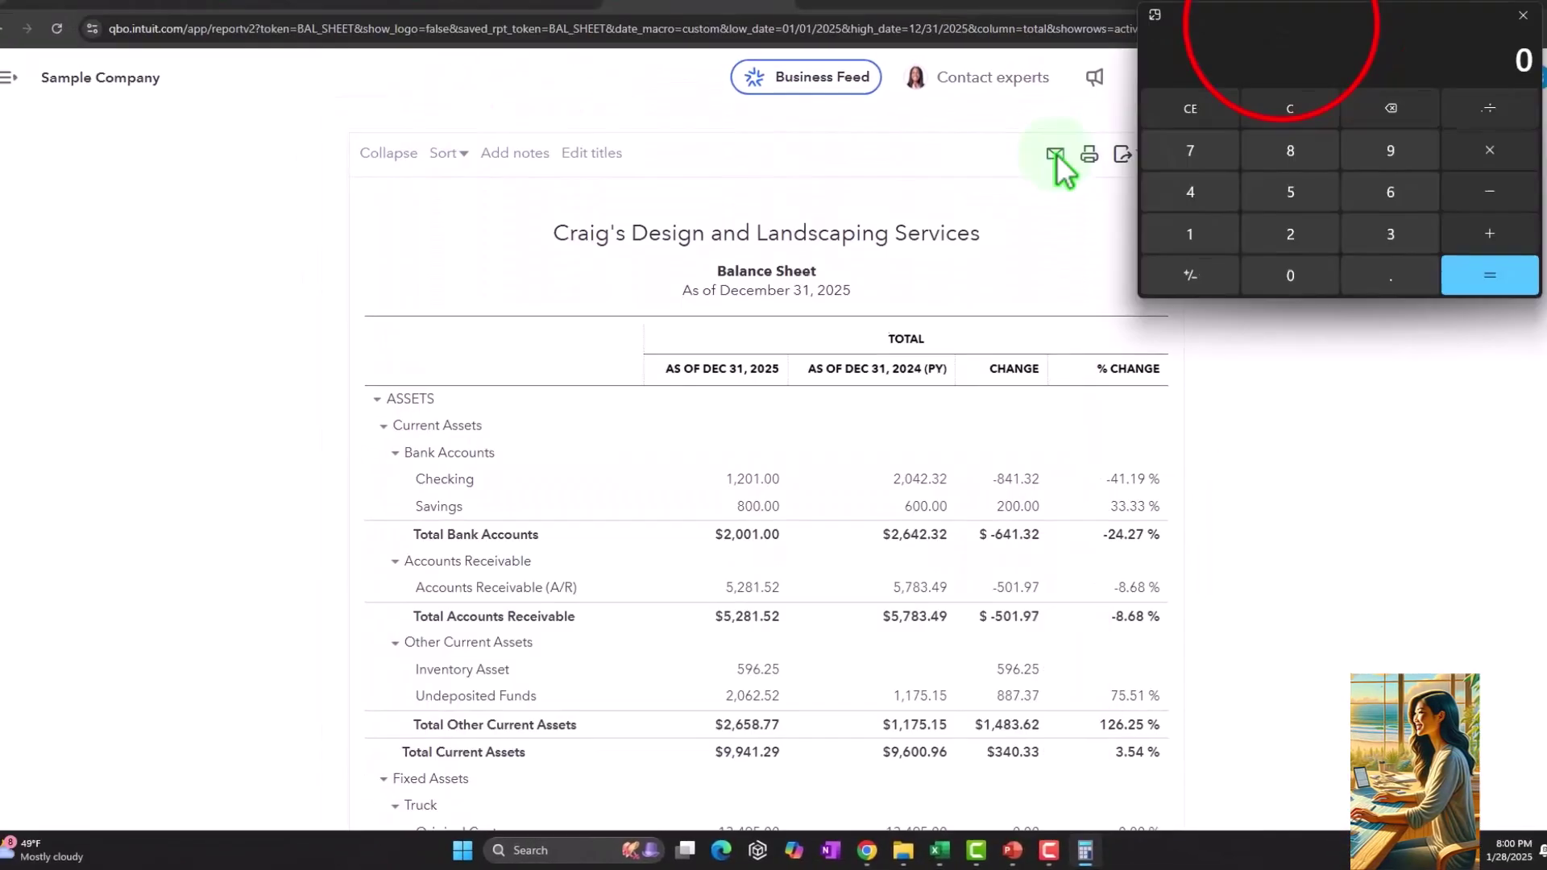
left_click_drag(1307, 0, 1304, 25)
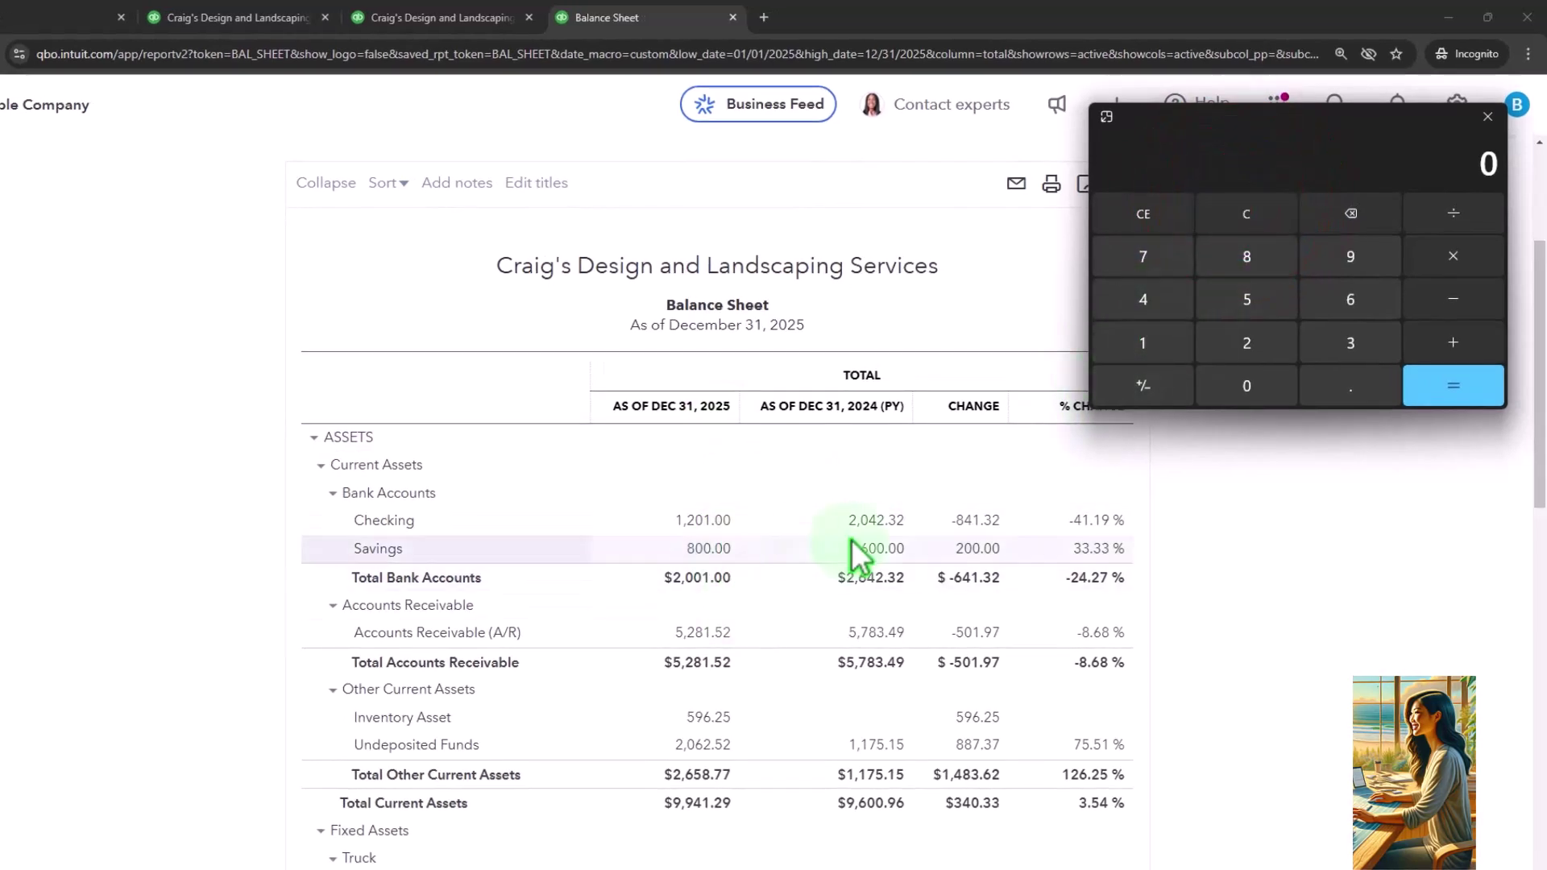
Calculate the Checking account's dollar change as 1201 - 2042.32
type("1")
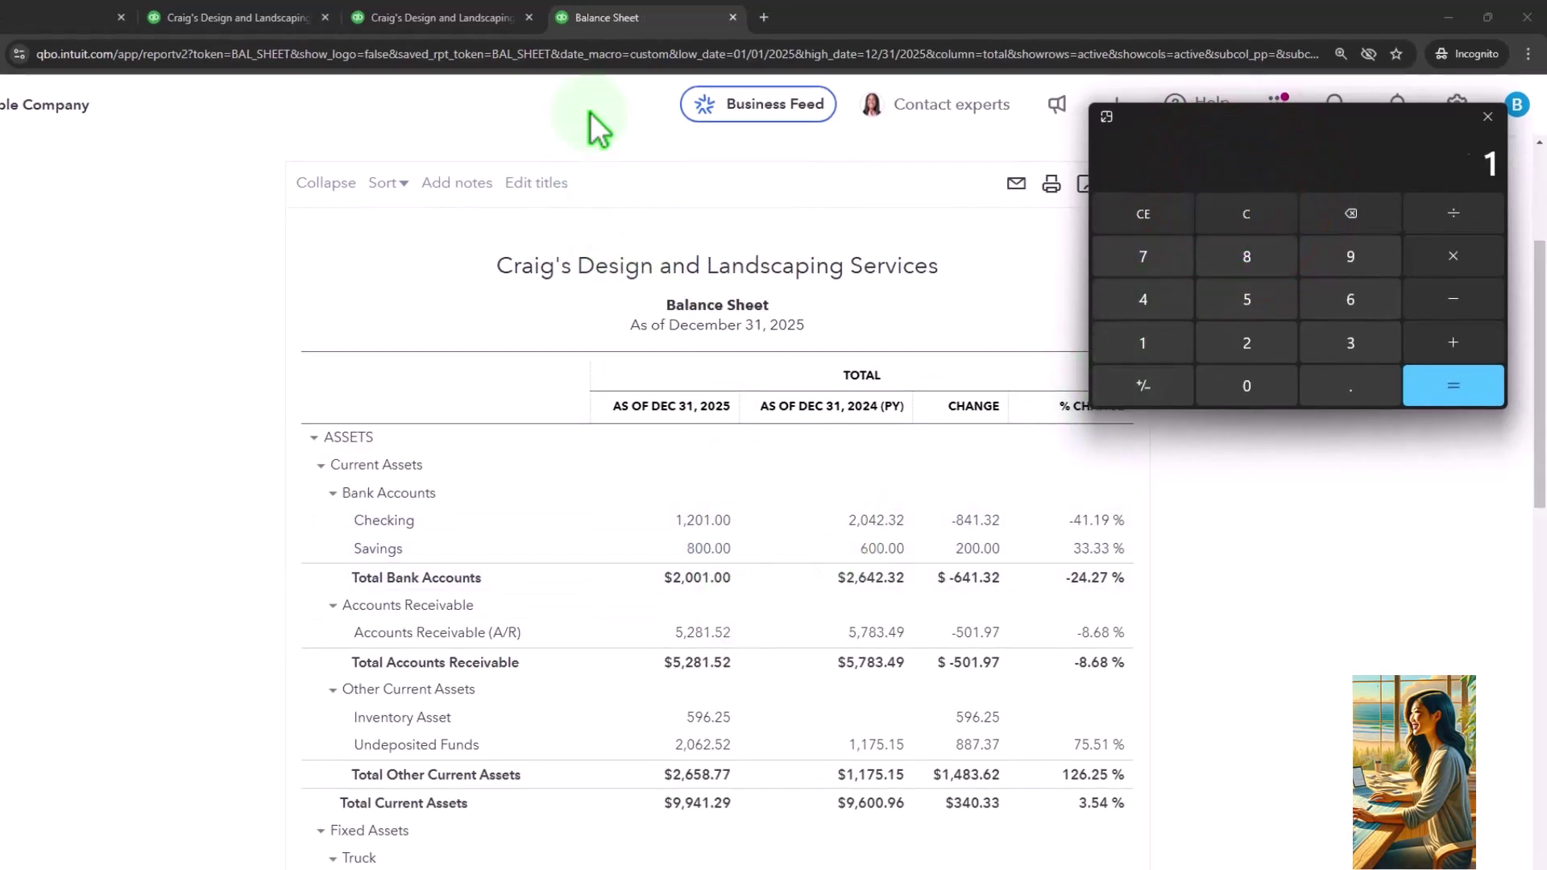
type("201-2042.32")
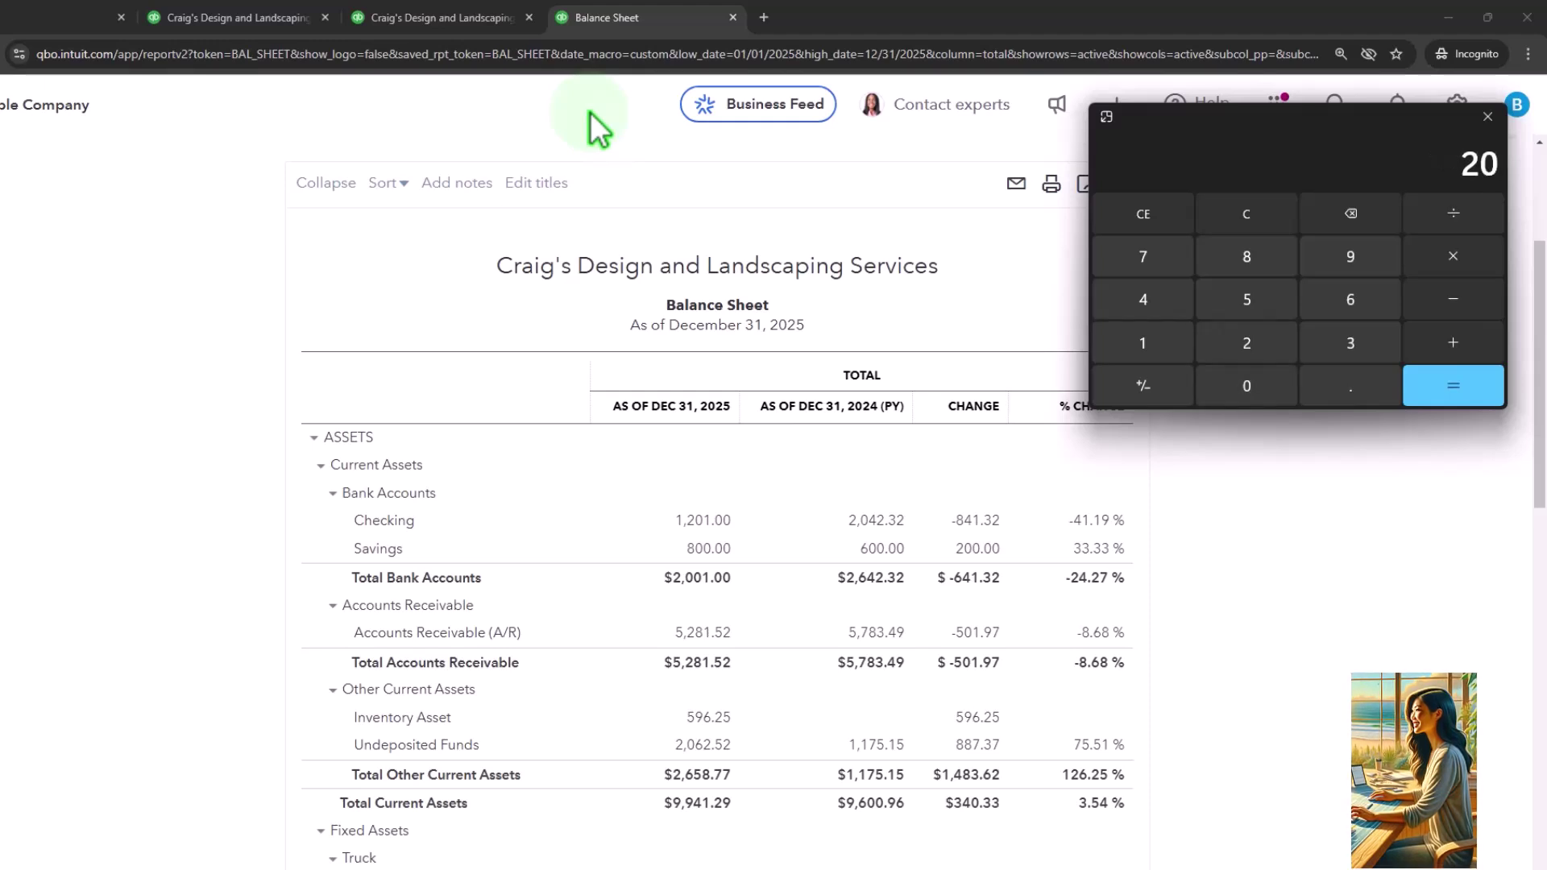
key("Return")
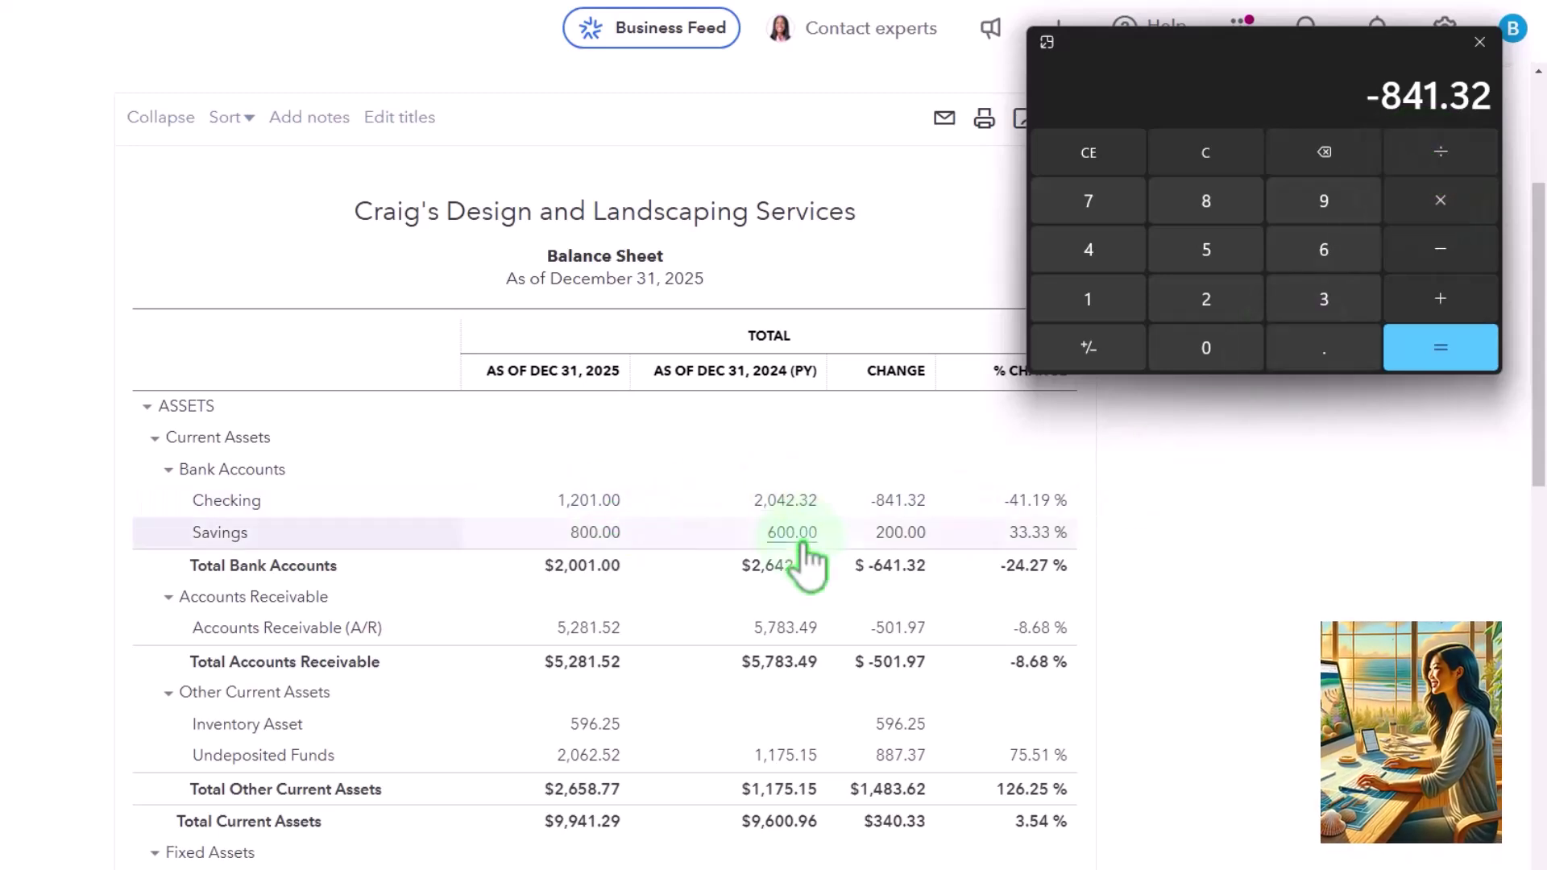
Divide the calculated Checking change by 2042.32 to check the percent change, and close Calculator
type("2042.3")
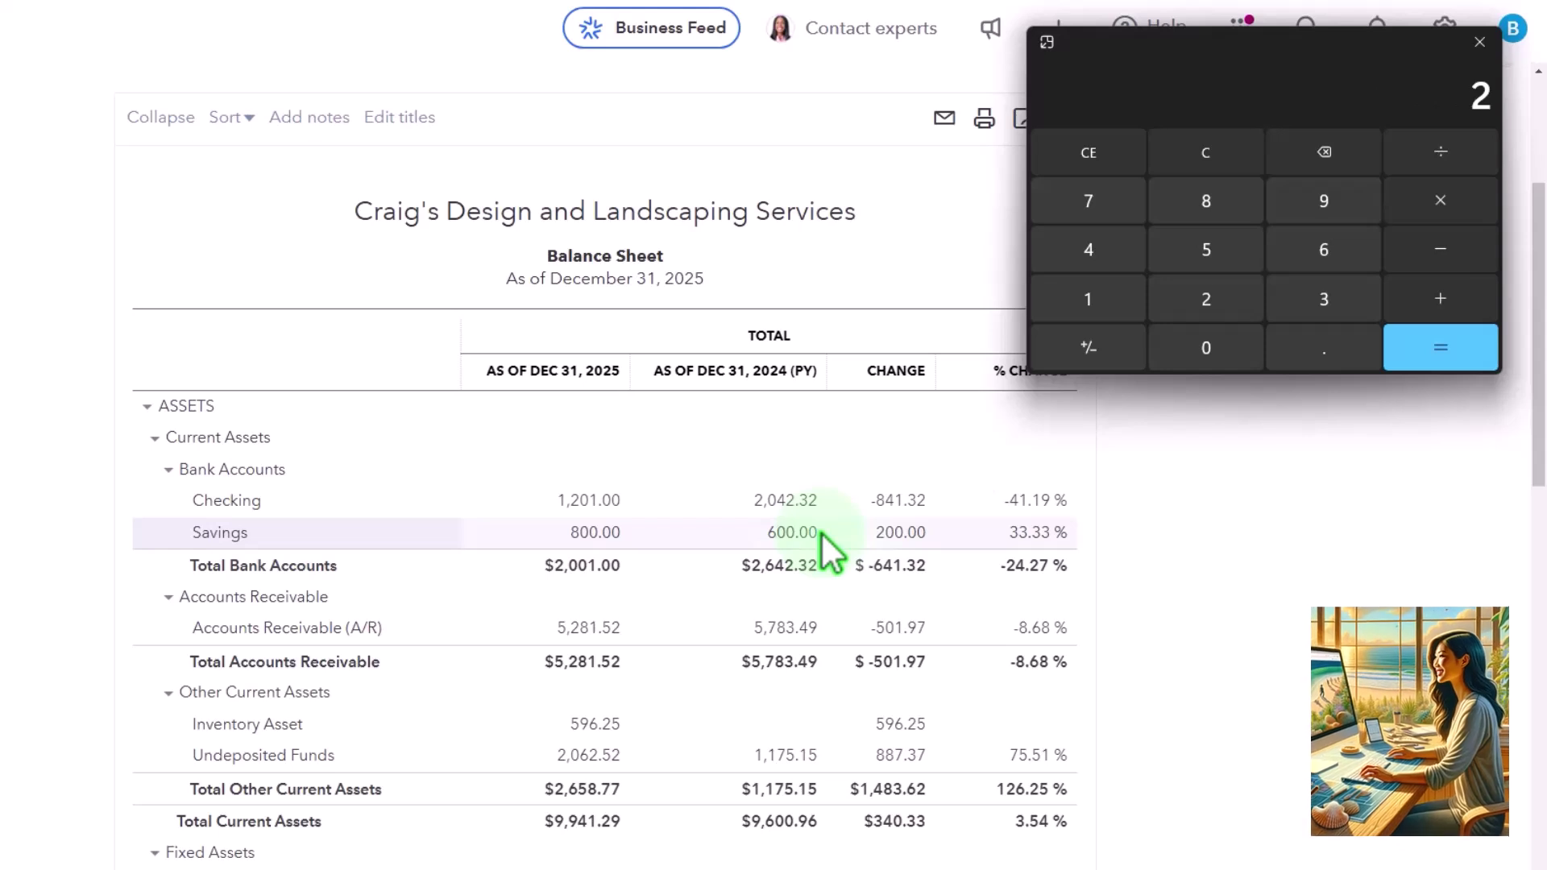
type("2")
key("Return")
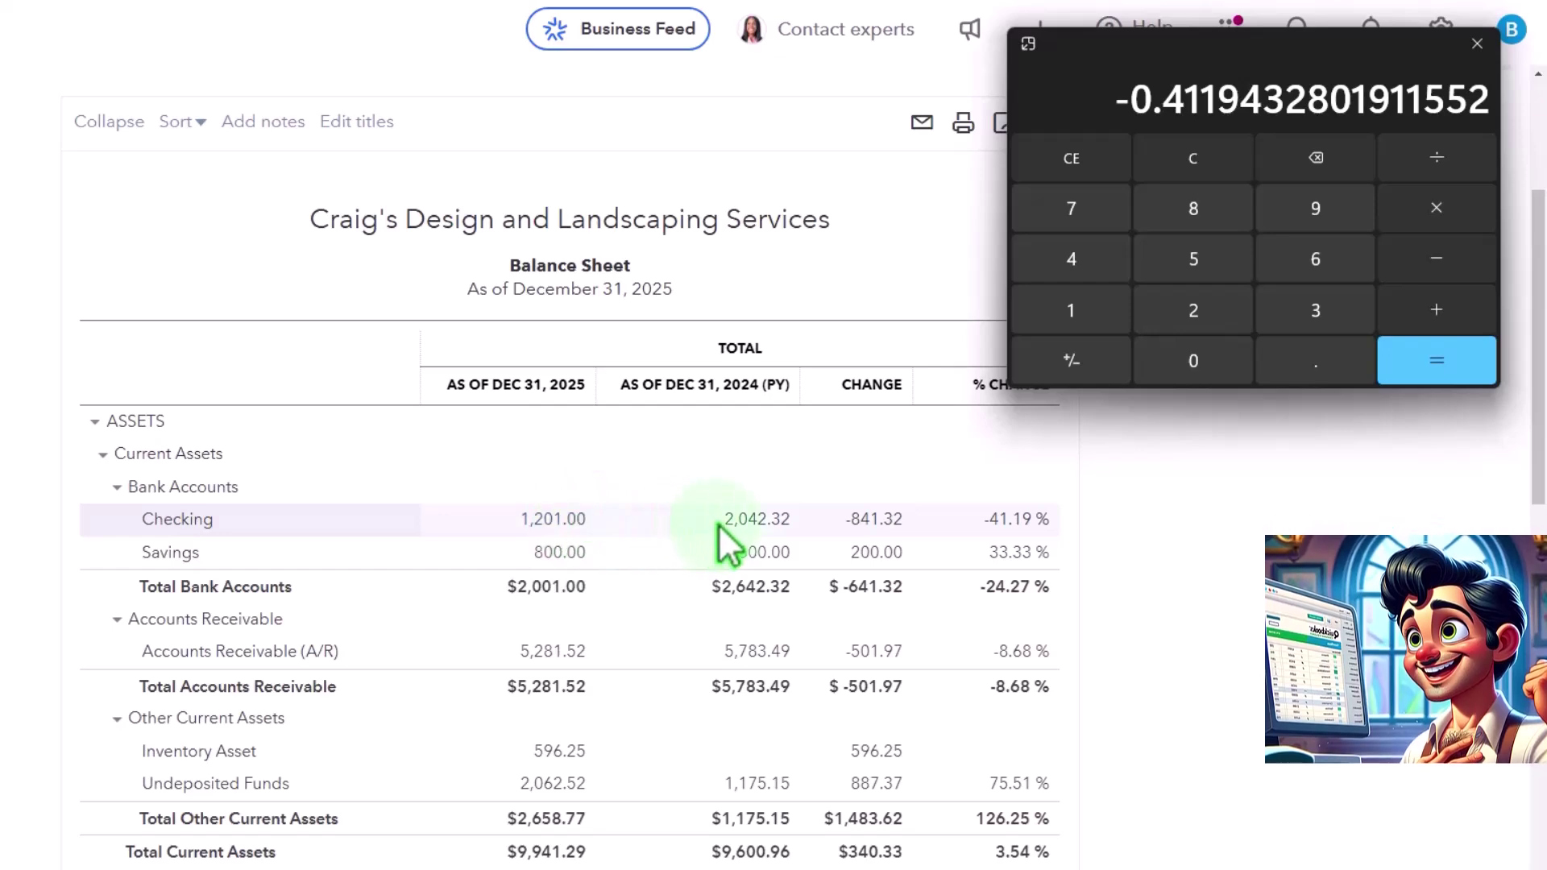
left_click_drag(1254, 48, 1546, 128)
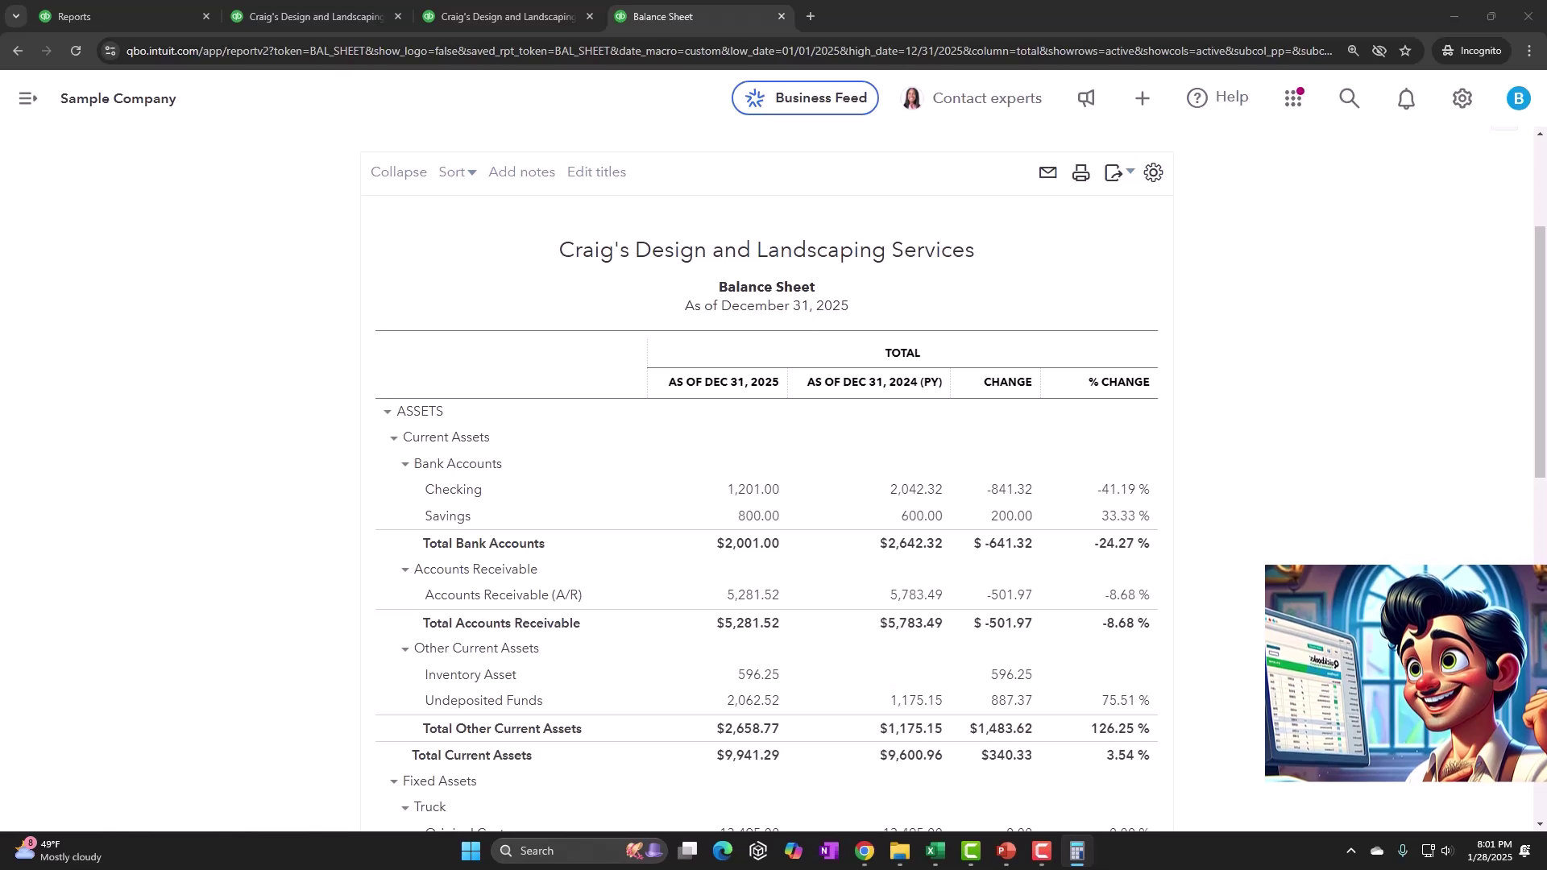
key("alt+F4")
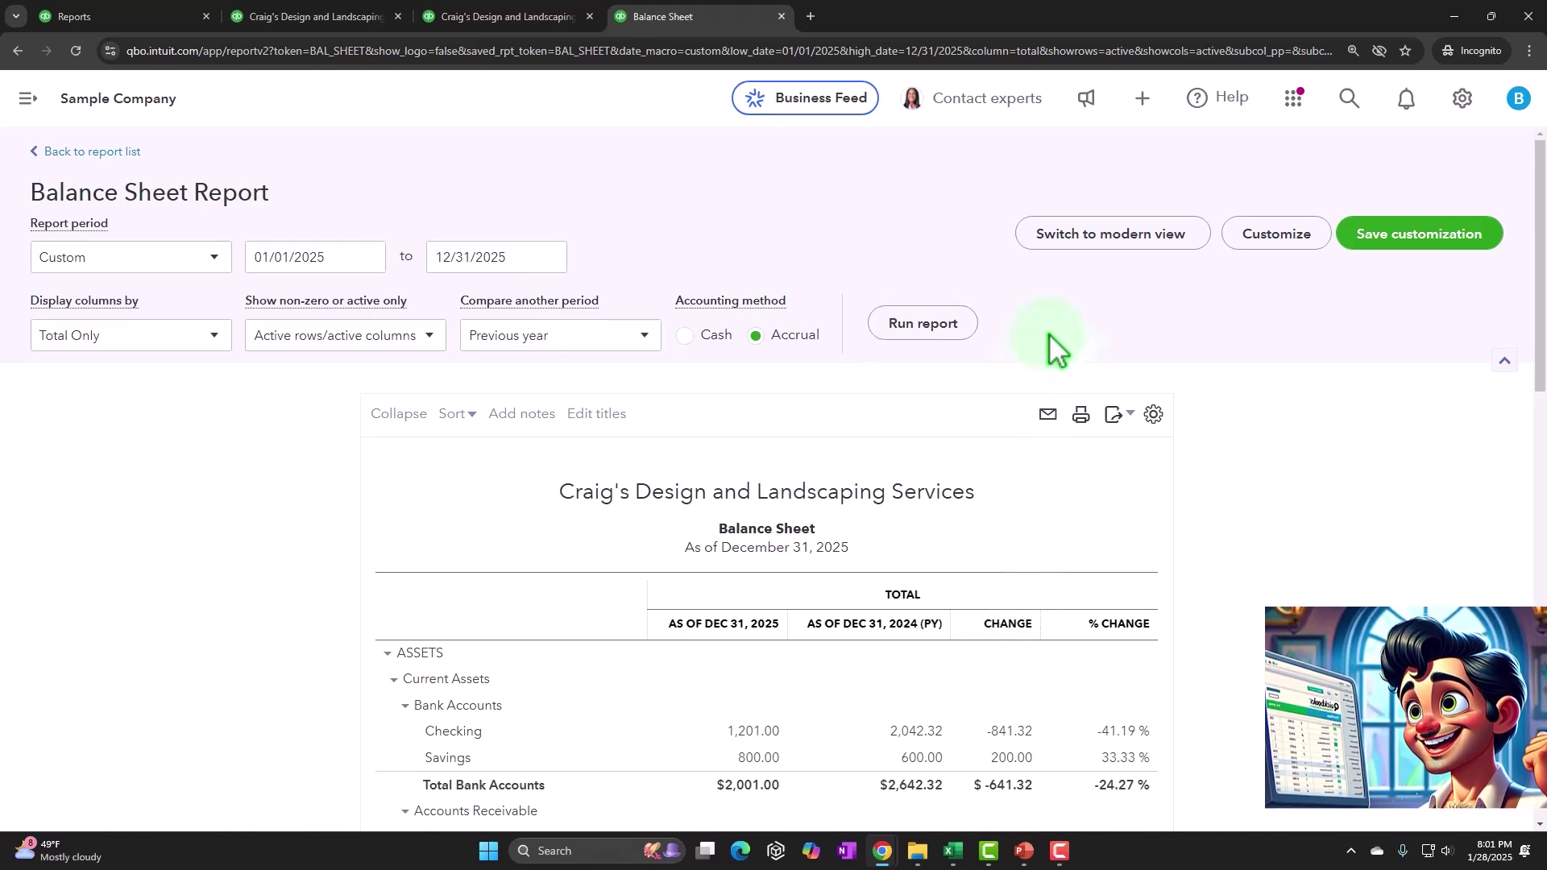
Customize the Balance Sheet's numbers to show negatives as (100) in red and omit cents
left_click(1261, 235)
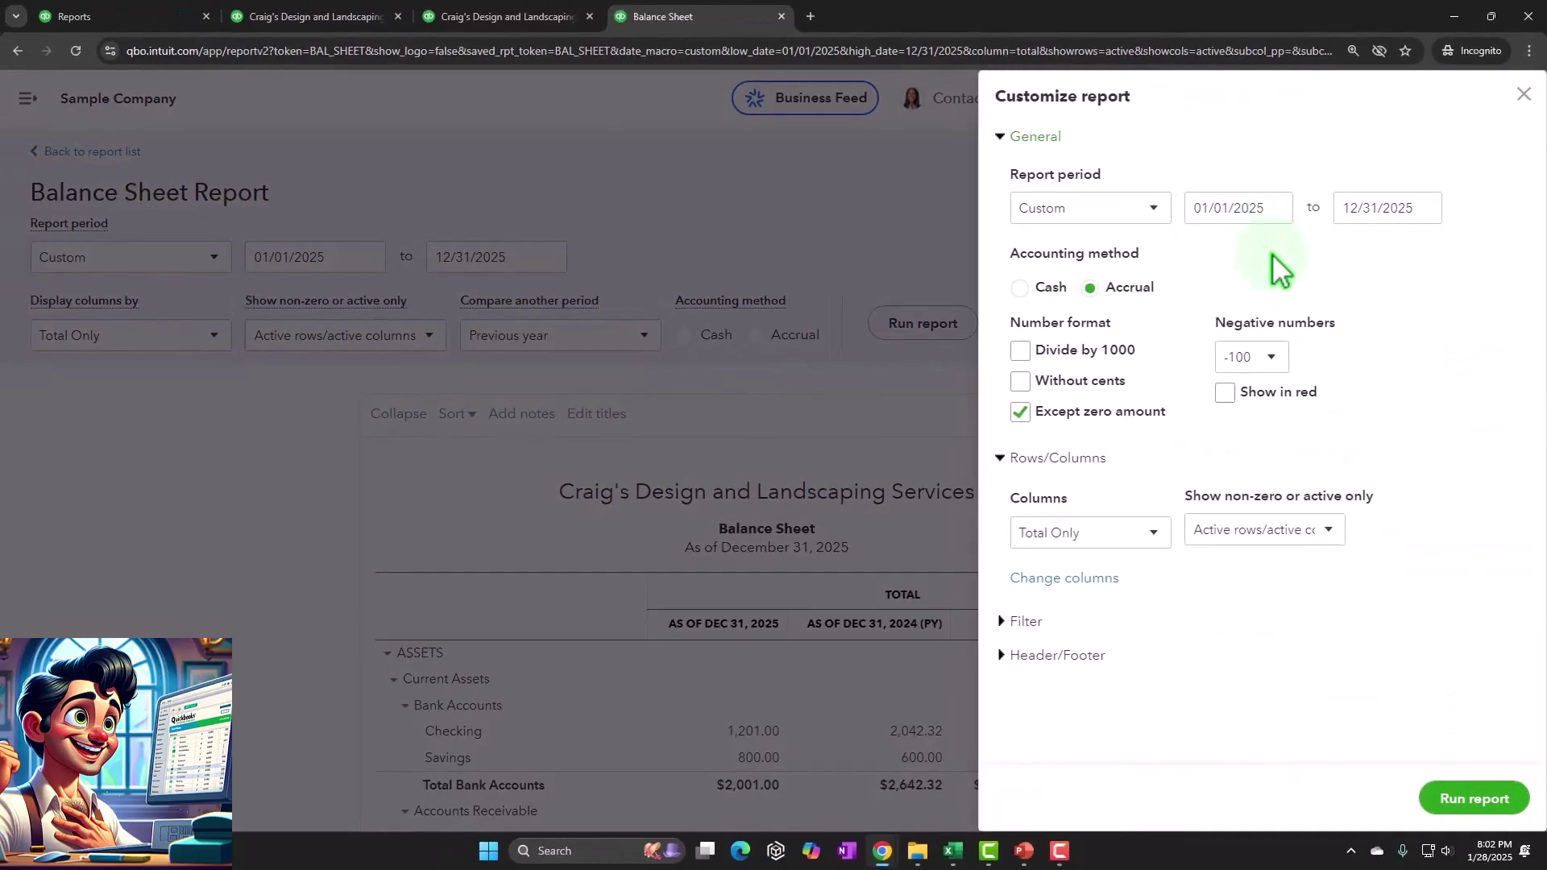
left_click(1031, 380)
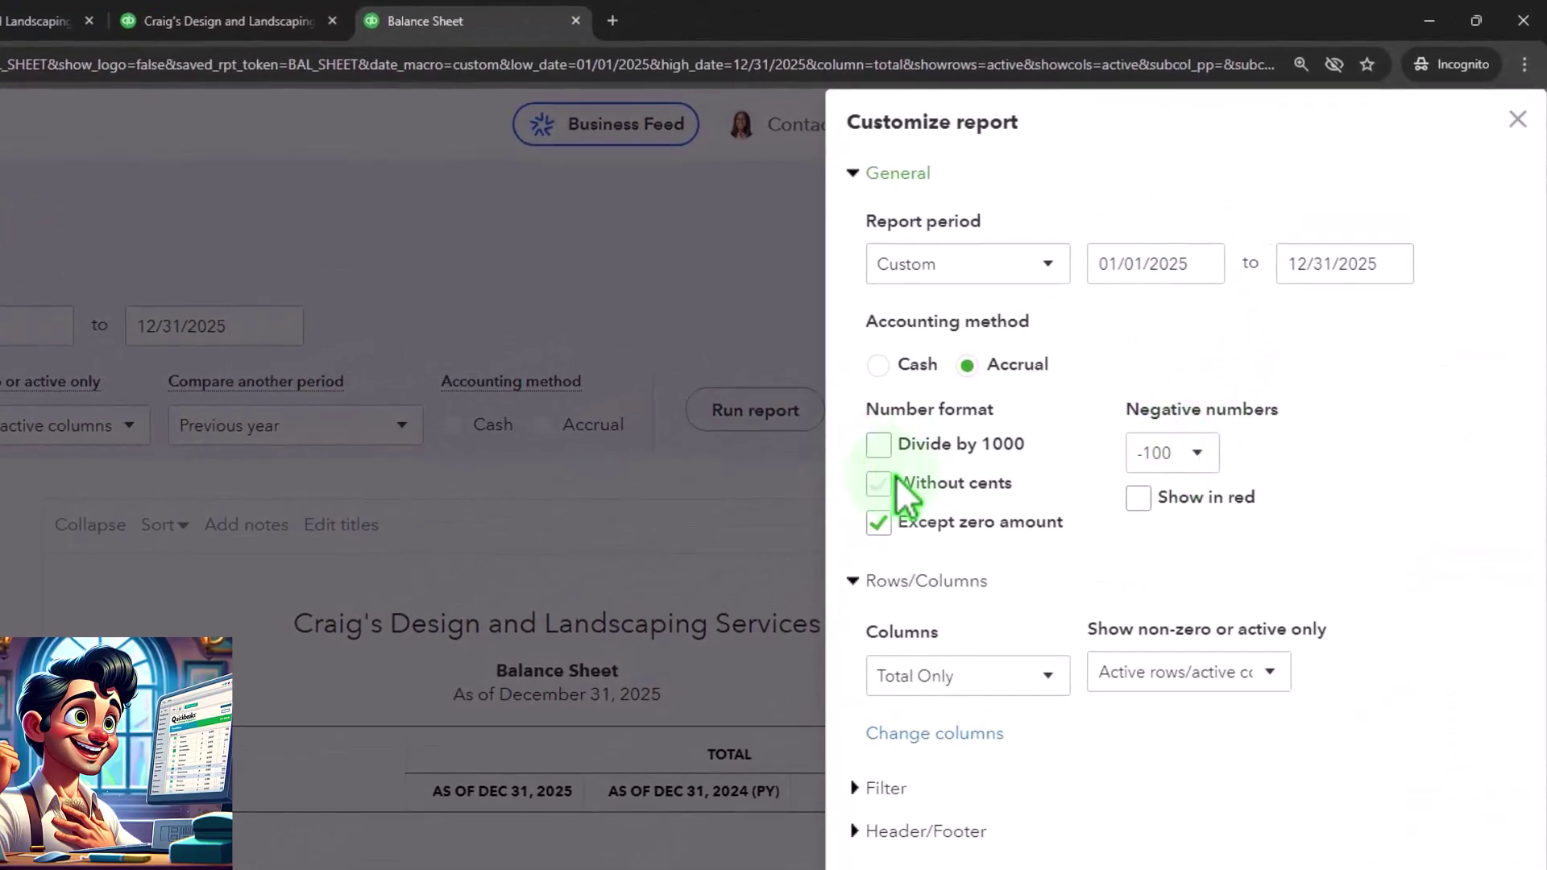
left_click(1197, 453)
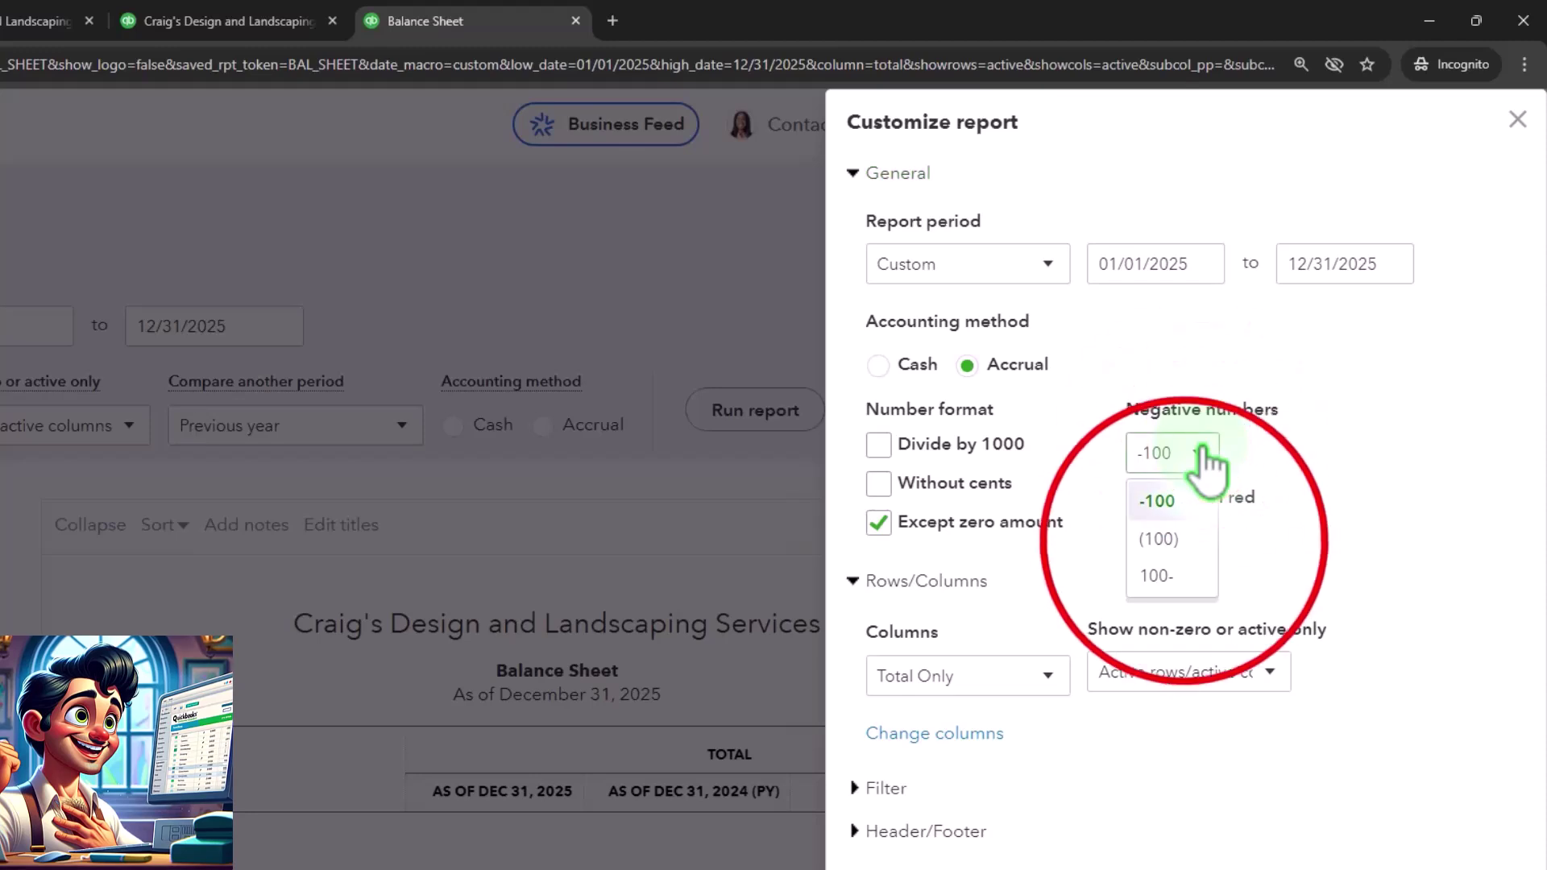
left_click(1193, 538)
left_click(1143, 499)
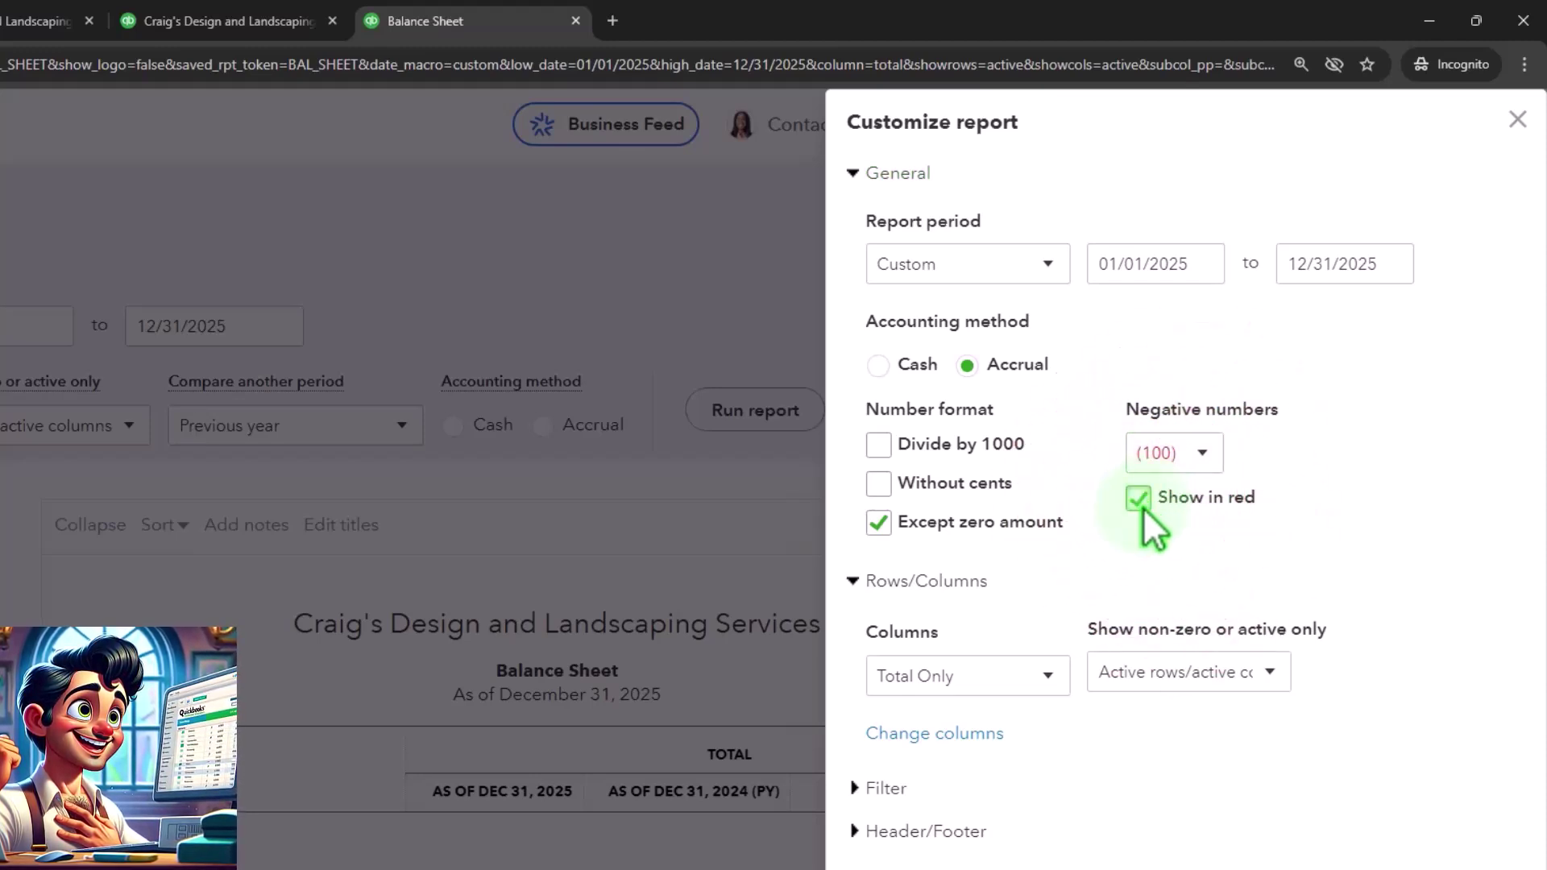
left_click(879, 483)
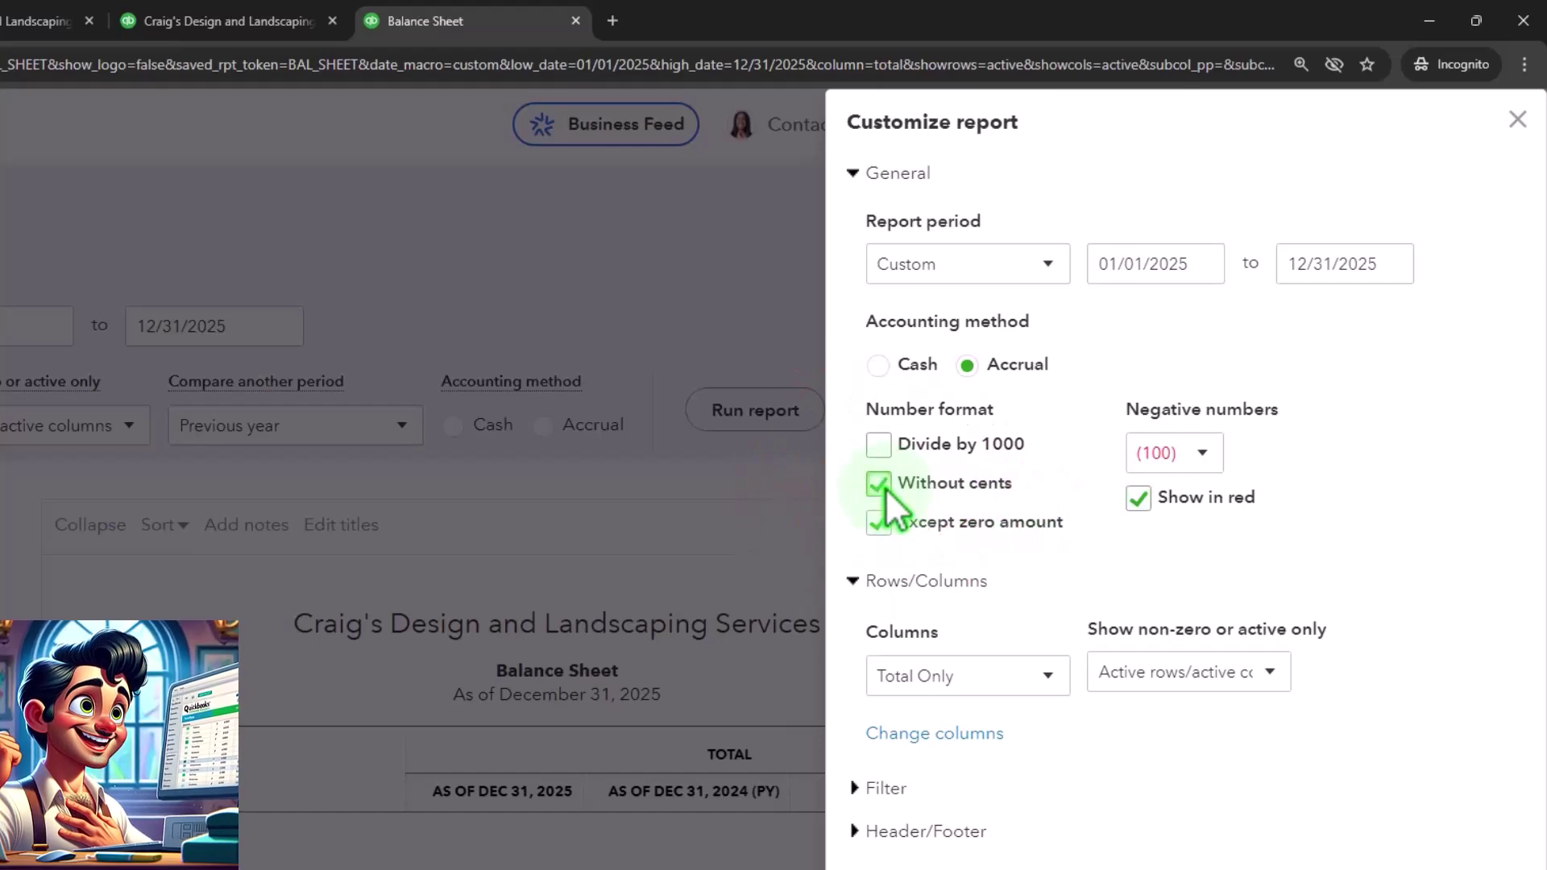
Remove the report period from the header and the date prepared, time prepared and report basis from the footer, and rerun the report
left_click(867, 832)
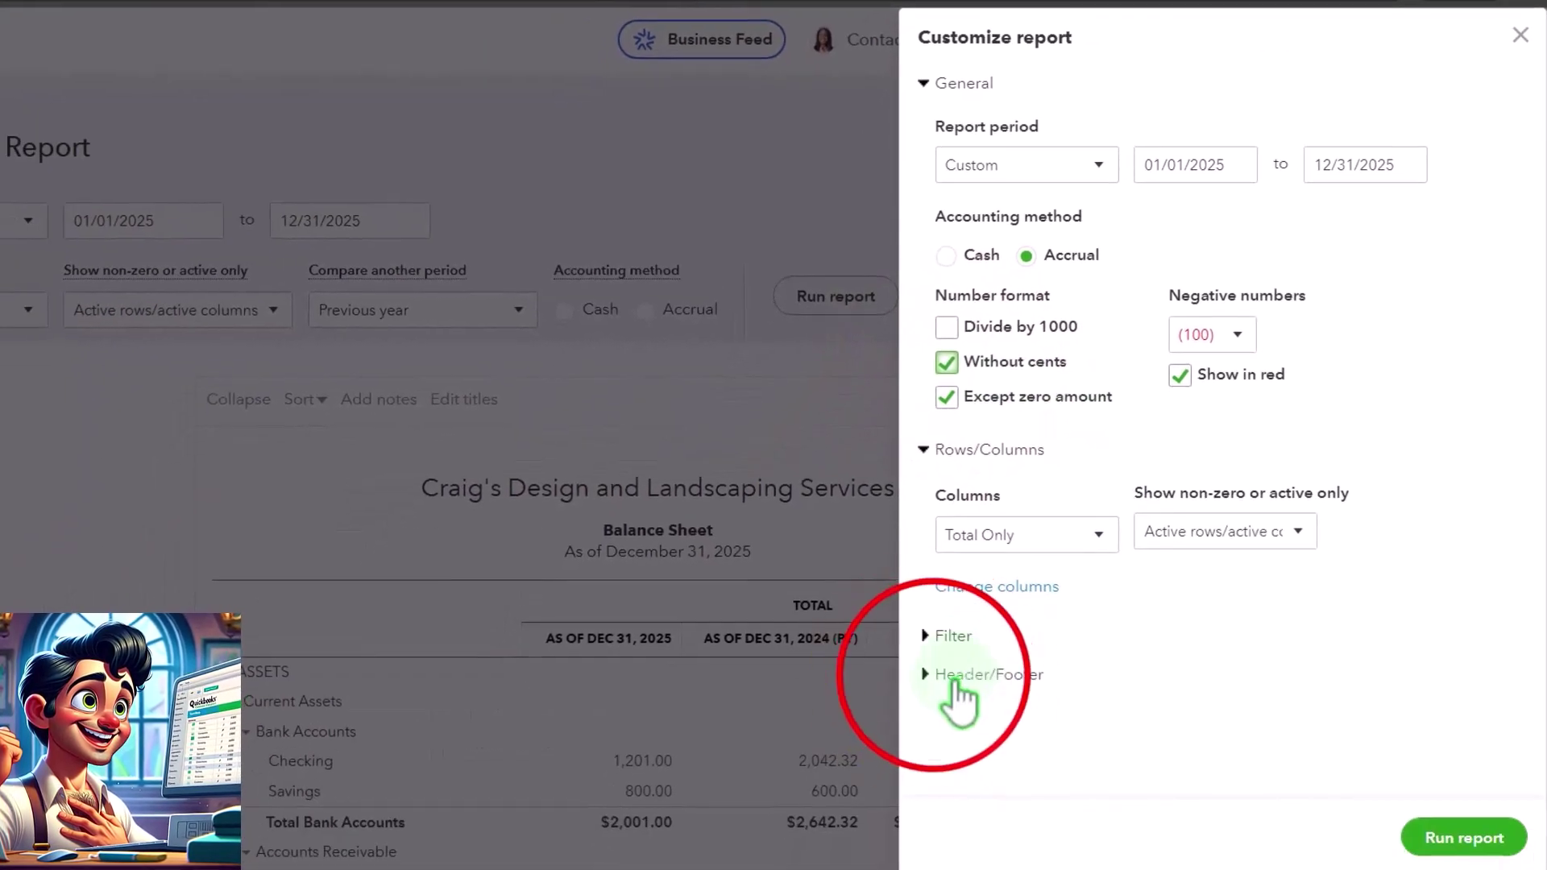
left_click(935, 675)
scroll(1017, 582, "down", 3)
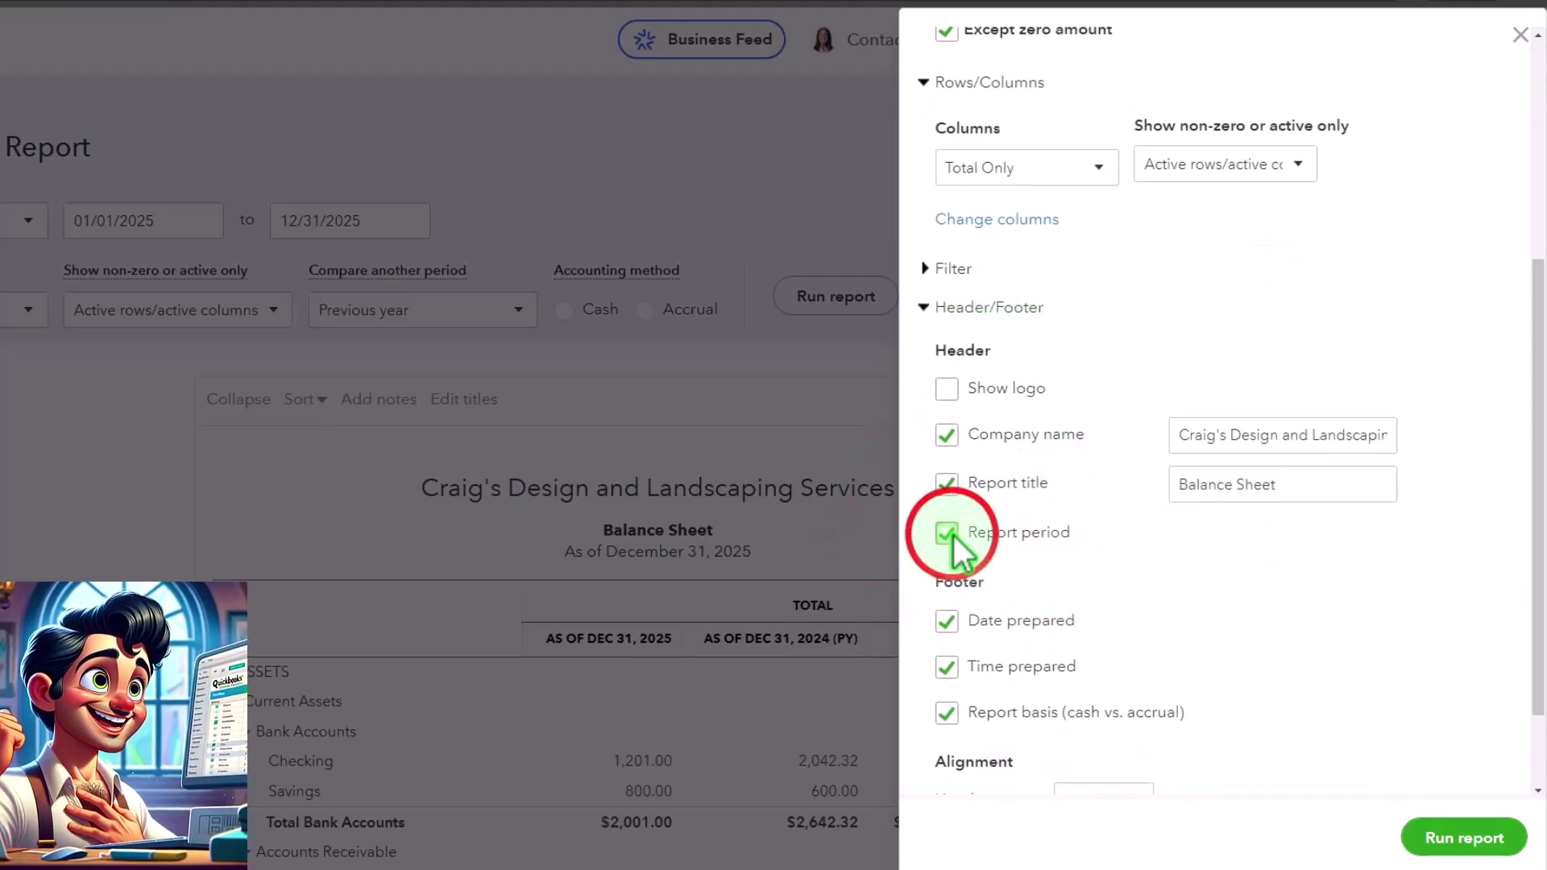
scroll(957, 538, "down", 2)
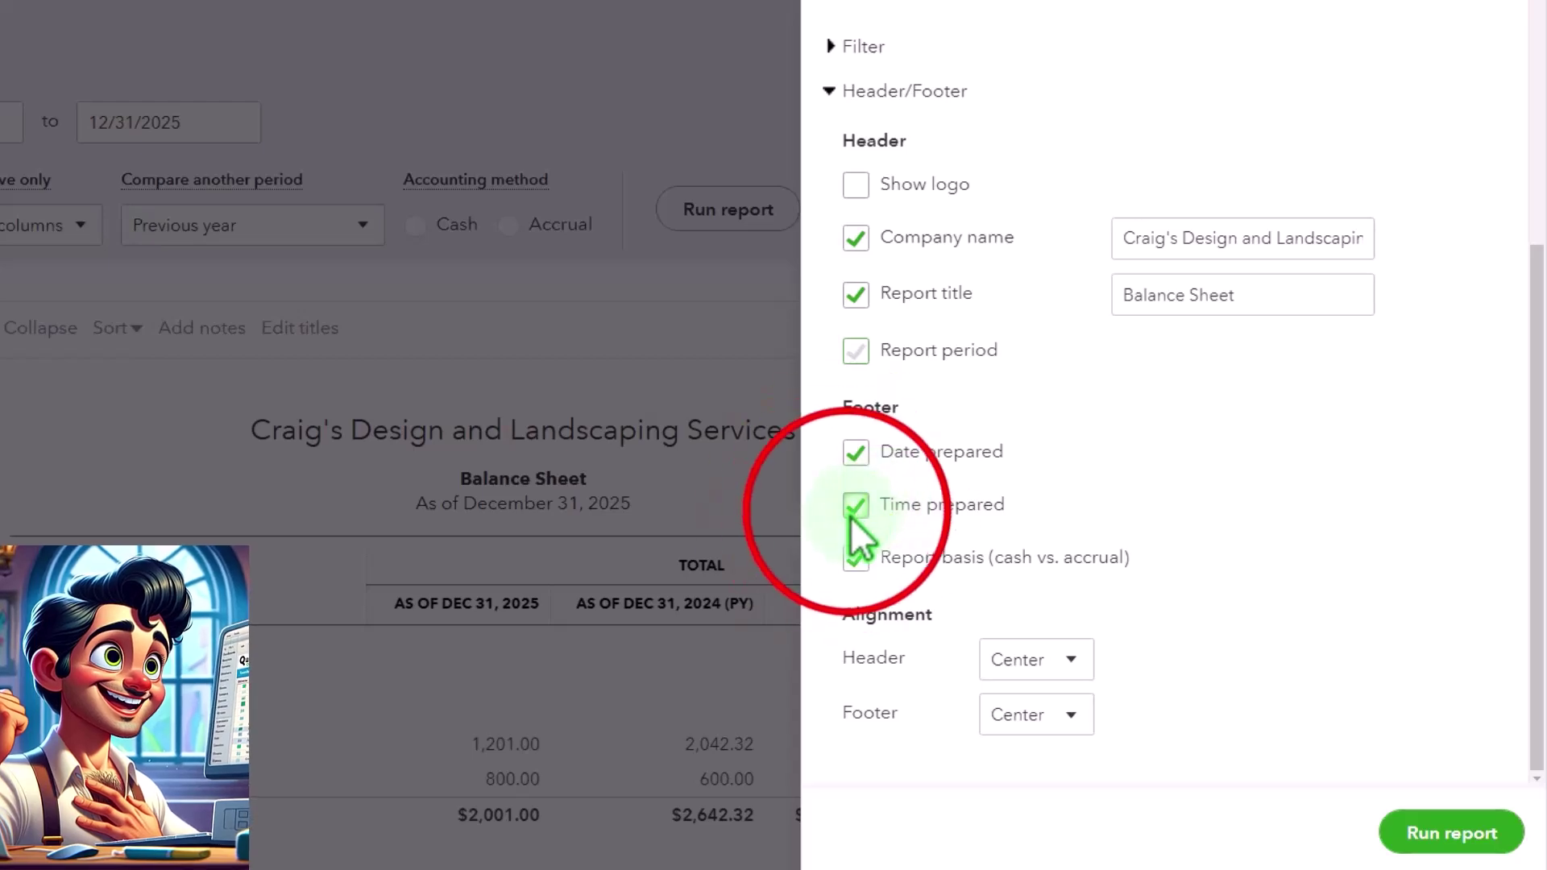
left_click(855, 453)
left_click(856, 558)
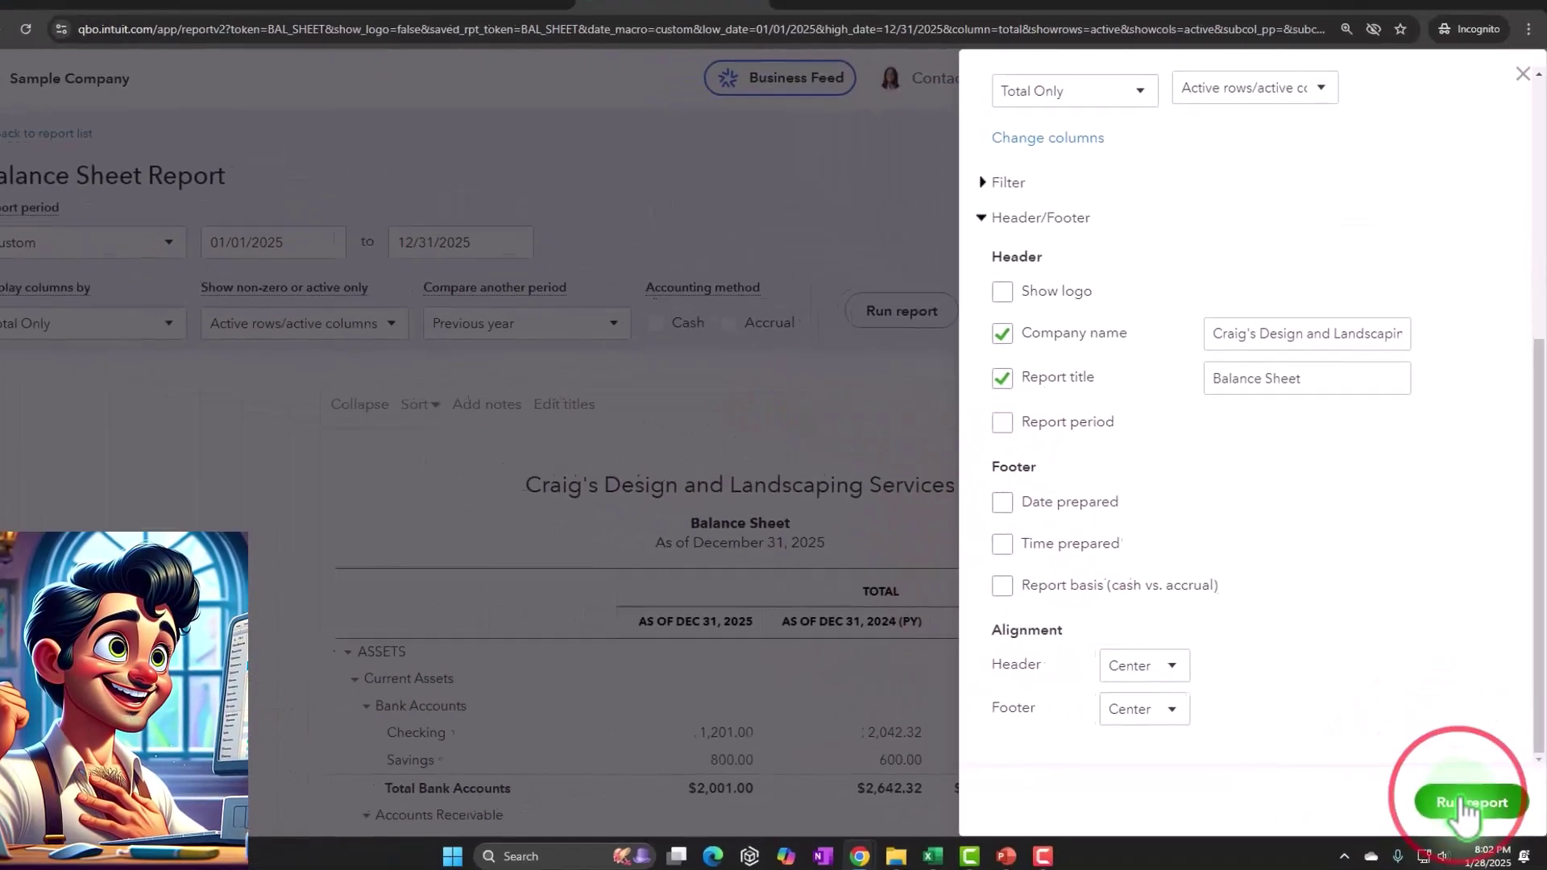
left_click(1461, 803)
scroll(1418, 419, "down", 3)
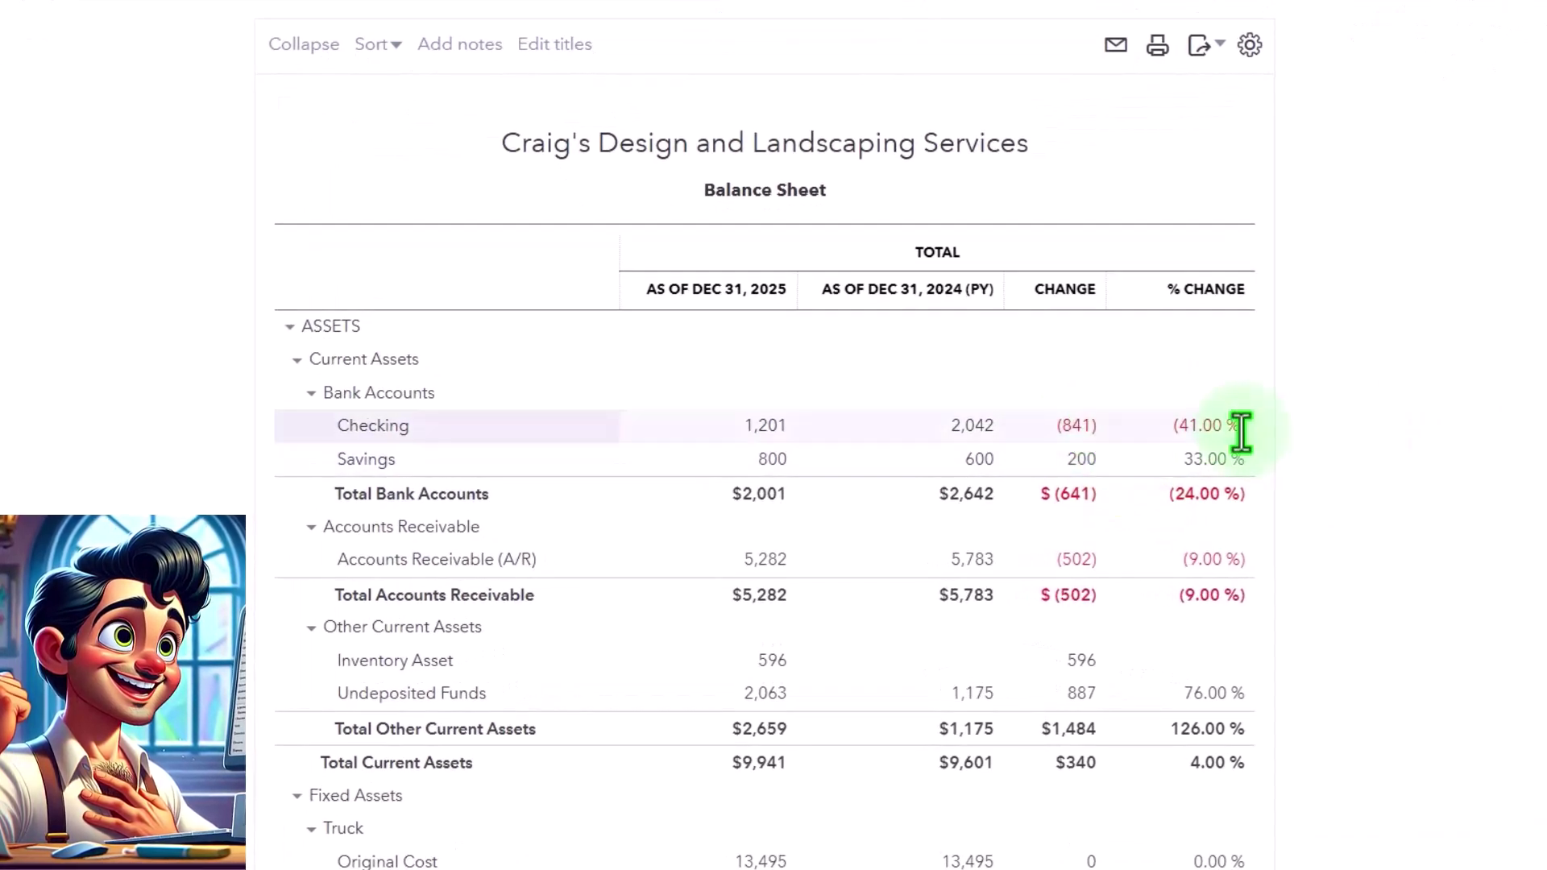
Switch the Balance Sheet to the modern view and examine the number format settings in General options
scroll(1142, 466, "up", 2)
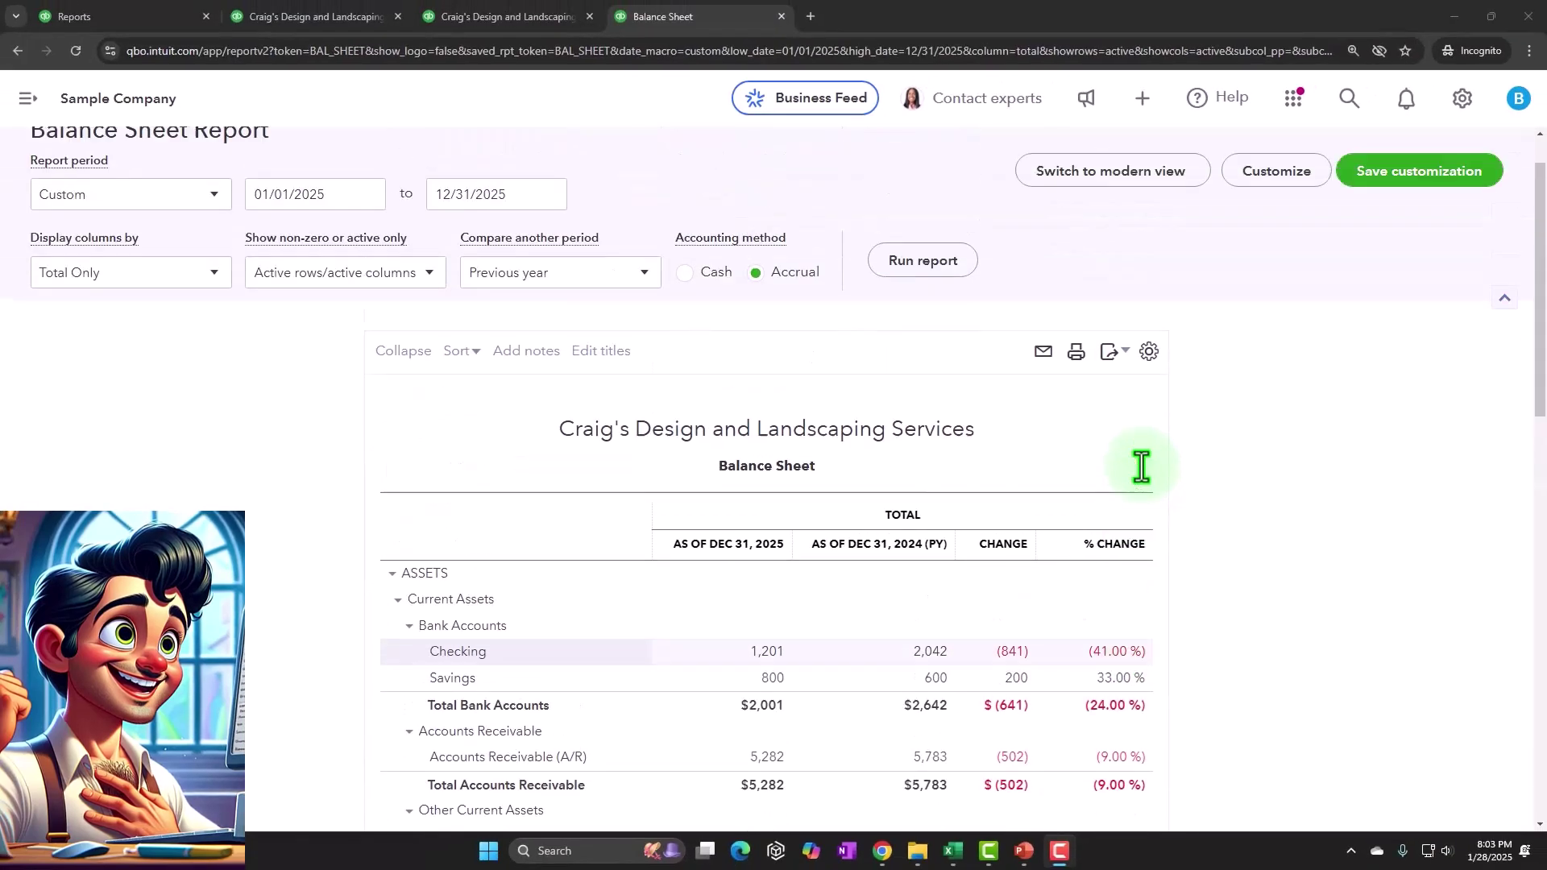
scroll(1141, 466, "up", 1)
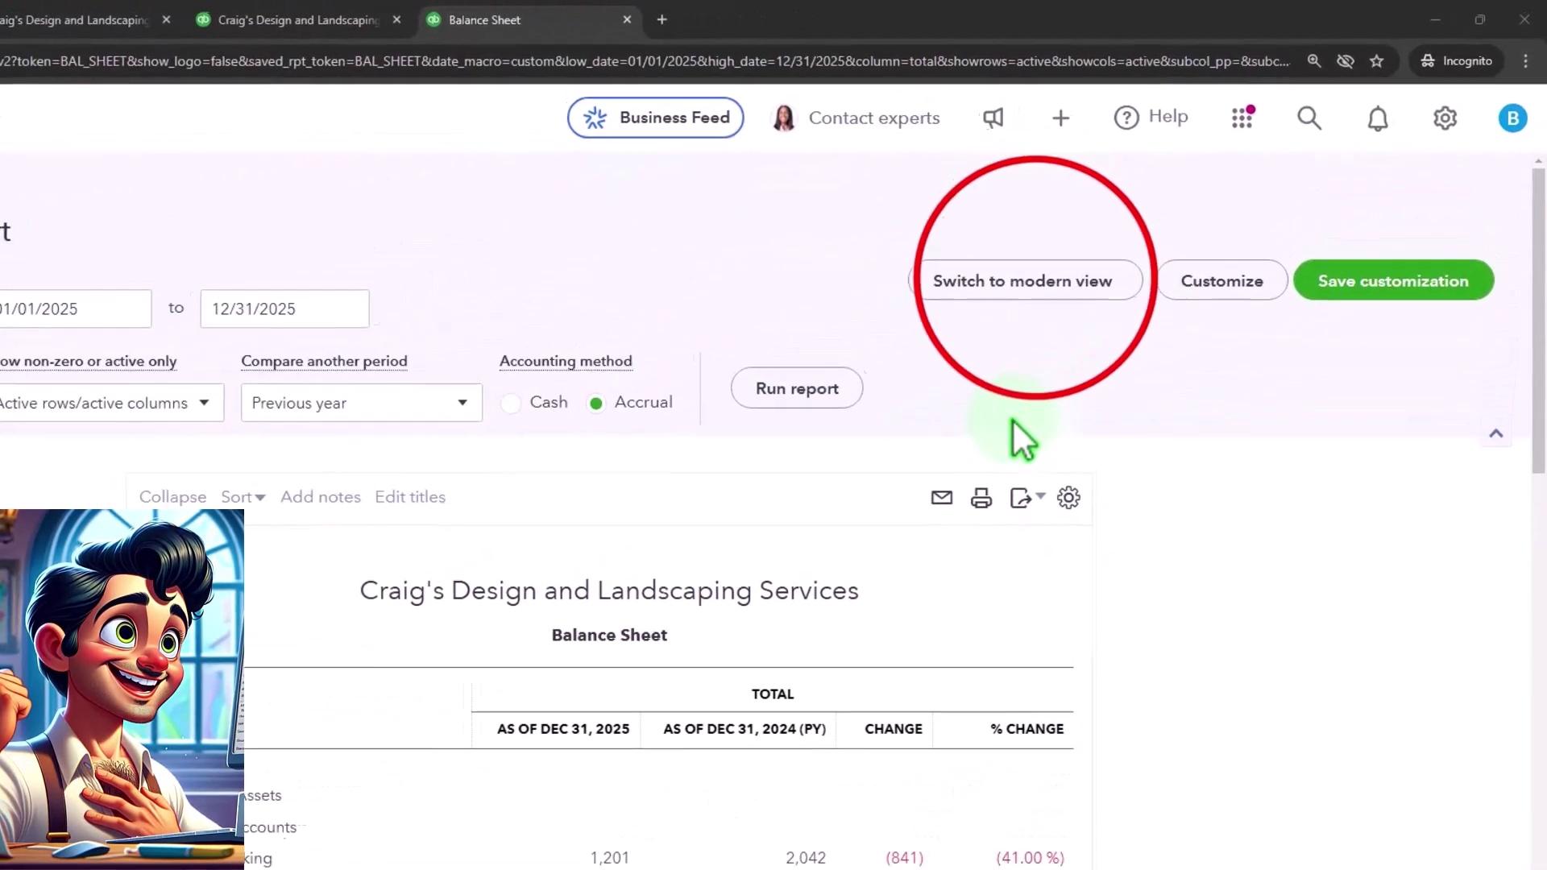
left_click(1017, 303)
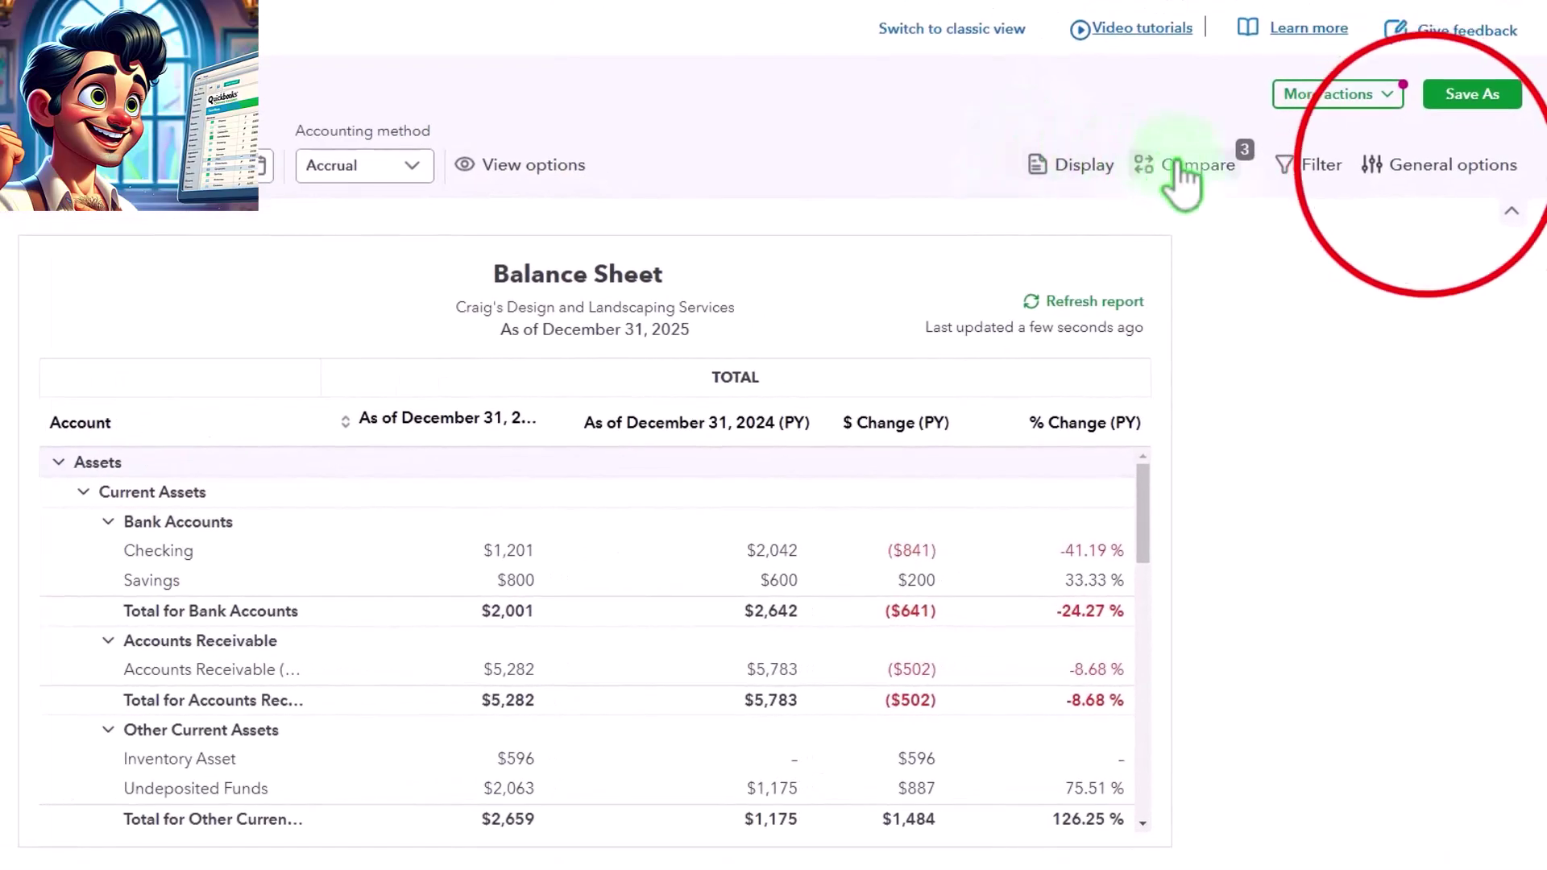
left_click(1436, 165)
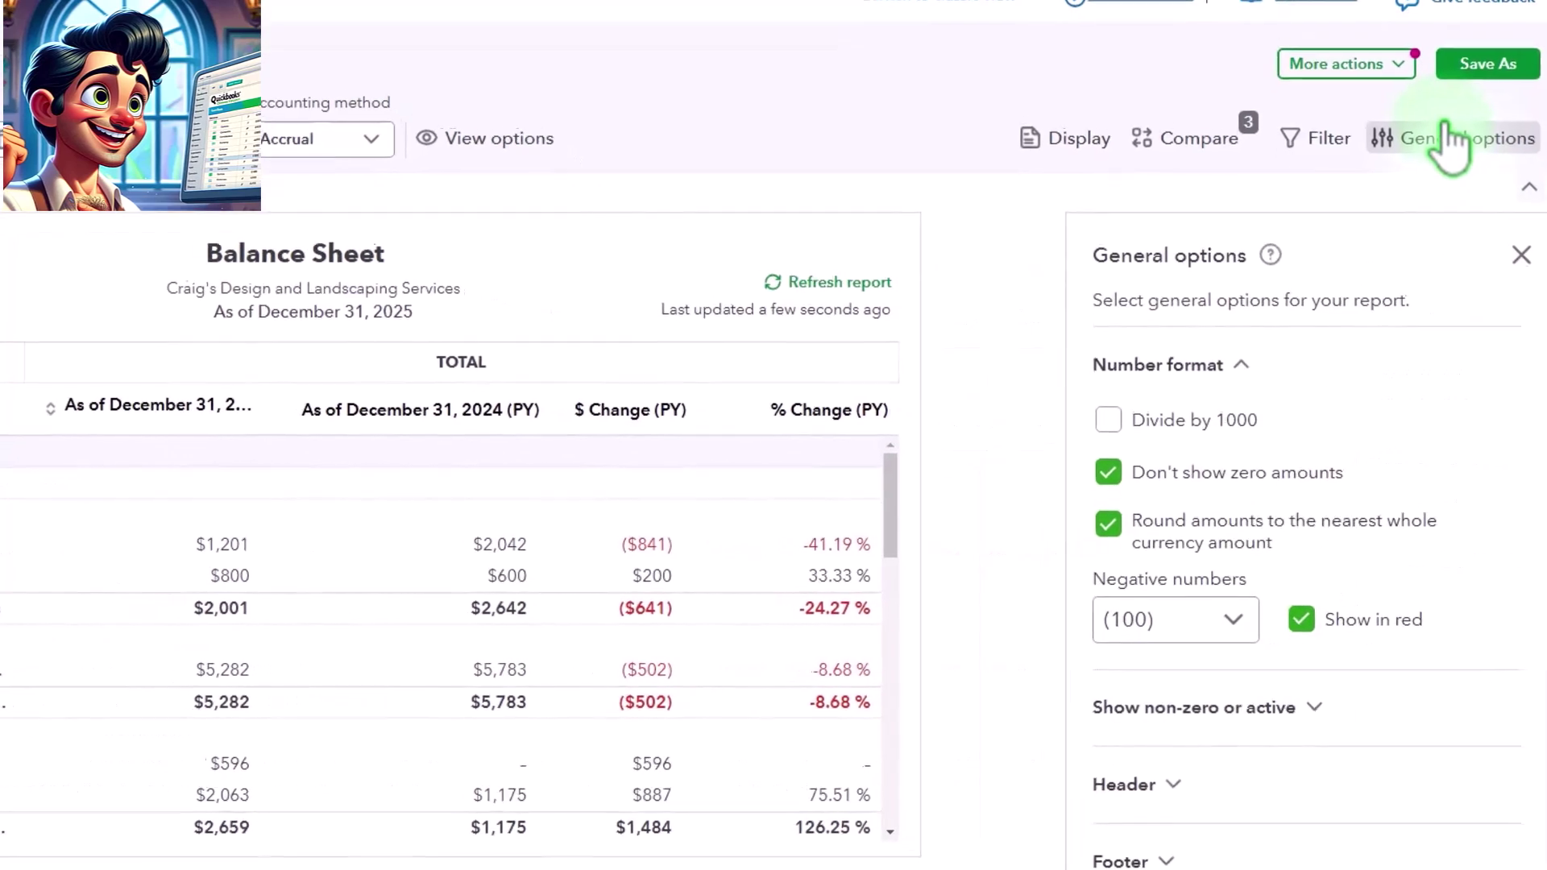
scroll(1247, 387, "down", 1)
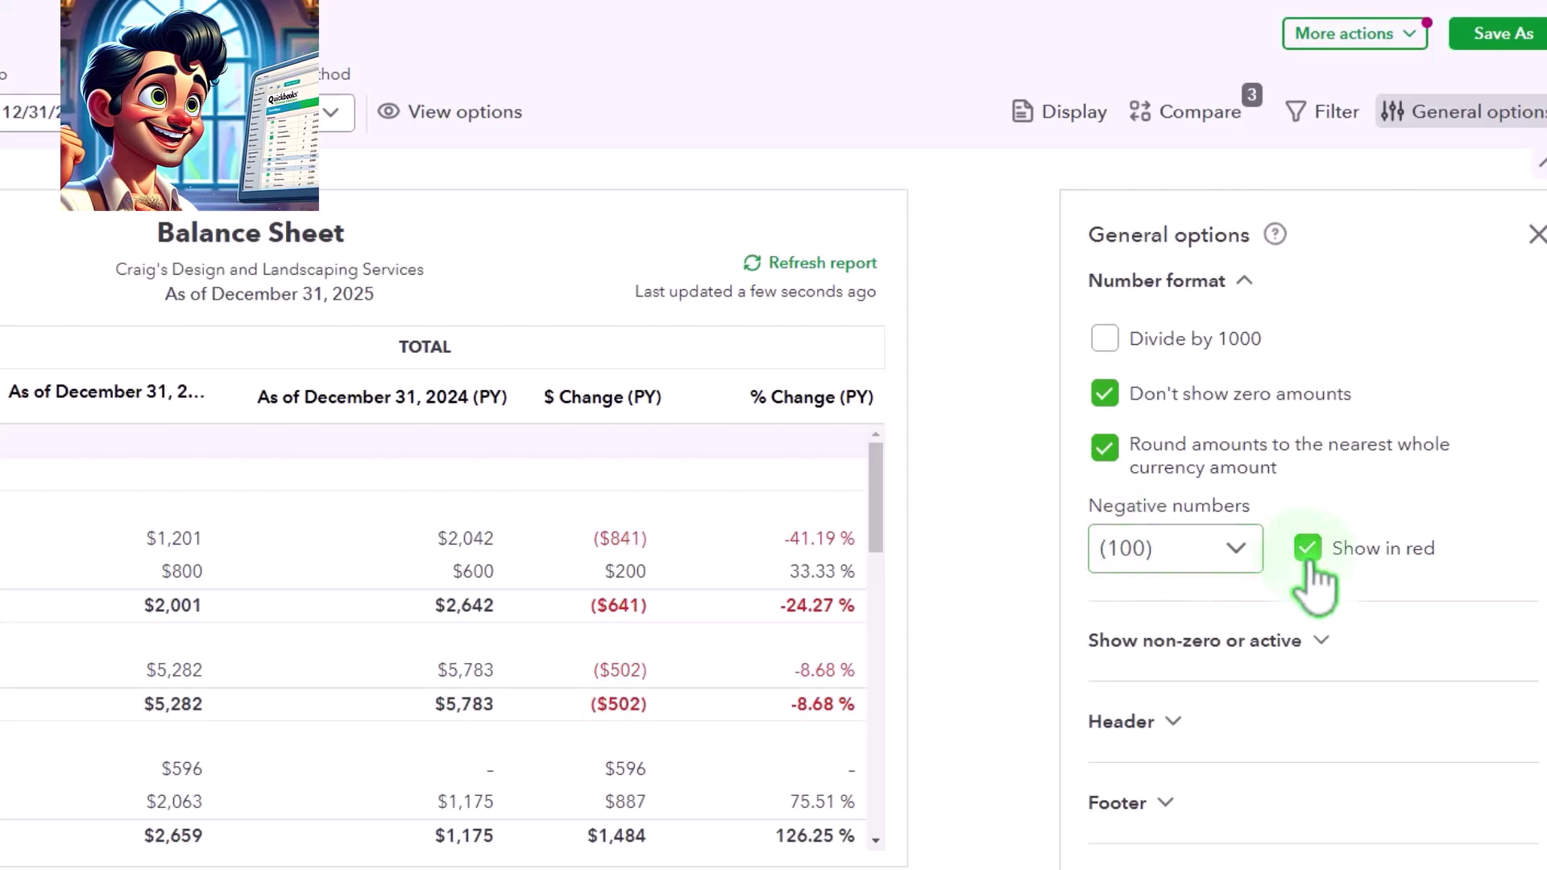
Hide the date and time prepared in the footer and the report period in the header, and close General options
left_click(1173, 725)
scroll(1201, 685, "down", 3)
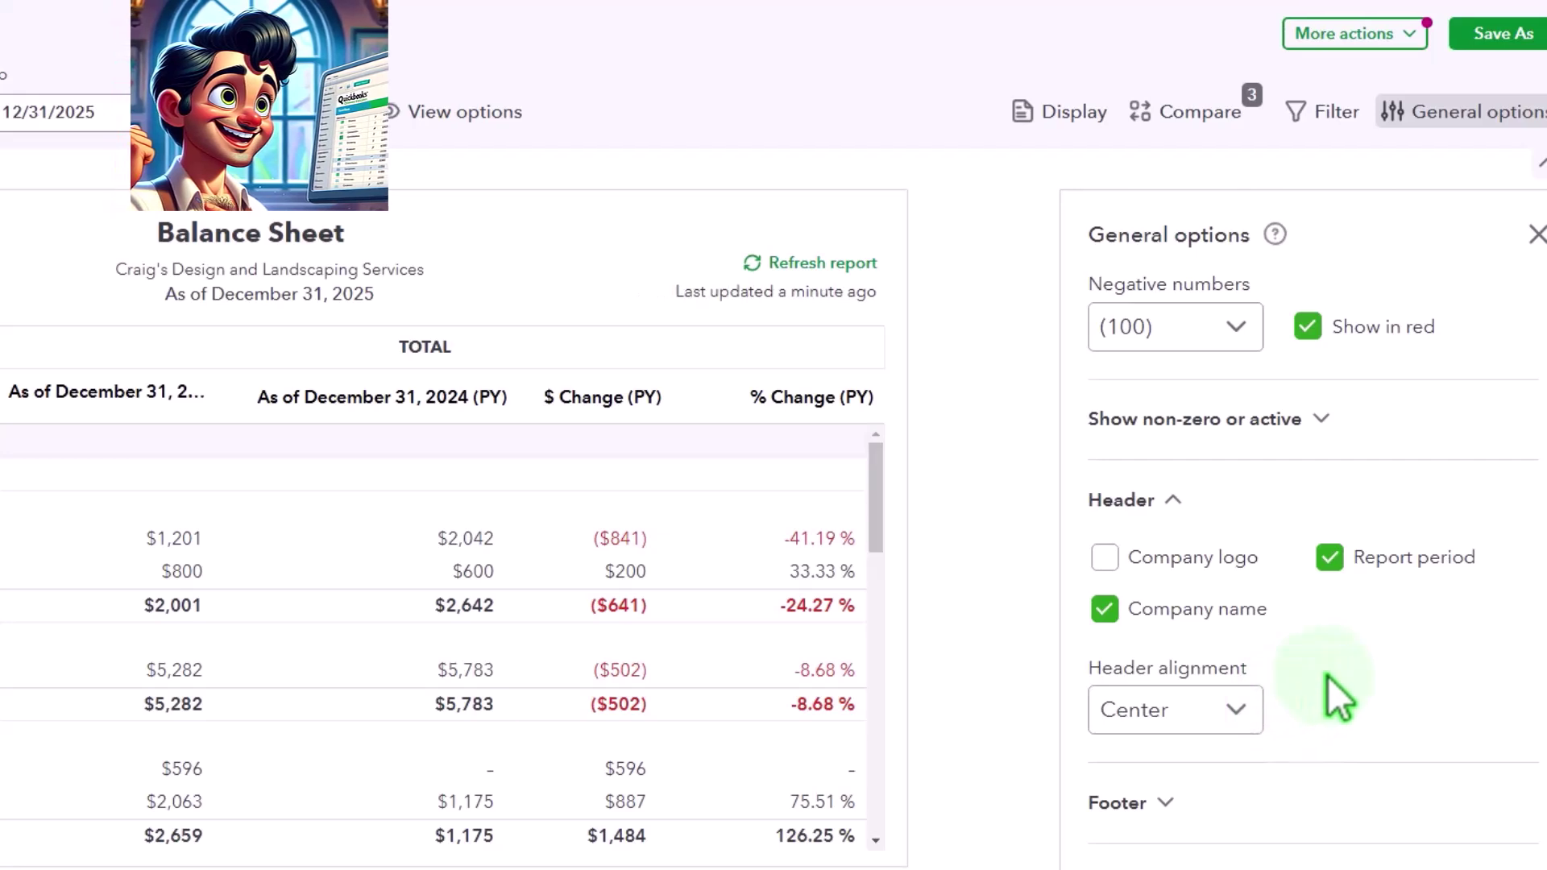
left_click(1182, 799)
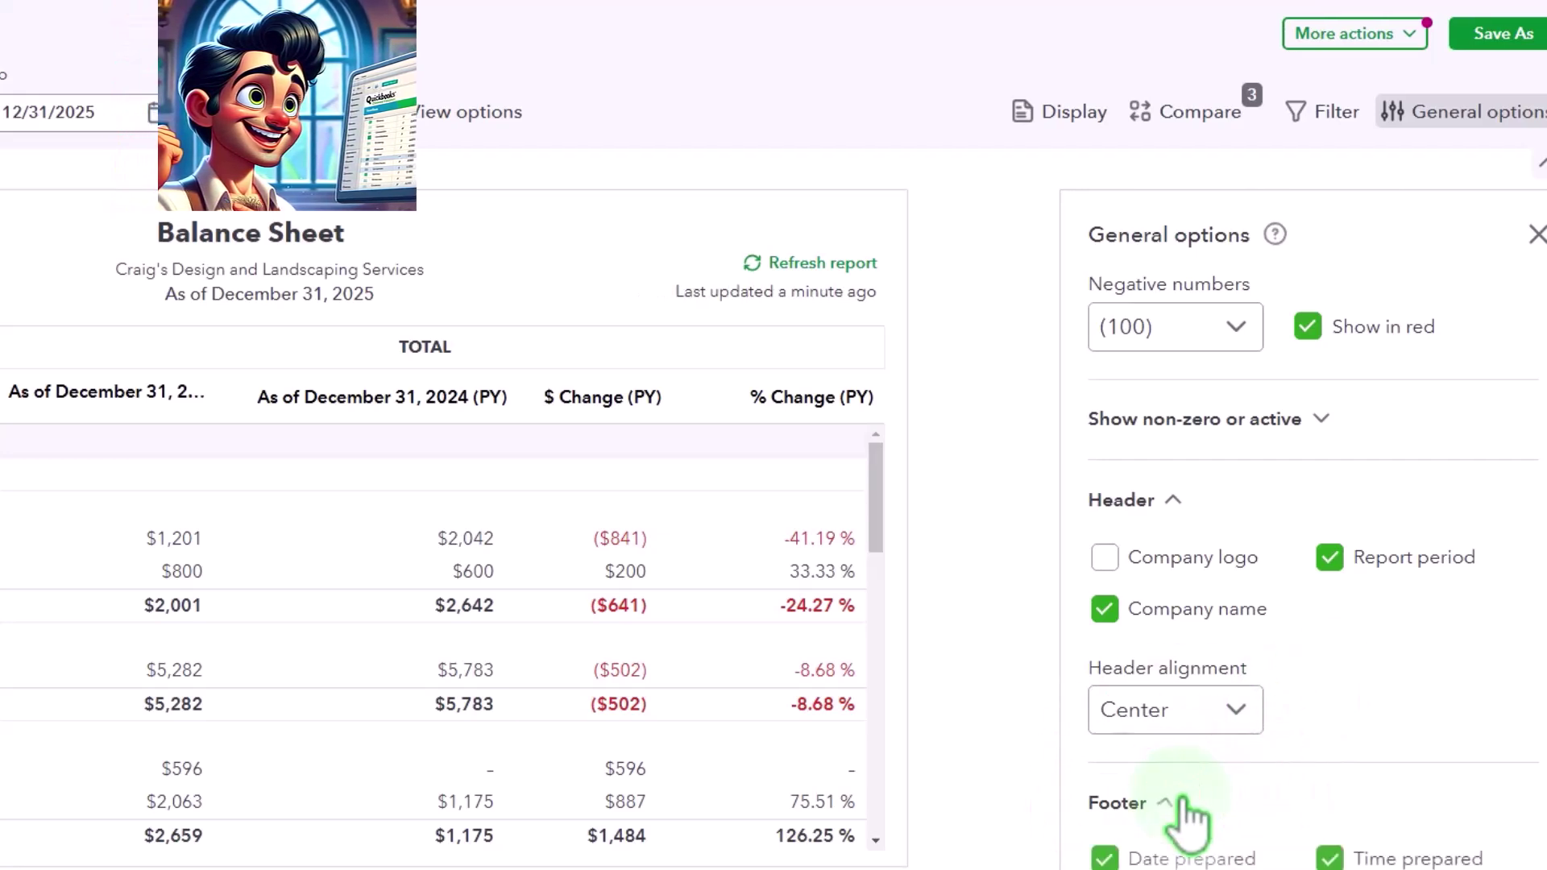
scroll(1189, 818, "down", 2)
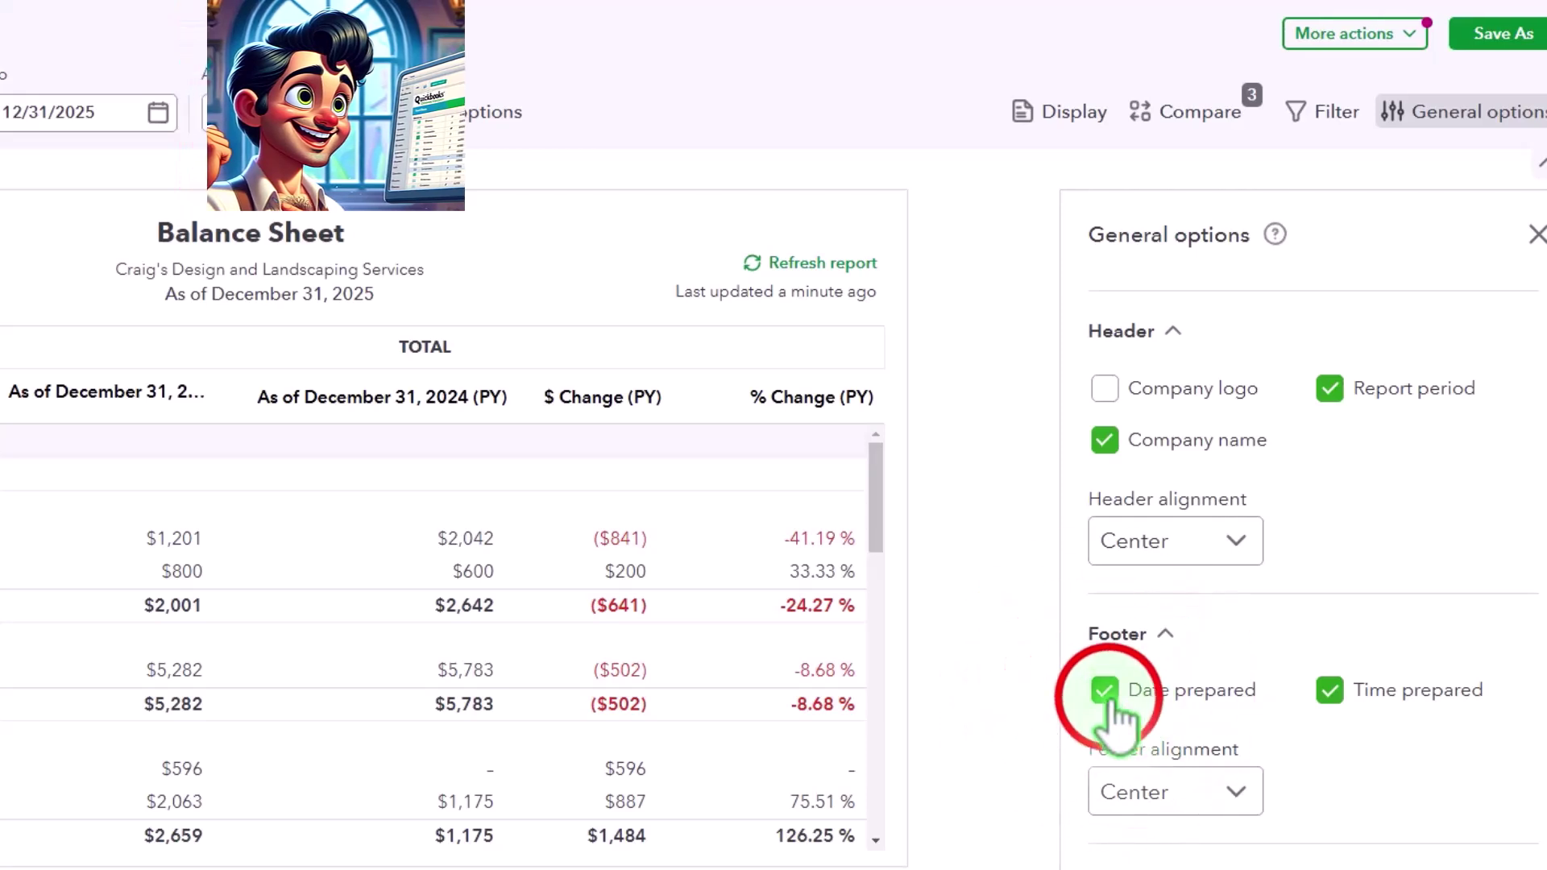
left_click(1120, 709)
left_click(1343, 698)
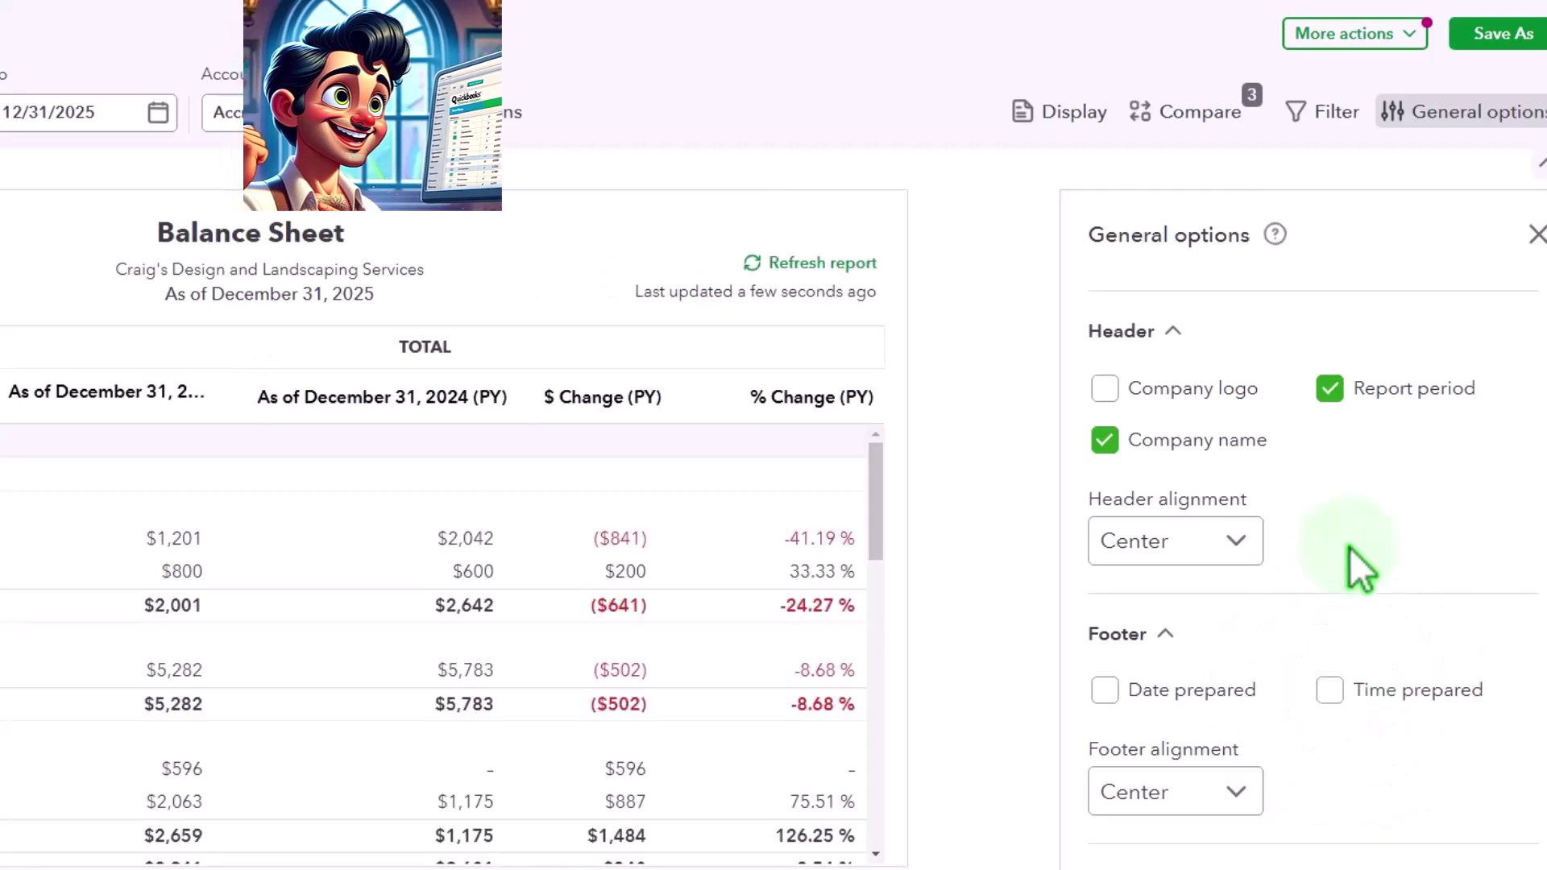
left_click(1312, 477)
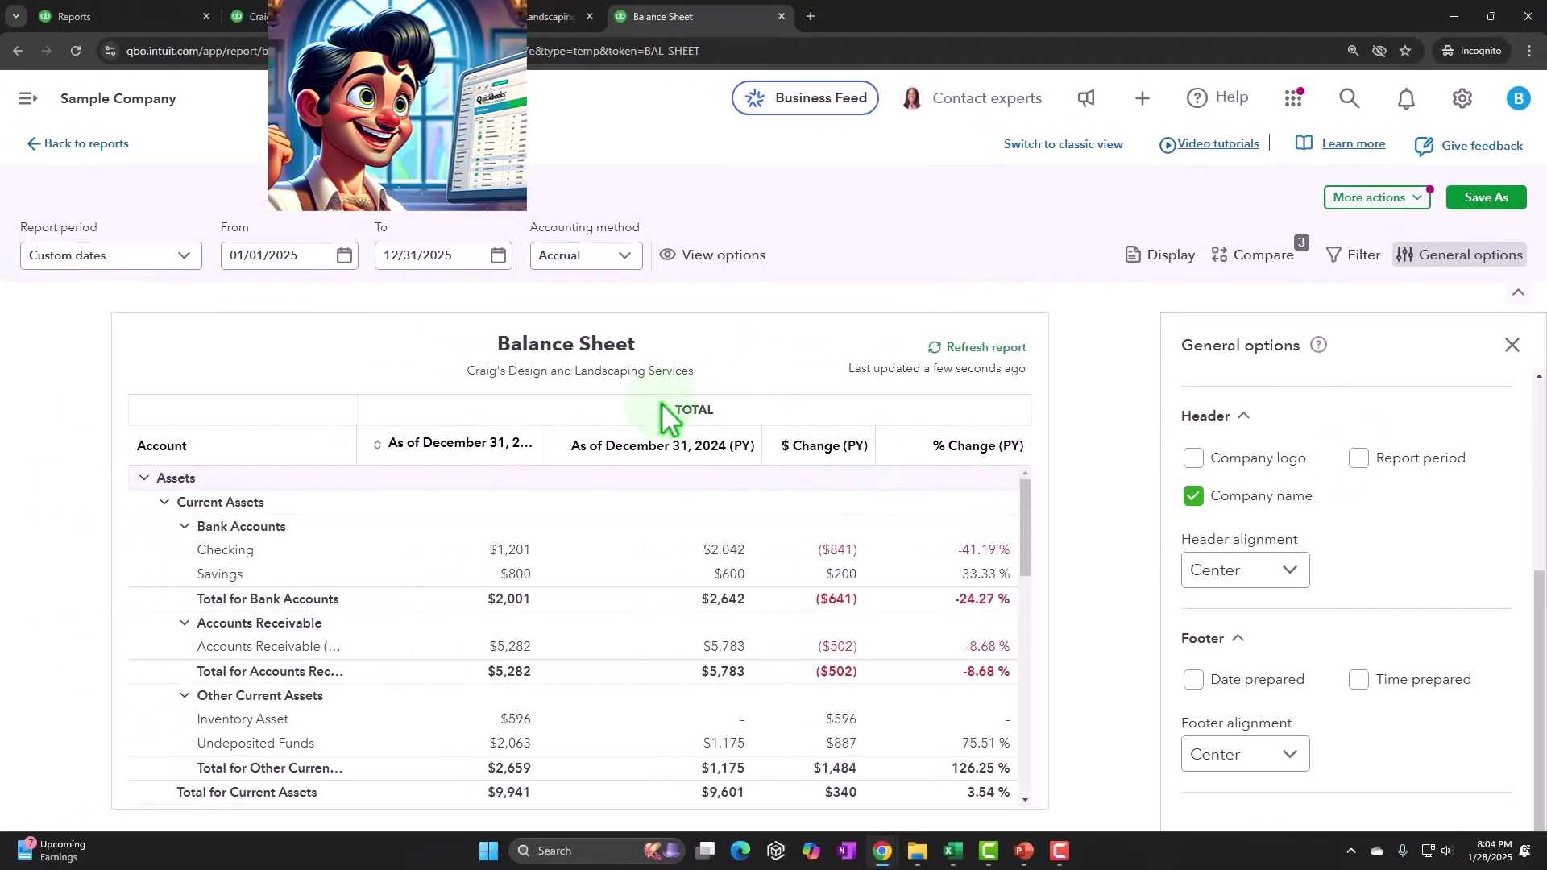
left_click(1512, 345)
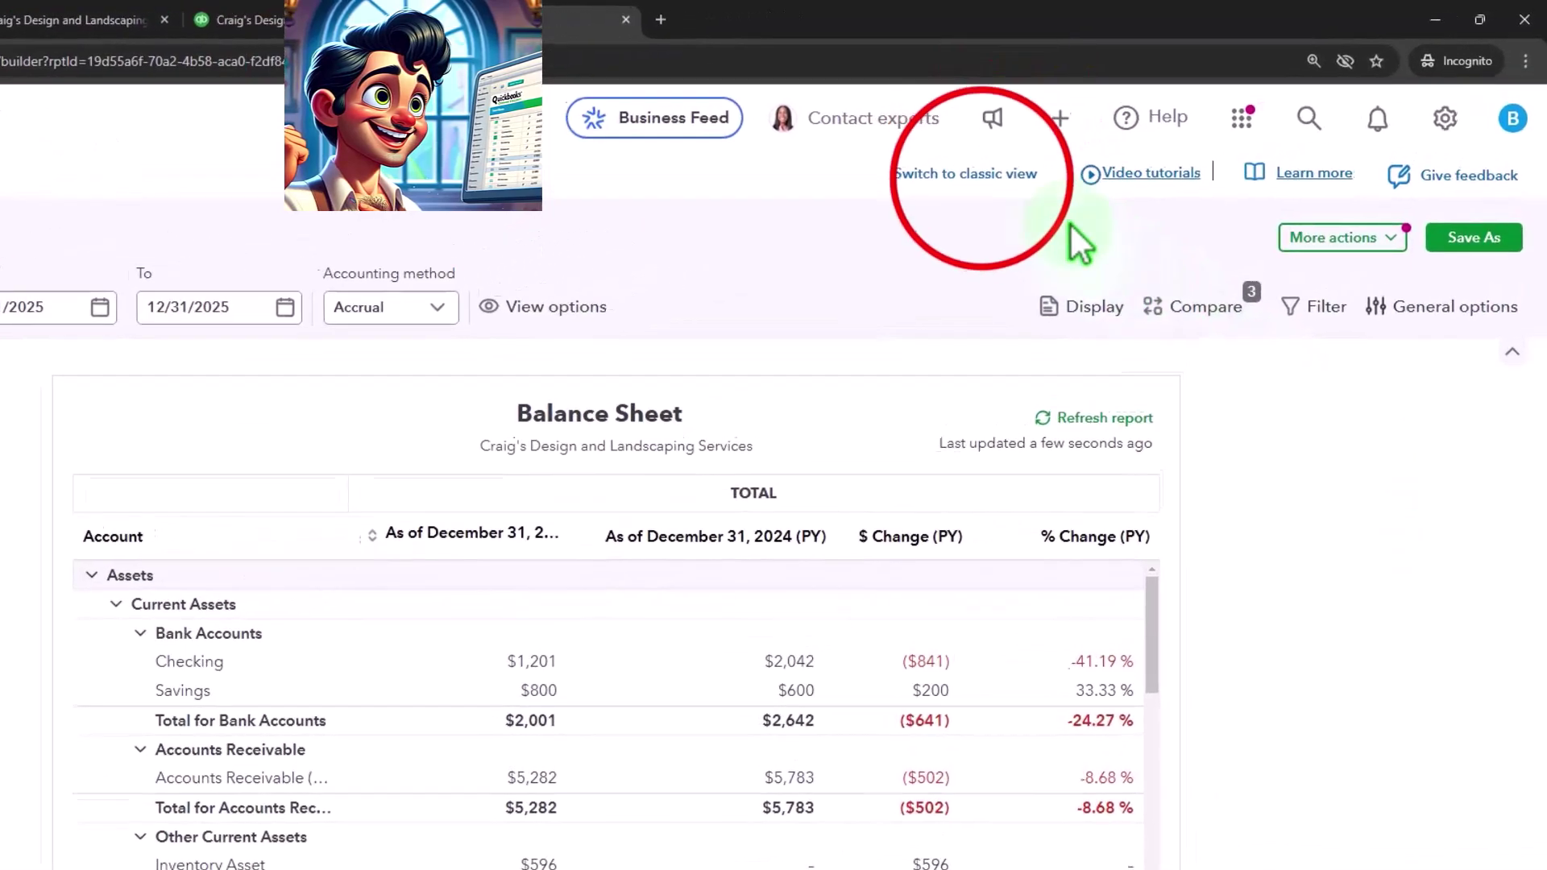
Return to the classic view and look through the Balance Sheet down to total liabilities and equity
left_click(960, 182)
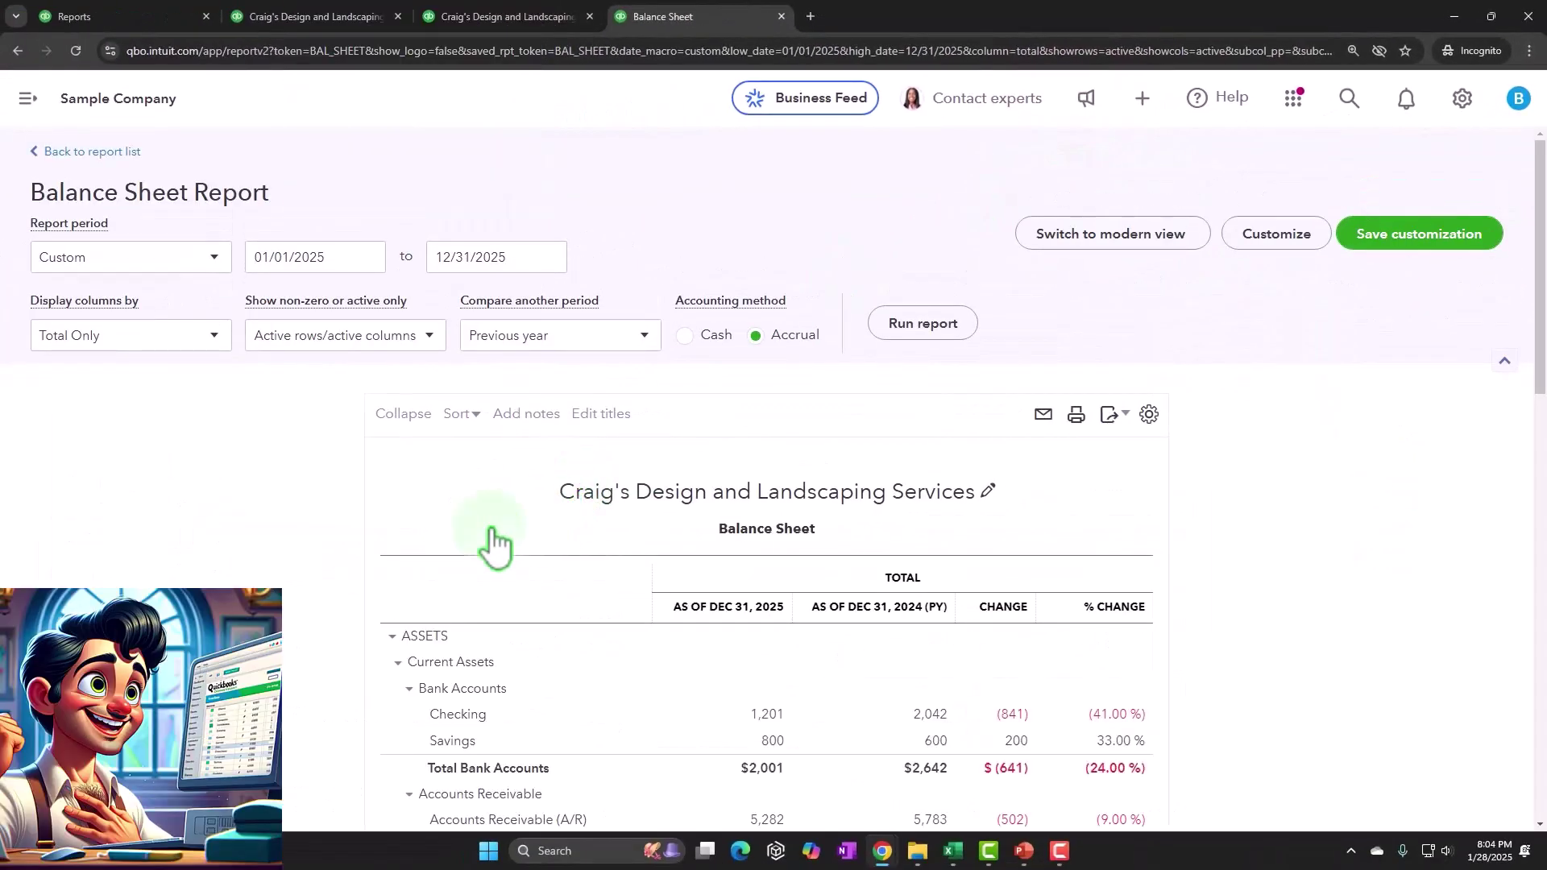
scroll(209, 510, "down", 5)
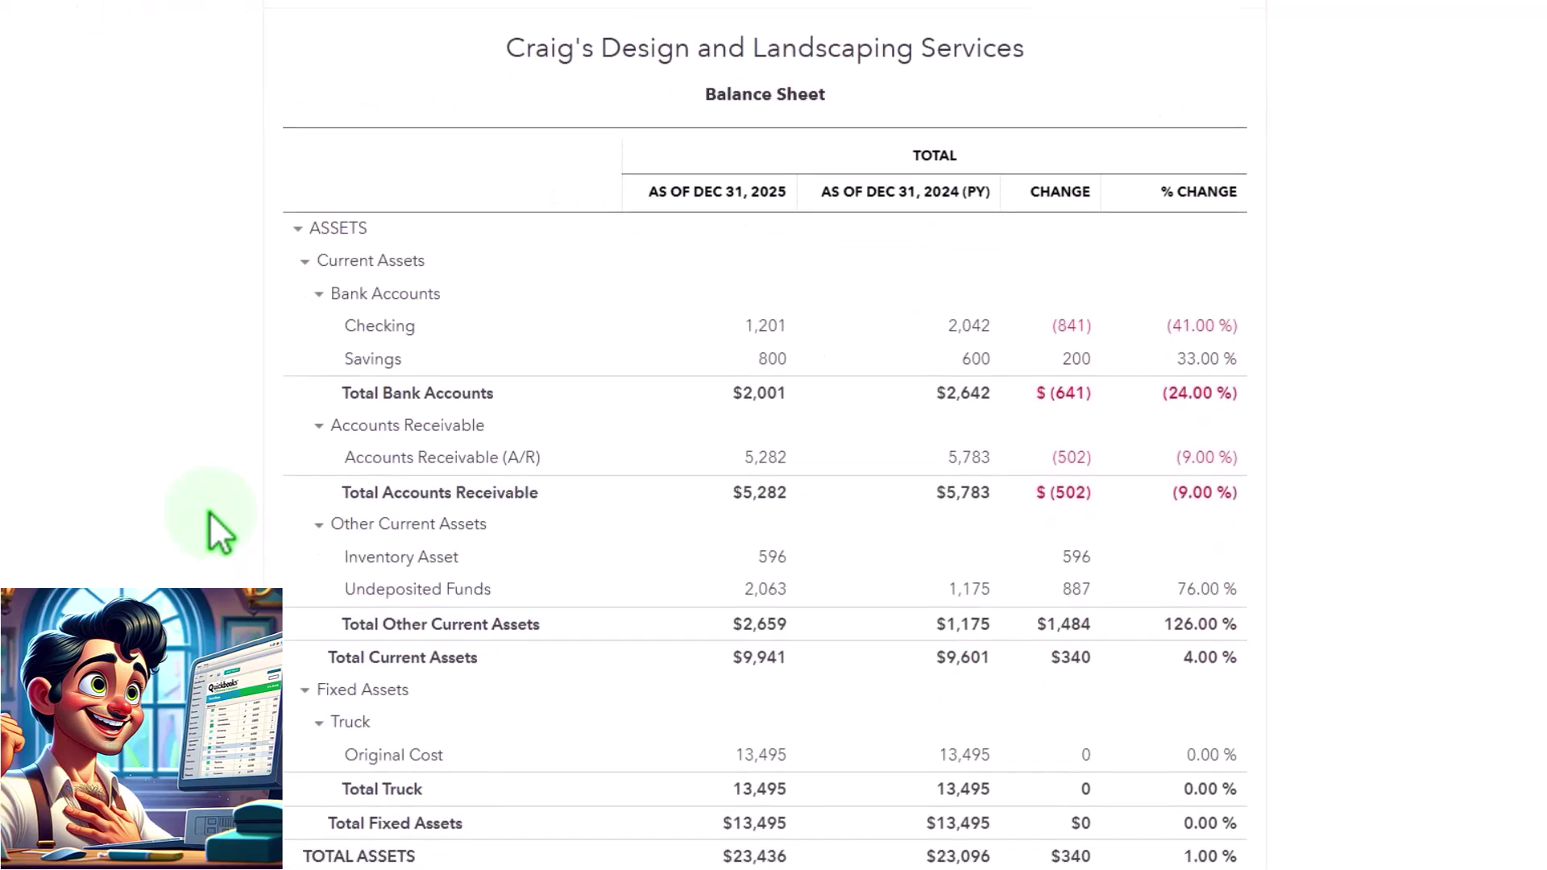
scroll(209, 511, "down", 5)
scroll(200, 516, "down", 8)
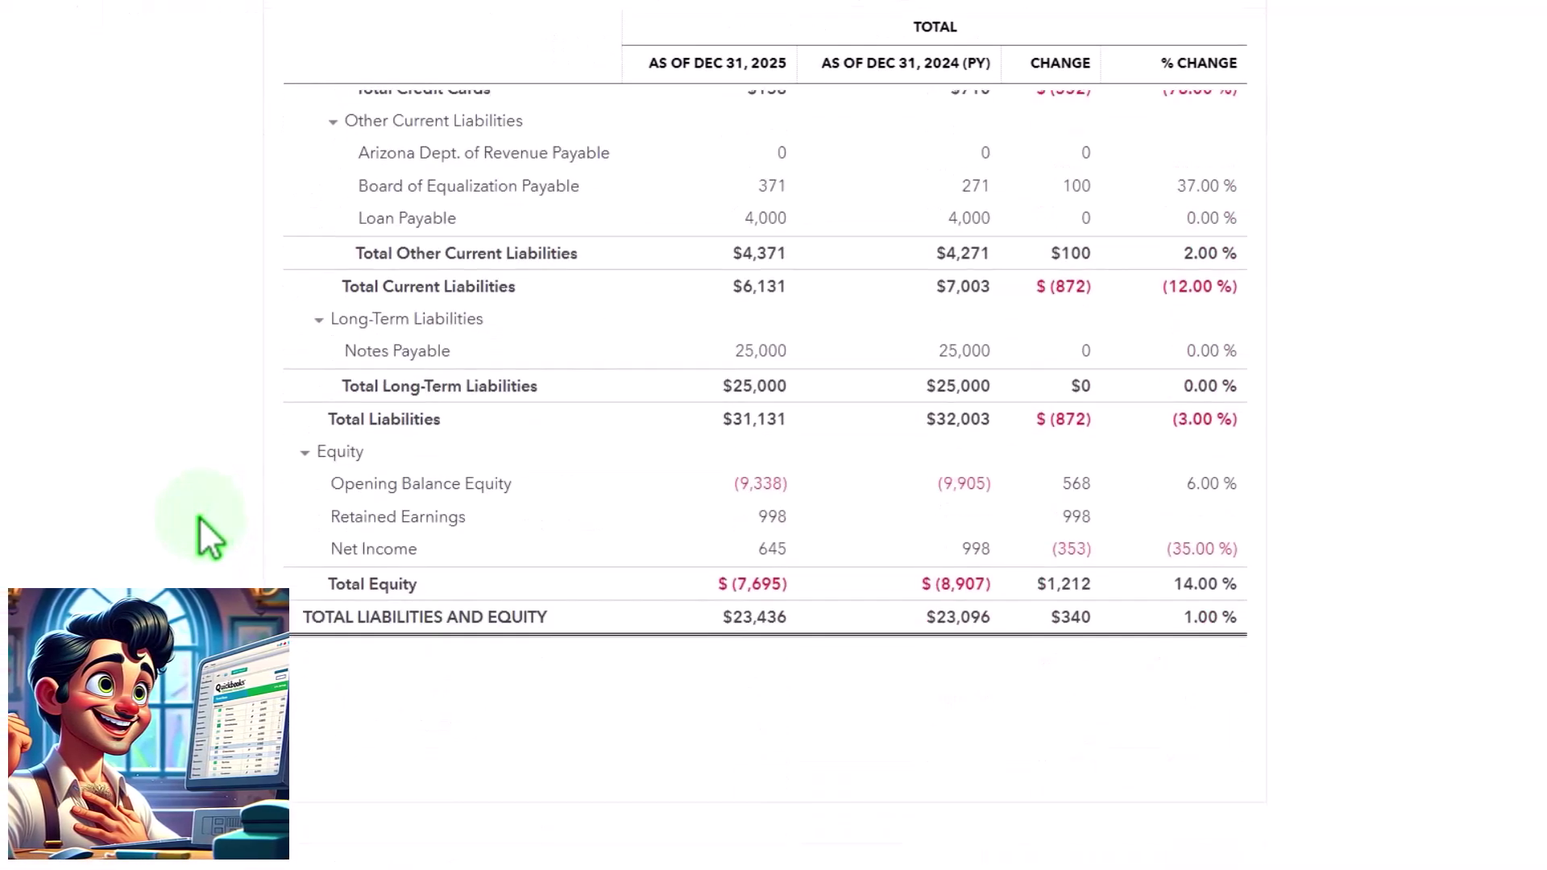
Set the report's start date to 12/01/2025 and rerun the Balance Sheet
scroll(230, 525, "up", 15)
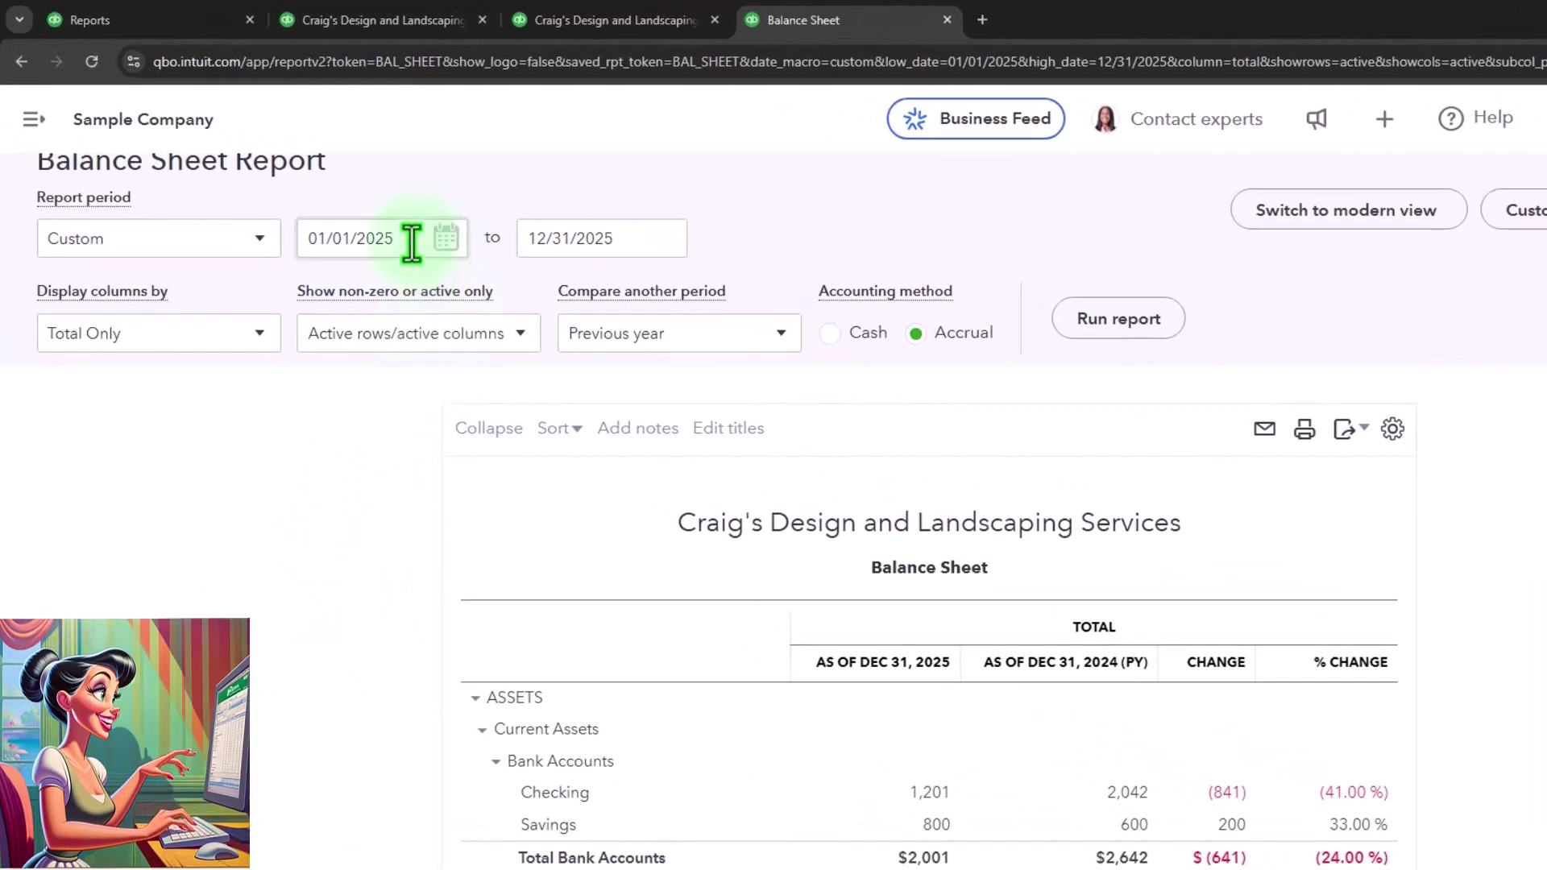
left_click(411, 242)
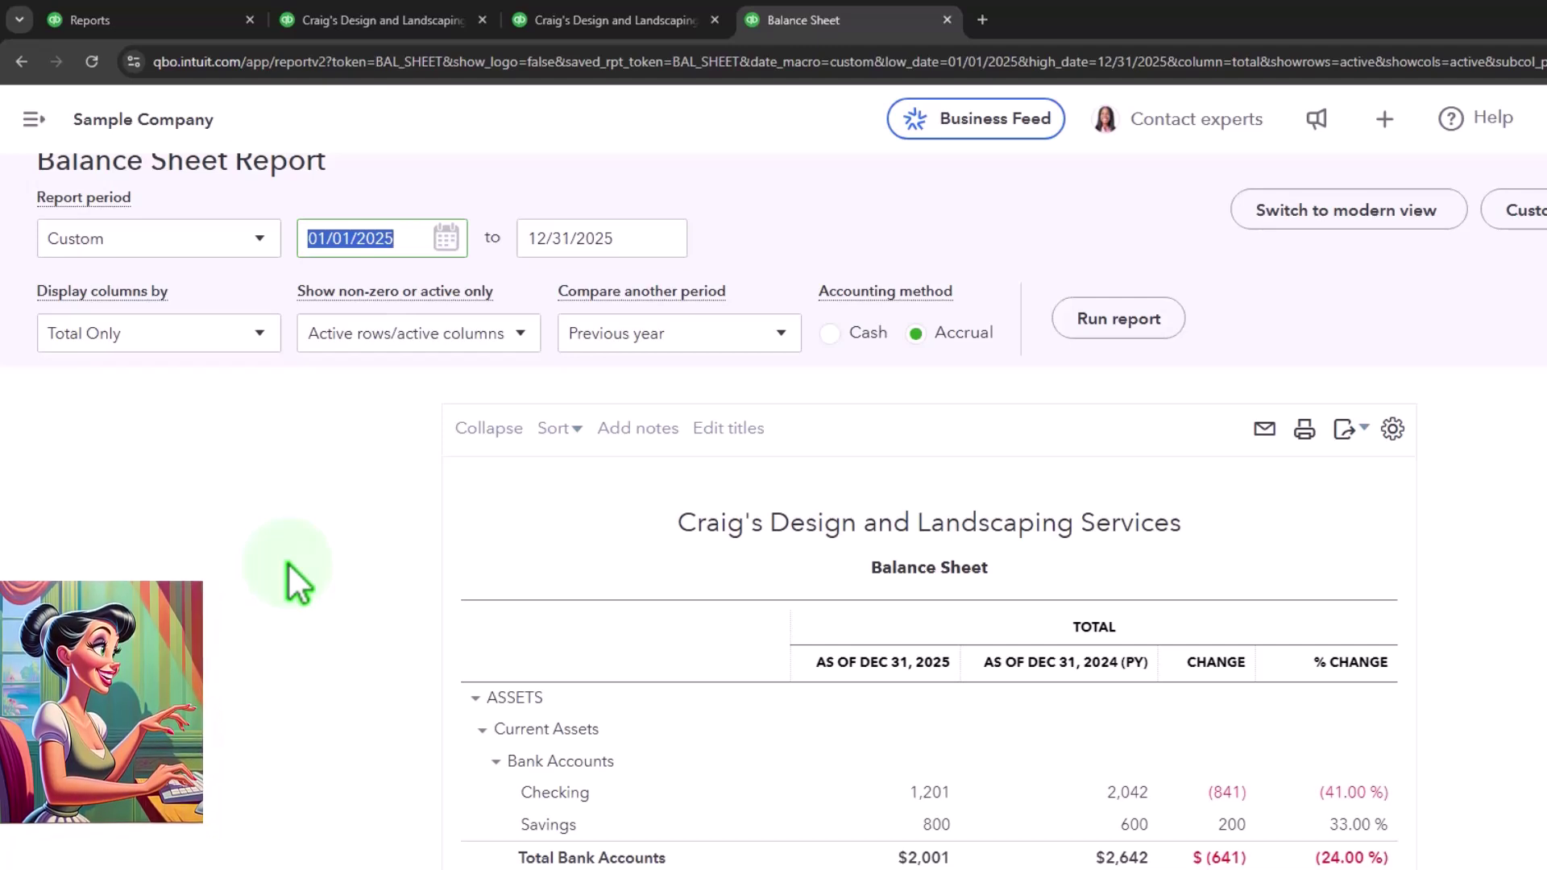
type("12/01/2")
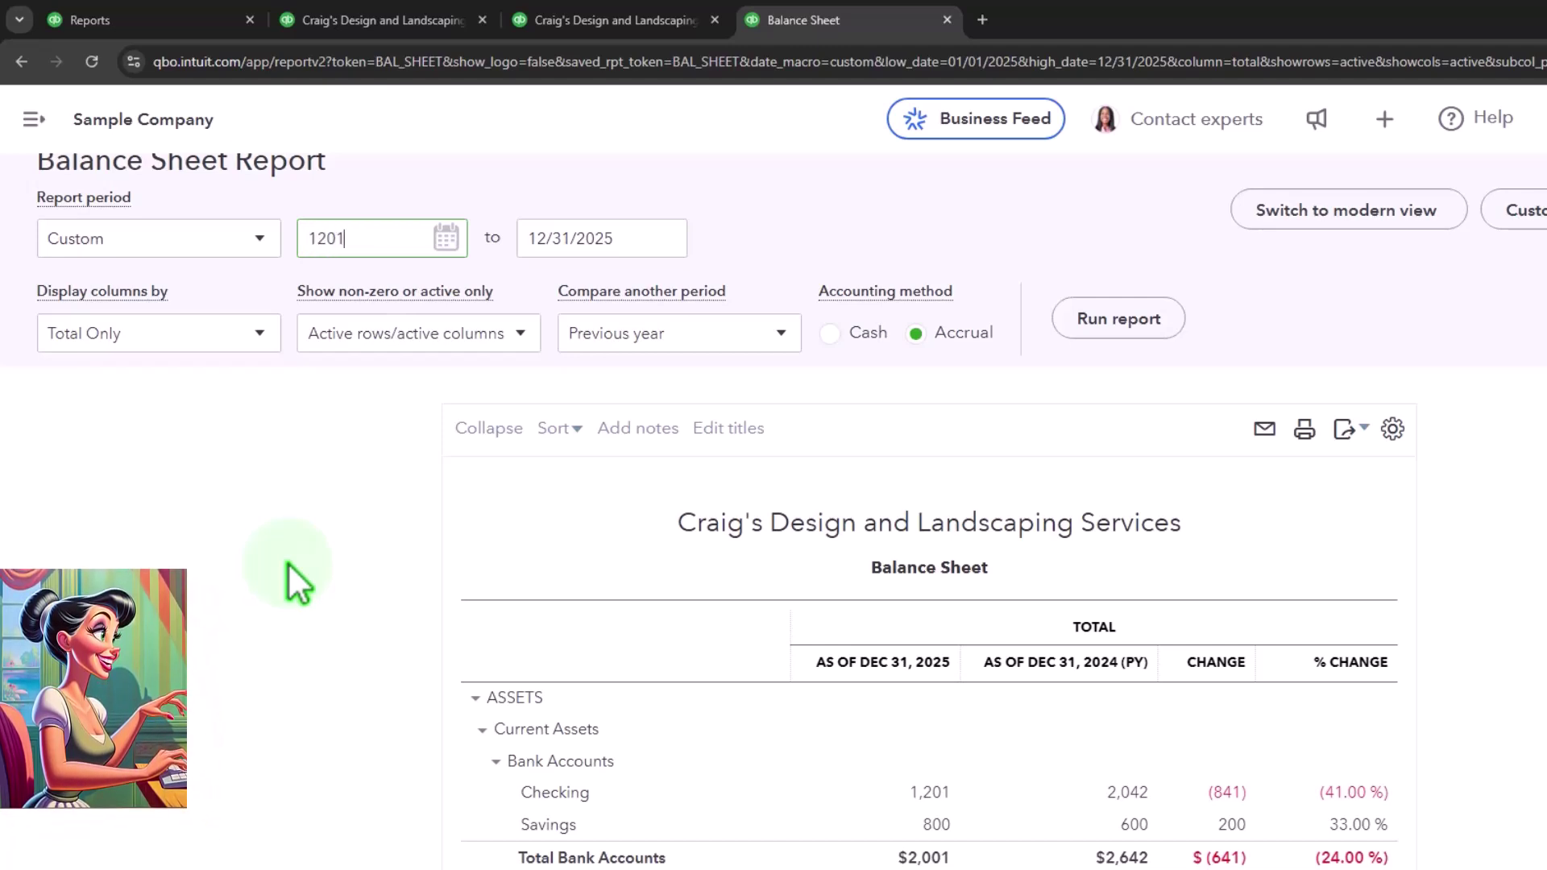
type("025")
key("Tab")
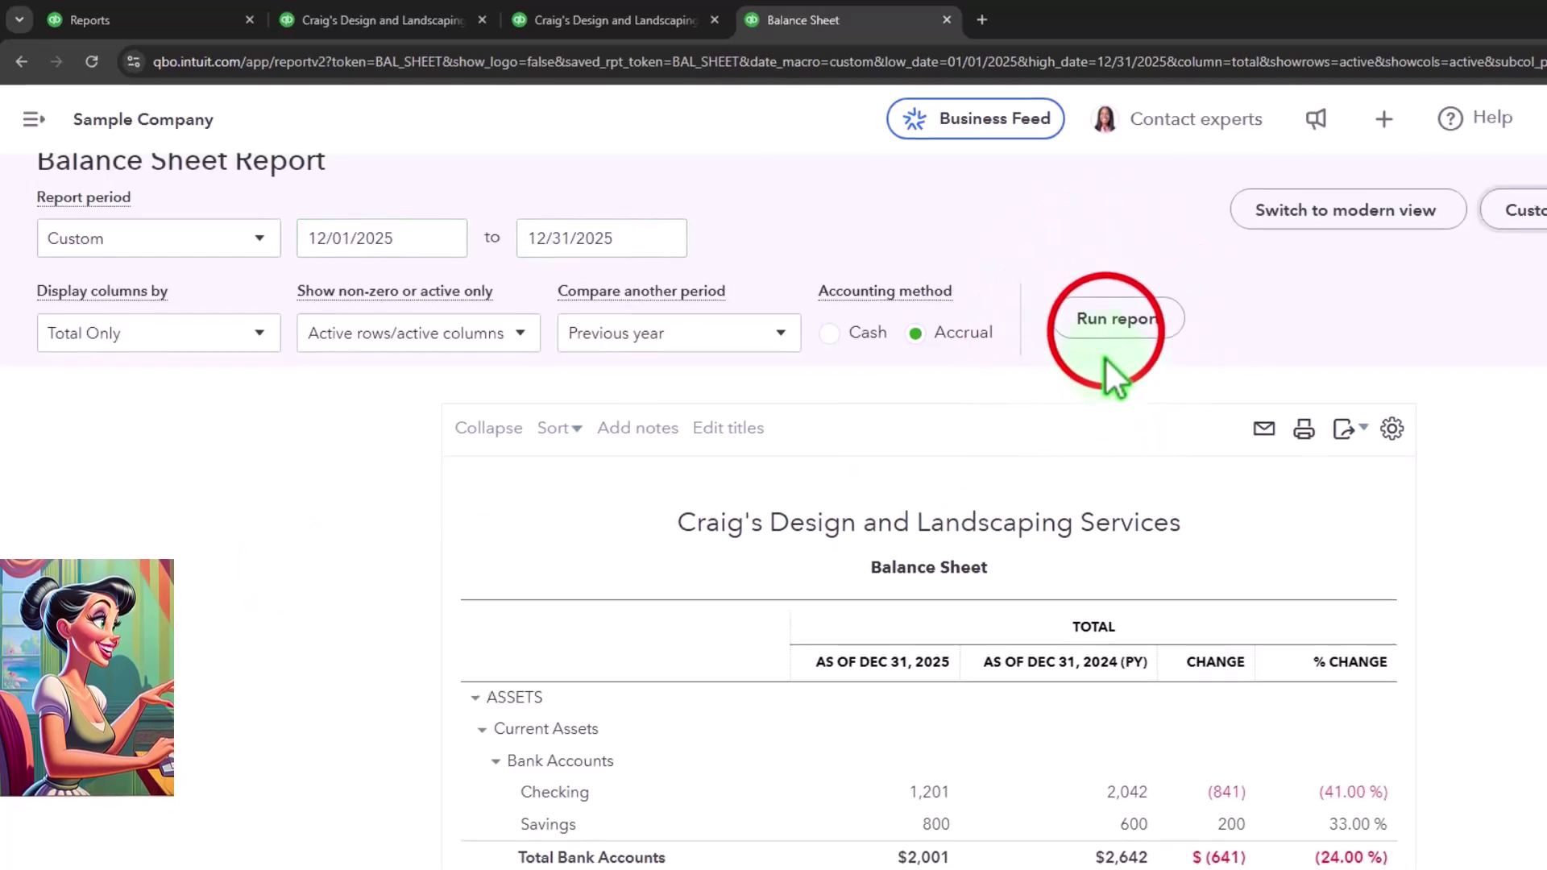
left_click(1112, 327)
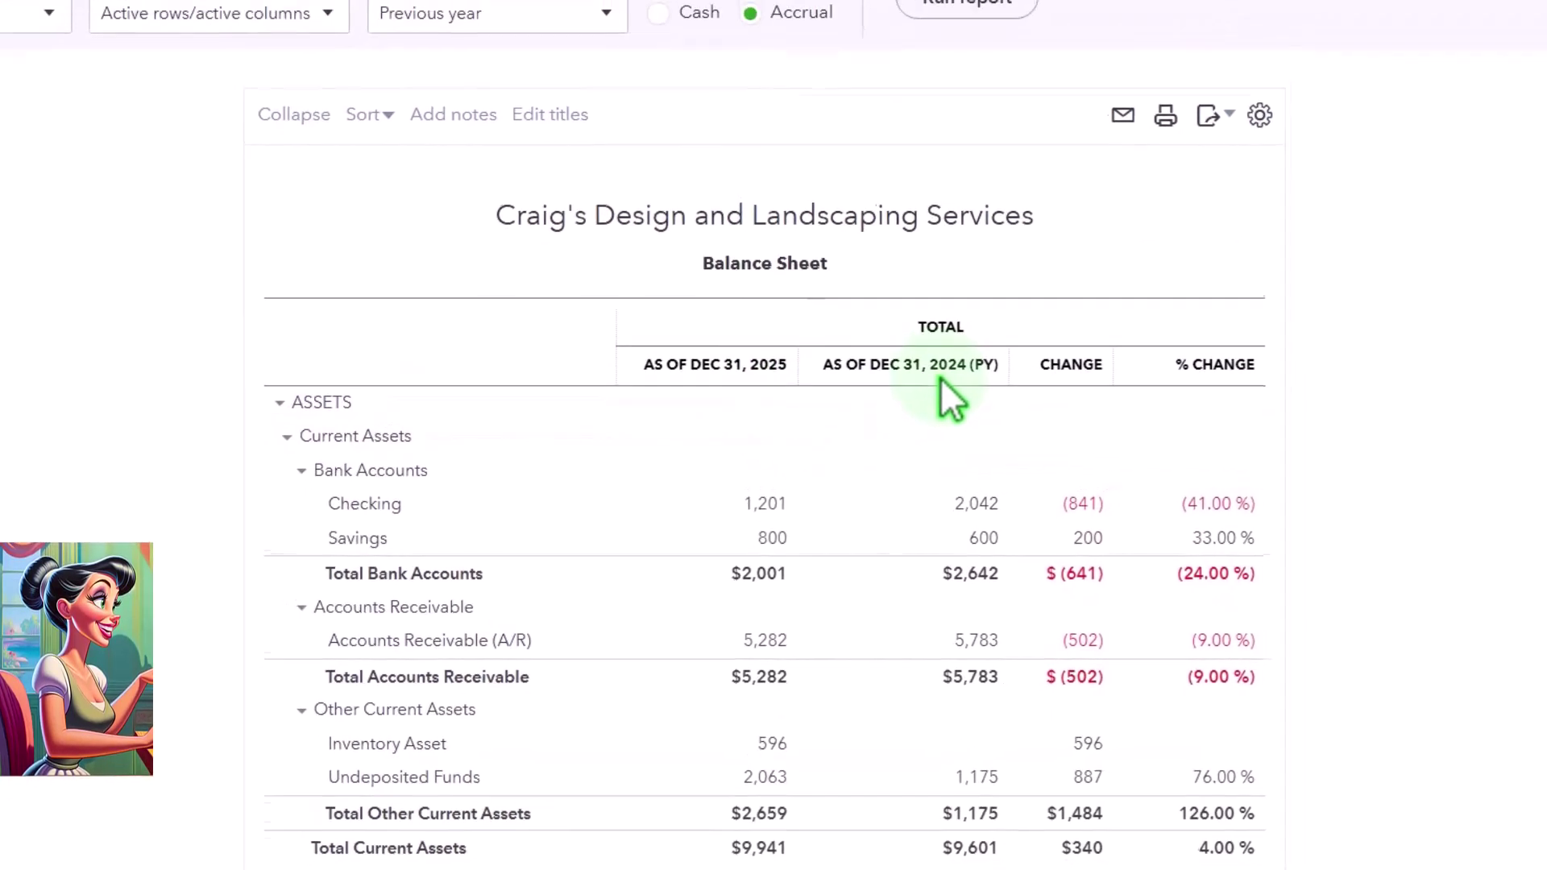
Review the previous-year comparison options and the matching change columns in the Balance Sheet
left_click(631, 164)
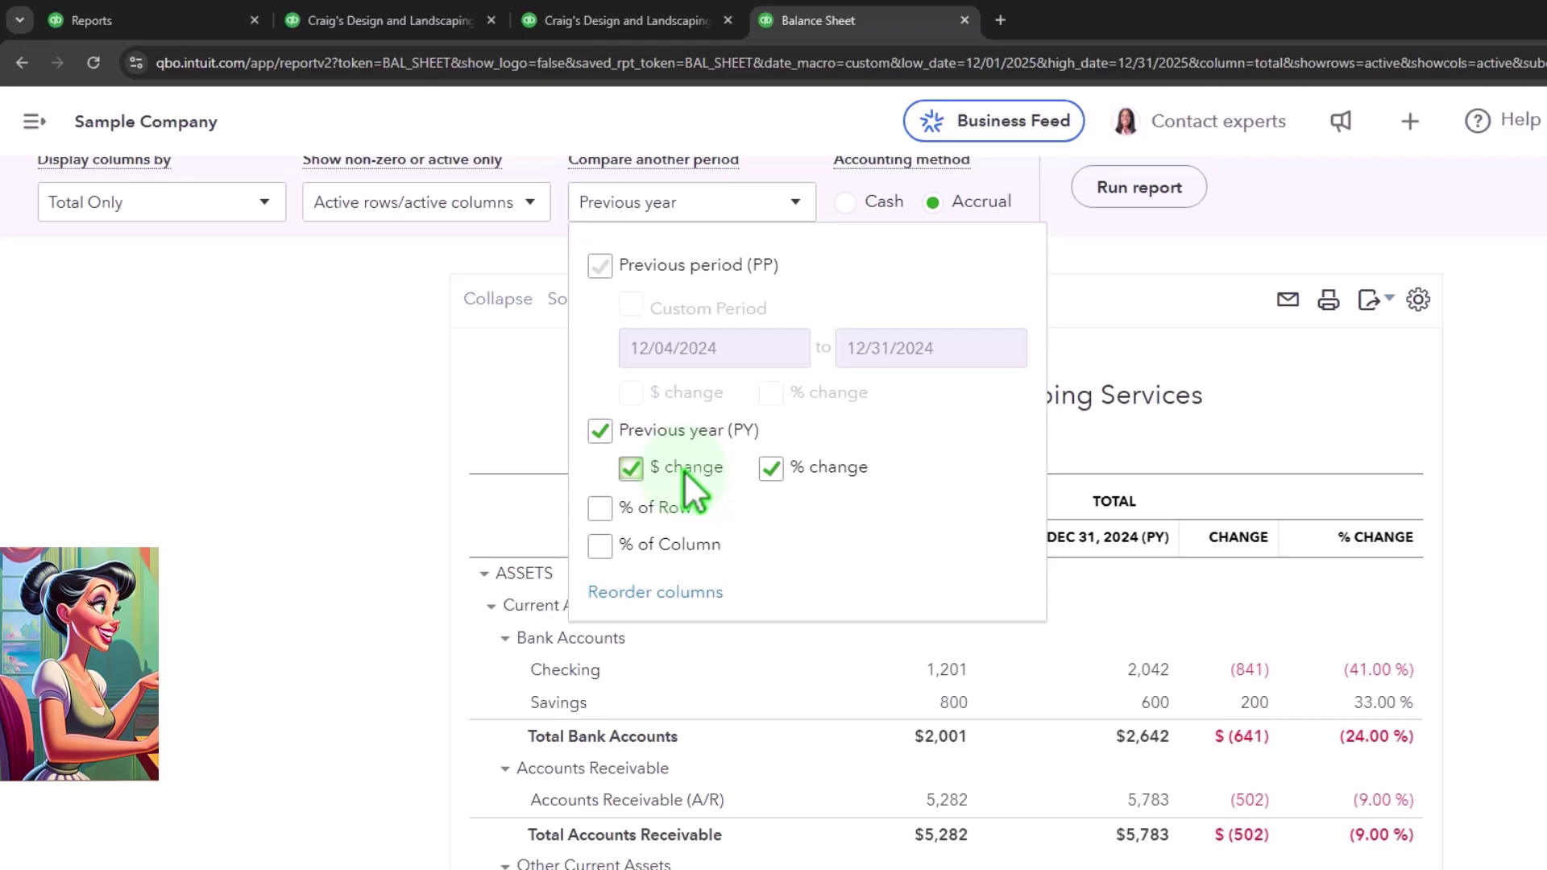
left_click(211, 604)
scroll(212, 605, "down", 1)
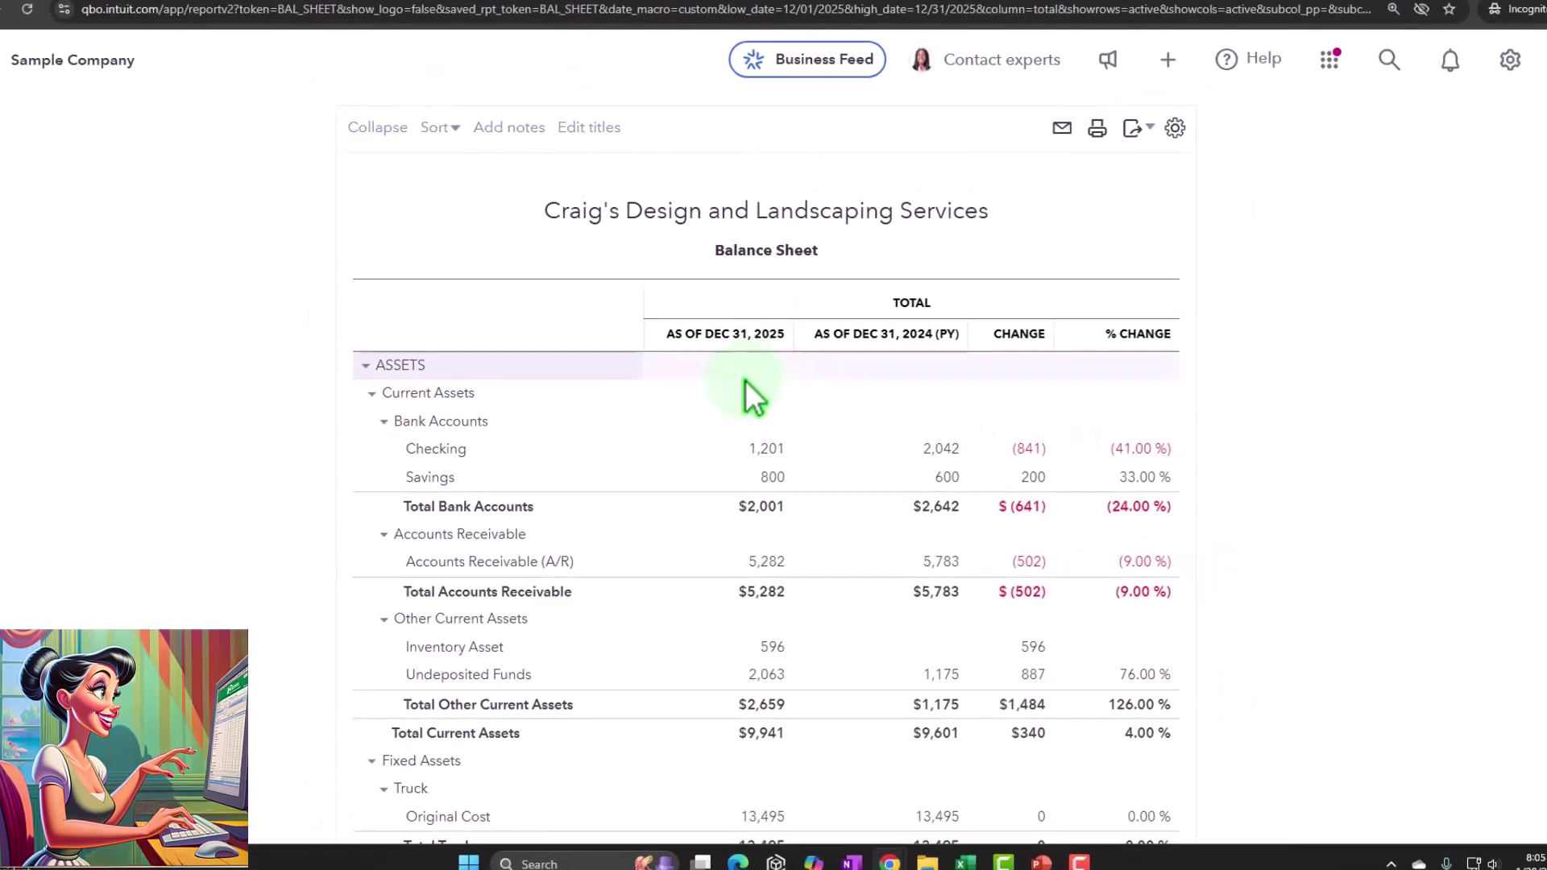
scroll(271, 548, "up", 3)
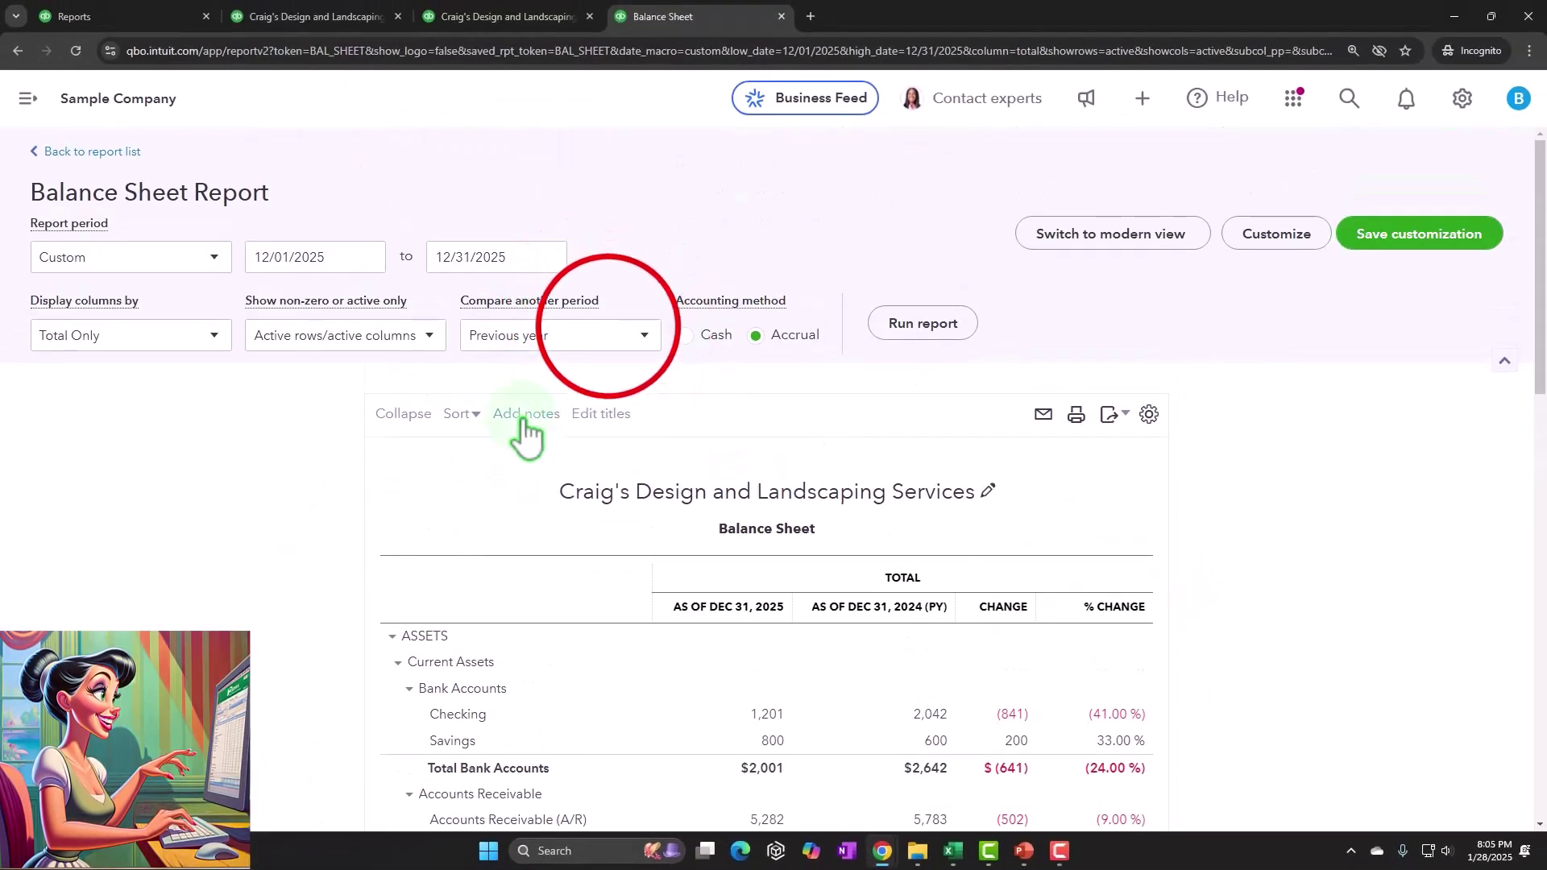
Compare the Balance Sheet with the previous period instead of the previous year, including $ change and % change, rerun it and look through it
left_click(670, 360)
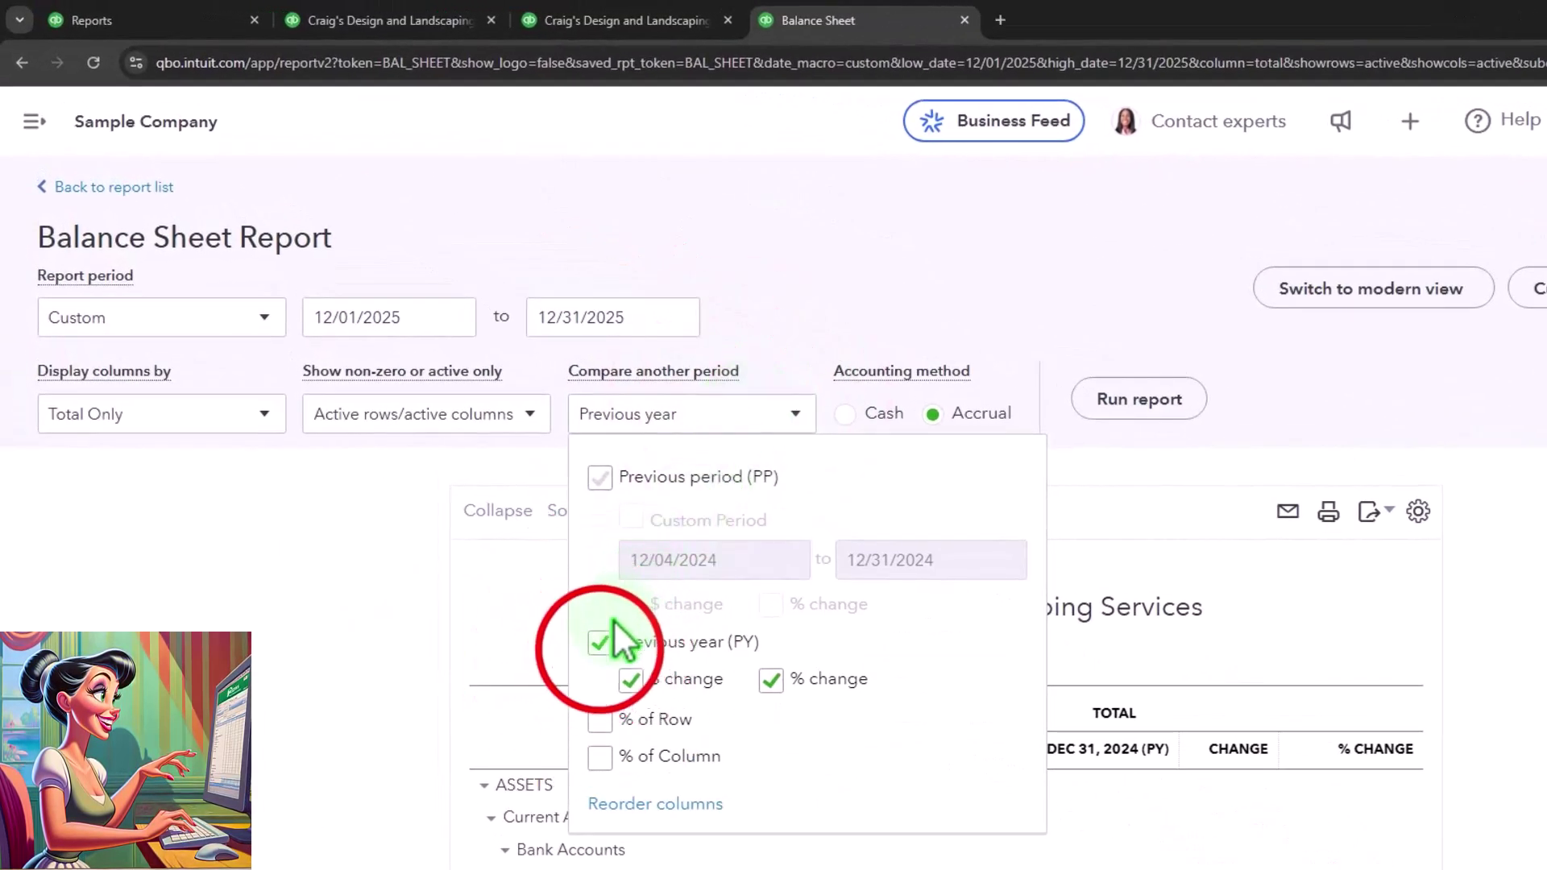
left_click(601, 650)
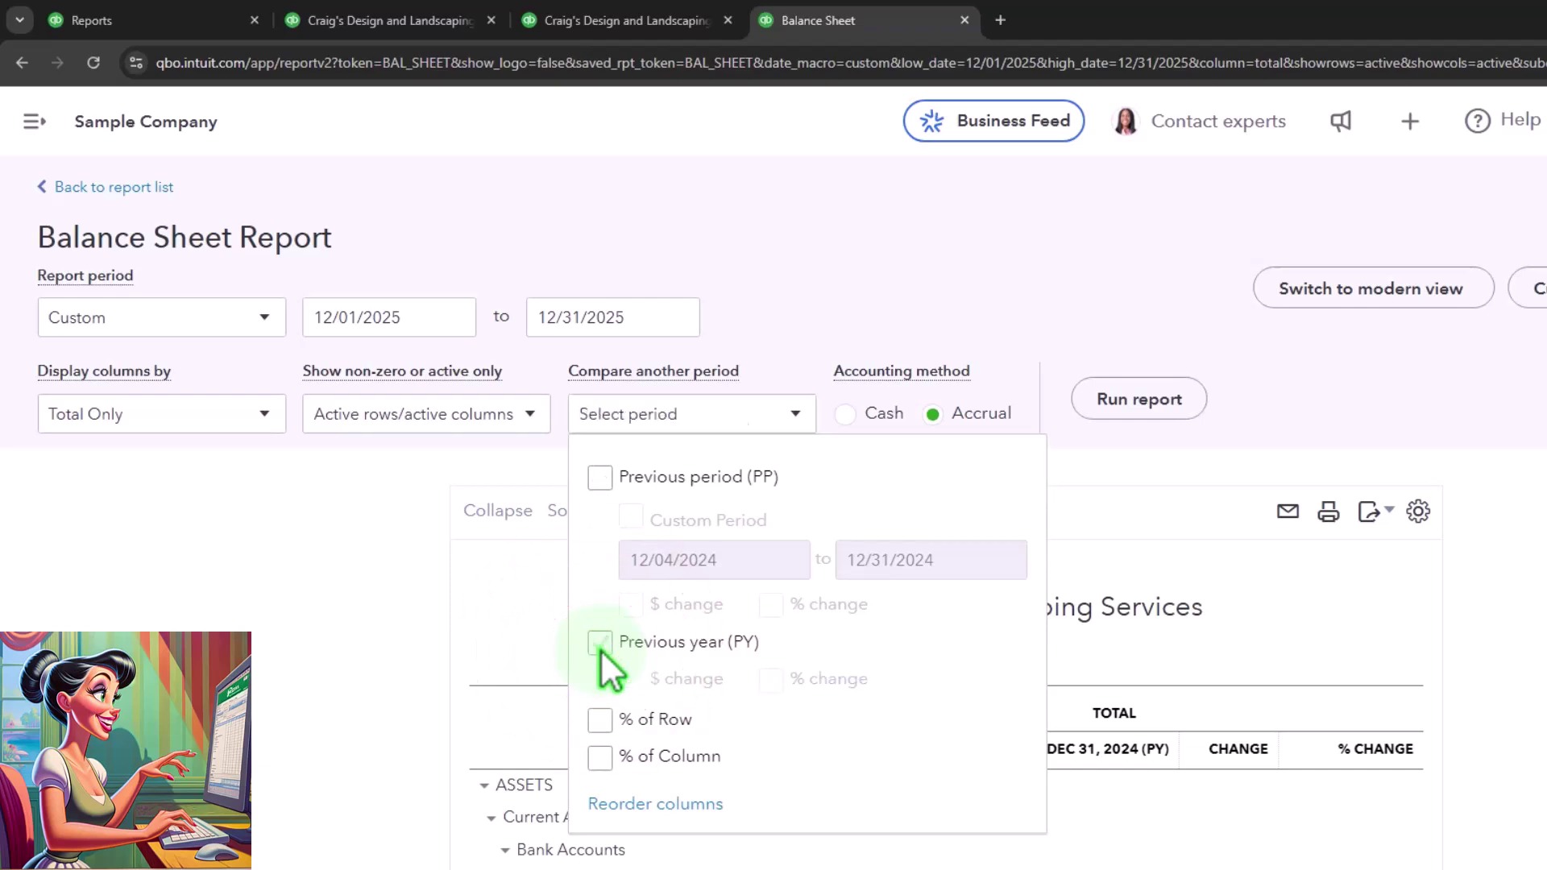
left_click(606, 474)
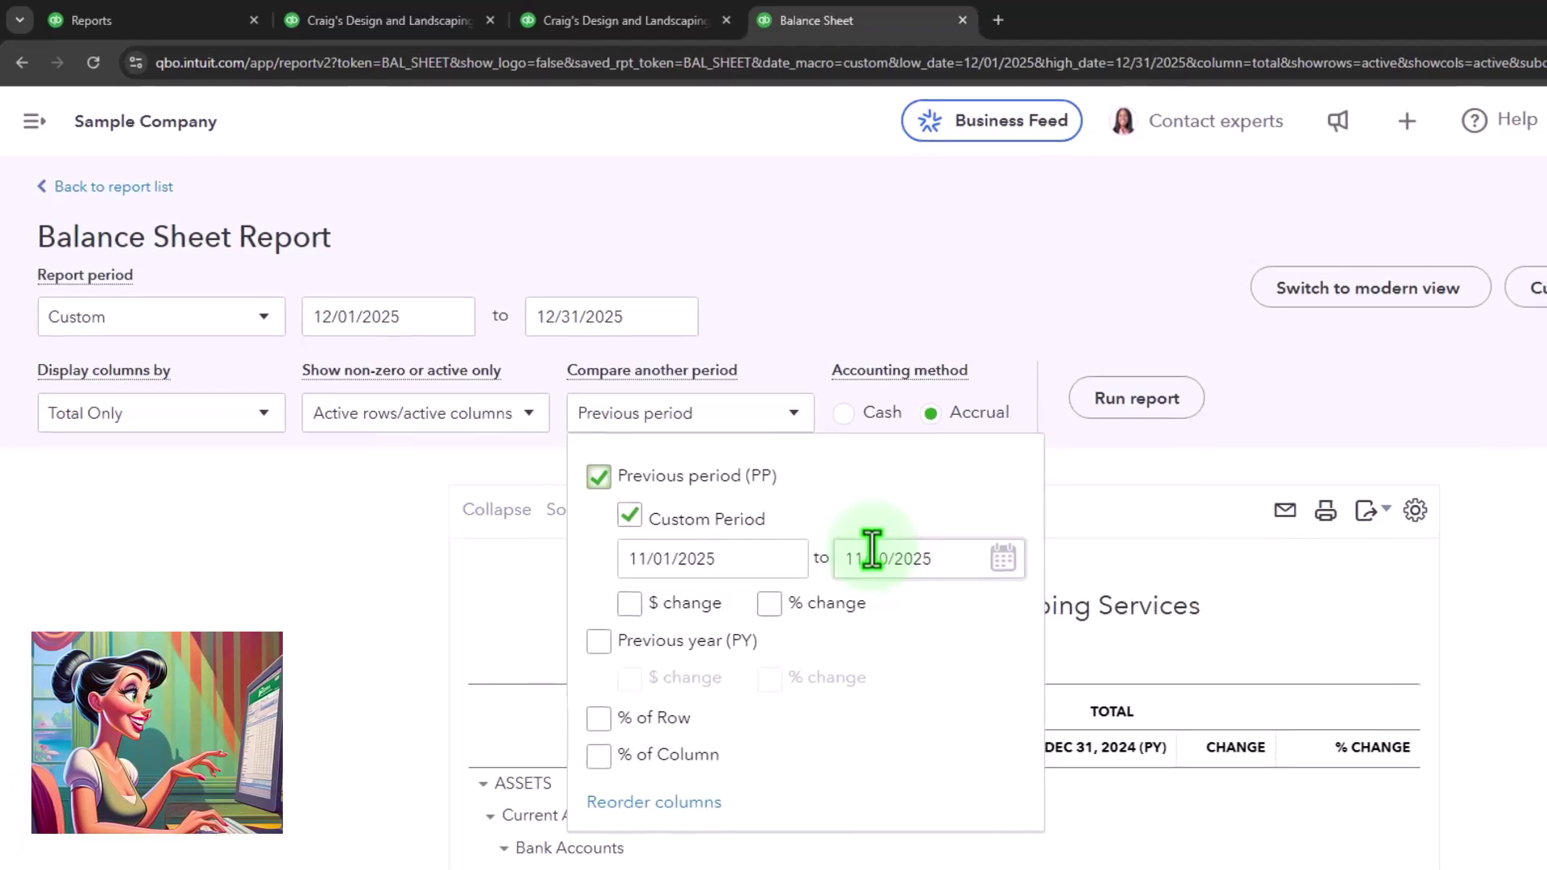
left_click(631, 604)
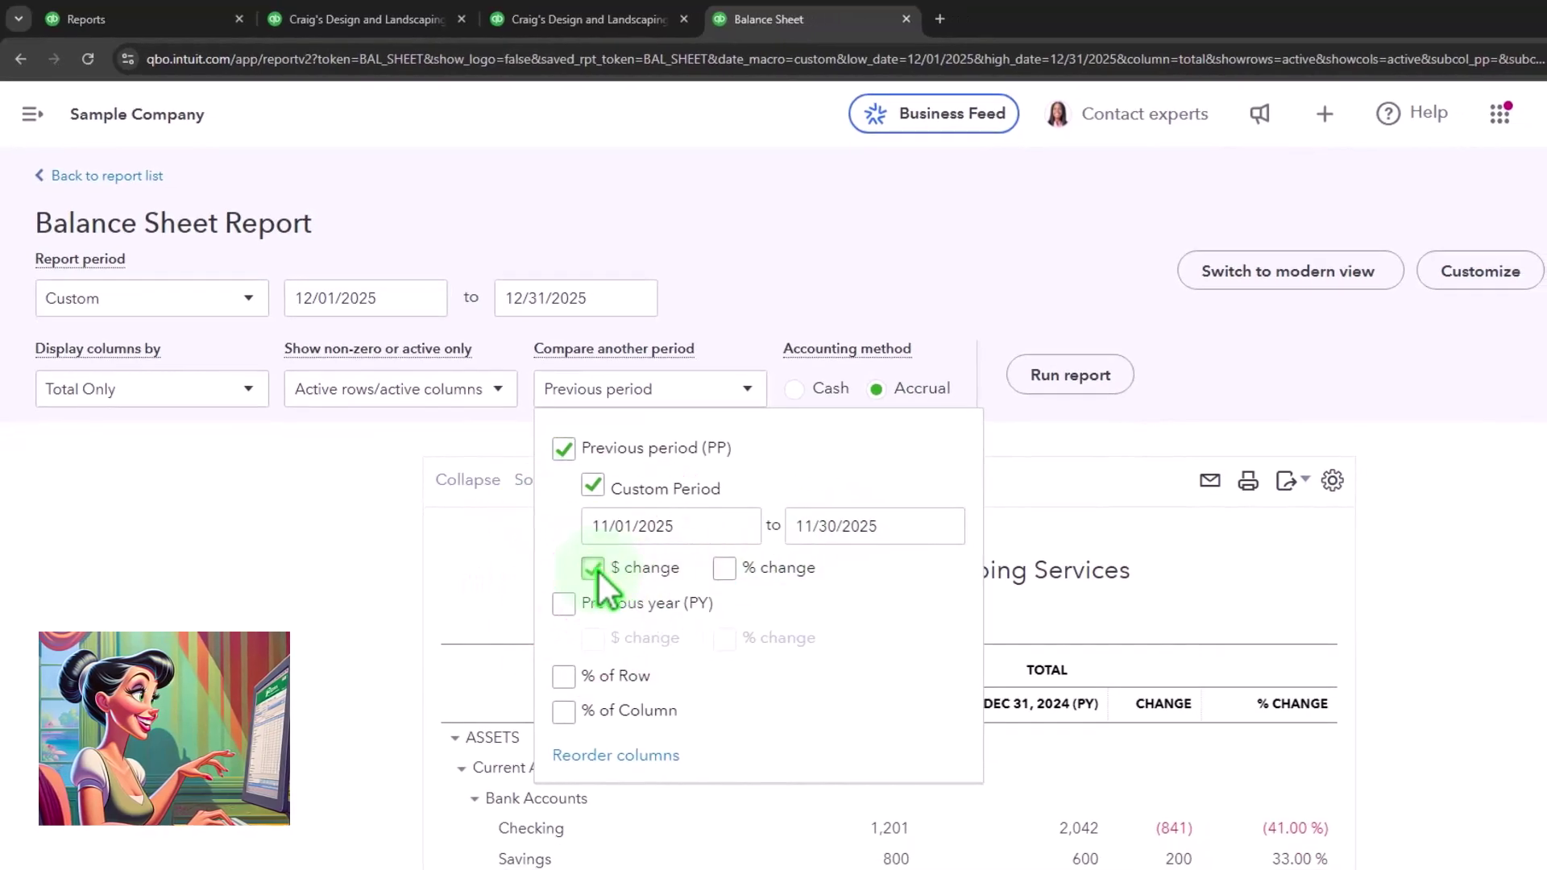
left_click(725, 569)
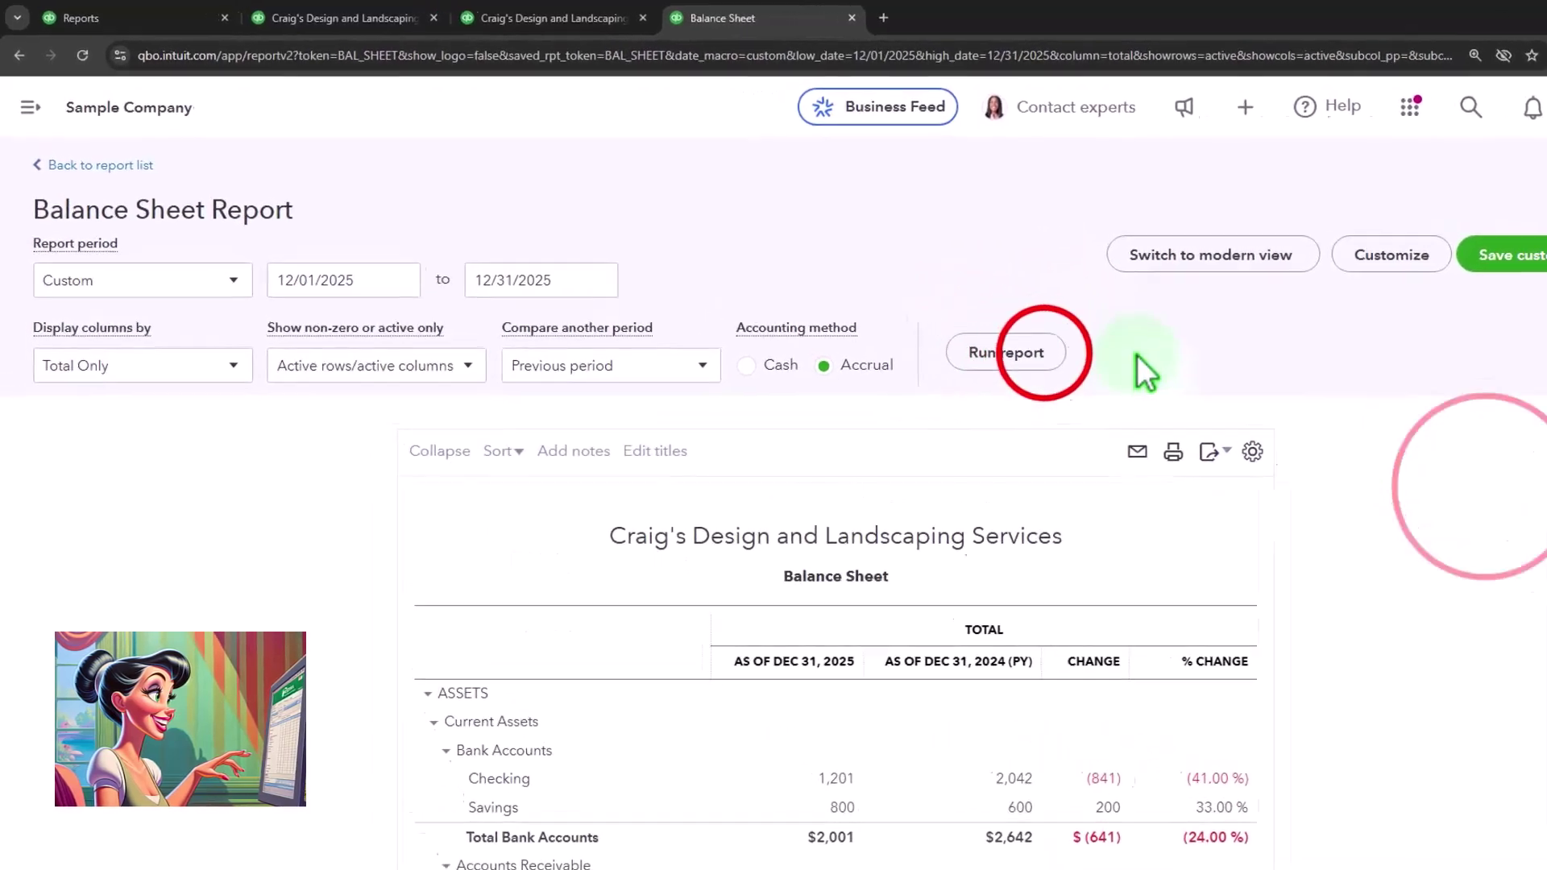
left_click(951, 325)
scroll(999, 458, "down", 4)
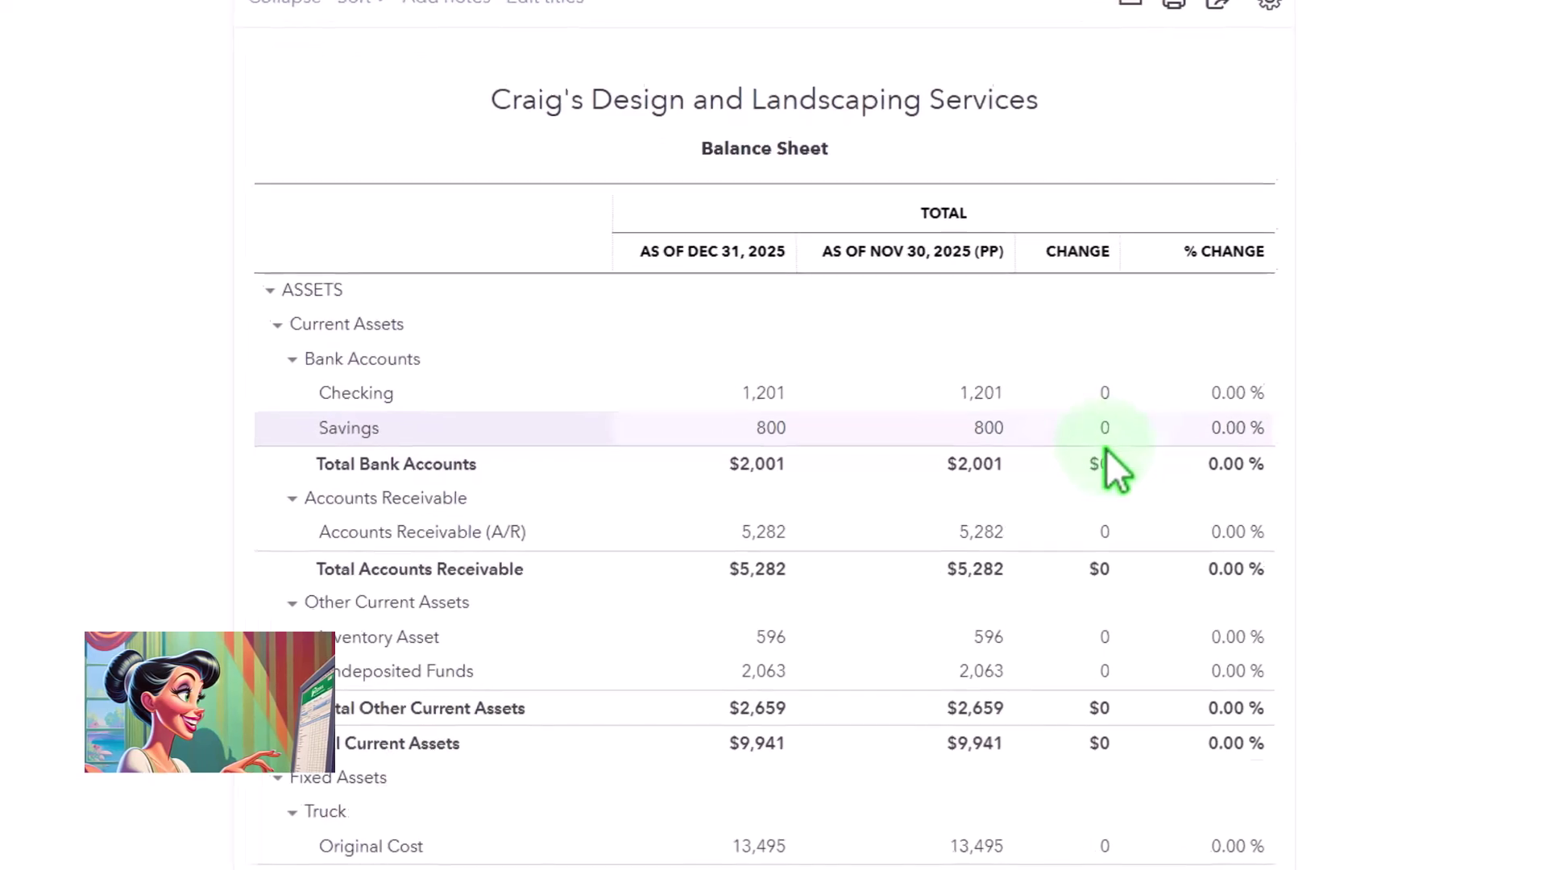
scroll(1119, 518, "down", 3)
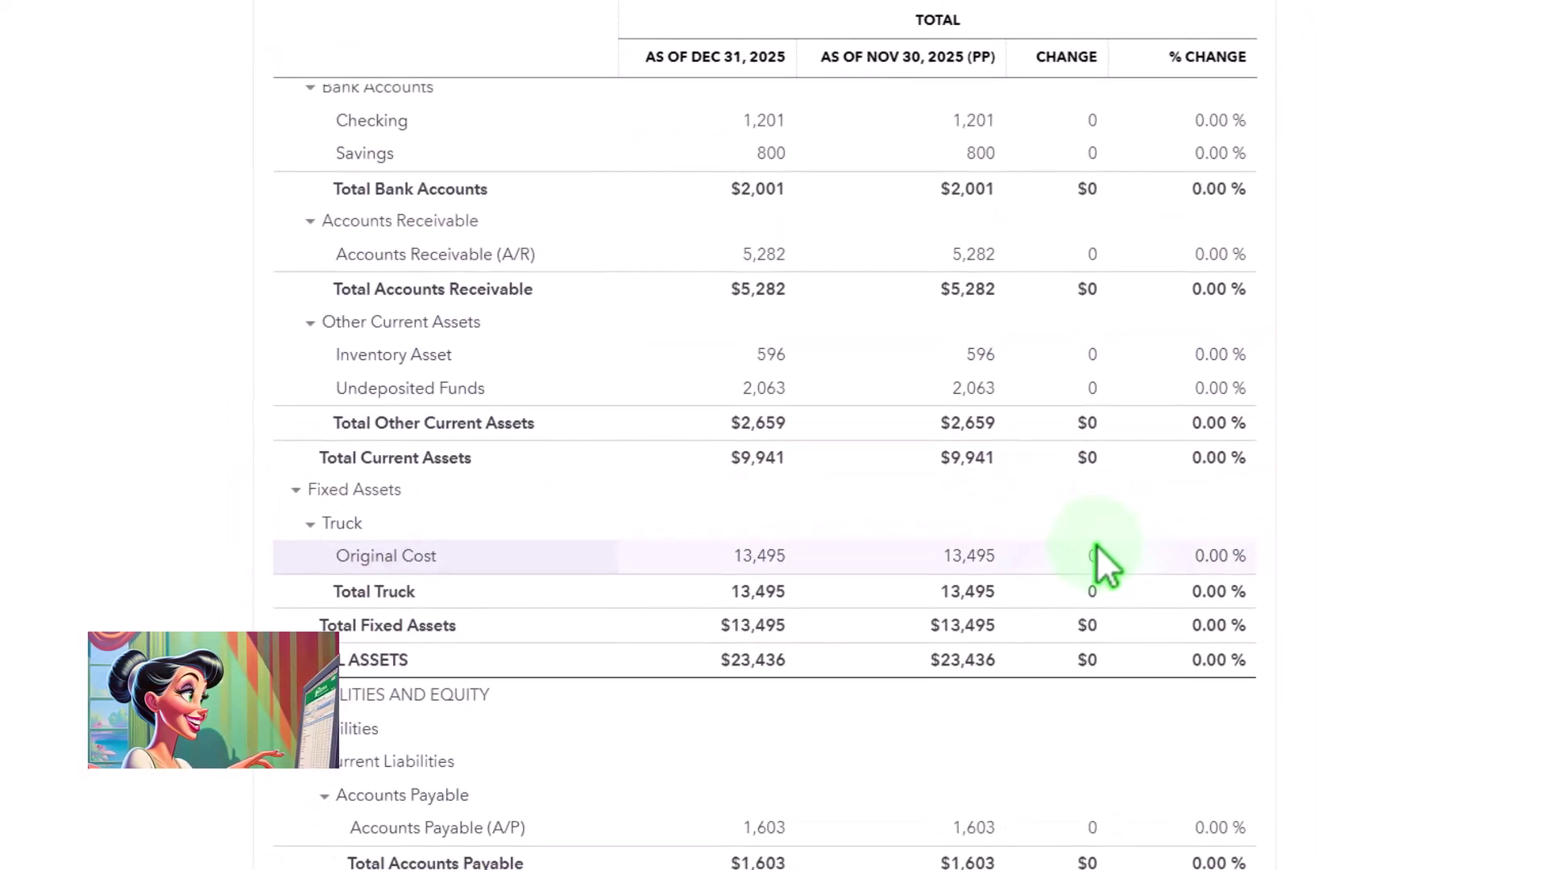
scroll(1096, 545, "down", 6)
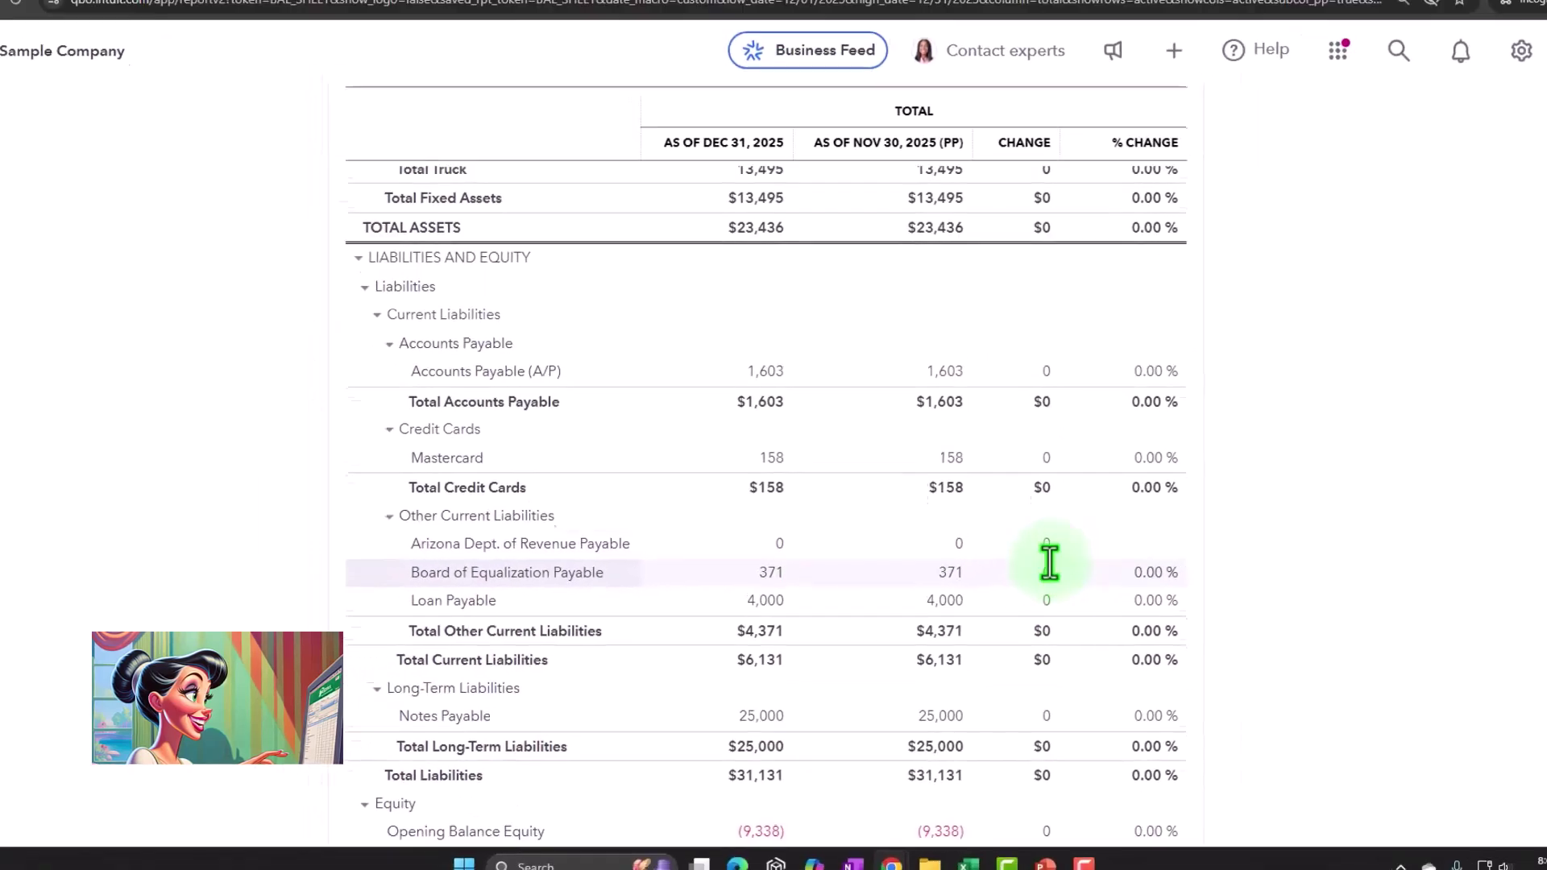
Set the report period to 11/01/2025 through 11/30/2025 and rerun the Balance Sheet
scroll(1050, 562, "up", 10)
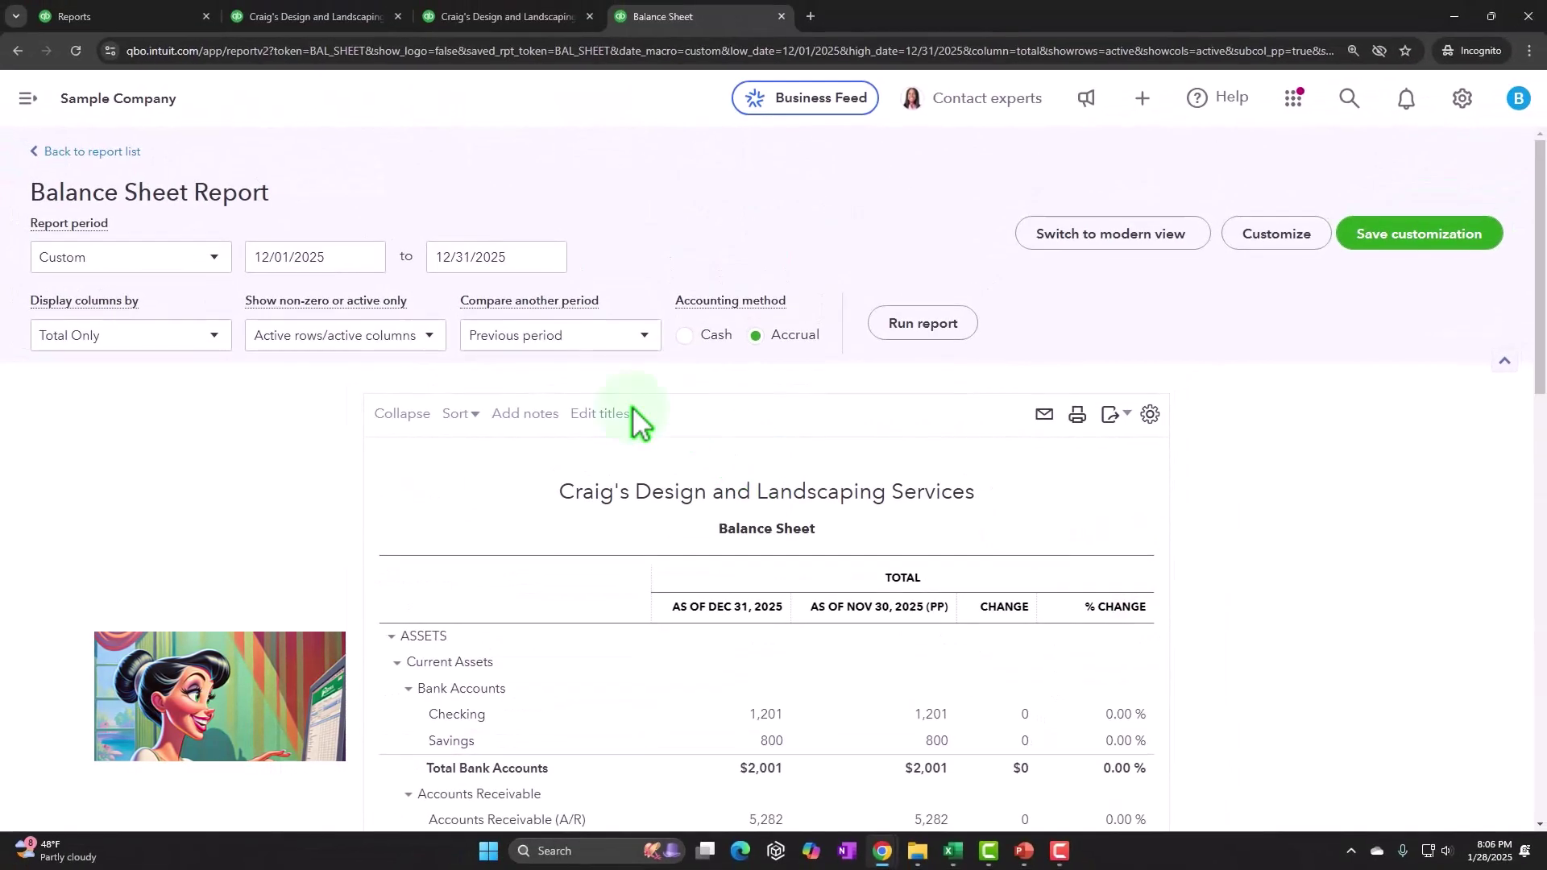
left_click(322, 257)
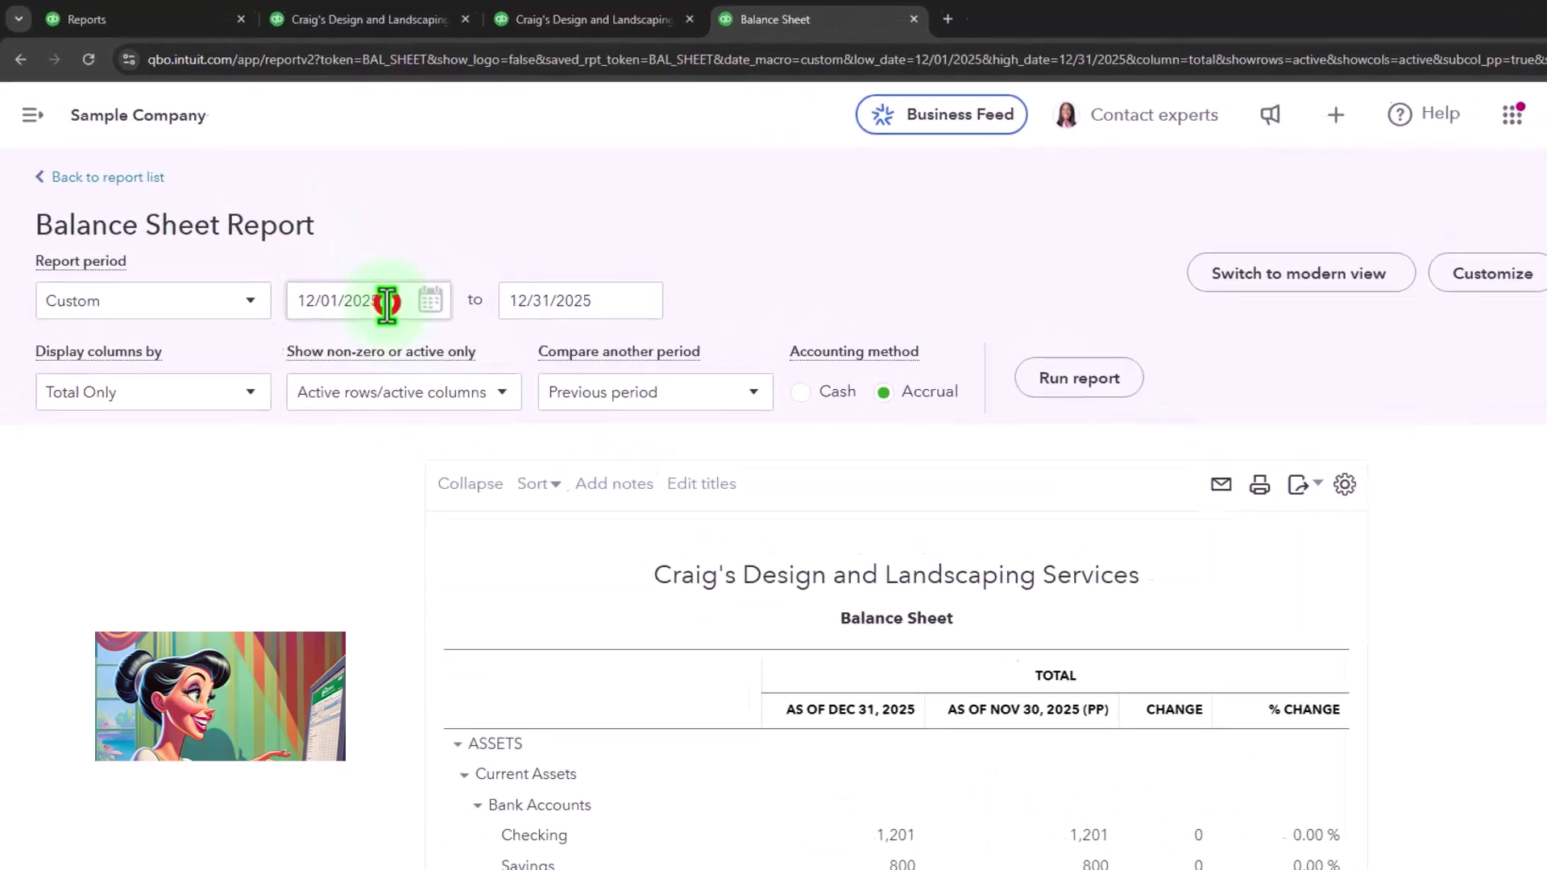
type("1")
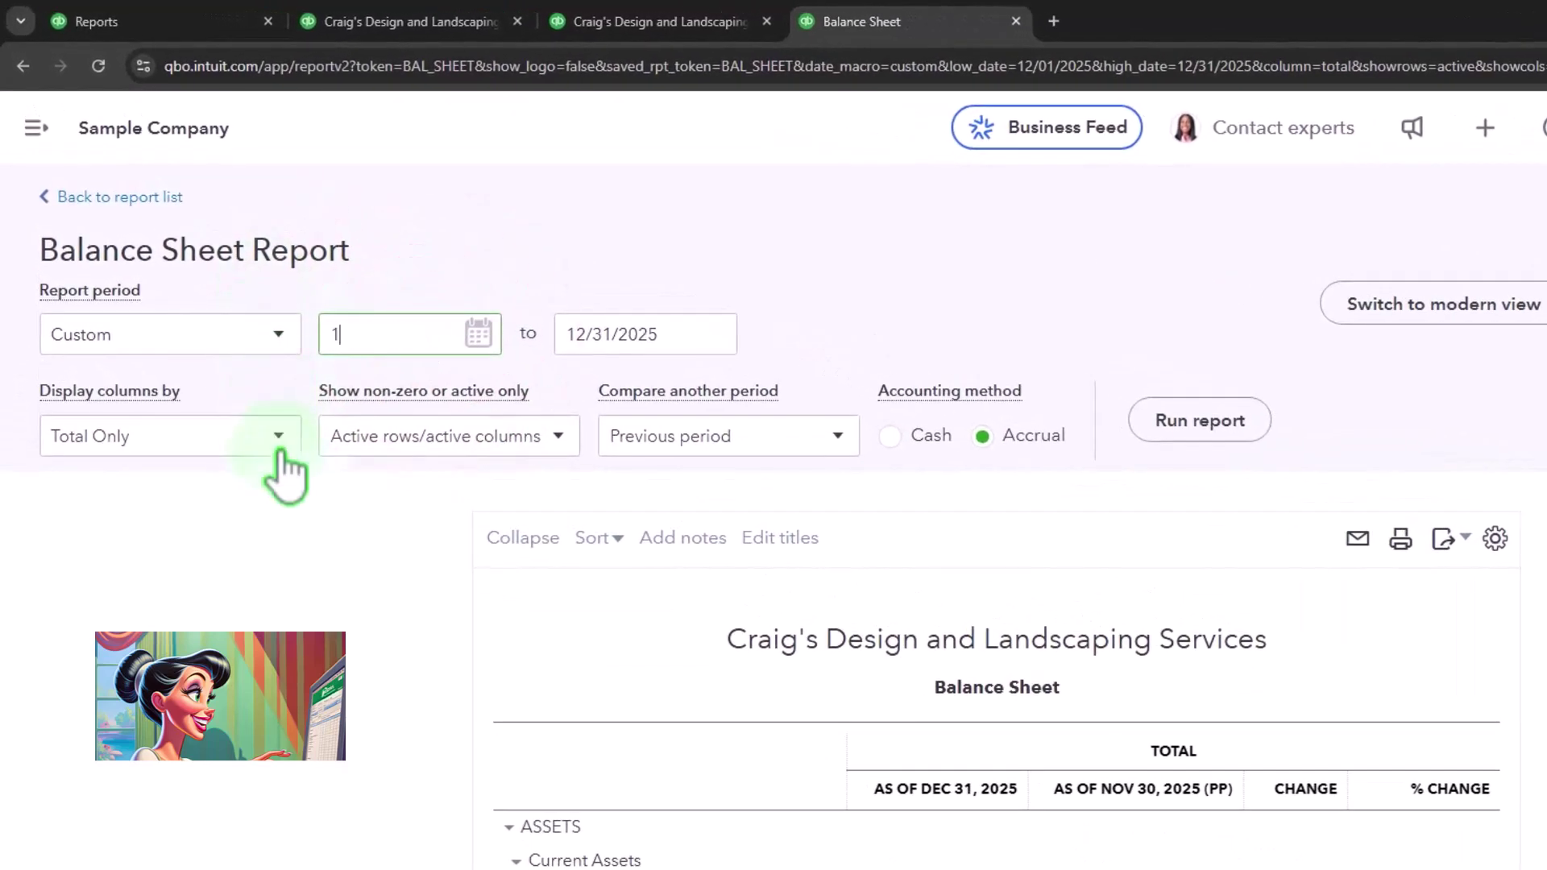
type("1/01/202")
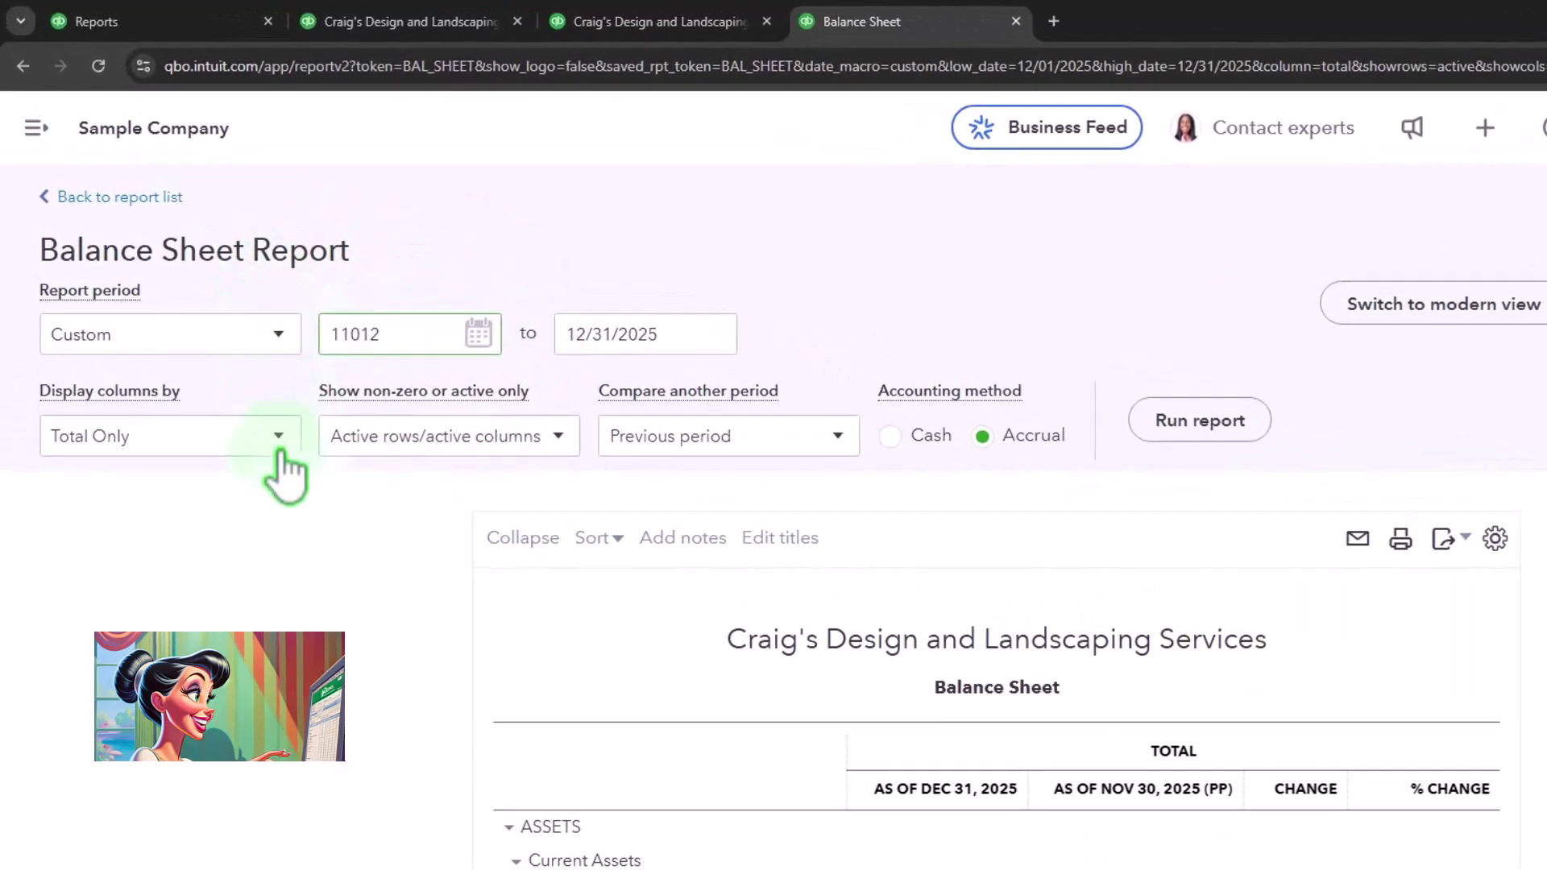
type("5")
key("Tab")
type("11")
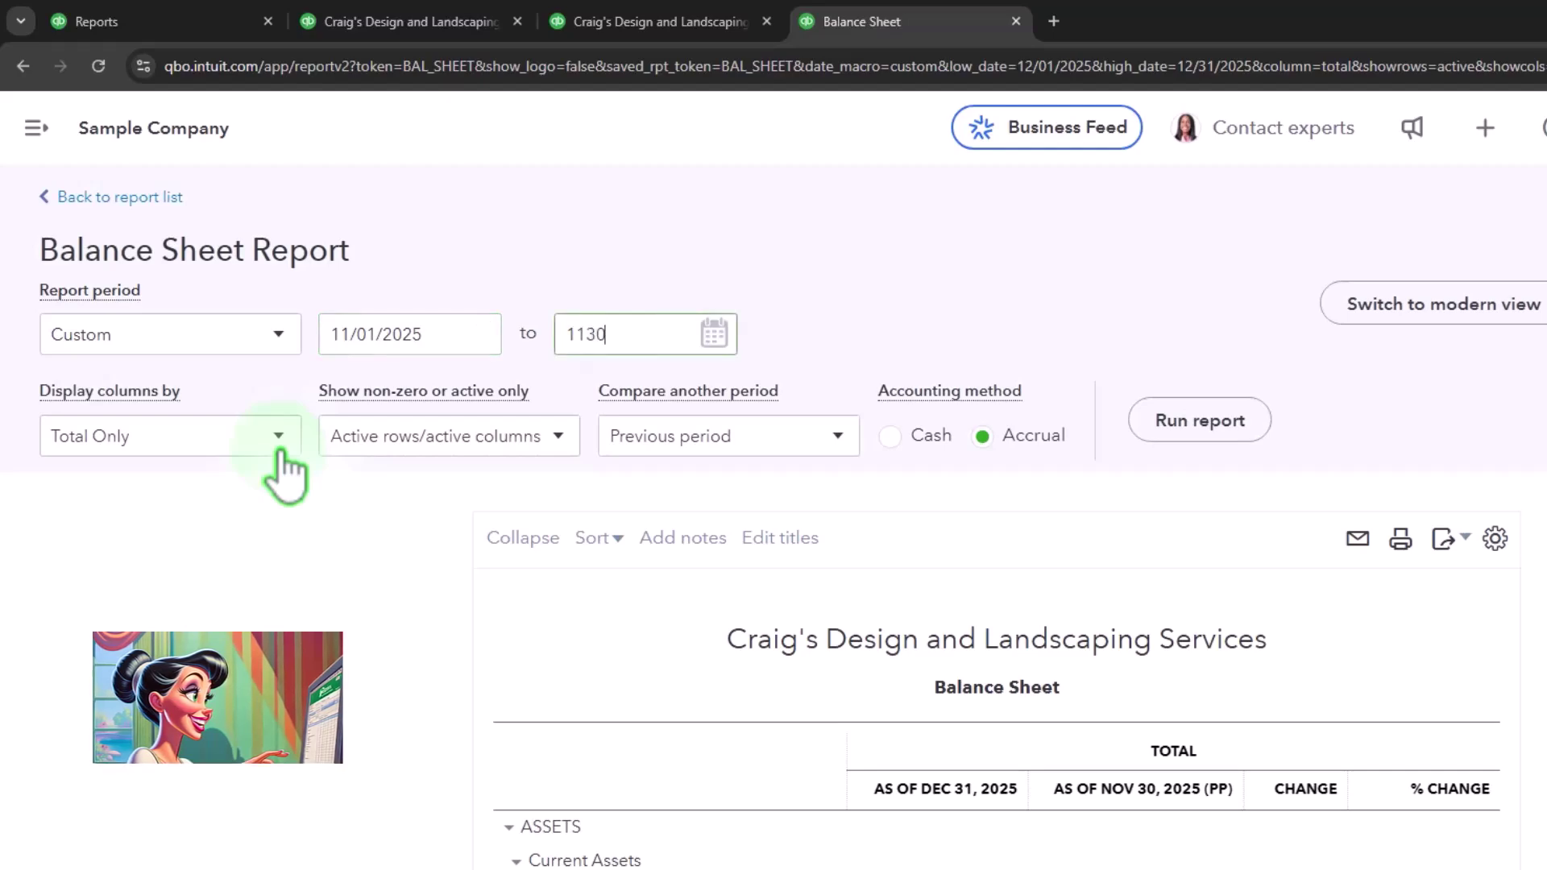
type("3025")
left_click(1233, 421)
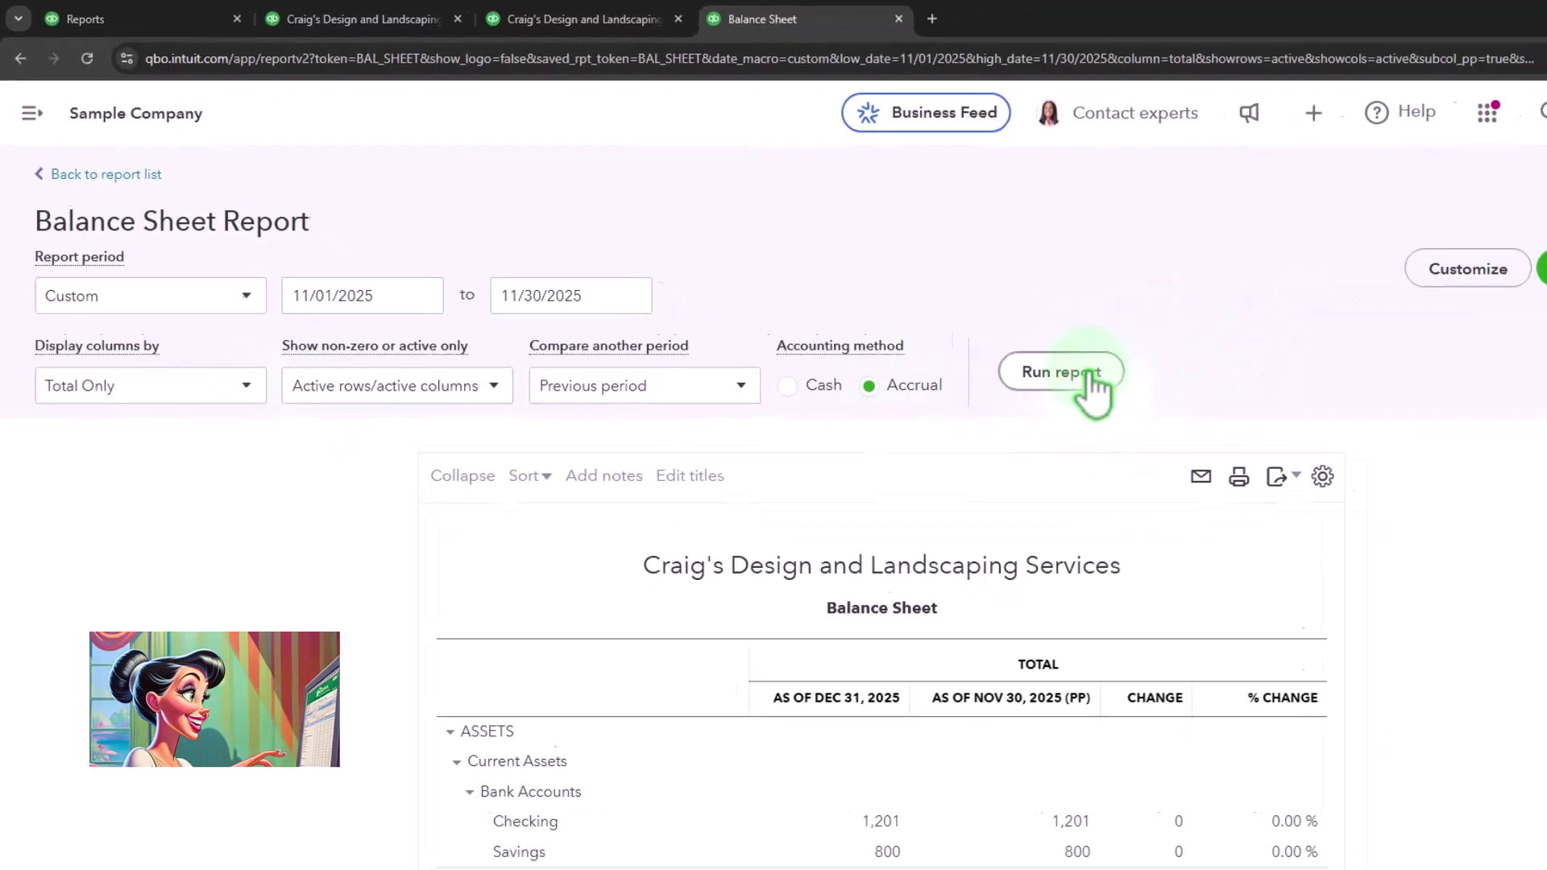
scroll(1236, 437, "down", 5)
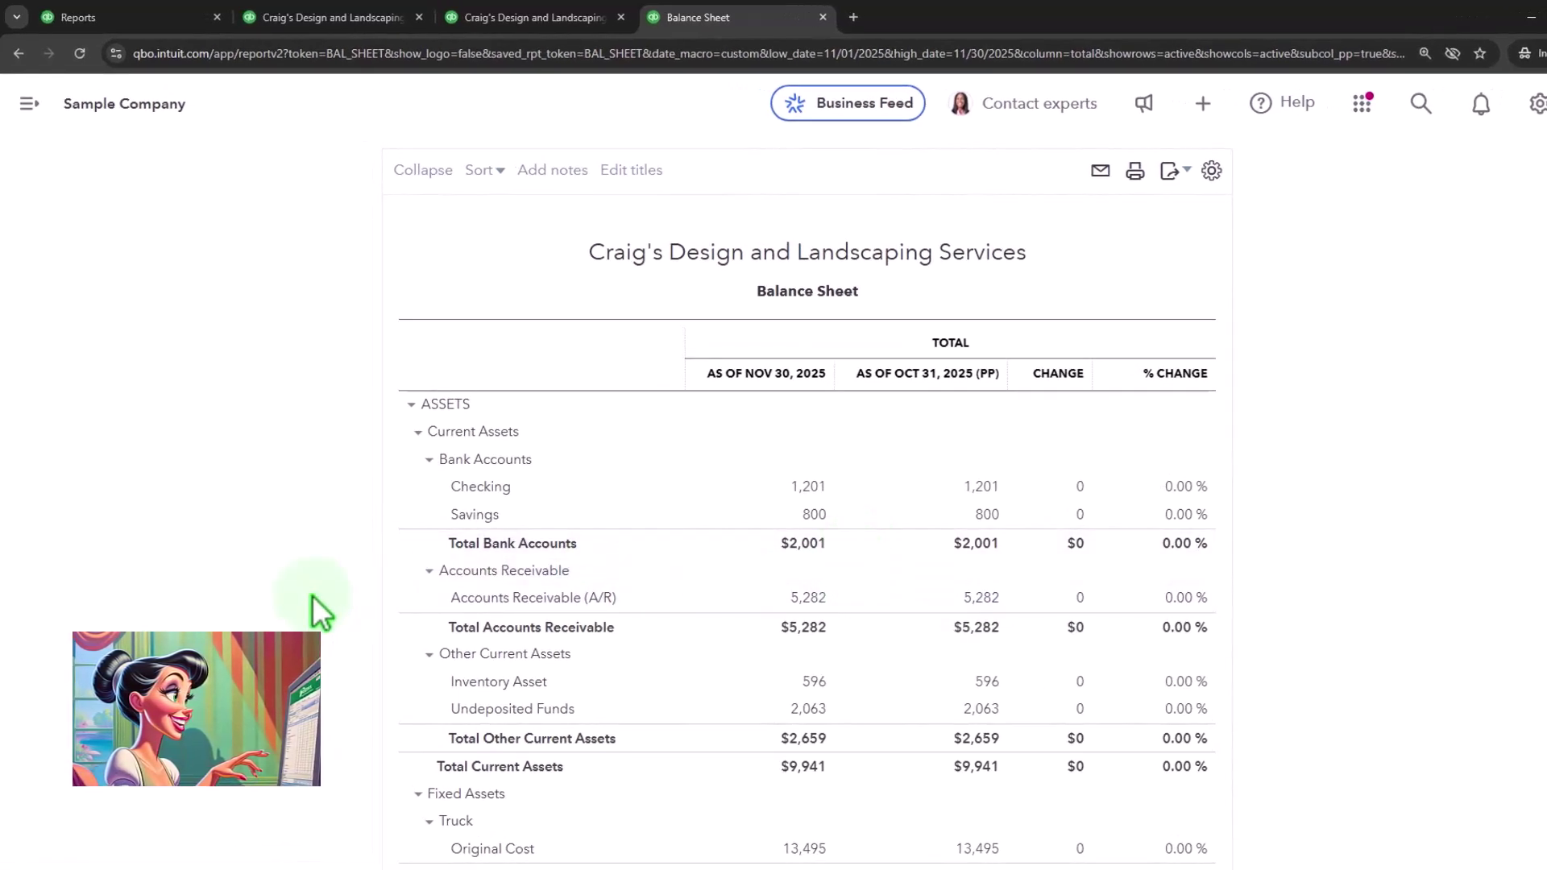
Set the report period to 11/01/2024 through 11/30/2024 and rerun the Balance Sheet
scroll(307, 524, "up", 3)
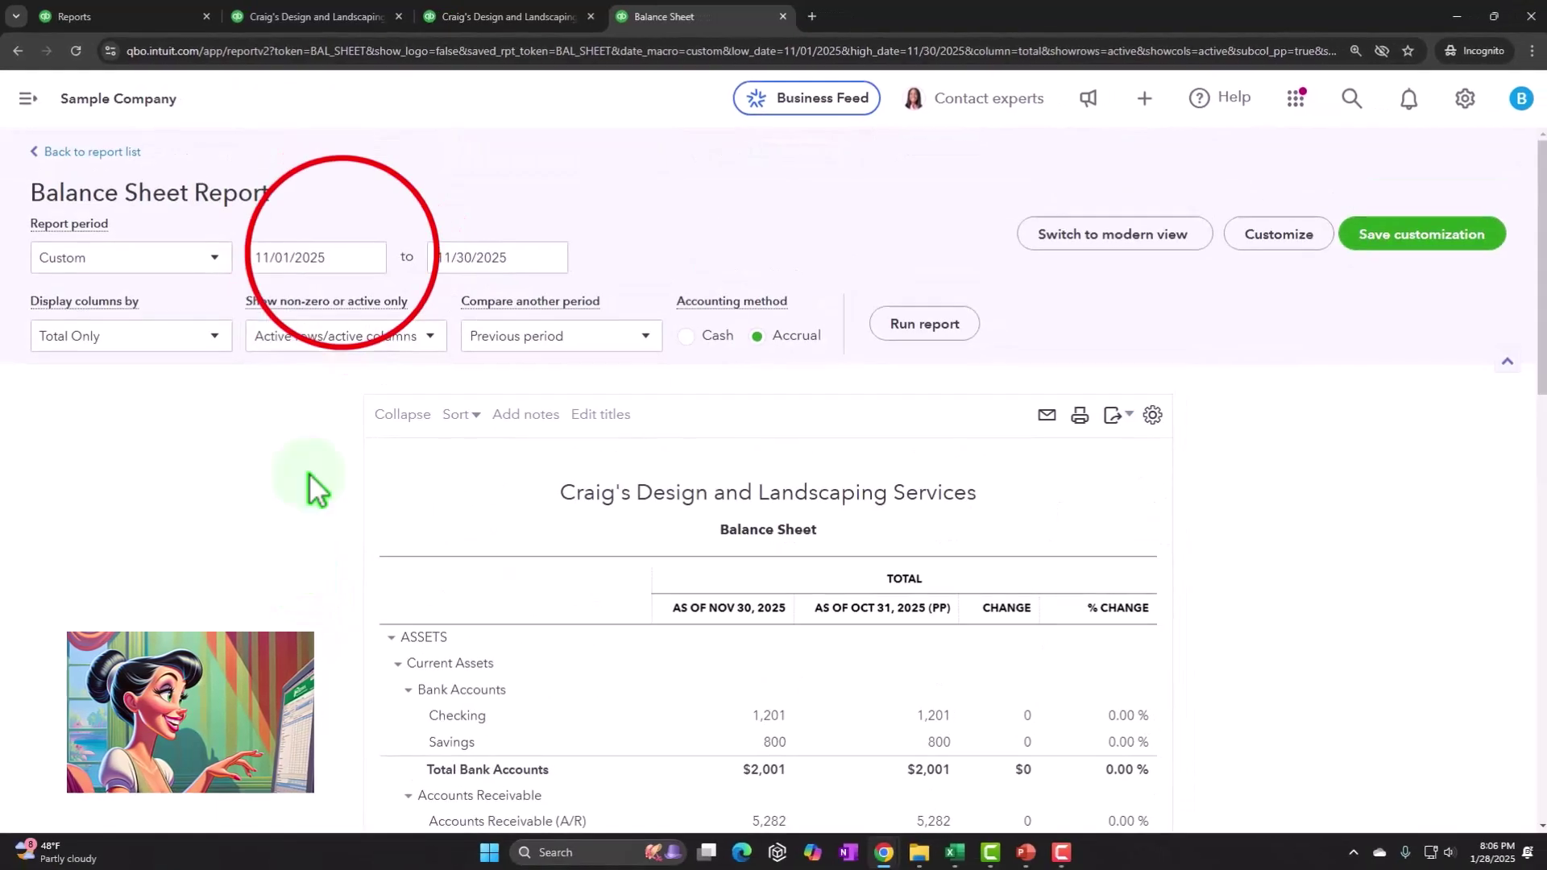
left_click(357, 268)
left_click(400, 302)
key("BackSpace")
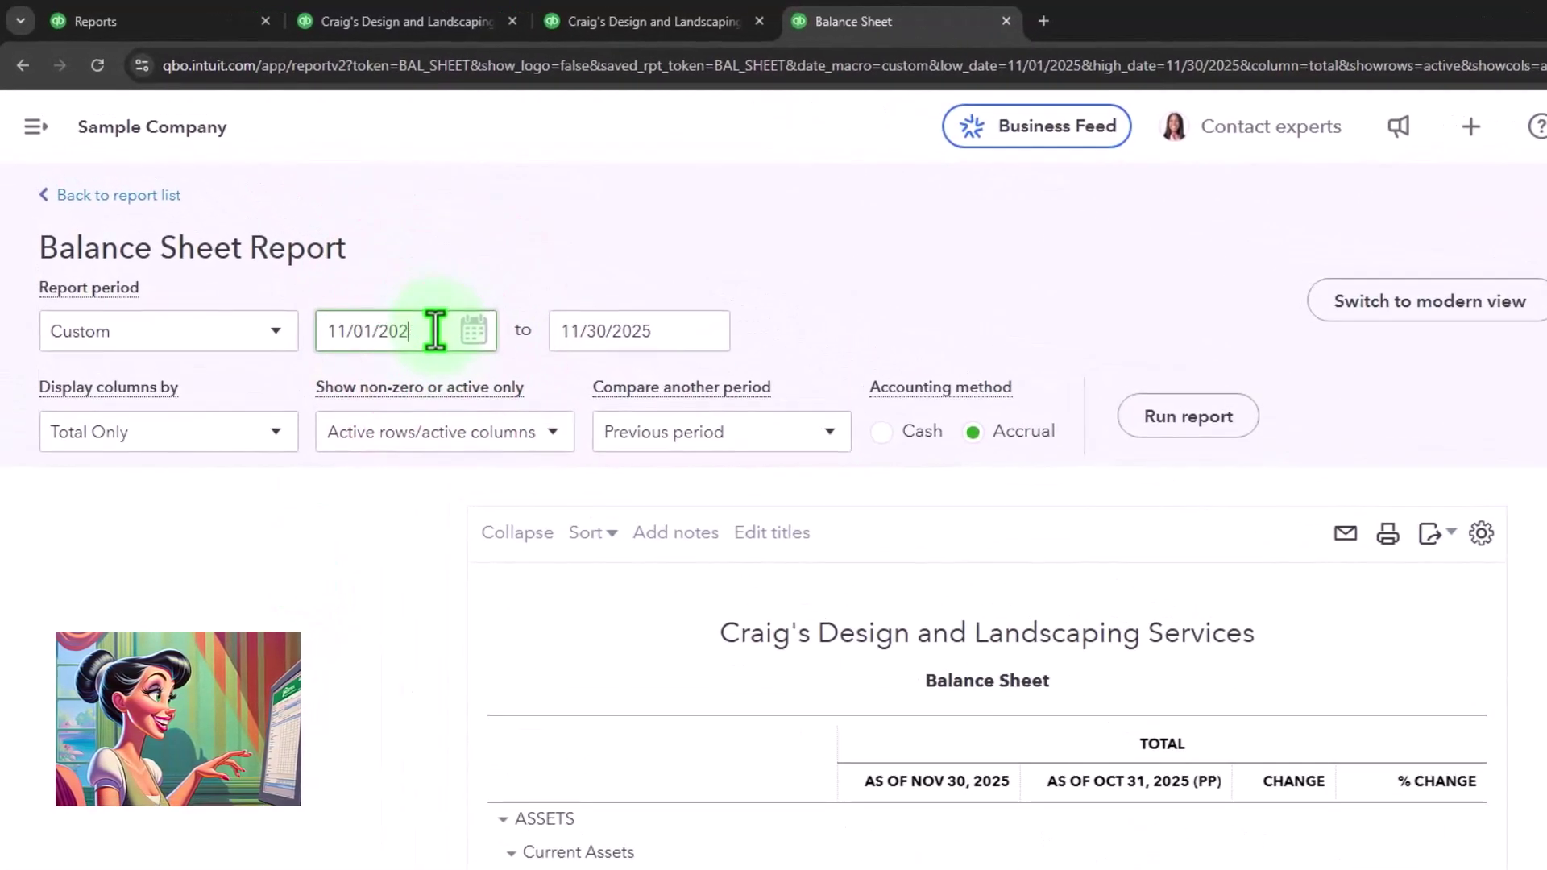
type("4")
key("Tab")
left_click(657, 333)
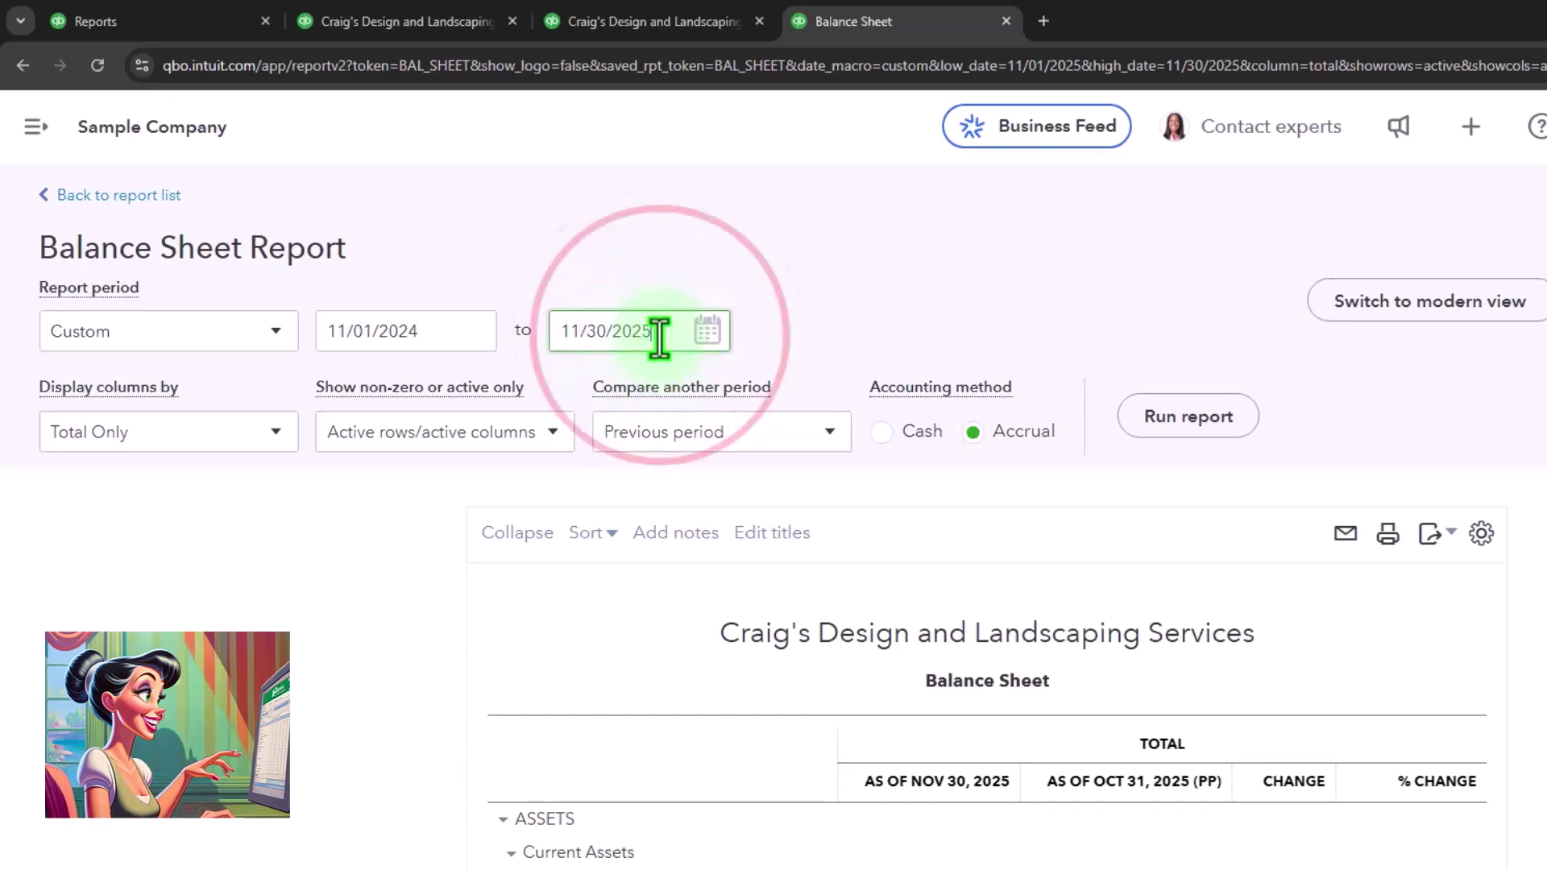
key("BackSpace")
type("4")
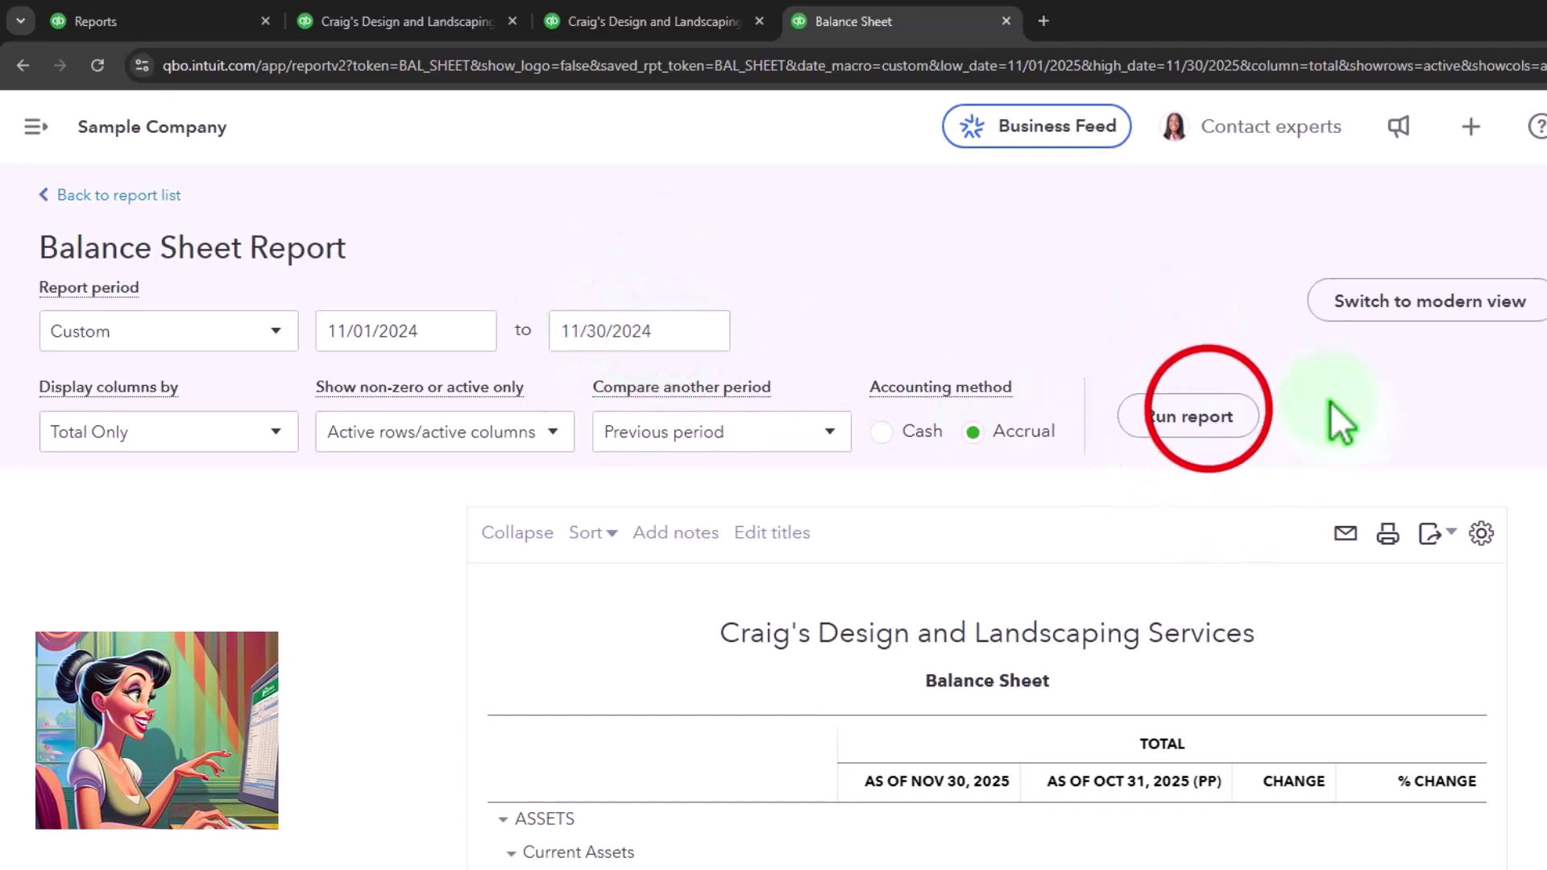
left_click(1208, 409)
scroll(1255, 475, "down", 3)
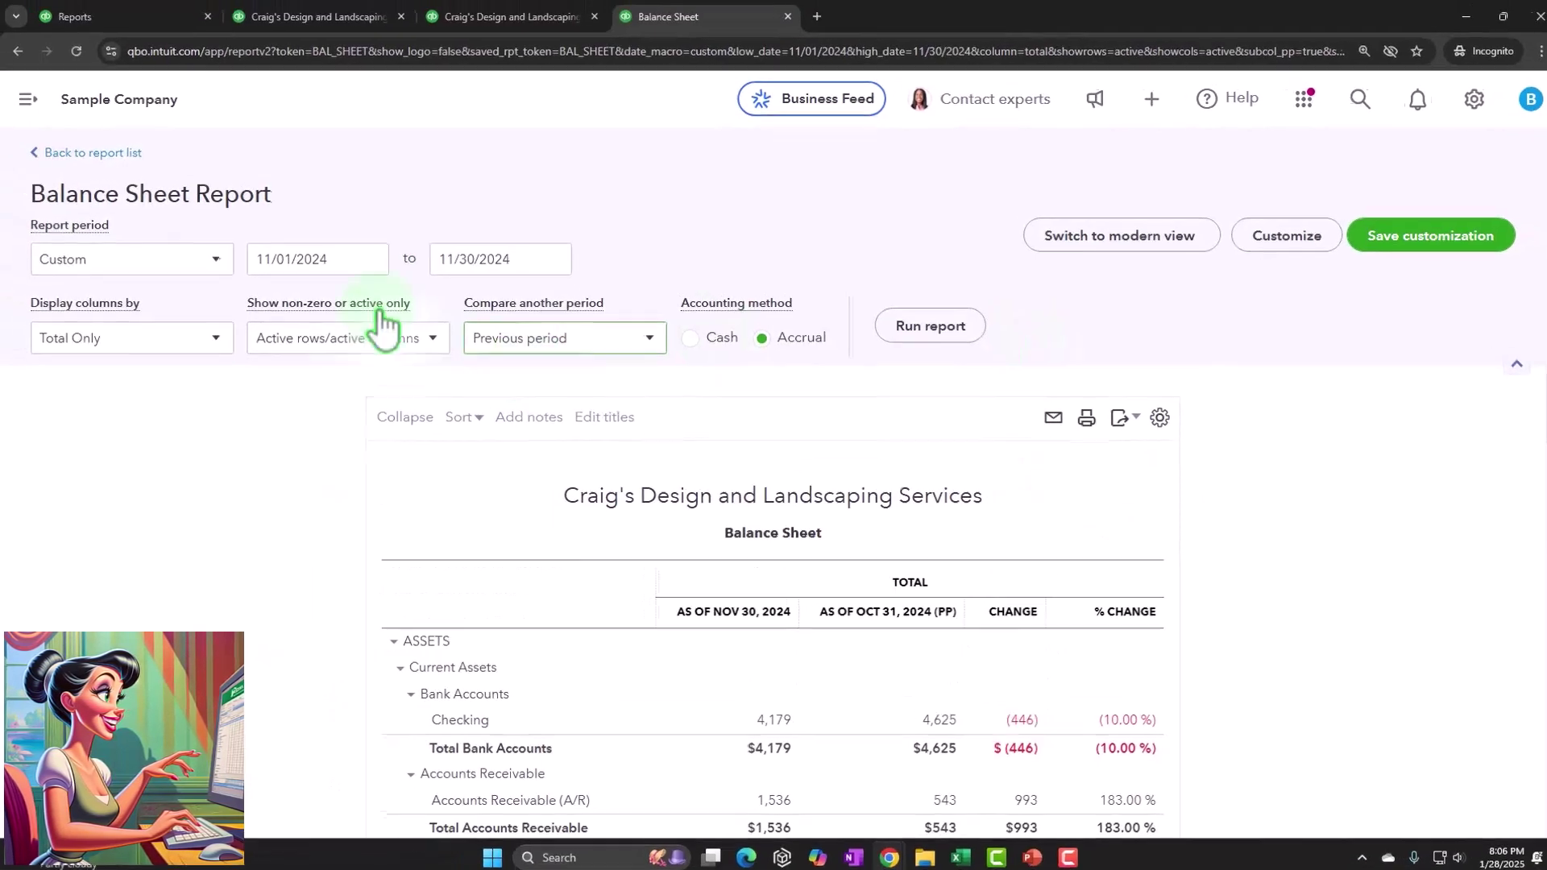
Set the Balance Sheet's report period to the quarter from 10/01/2025 to 12/31/2025
left_click(298, 259)
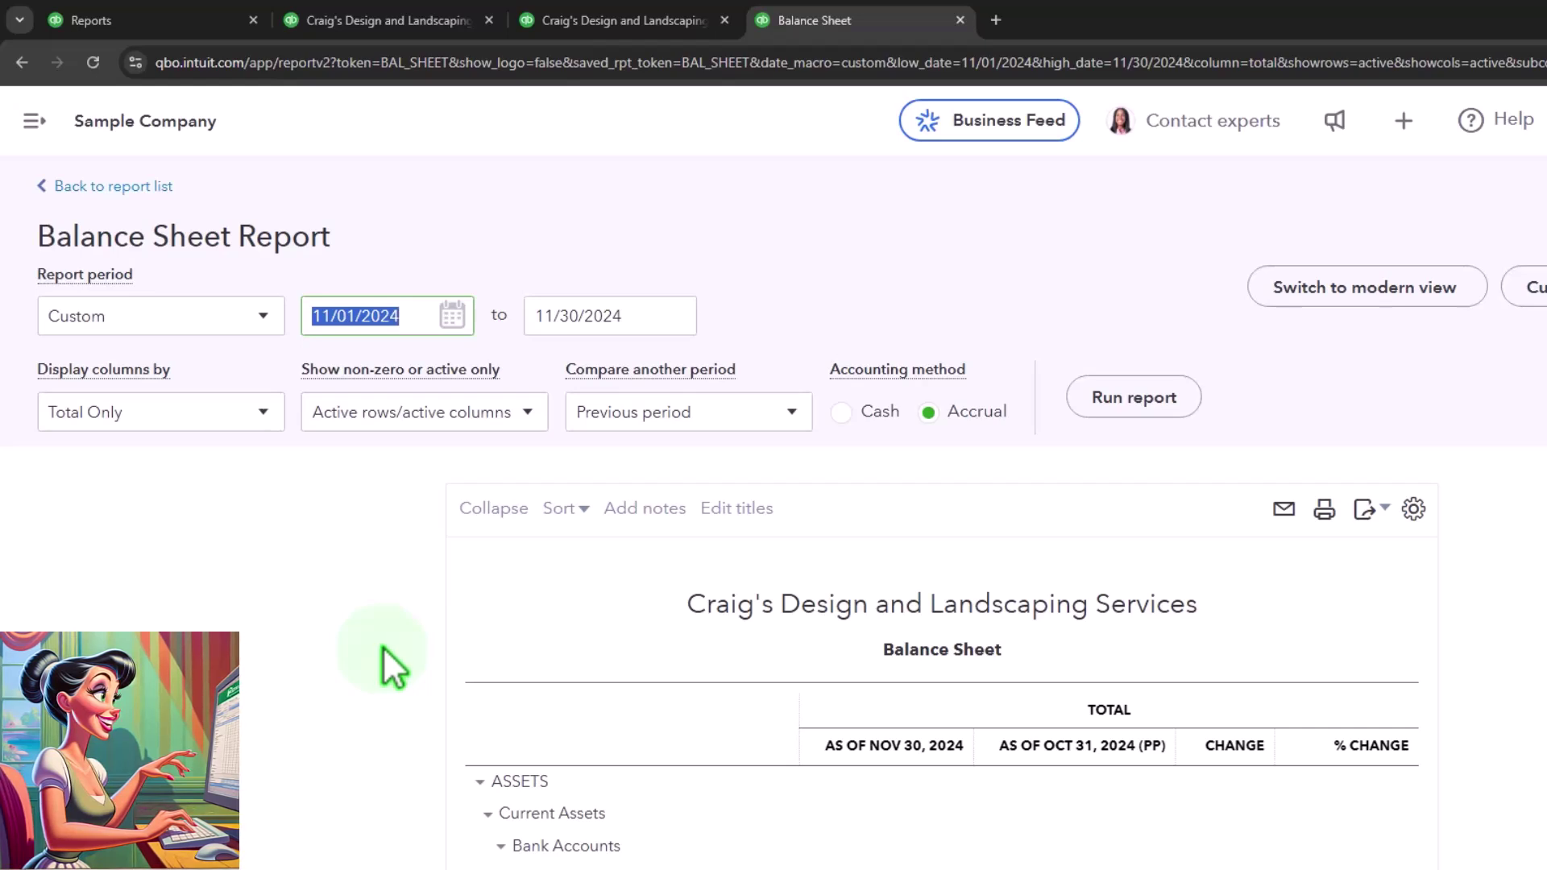
type("10")
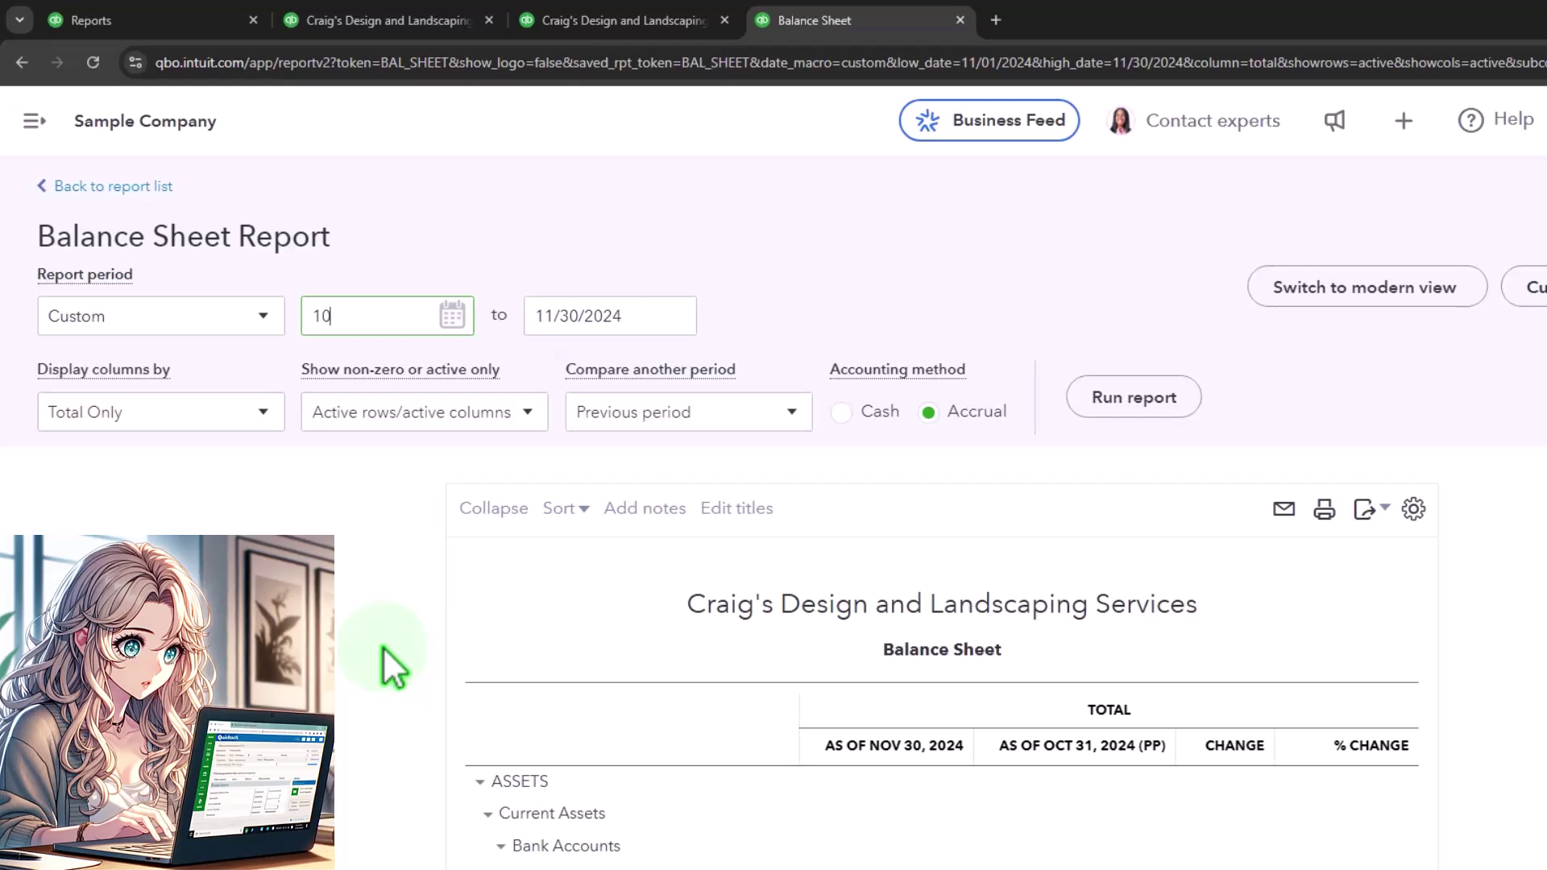
type("/01")
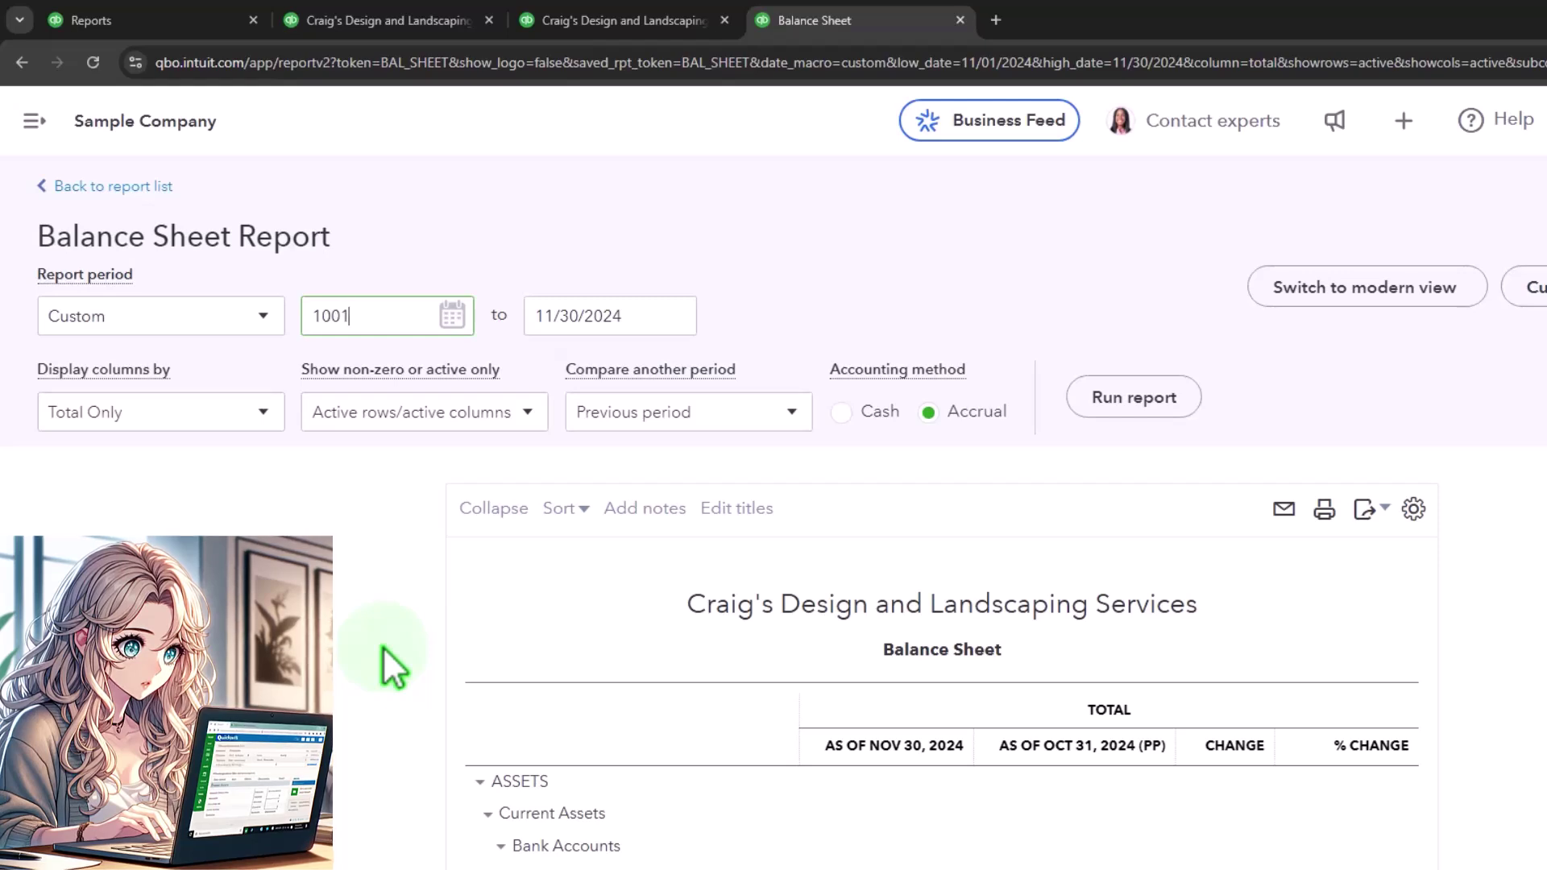
type("/2025")
key("Tab")
type("12/31/202")
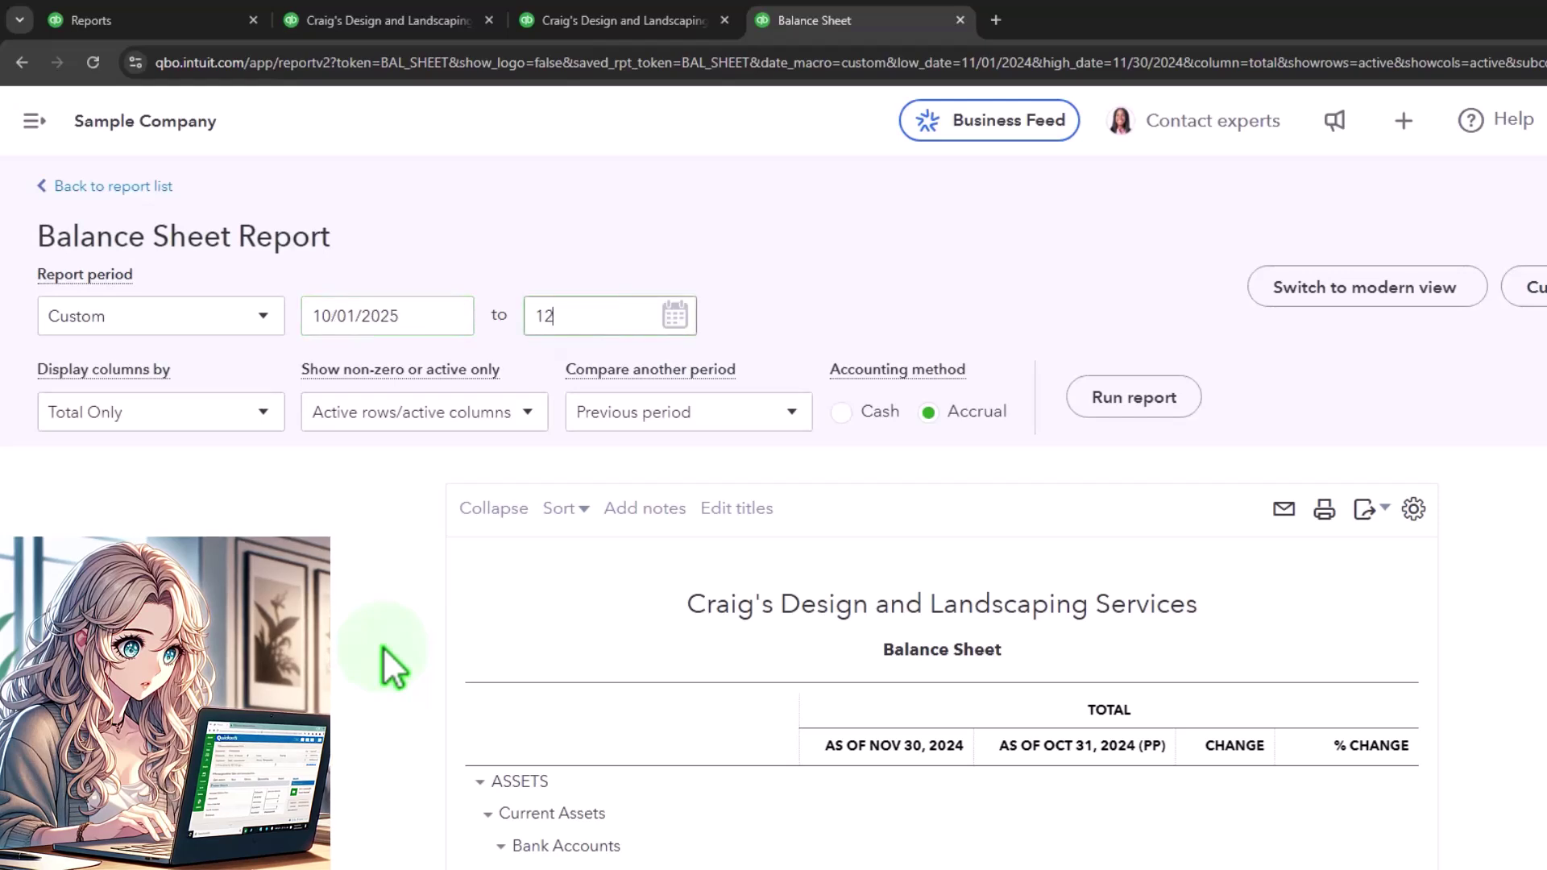
type("5")
key("Tab")
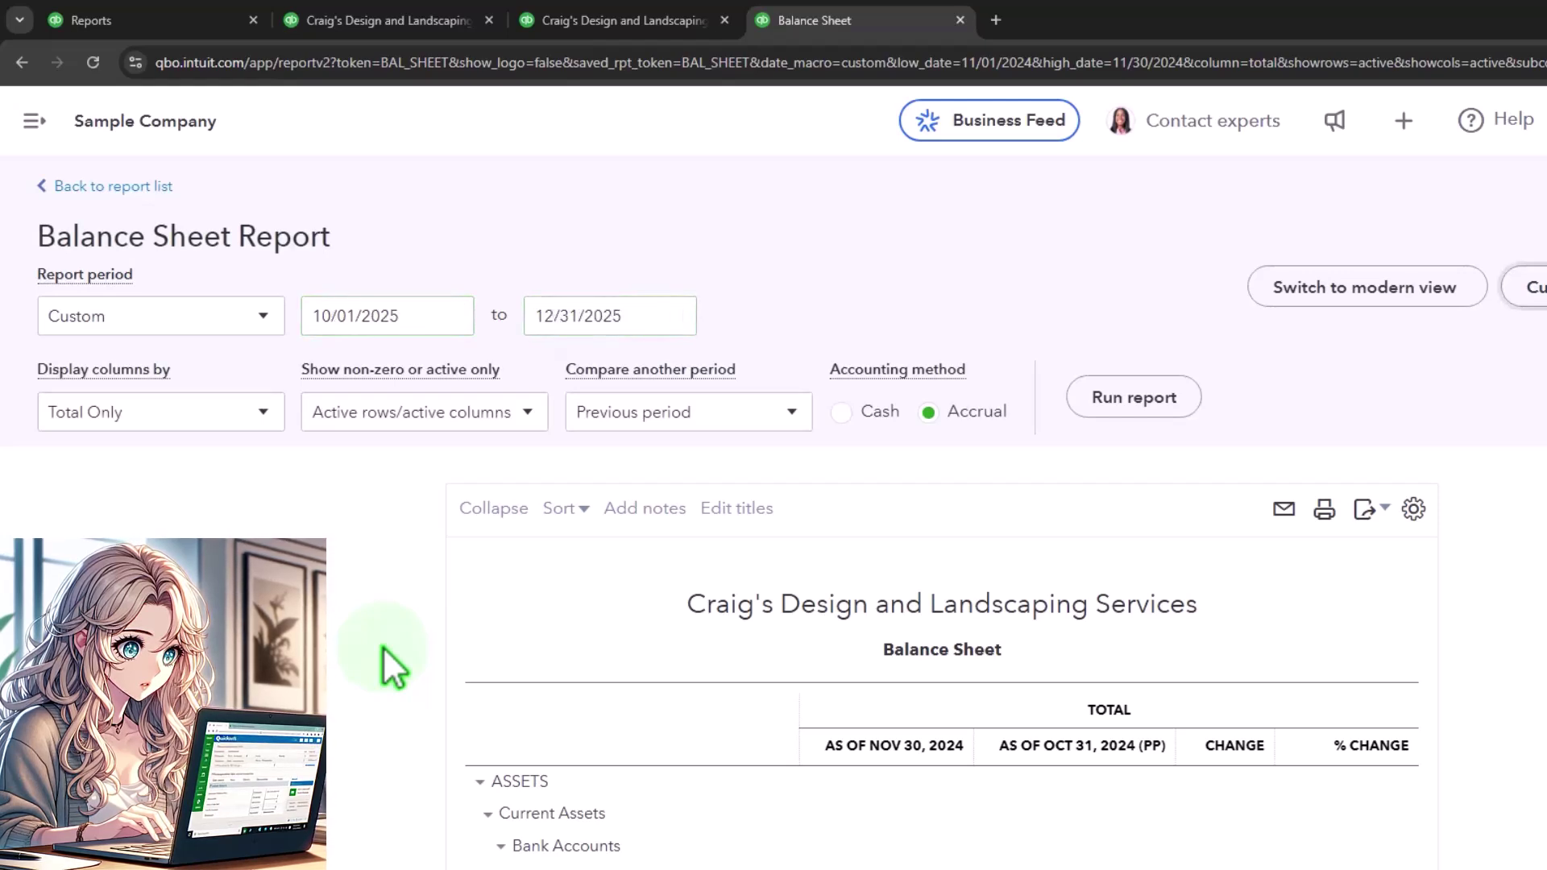
Check the custom dates of the previous-period comparison, rerun the Balance Sheet and look through its change columns
left_click(750, 412)
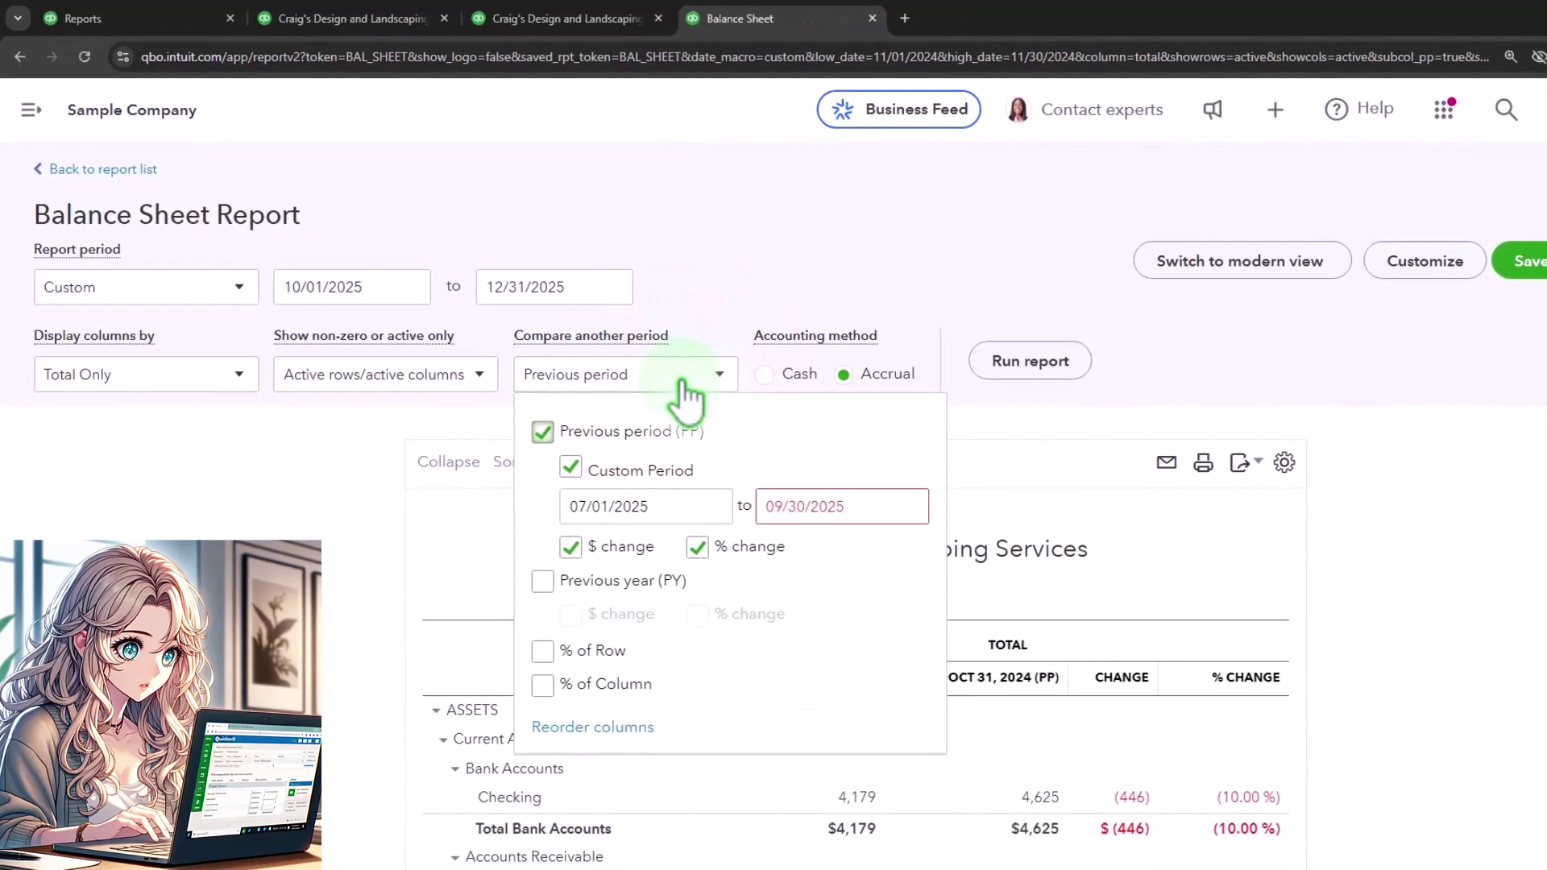
left_click(656, 508)
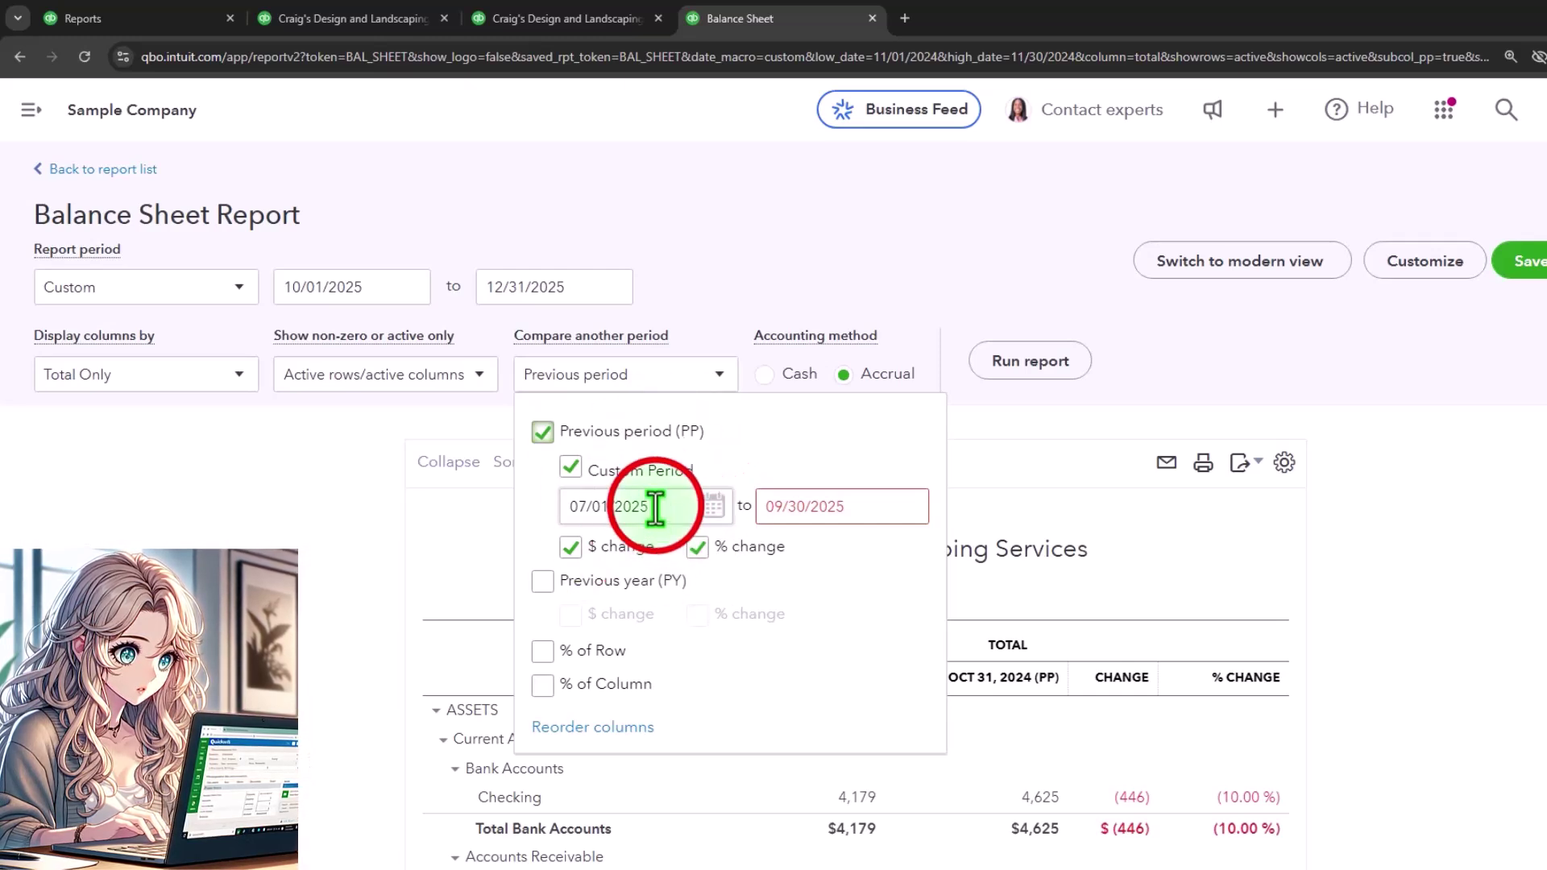
left_click(843, 507)
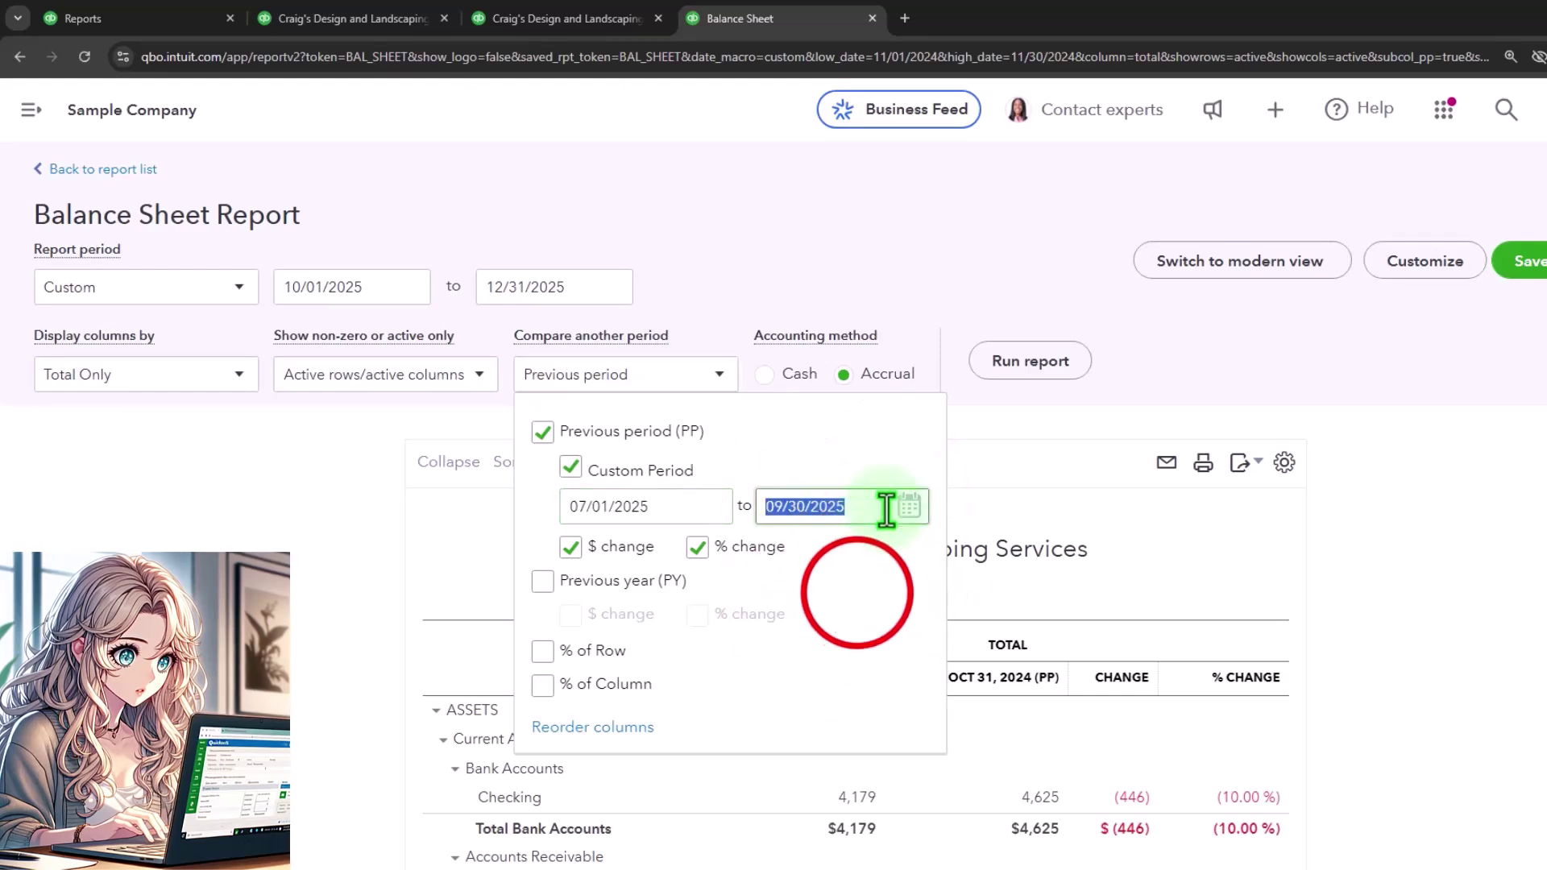
left_click(858, 593)
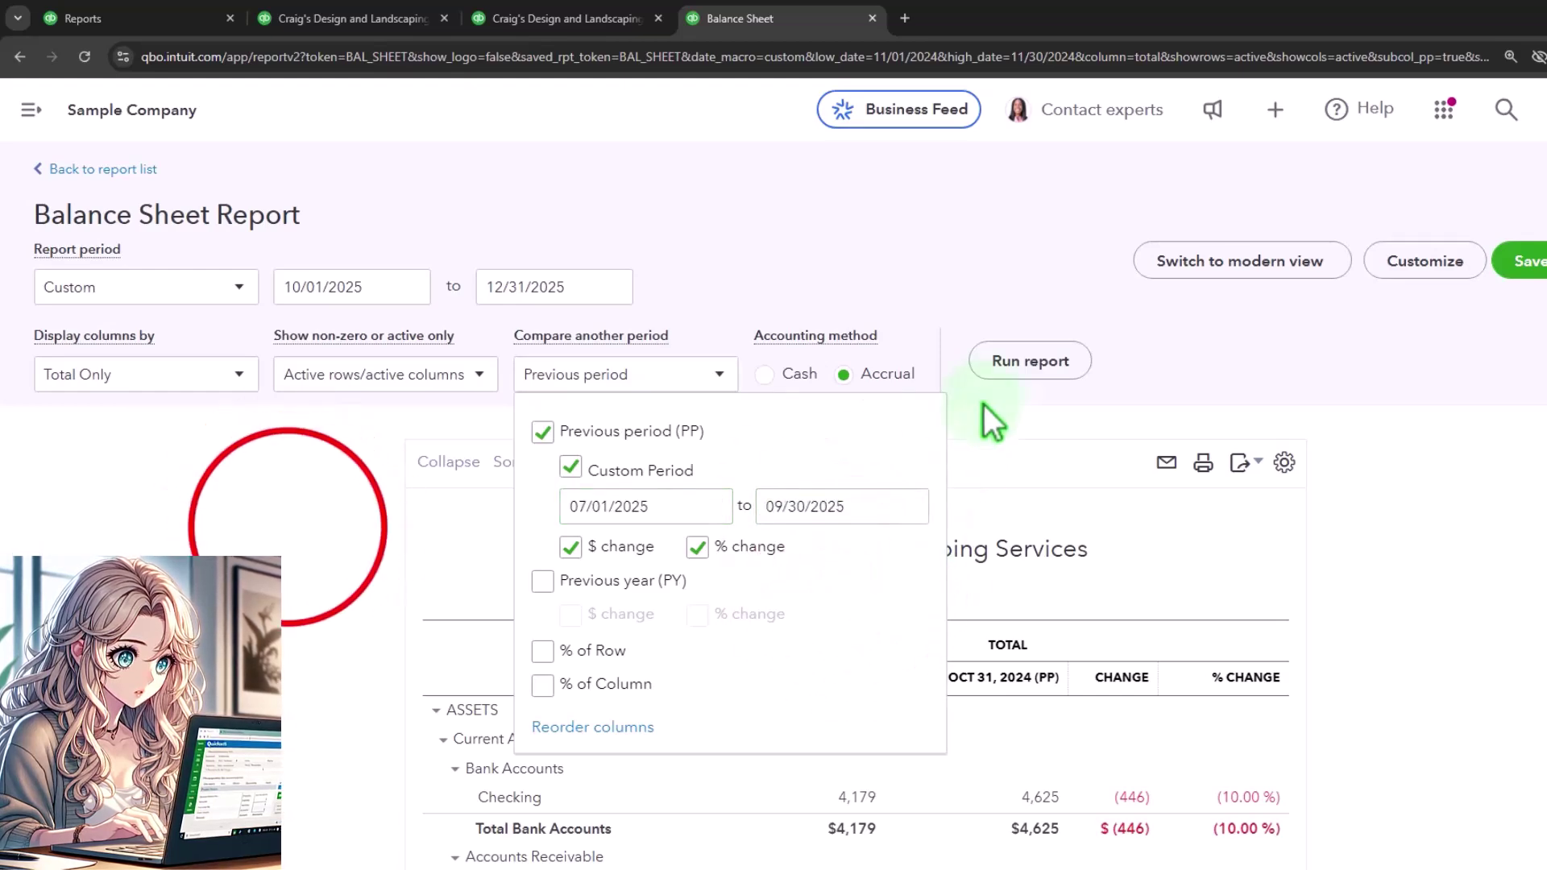
left_click(1022, 364)
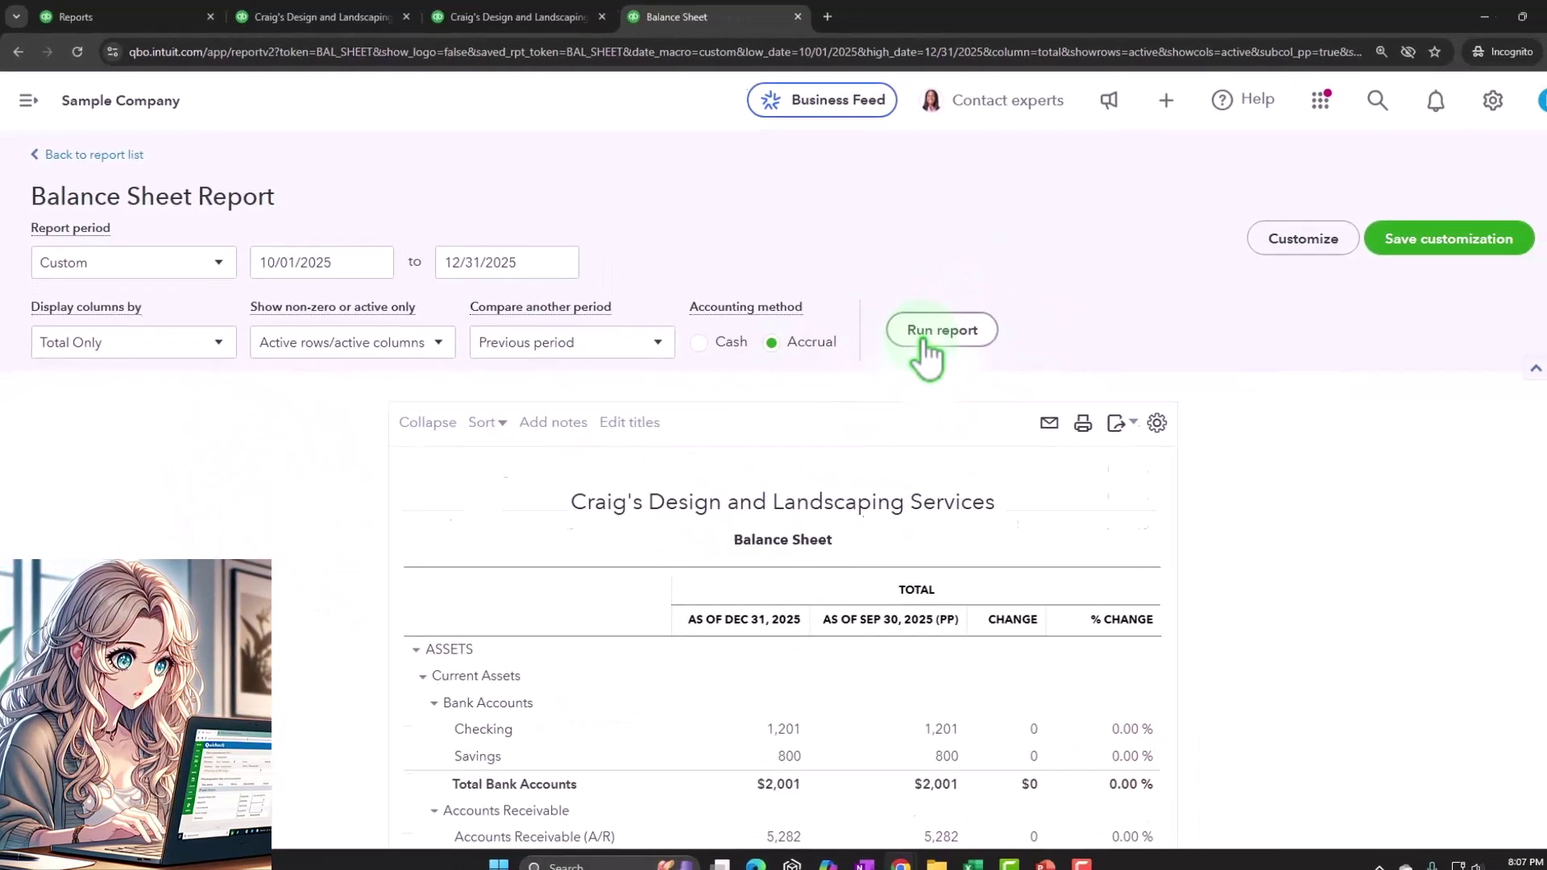
scroll(919, 363, "down", 5)
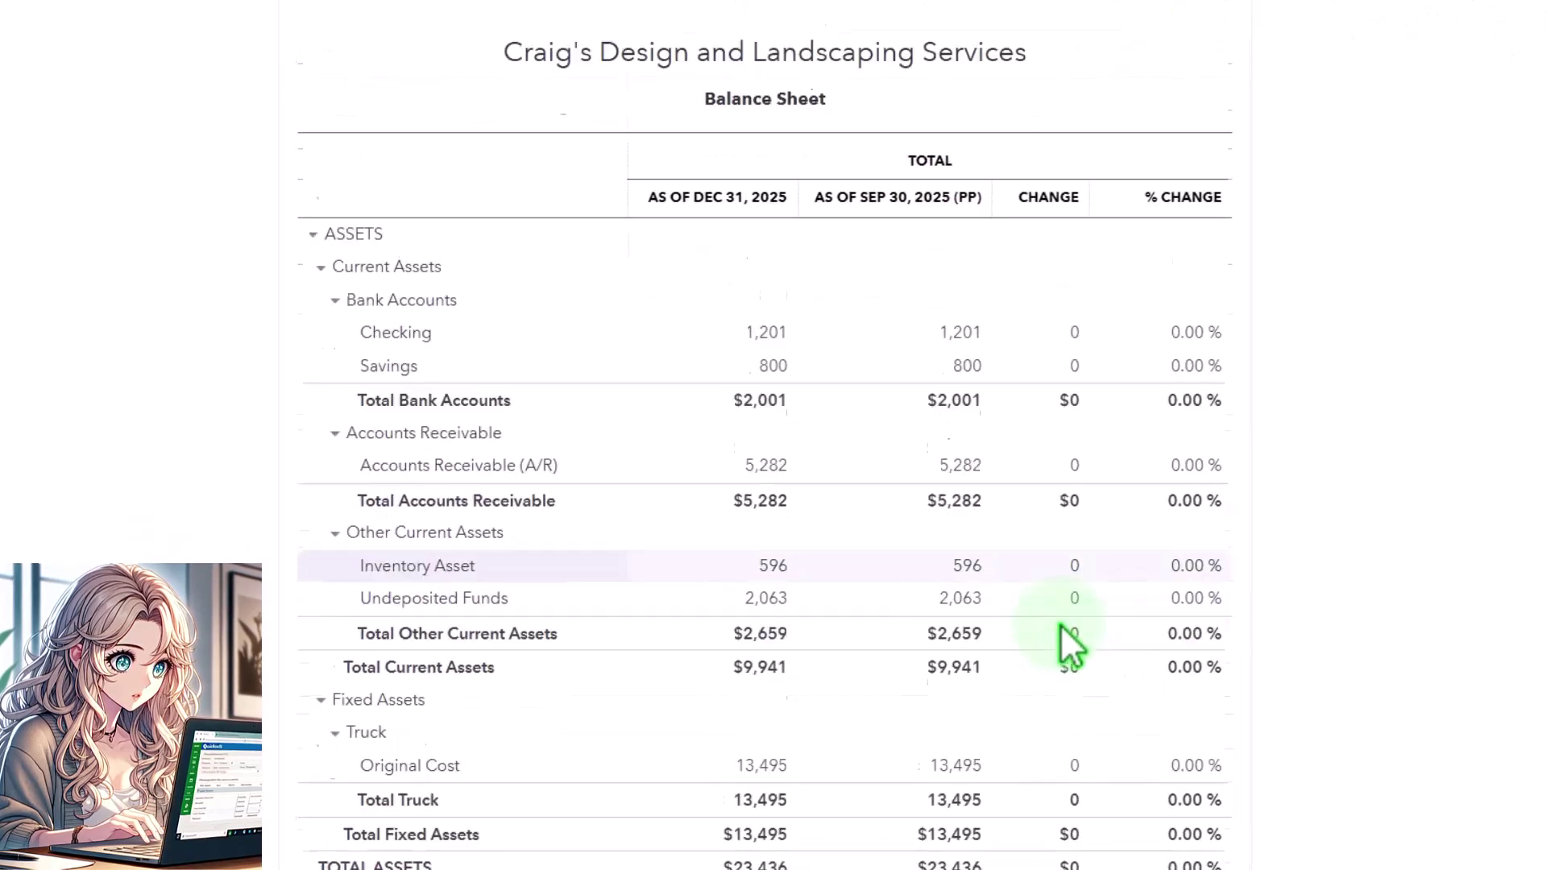
scroll(1000, 696, "down", 3)
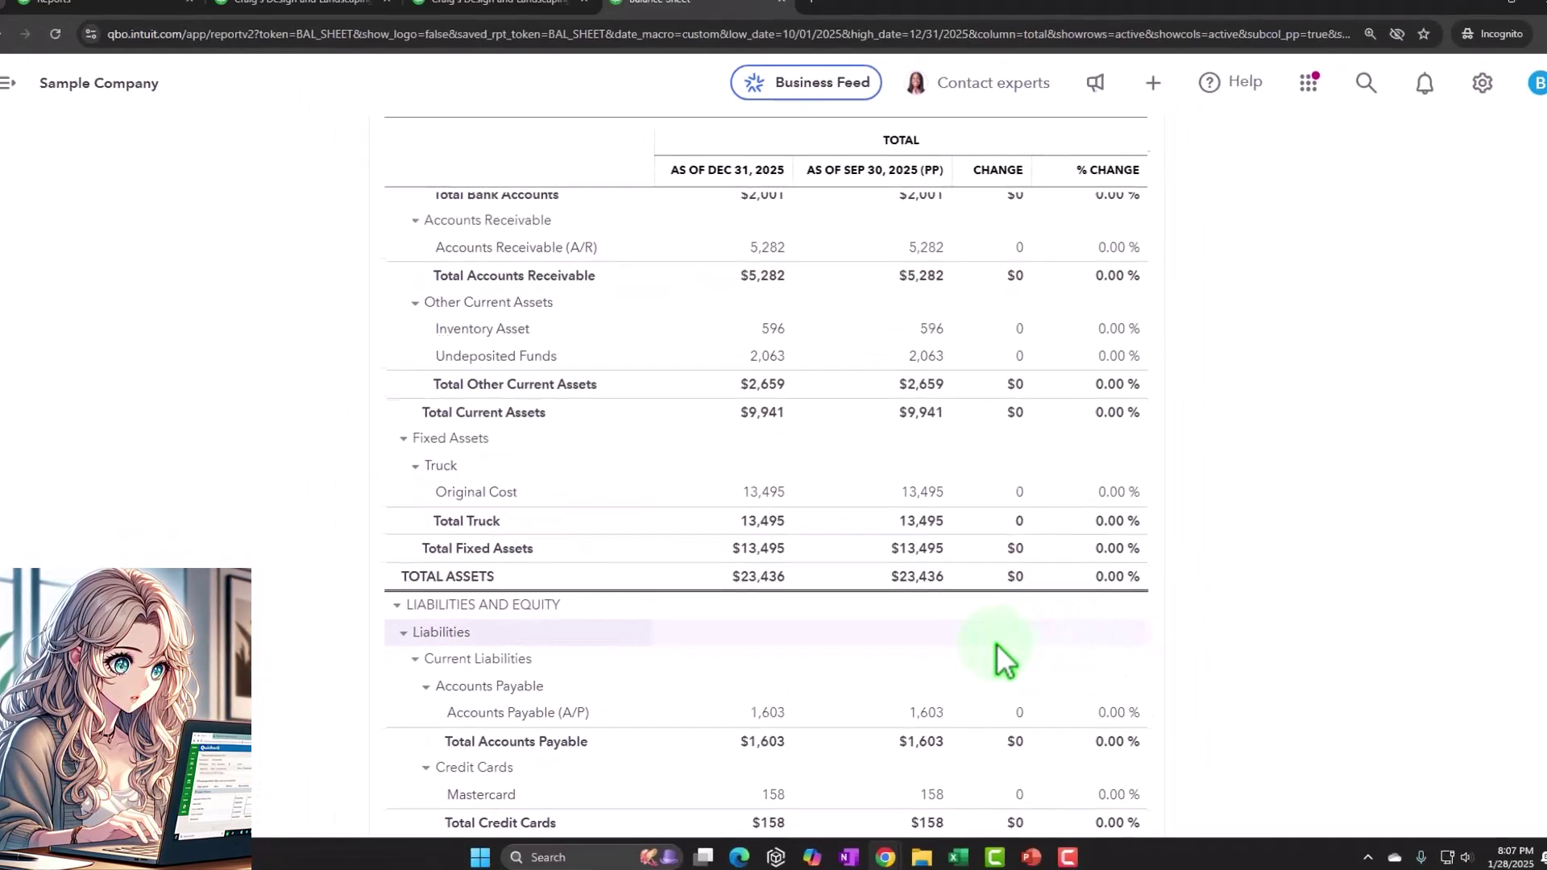
Set the Balance Sheet to compare only against the previous year, with both $ change and % change included
scroll(993, 642, "up", 8)
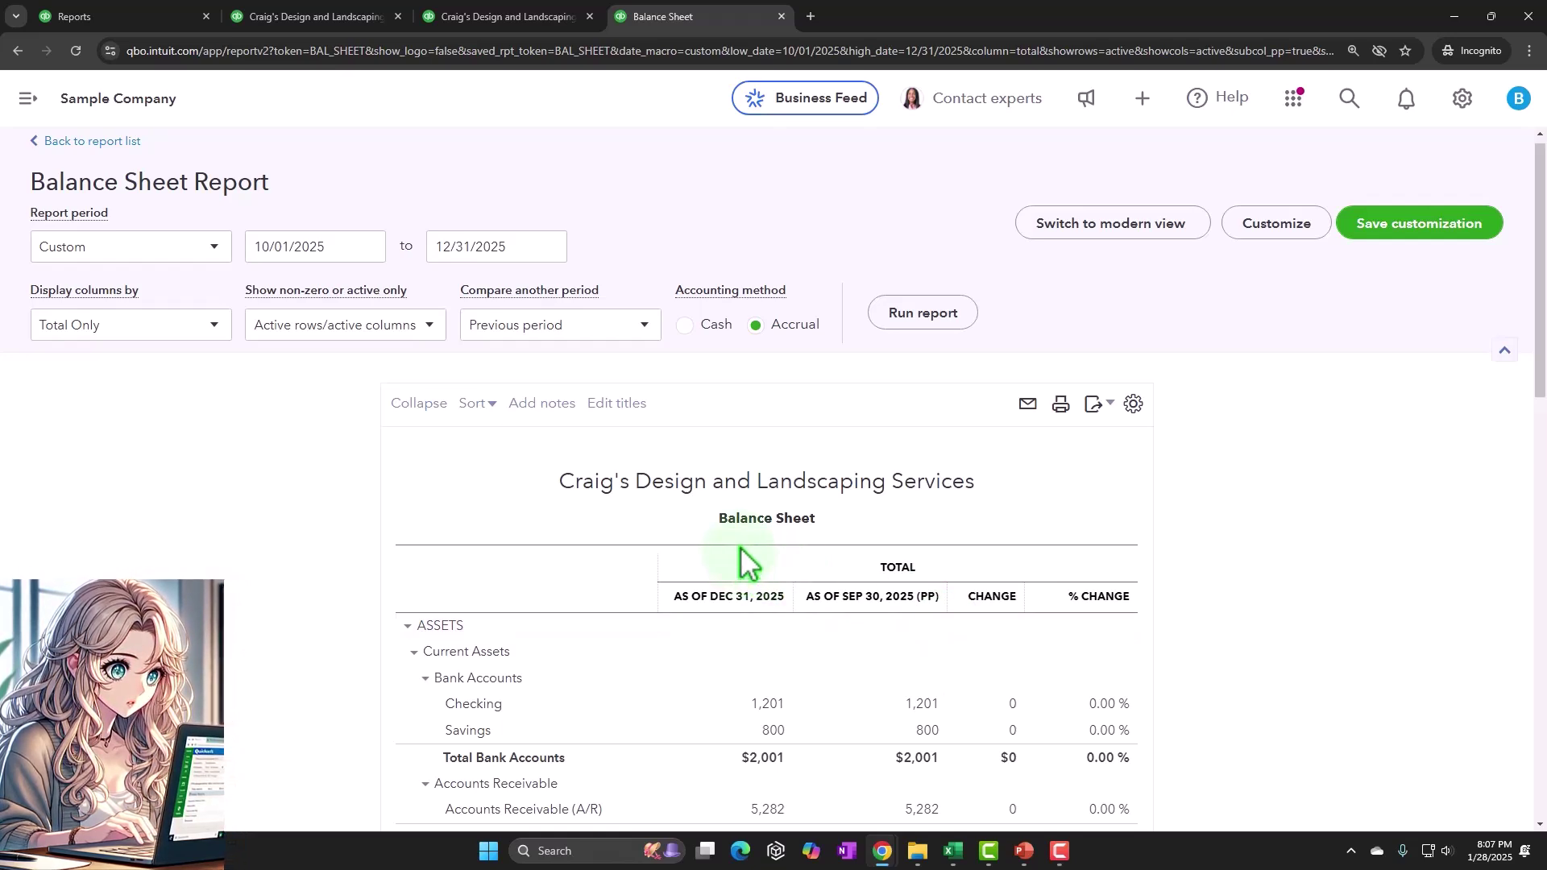
left_click(645, 326)
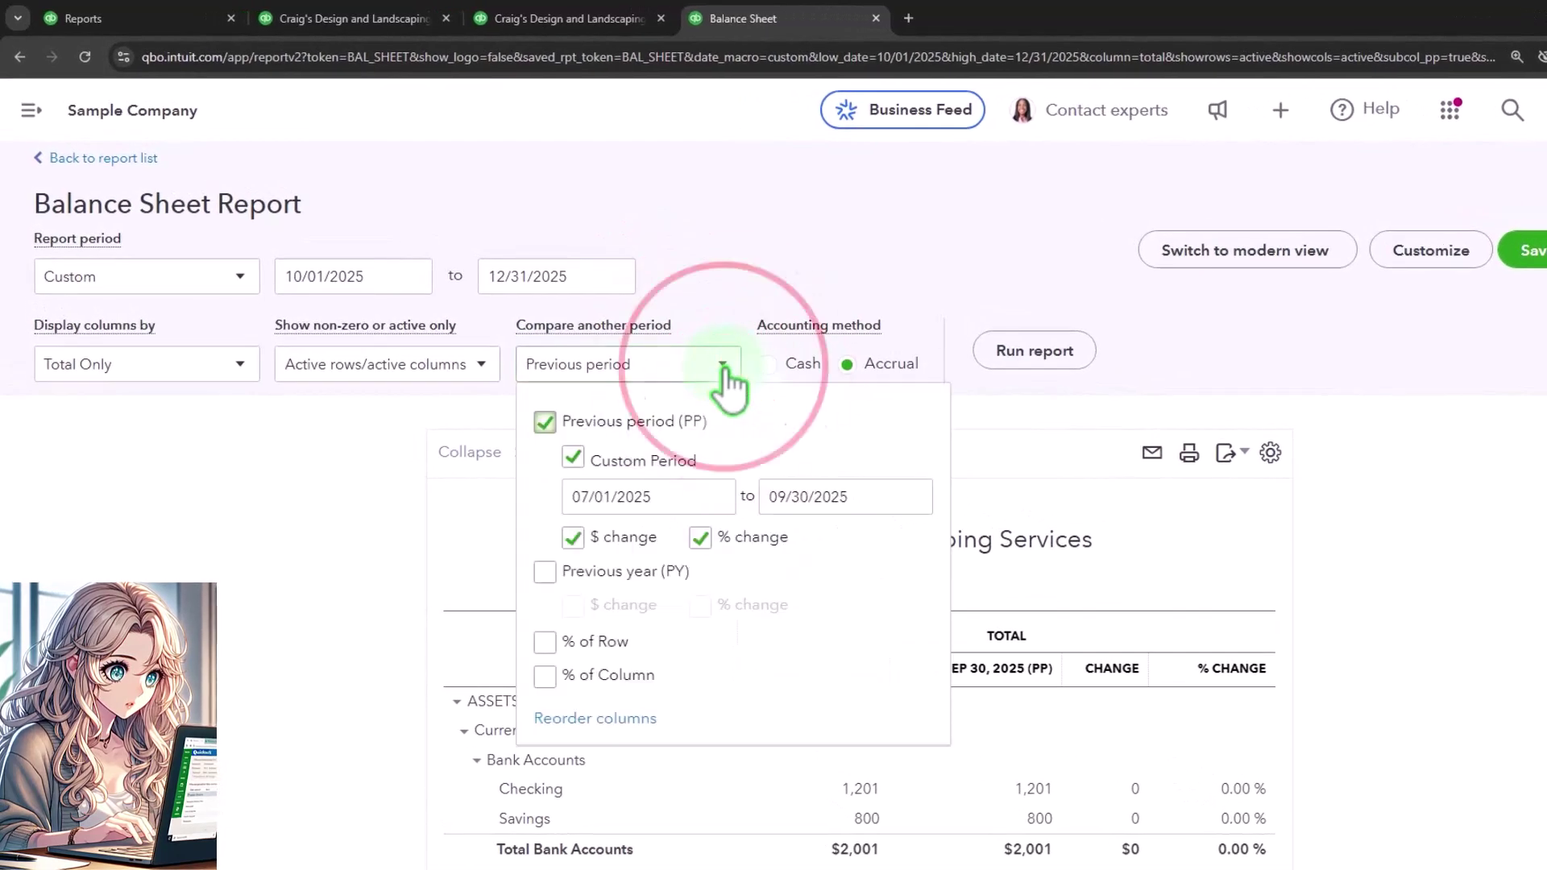
left_click(585, 463)
left_click(548, 570)
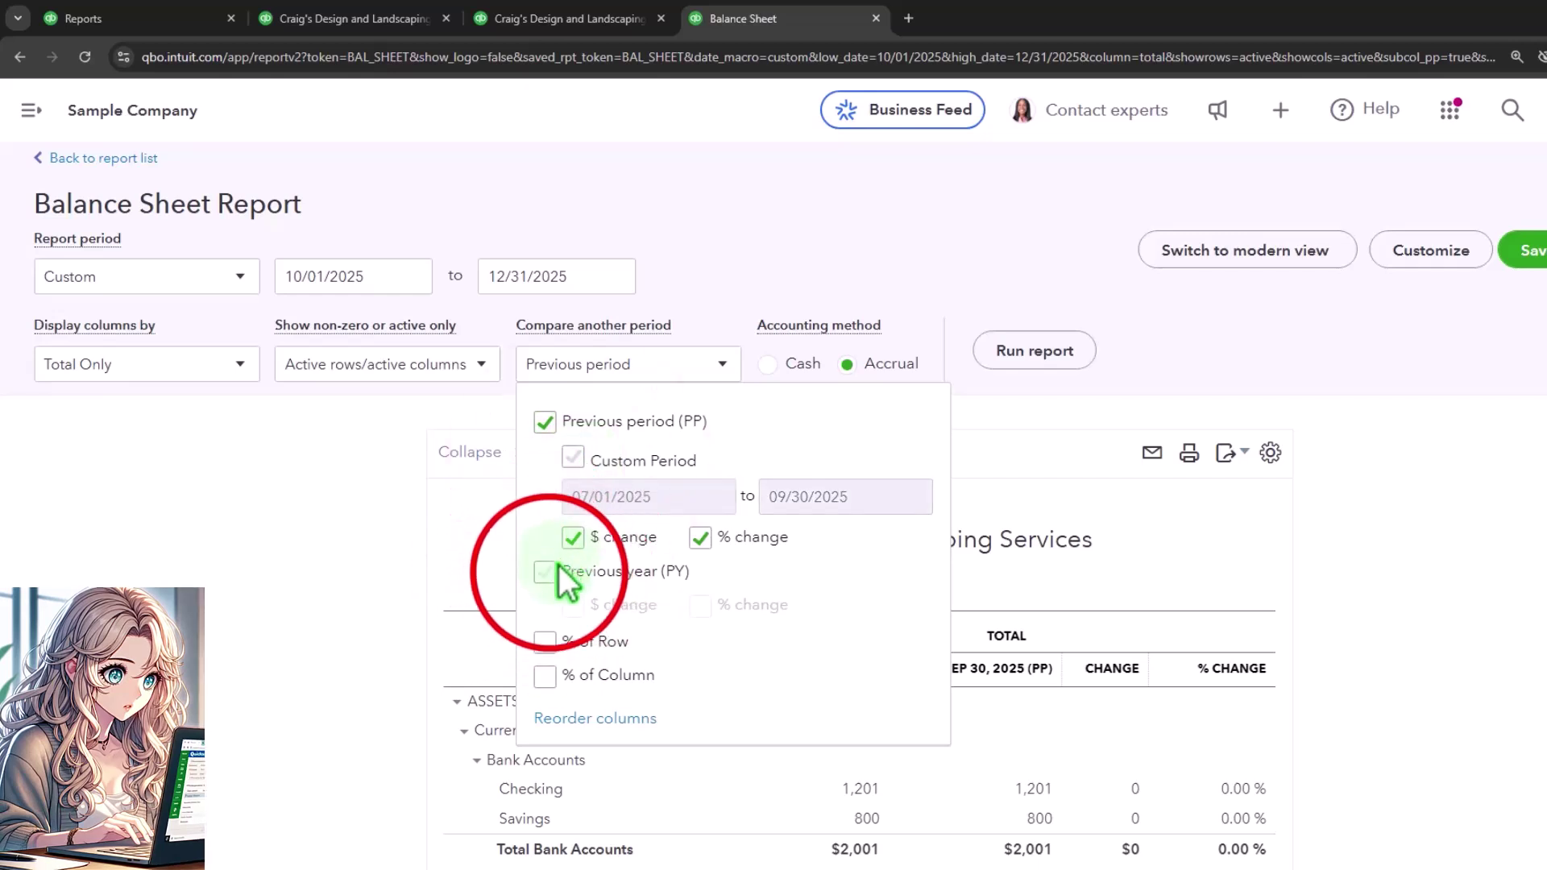
left_click(572, 536)
left_click(700, 537)
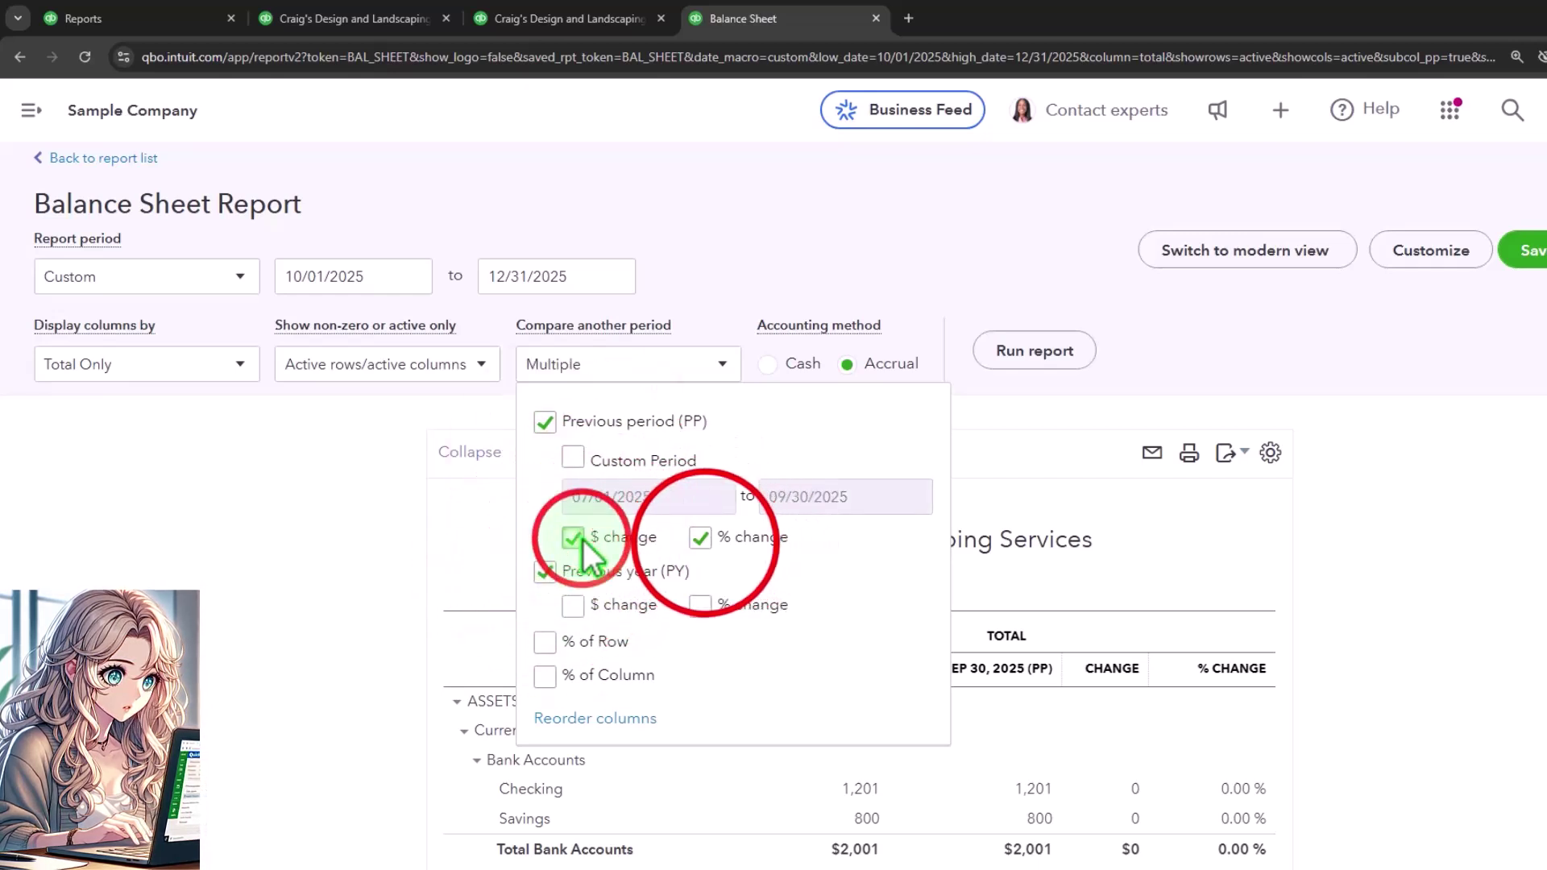
left_click(544, 422)
left_click(572, 604)
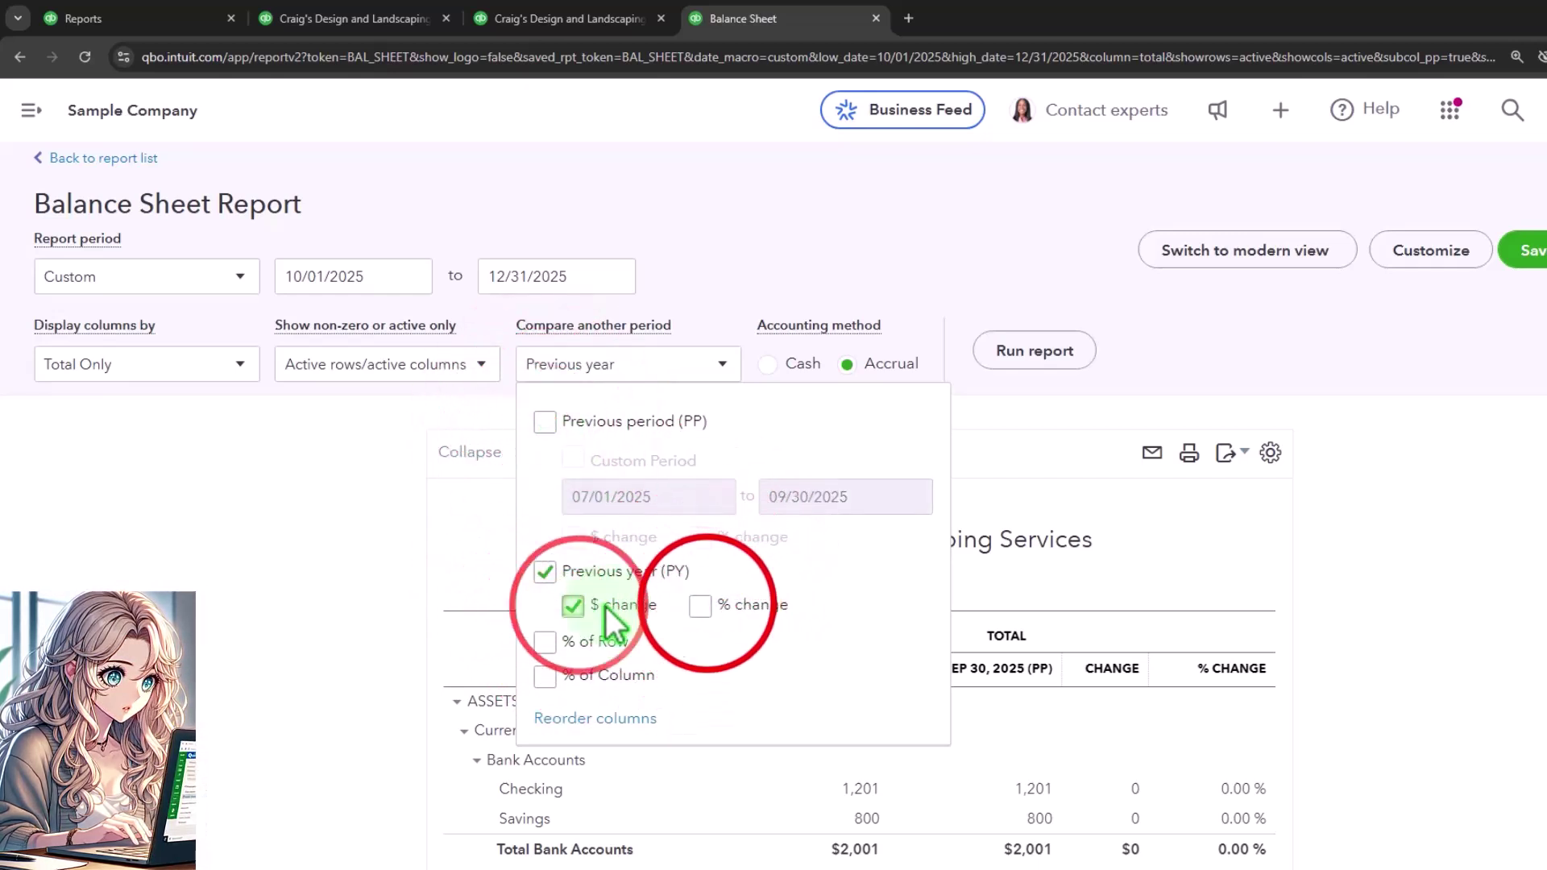
left_click(701, 605)
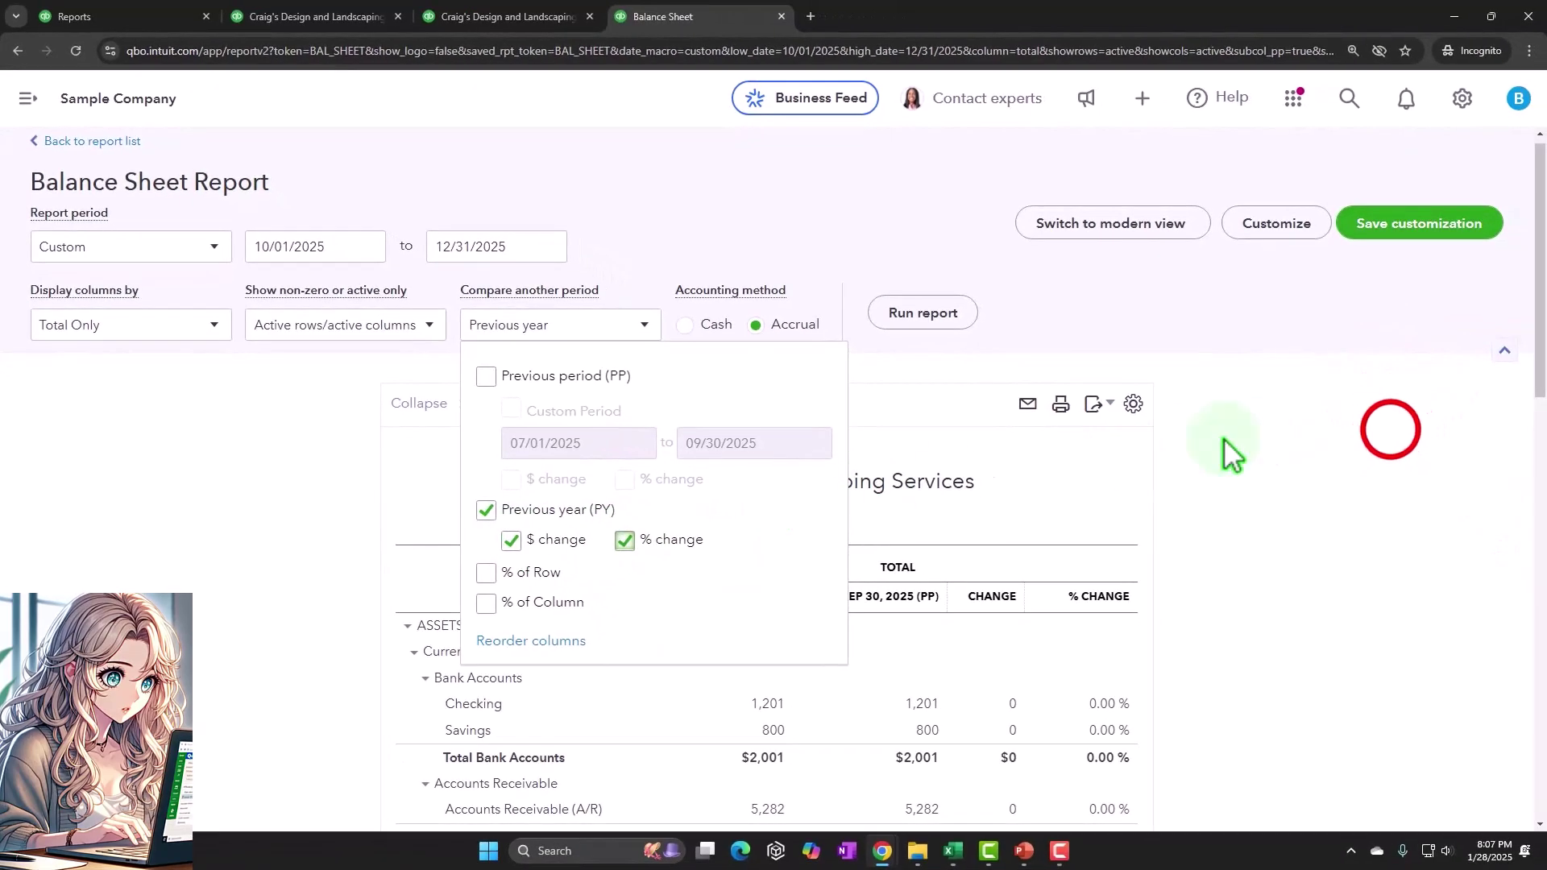
Rerun the Balance Sheet with the previous-year comparison and look through its change columns
left_click(1388, 428)
scroll(1209, 387, "down", 3)
scroll(1139, 438, "up", 1)
scroll(1139, 438, "up", 3)
left_click(1012, 349)
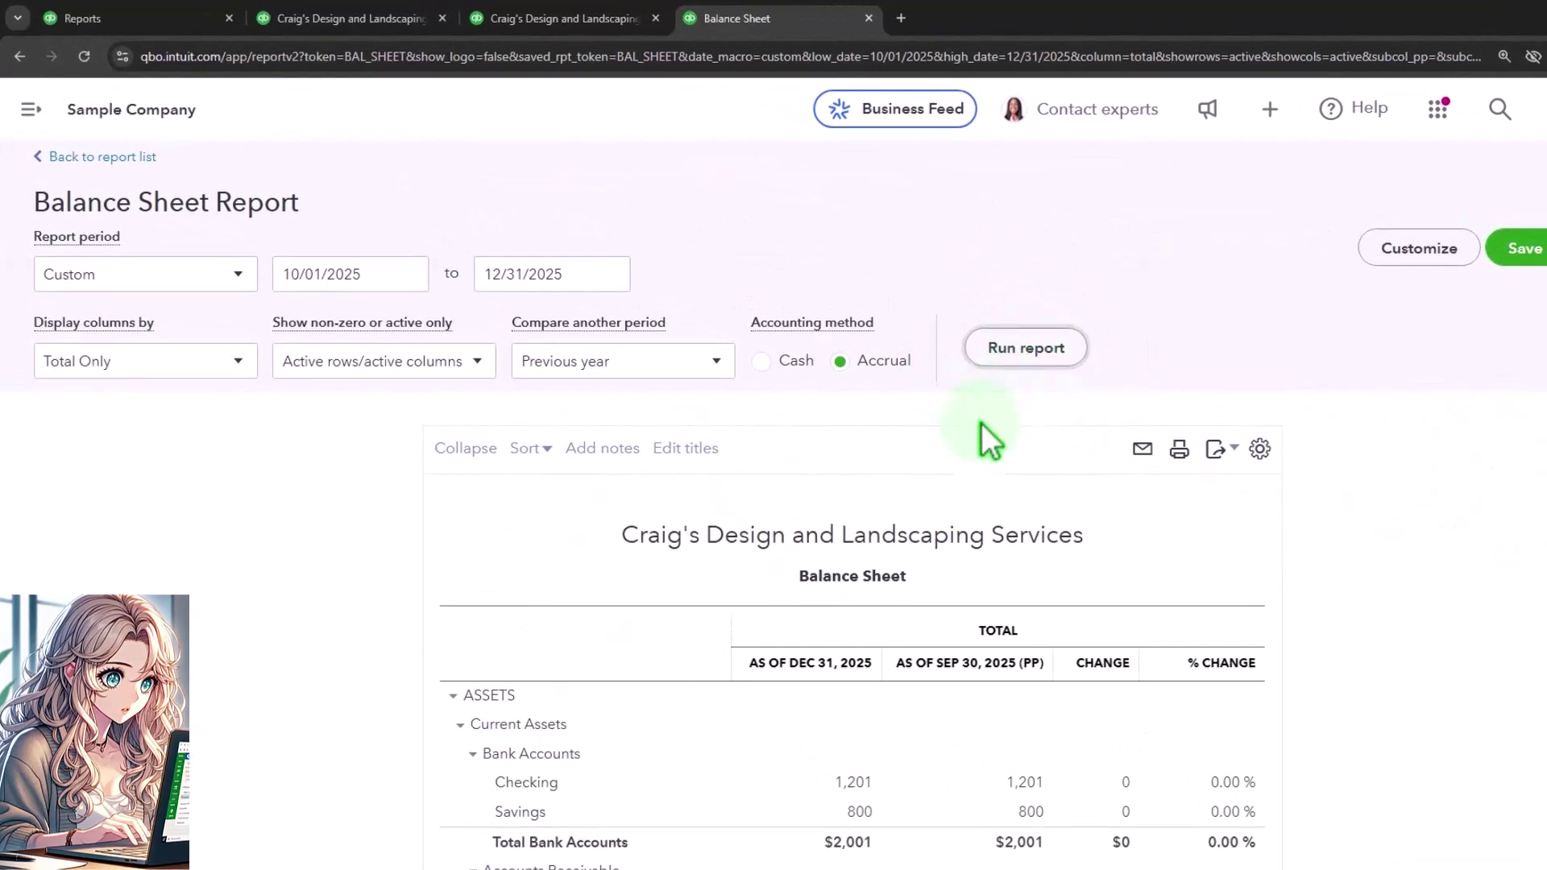
scroll(984, 439, "down", 3)
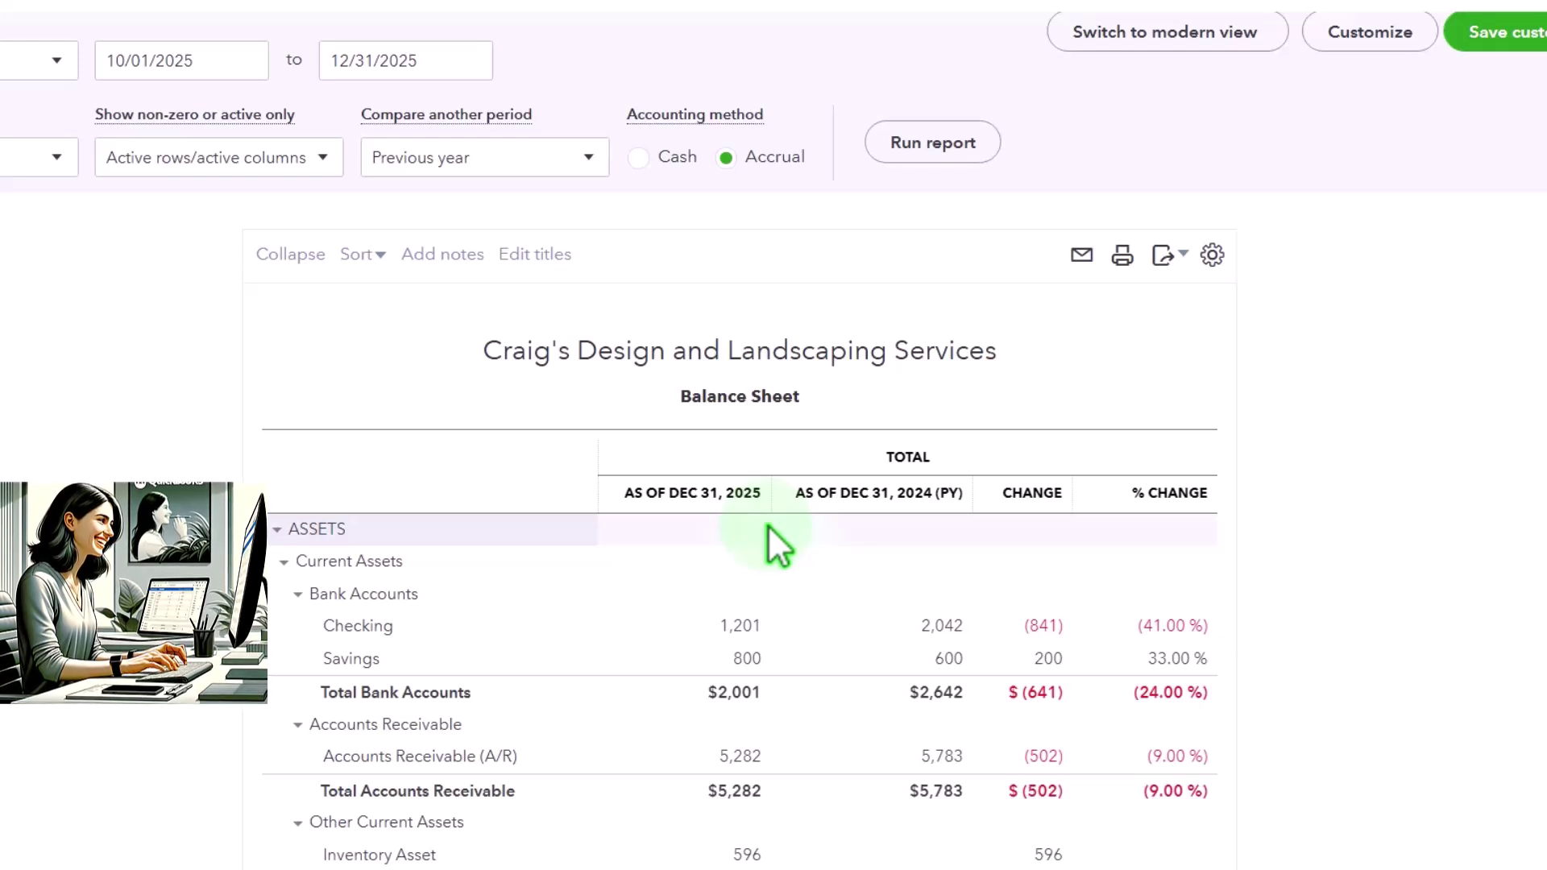
Start saving the report customization and name the custom report Balance Sheet EX
scroll(767, 524, "up", 2)
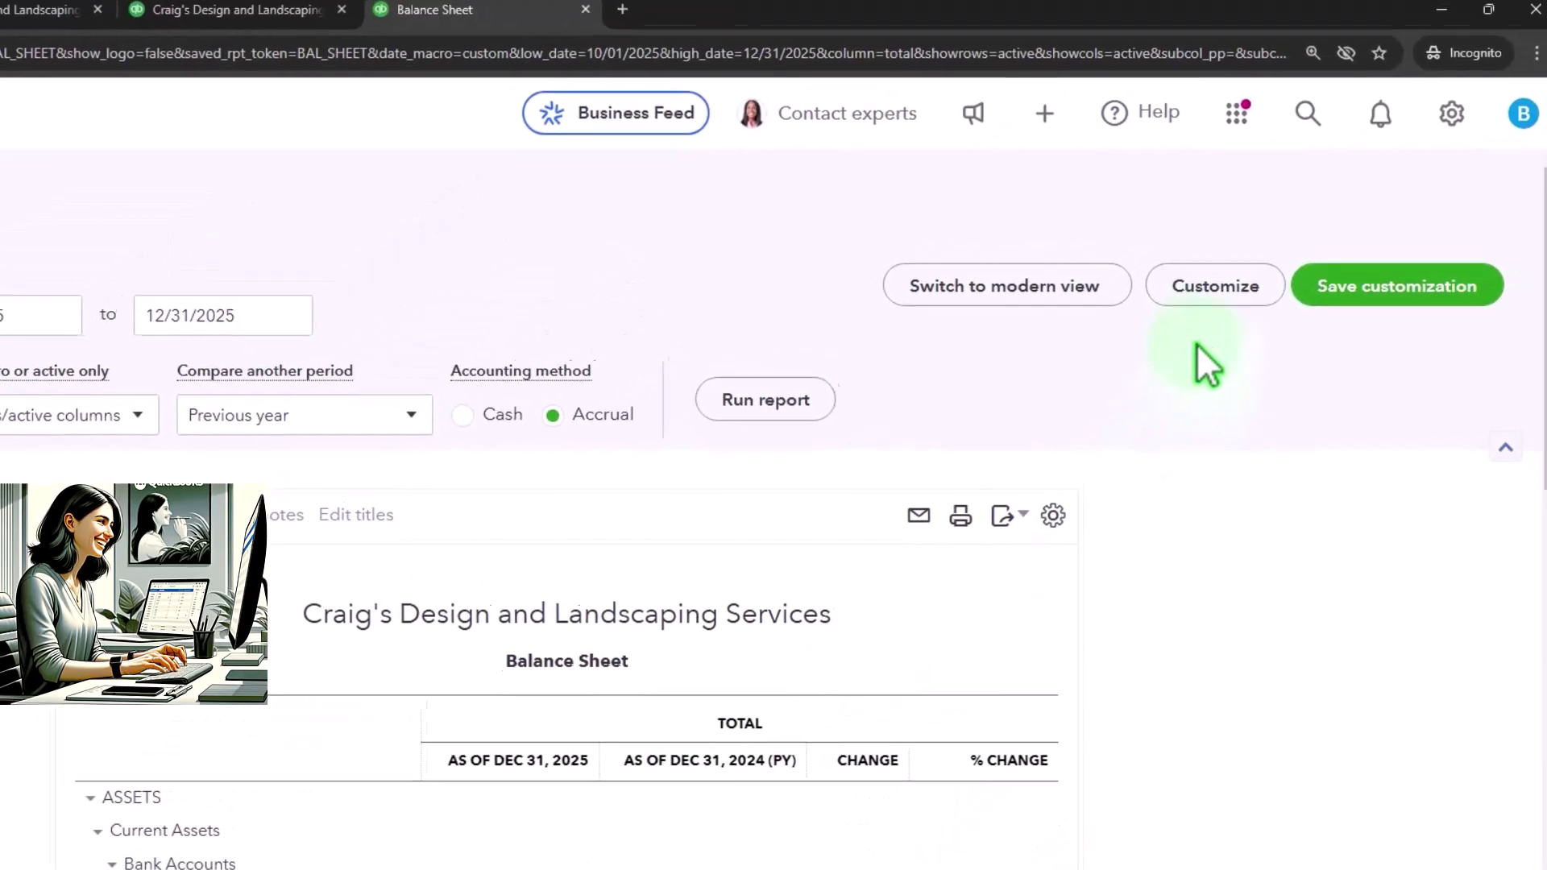
left_click(1344, 290)
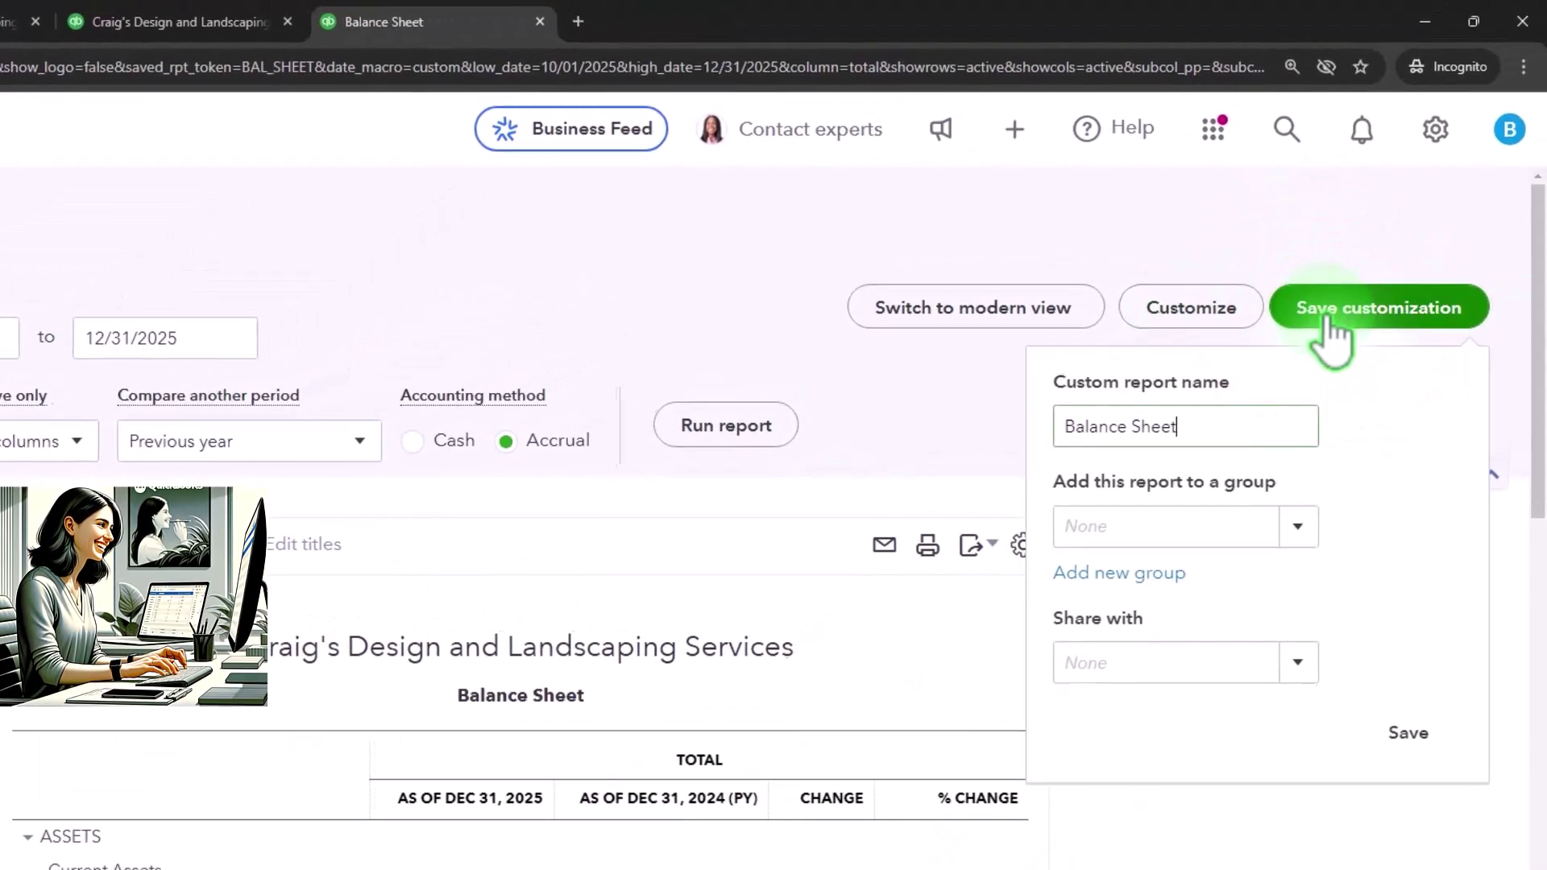
left_click(1211, 412)
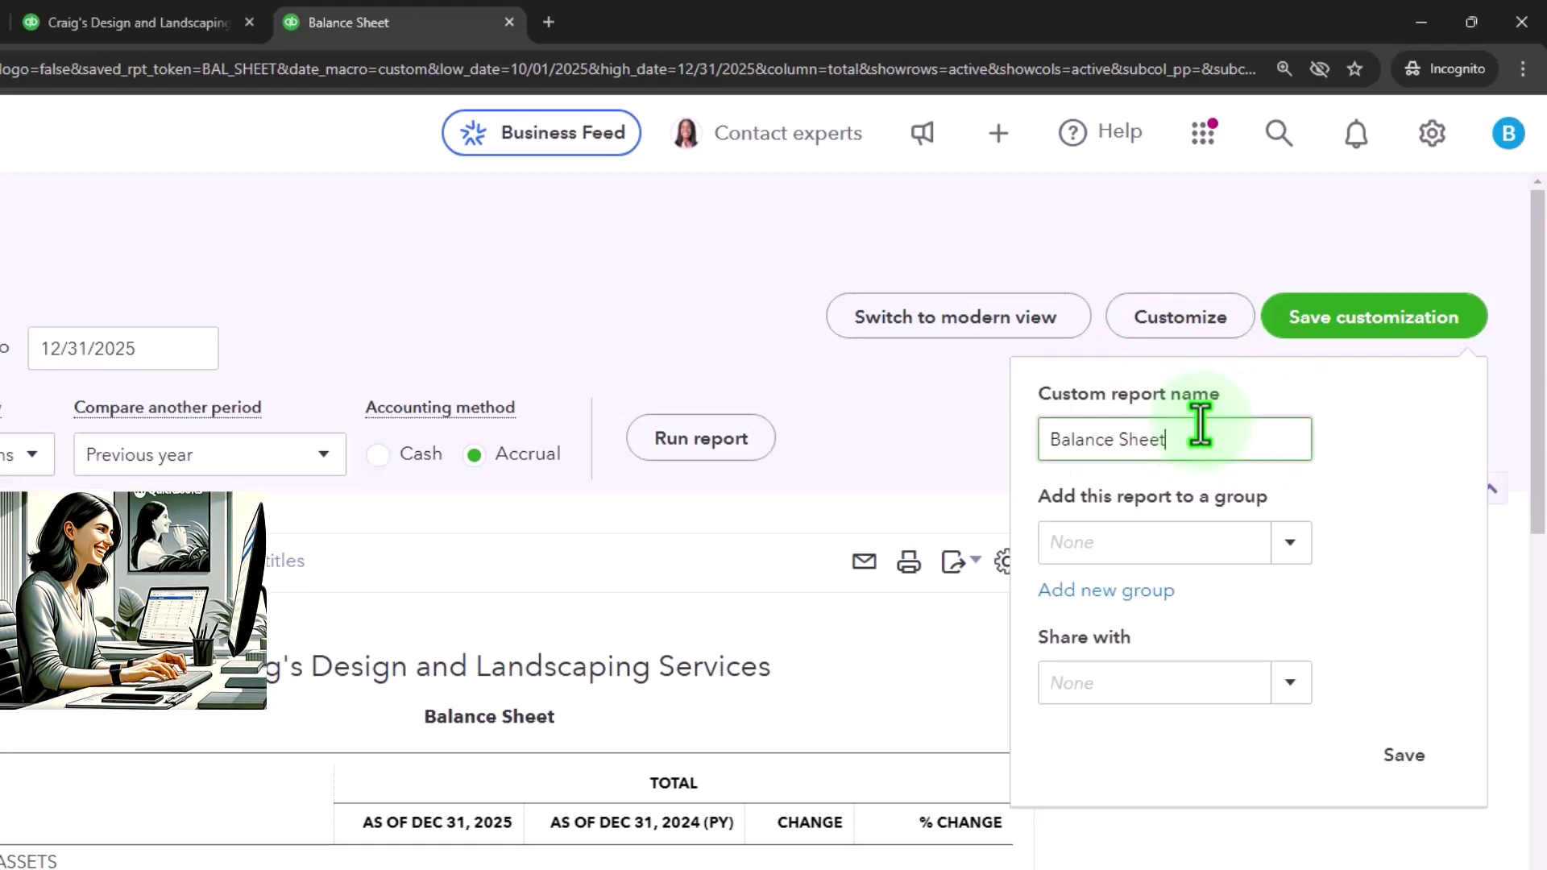
type("E")
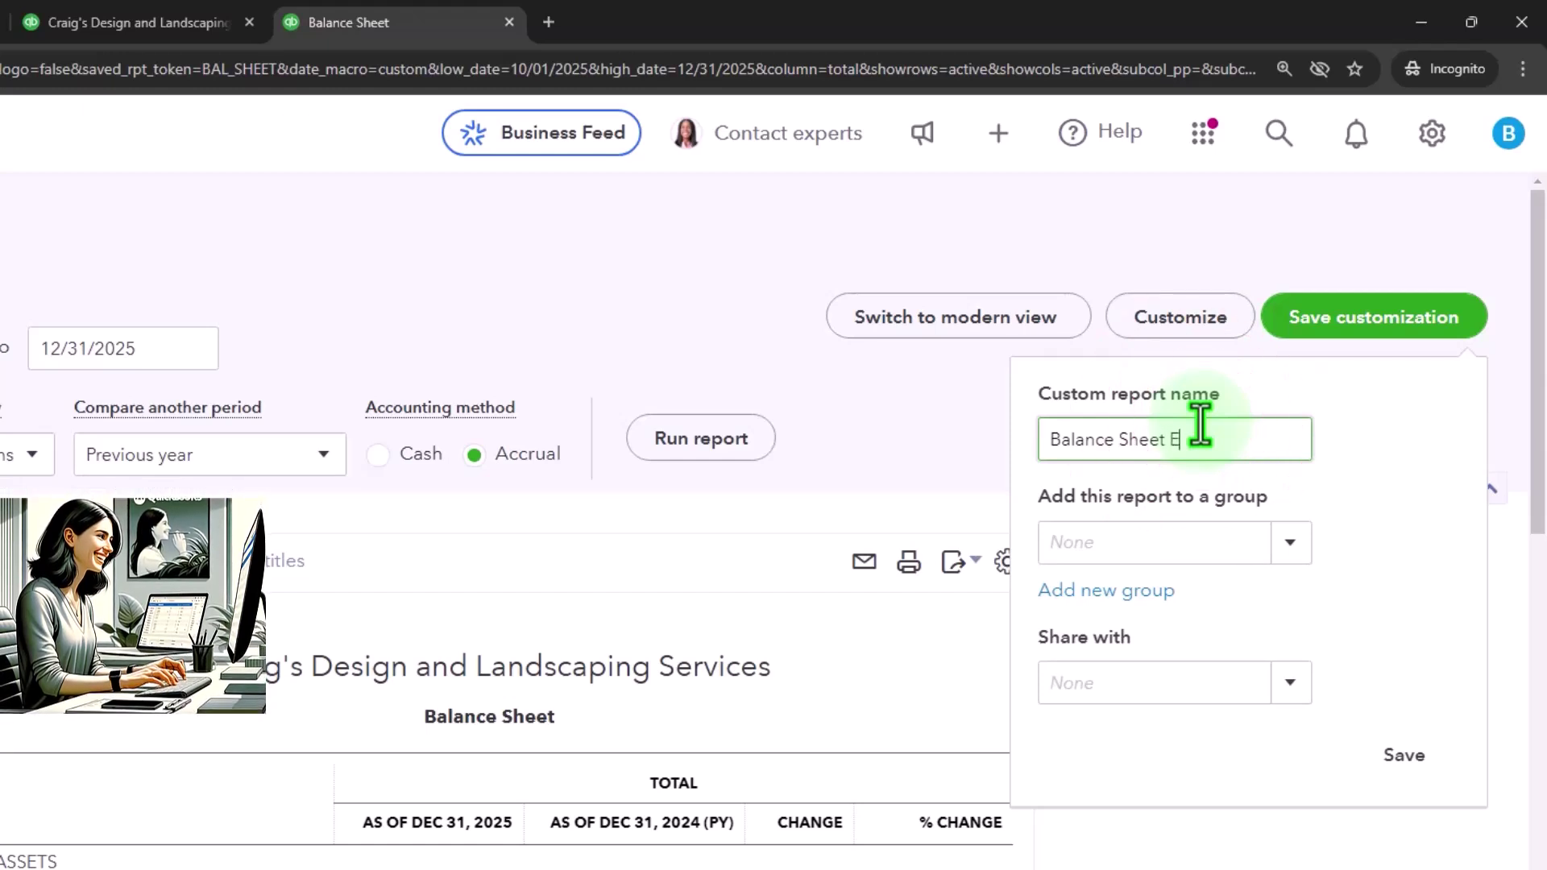
type("X")
Create a new custom report group named Year End
left_click(1136, 593)
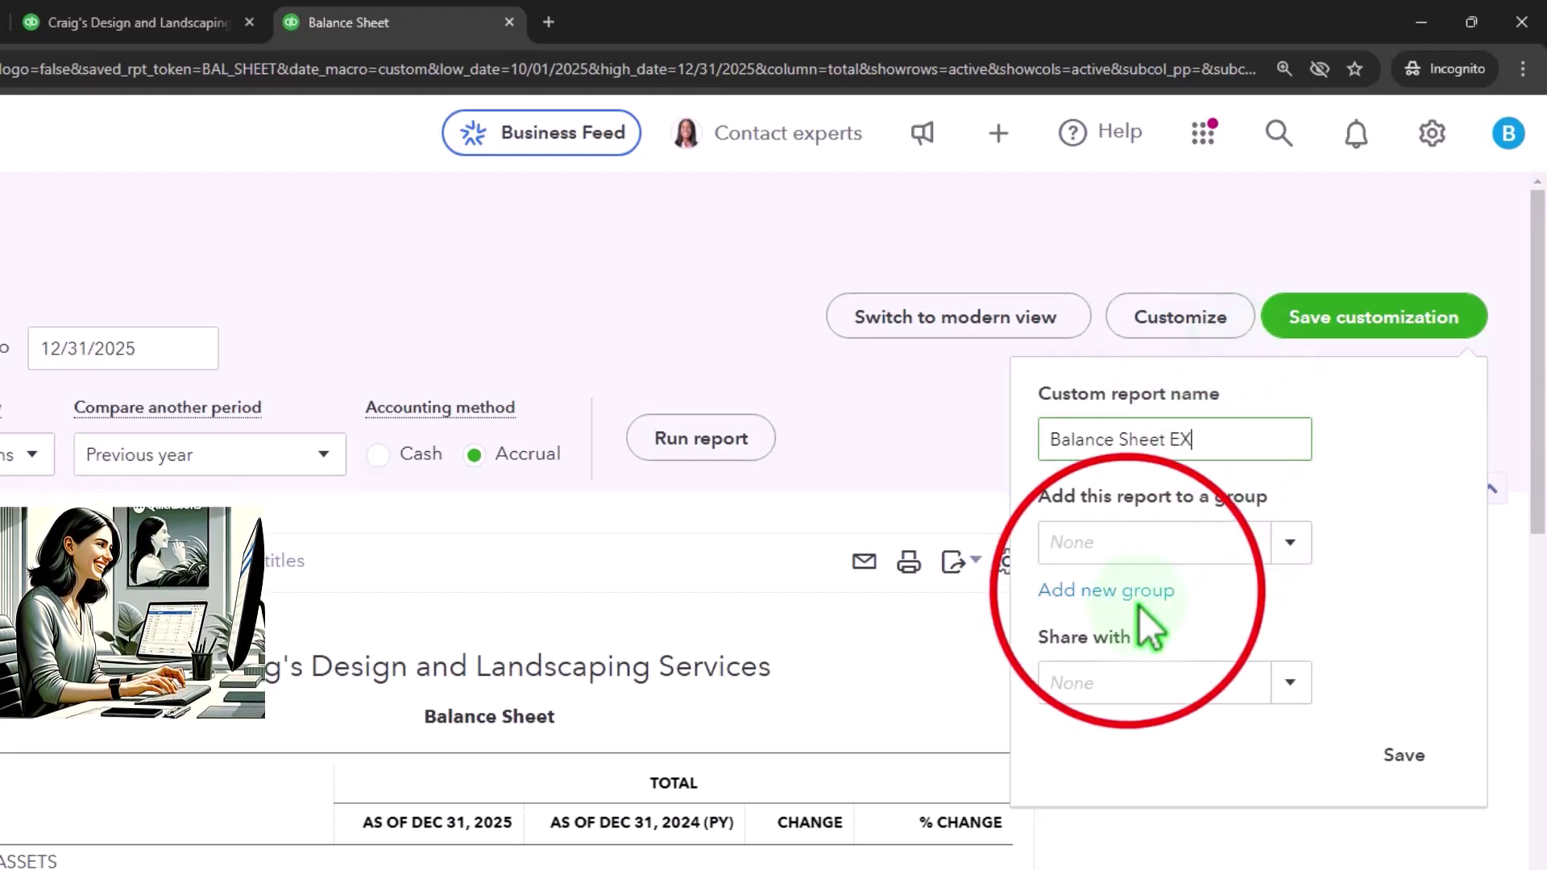
left_click(1108, 646)
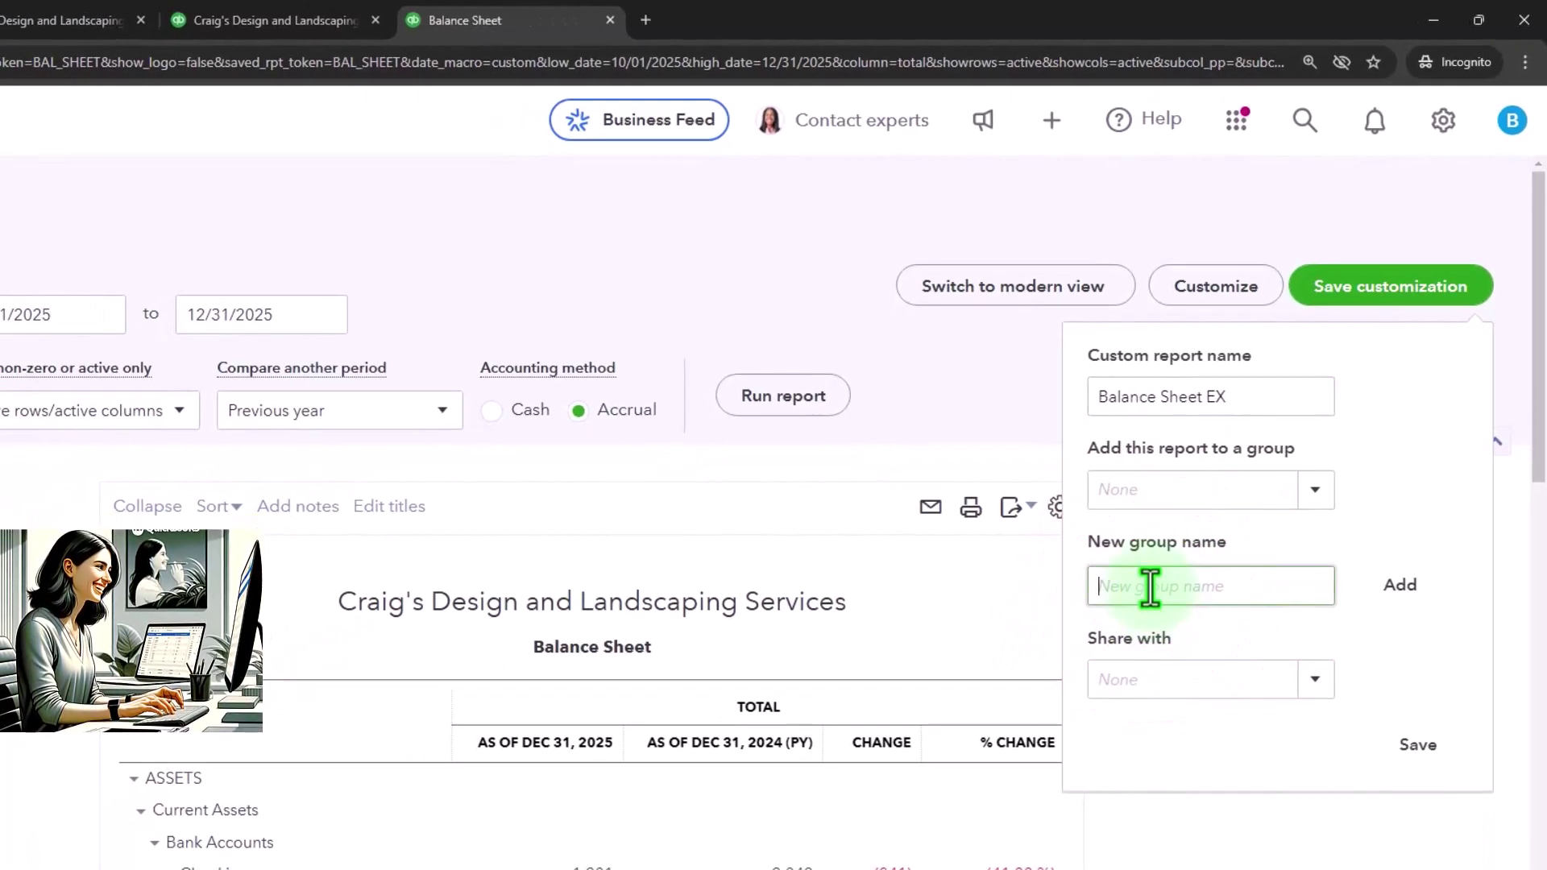
type("Year")
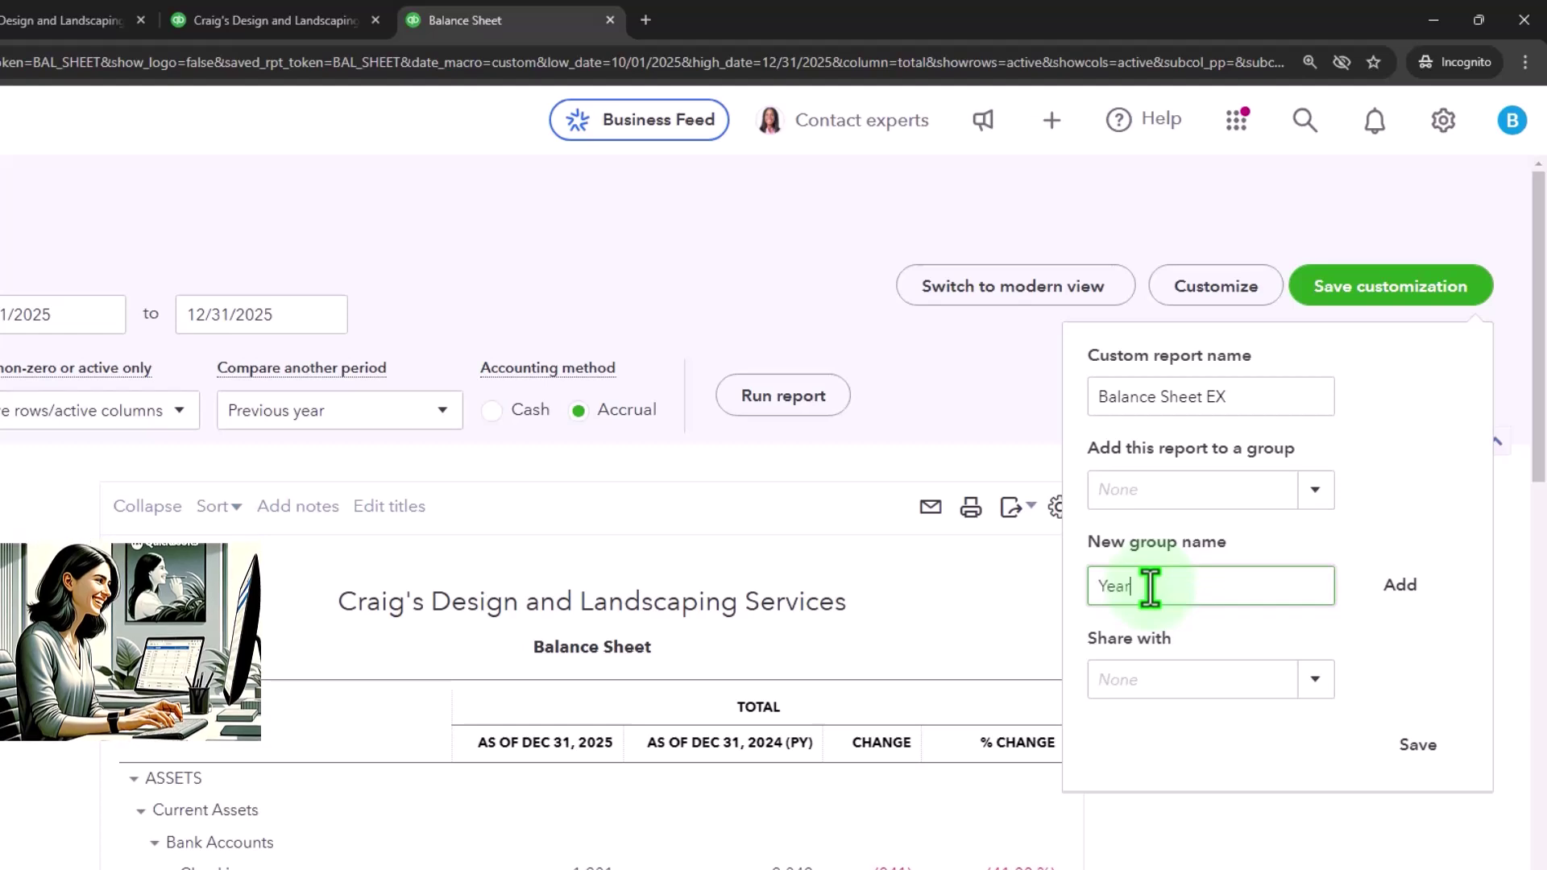
type(" End")
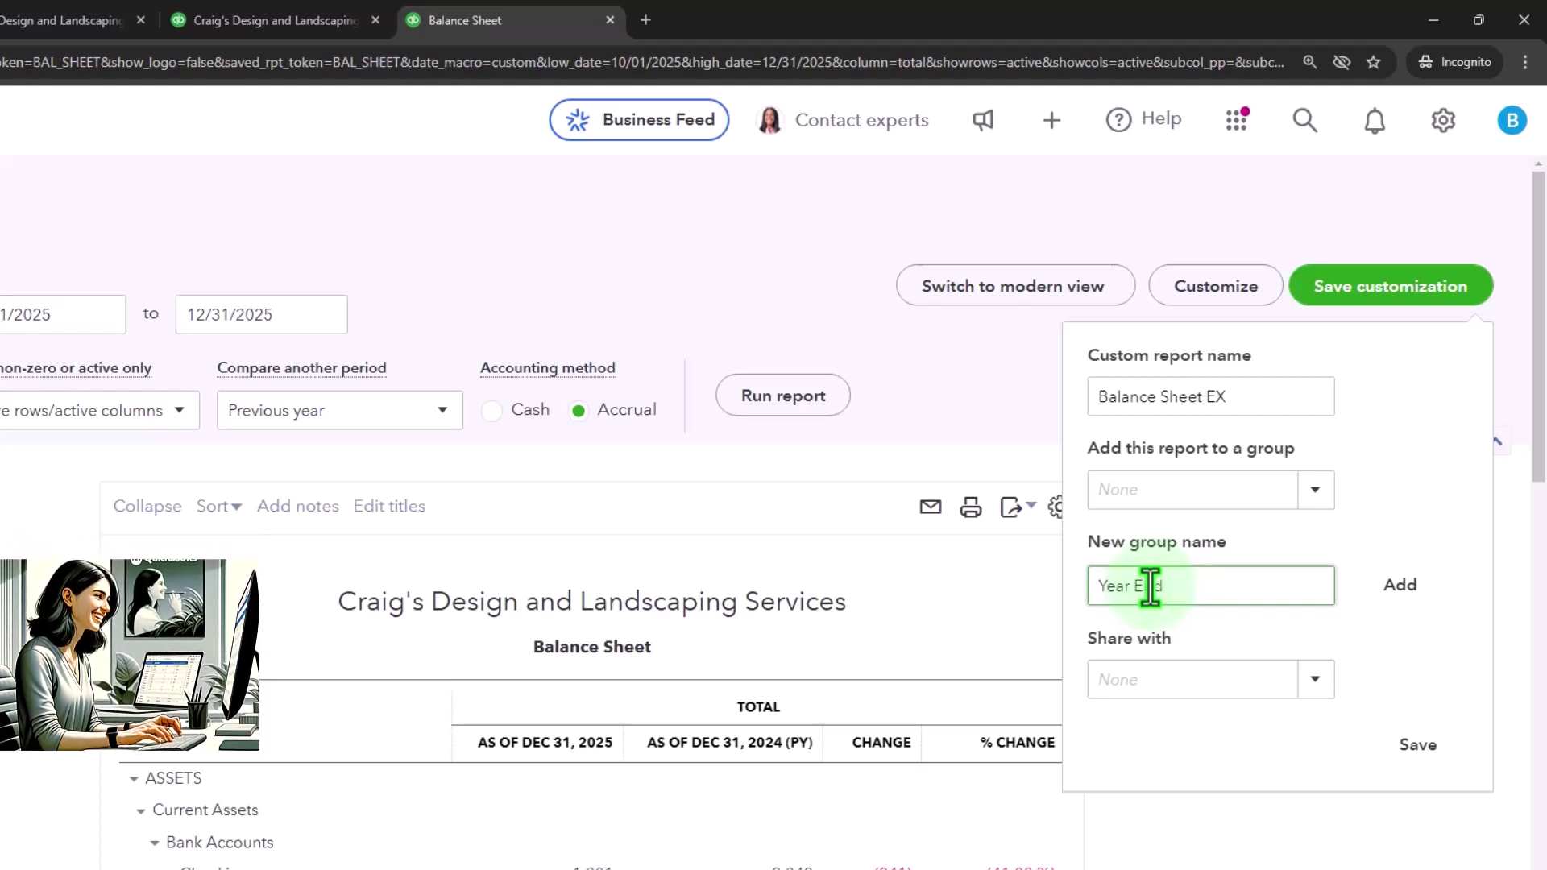
left_click(1400, 586)
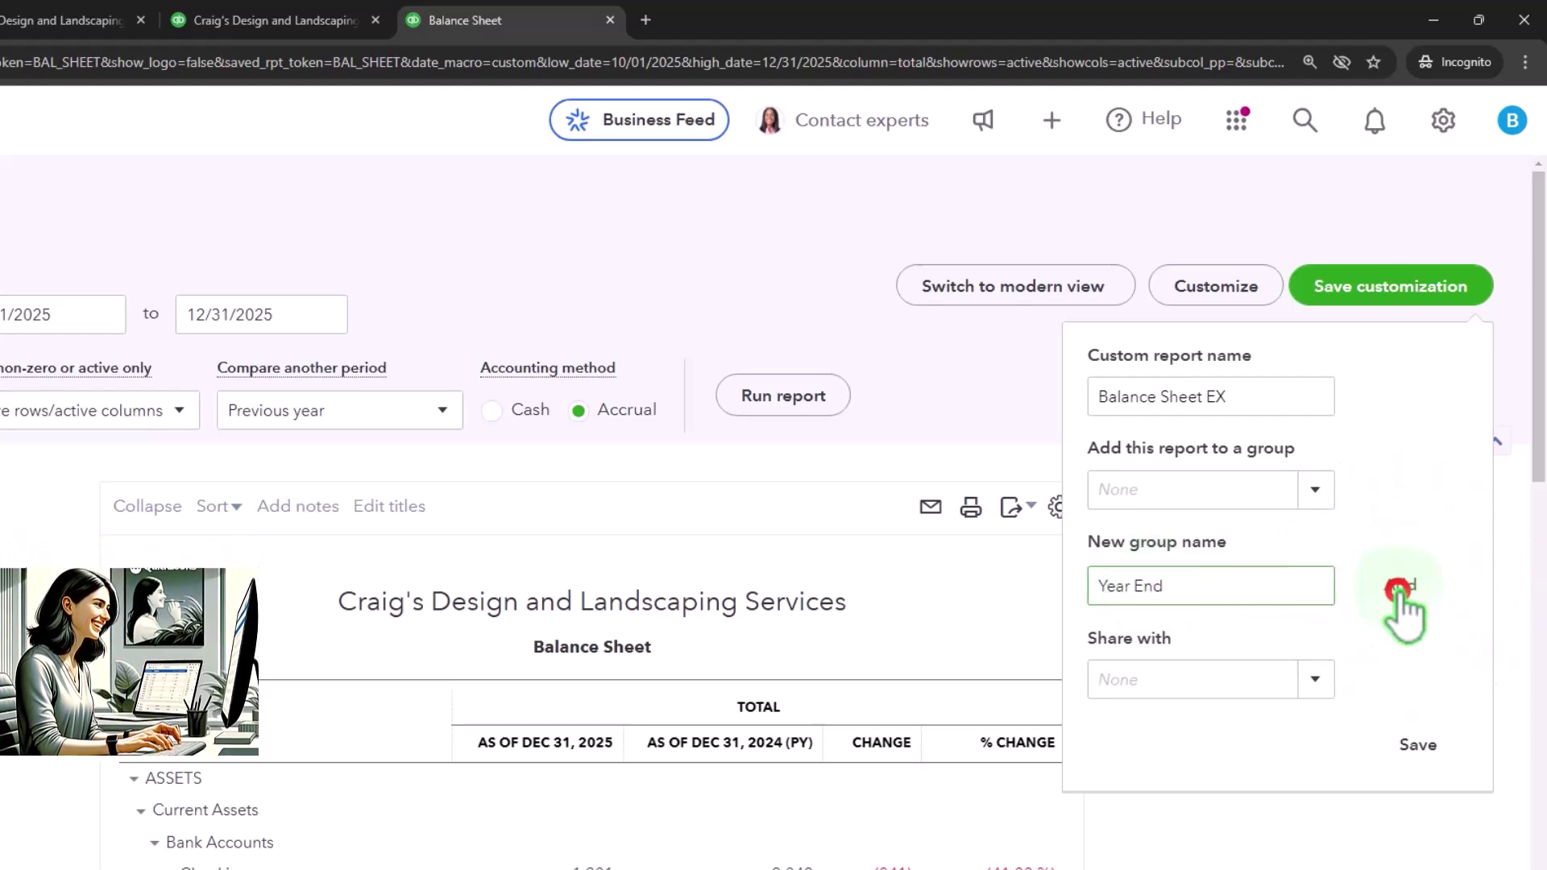
Assign the custom report to the Year End group and save the customization
left_click(1315, 492)
left_click(1225, 528)
left_click(1412, 682)
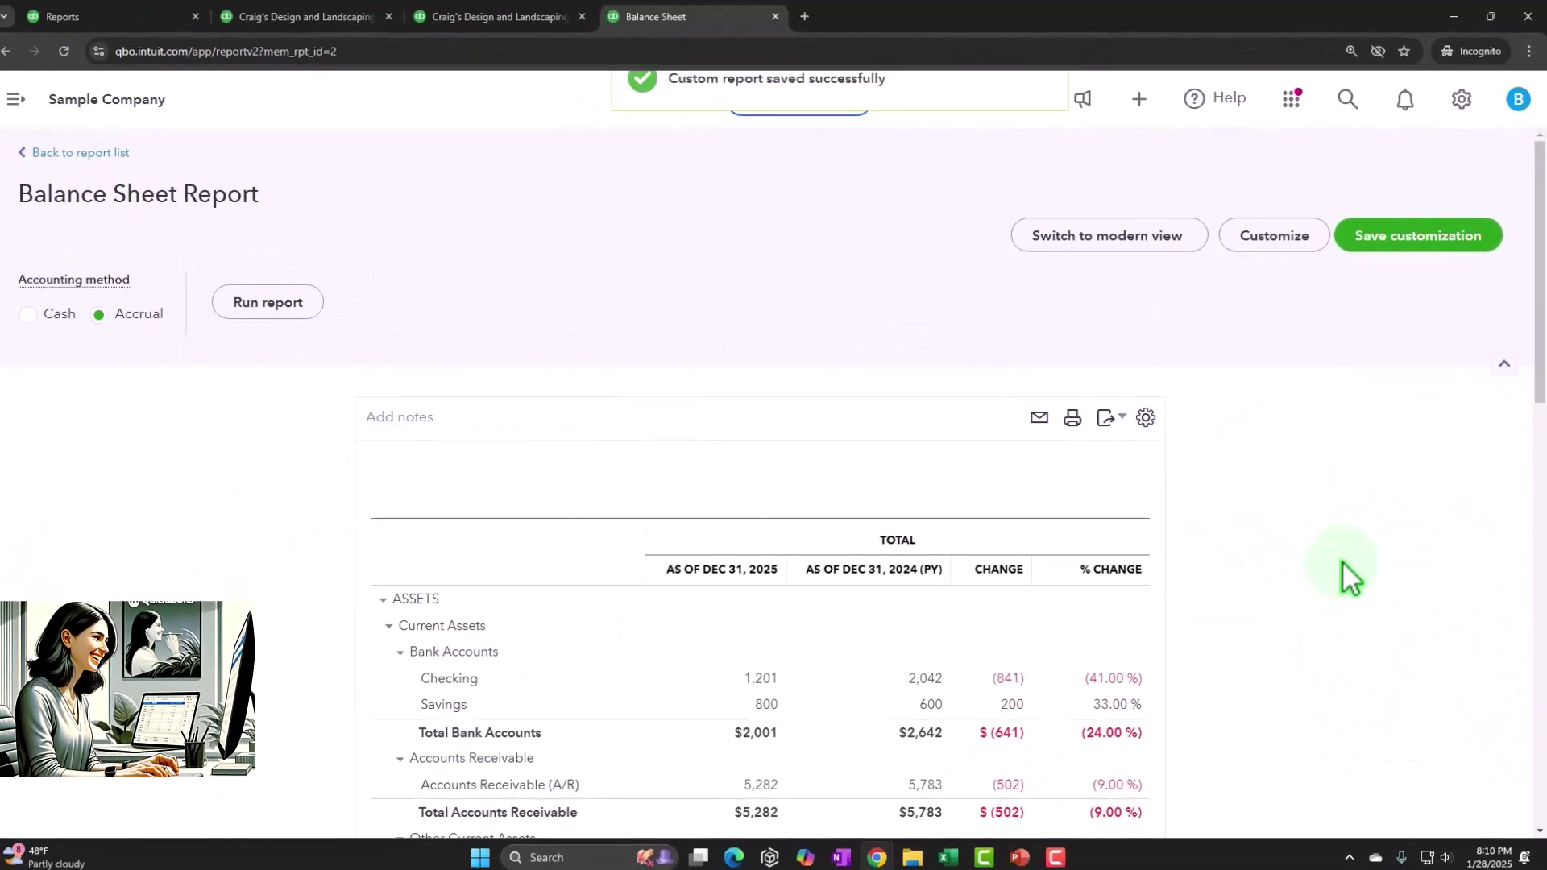
scroll(1128, 476, "down", 3)
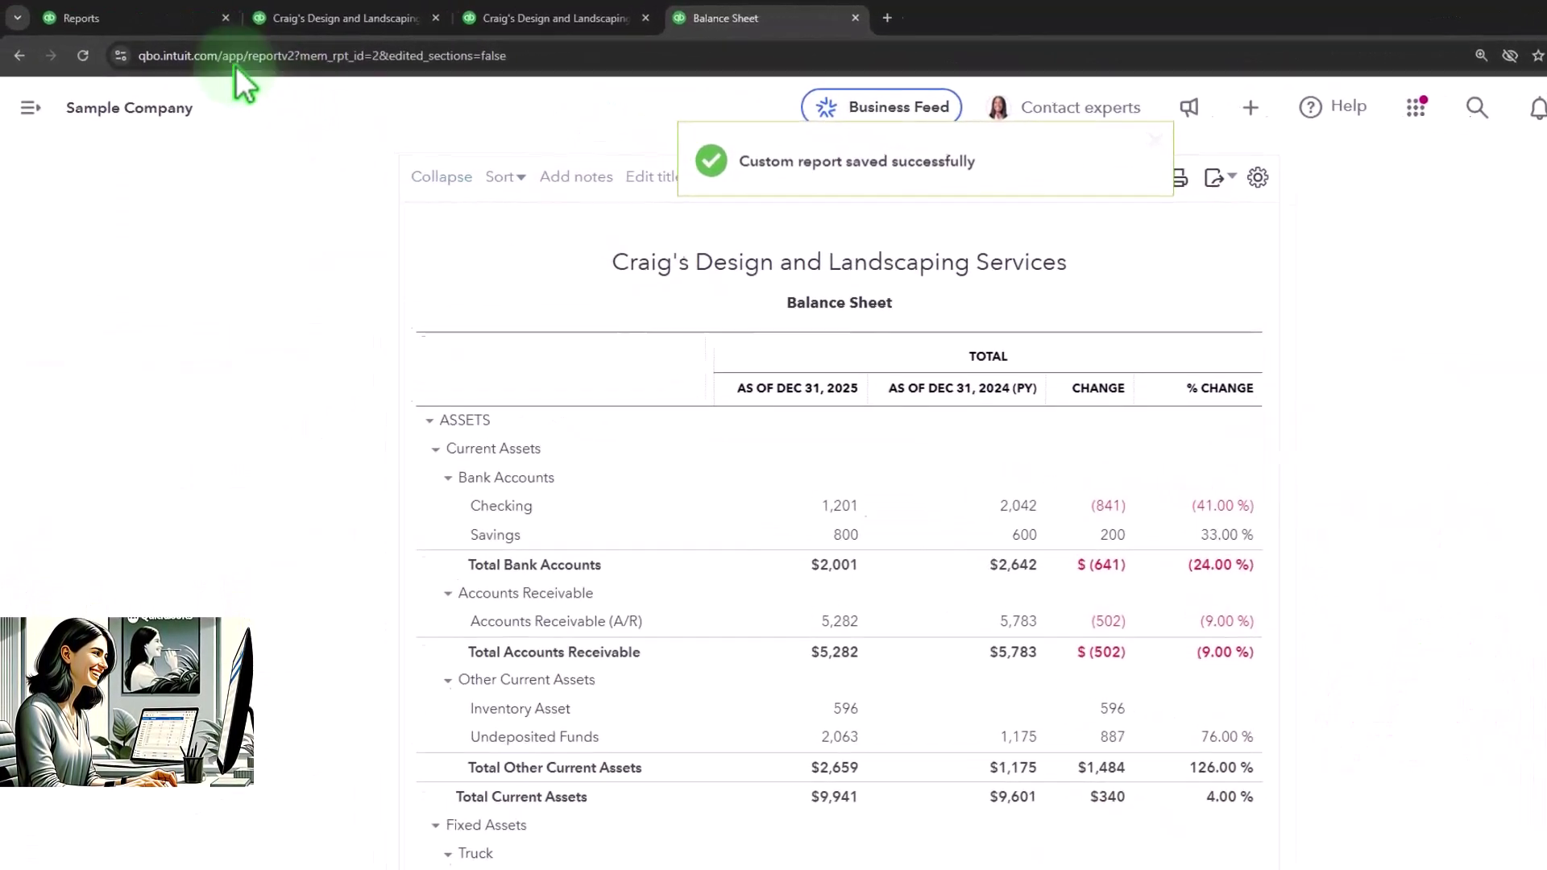
Reload the Reports page and check the Year End group among the custom reports for the saved Balance Sheet EX
left_click(112, 14)
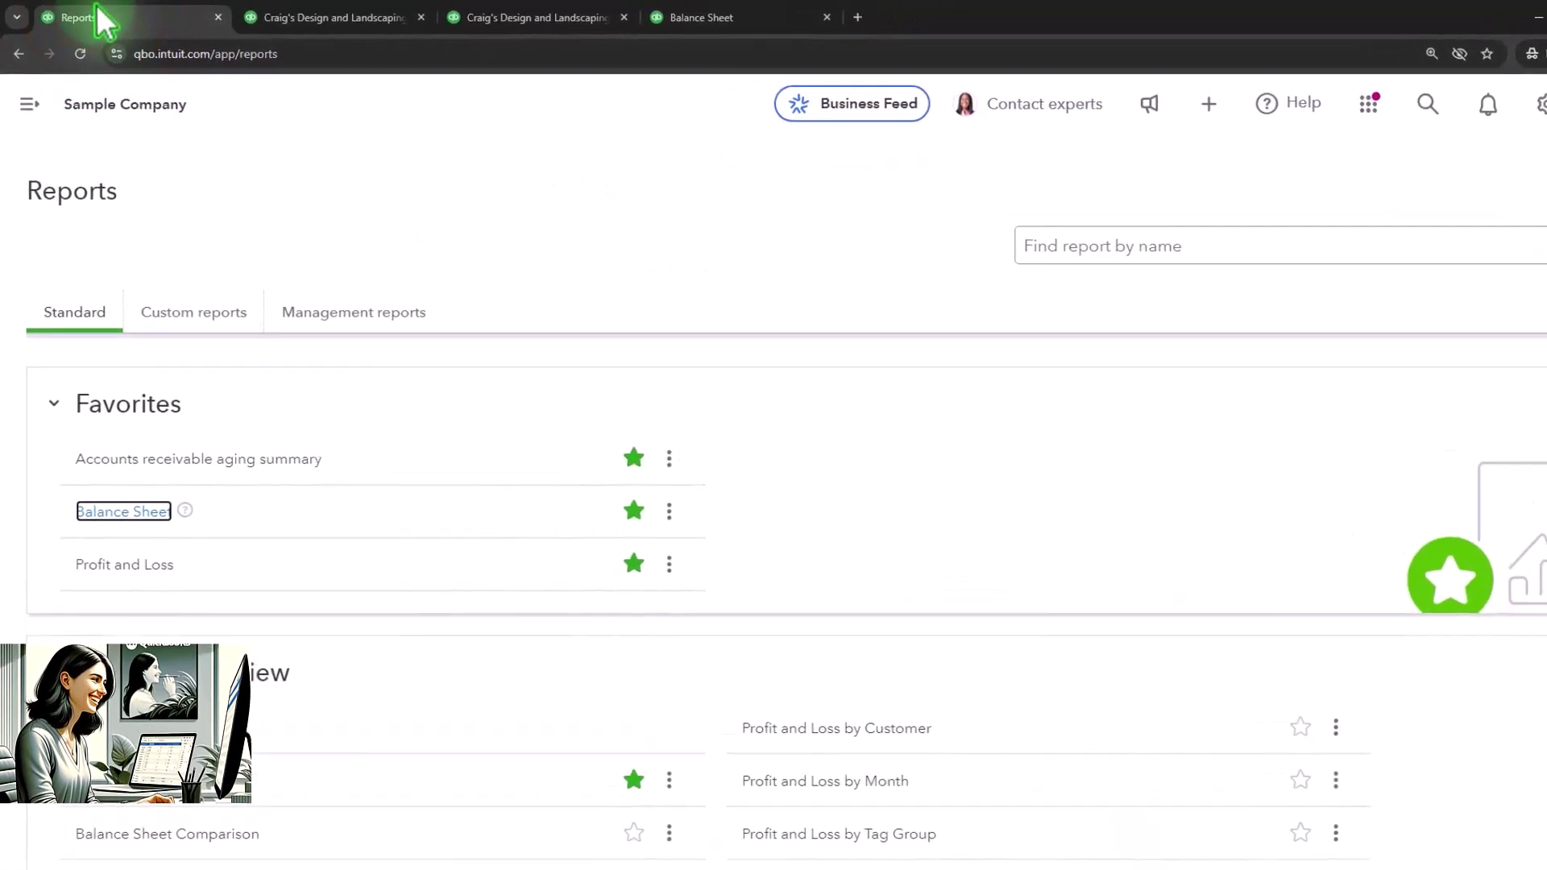
left_click(80, 53)
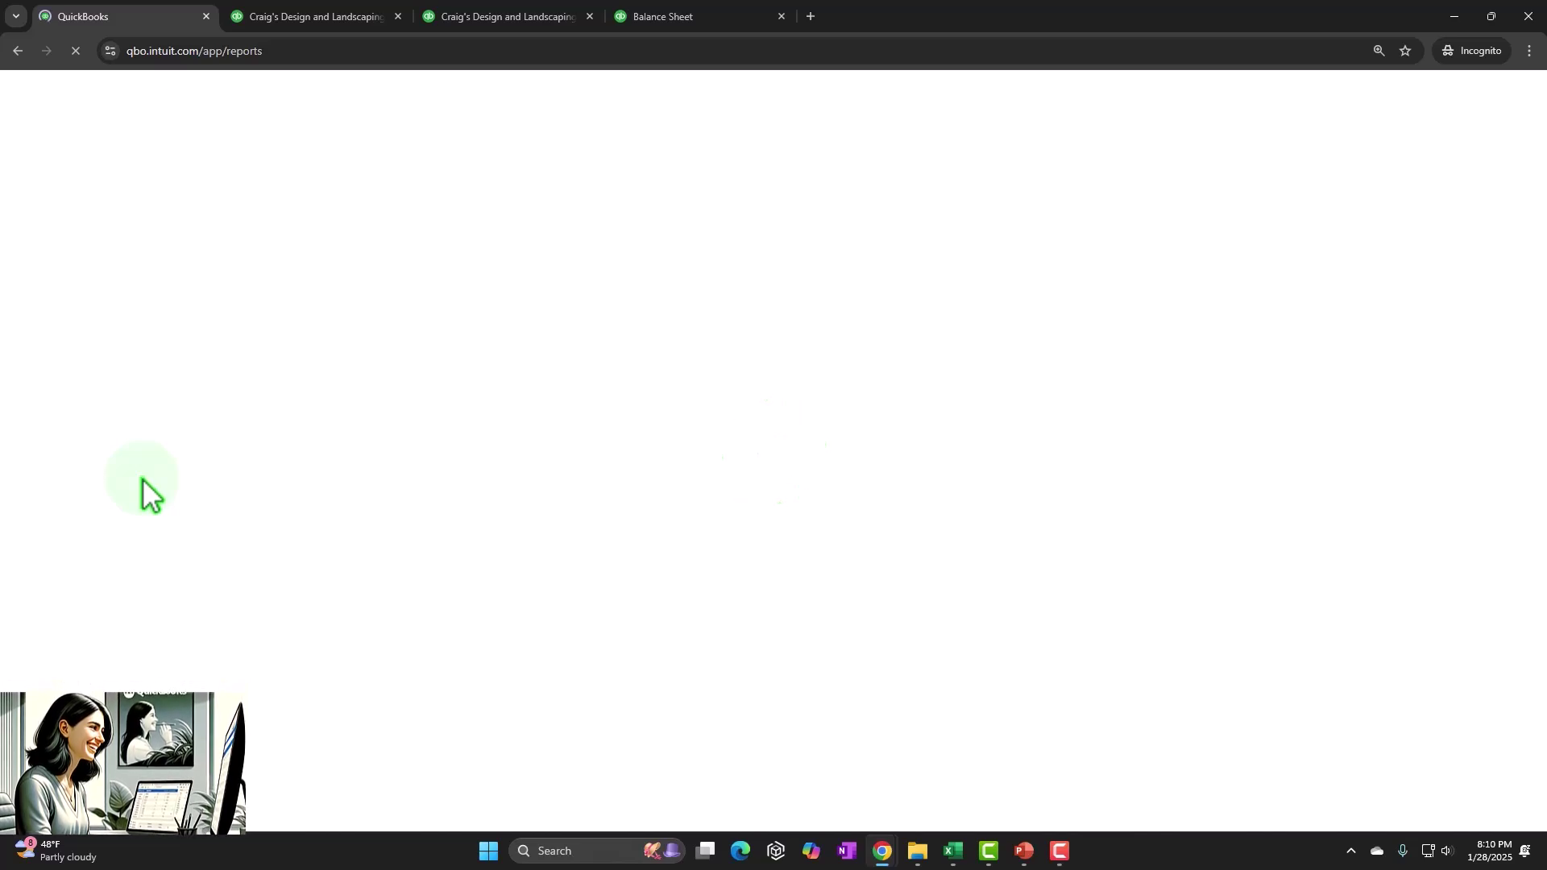
left_click(404, 294)
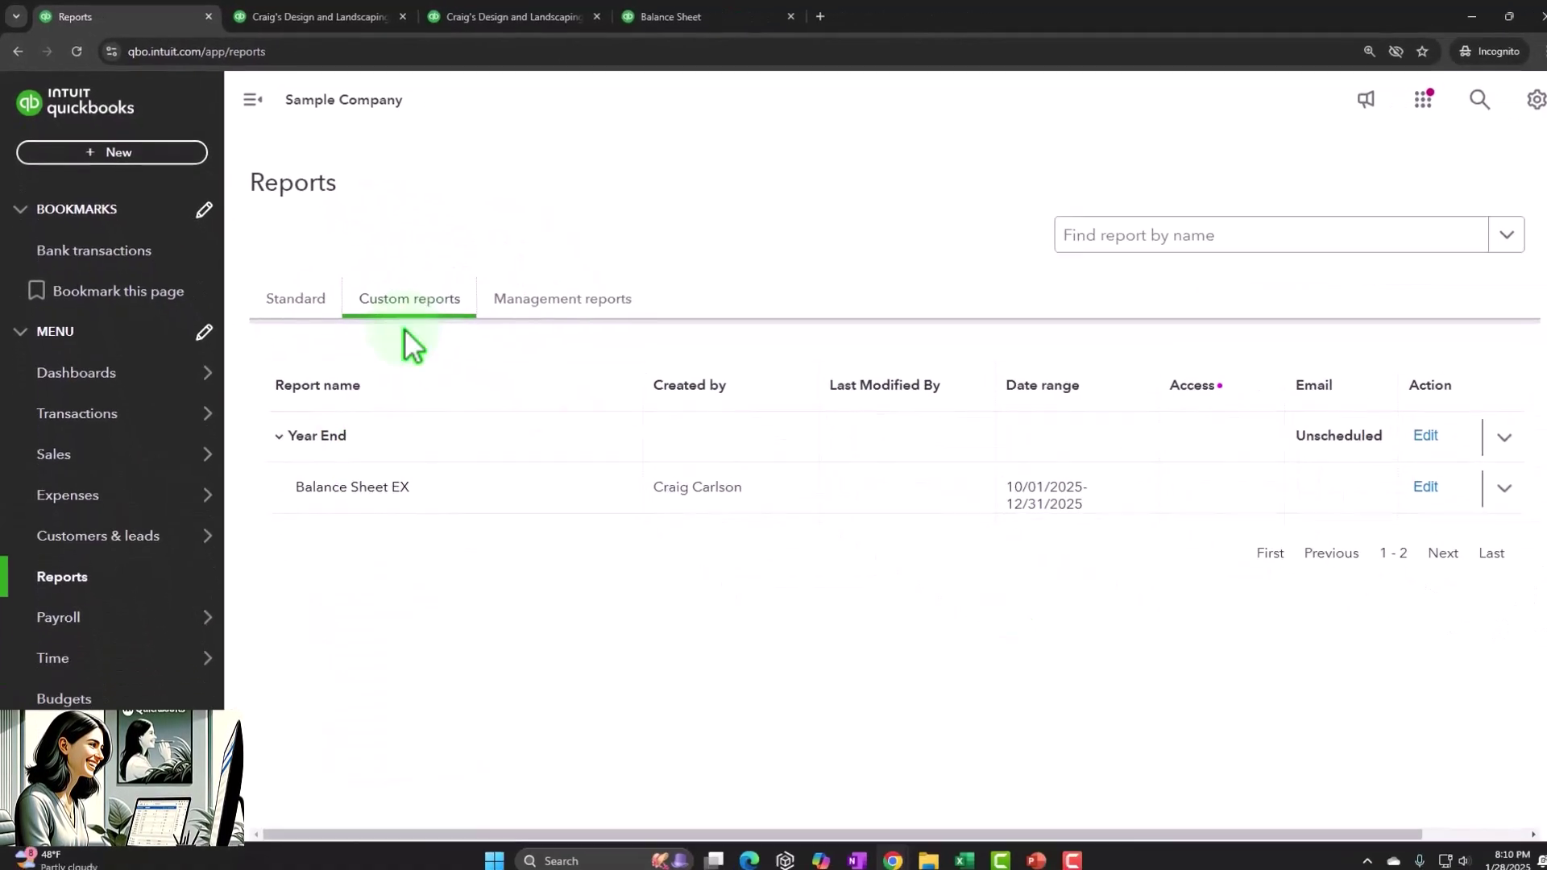
left_click(280, 436)
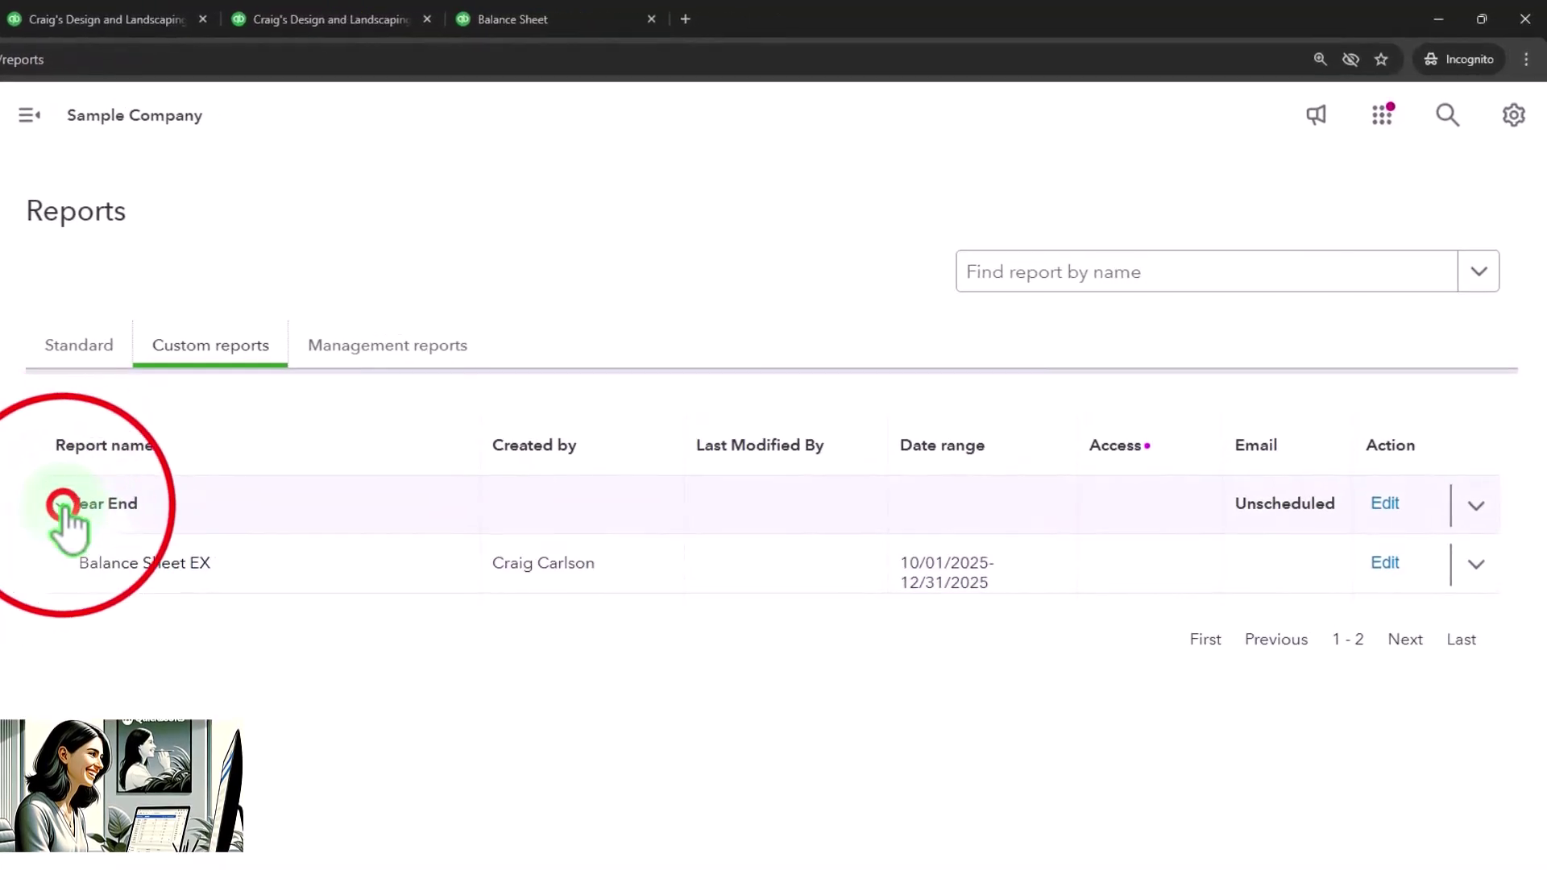
left_click(64, 506)
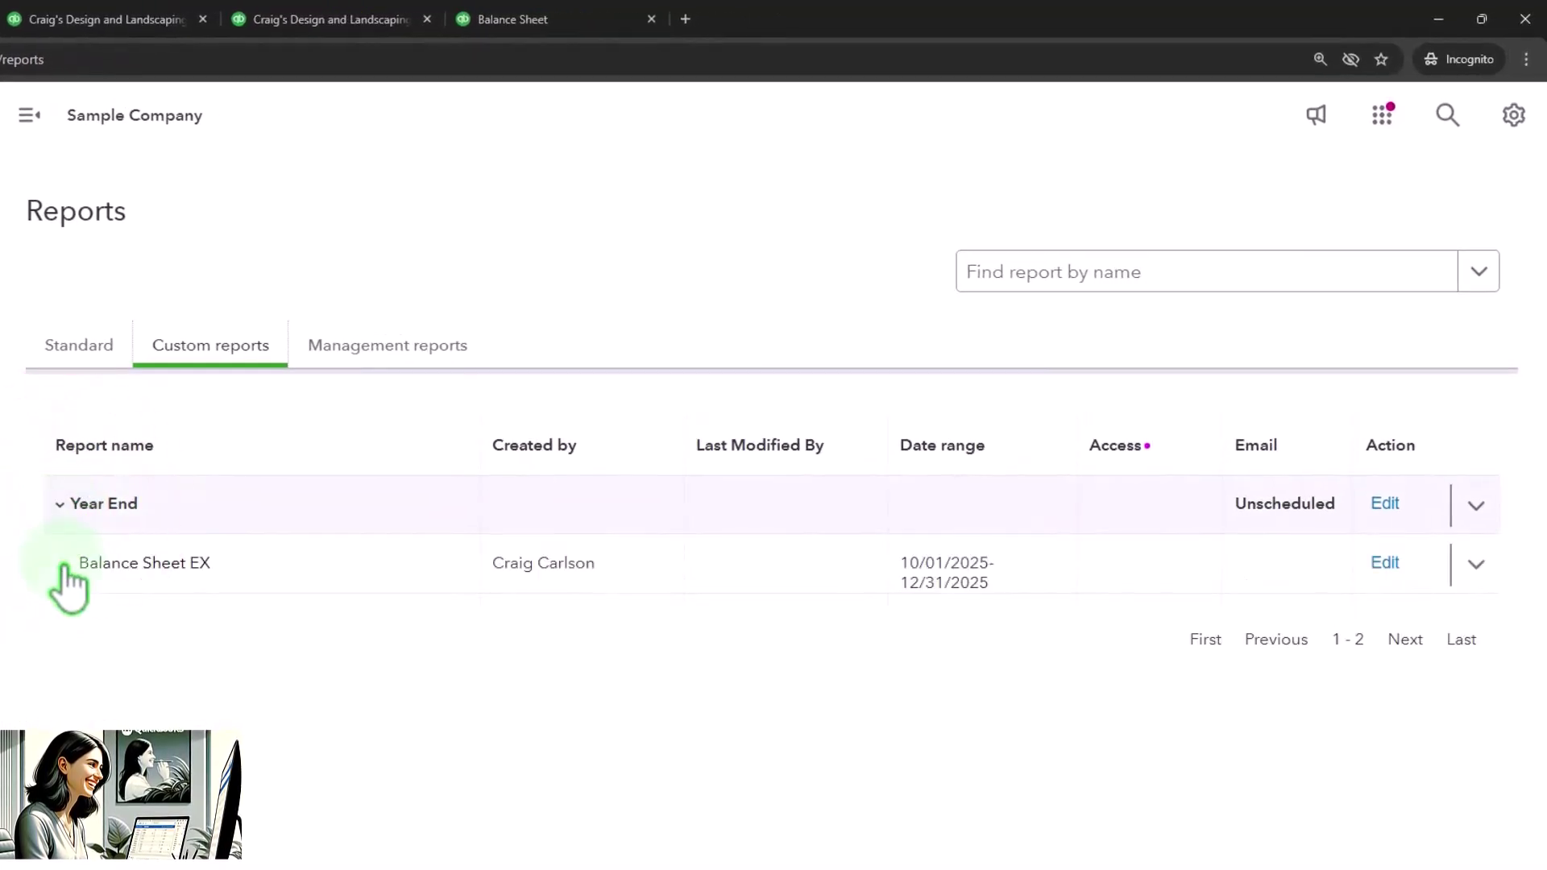